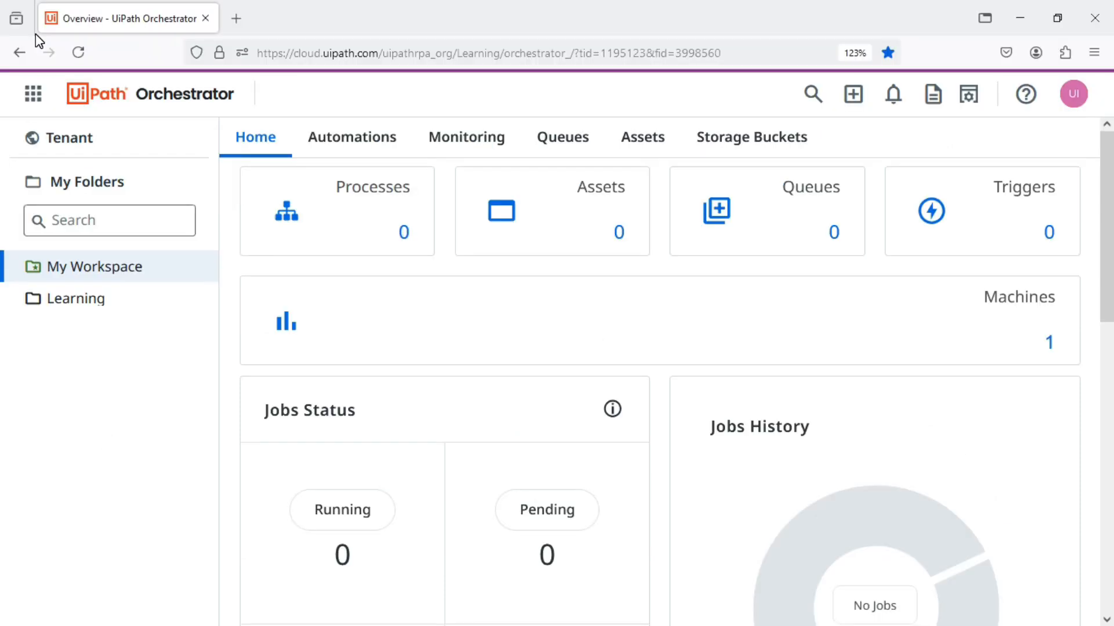
Open the Data Service from Orchestrator to show the tenant's entities list.
left_click(34, 36)
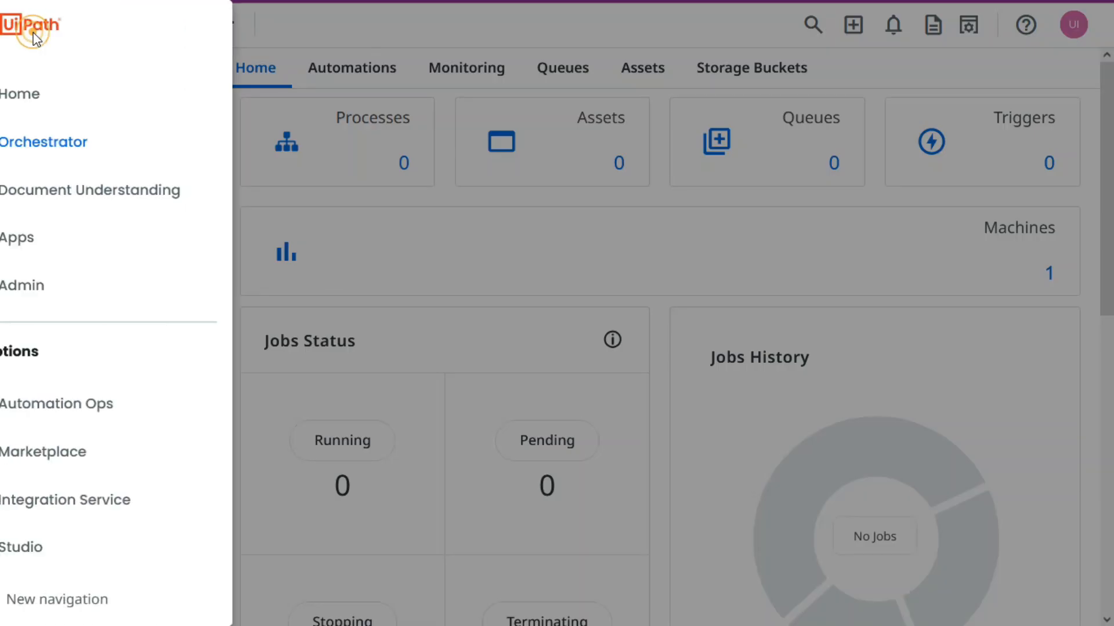
scroll(87, 438, "down", 2)
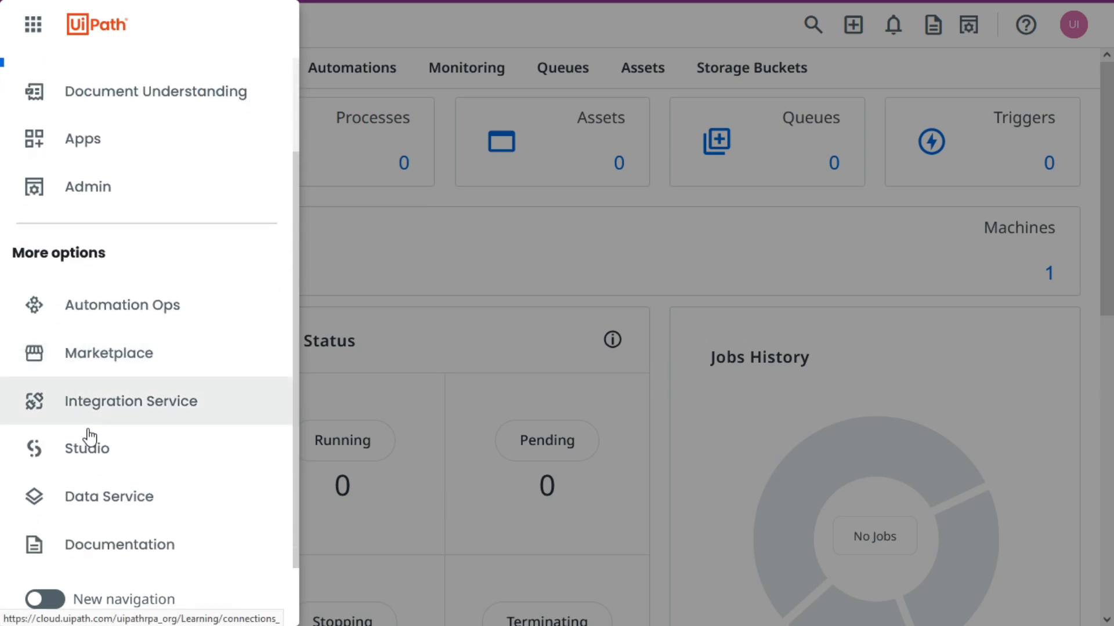
left_click(123, 506)
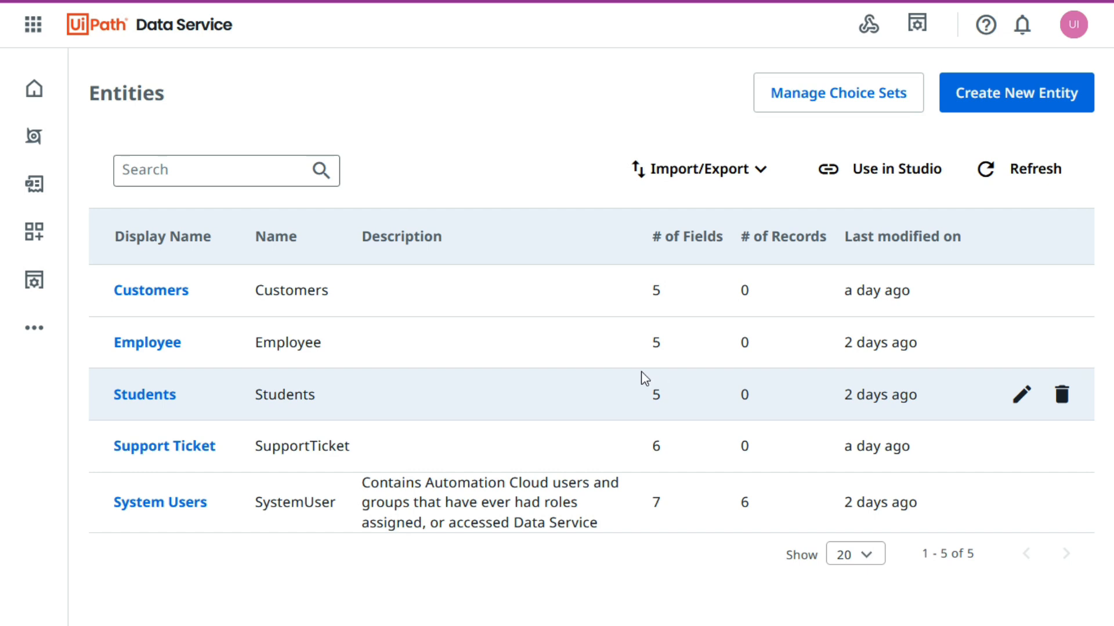
left_click(33, 29)
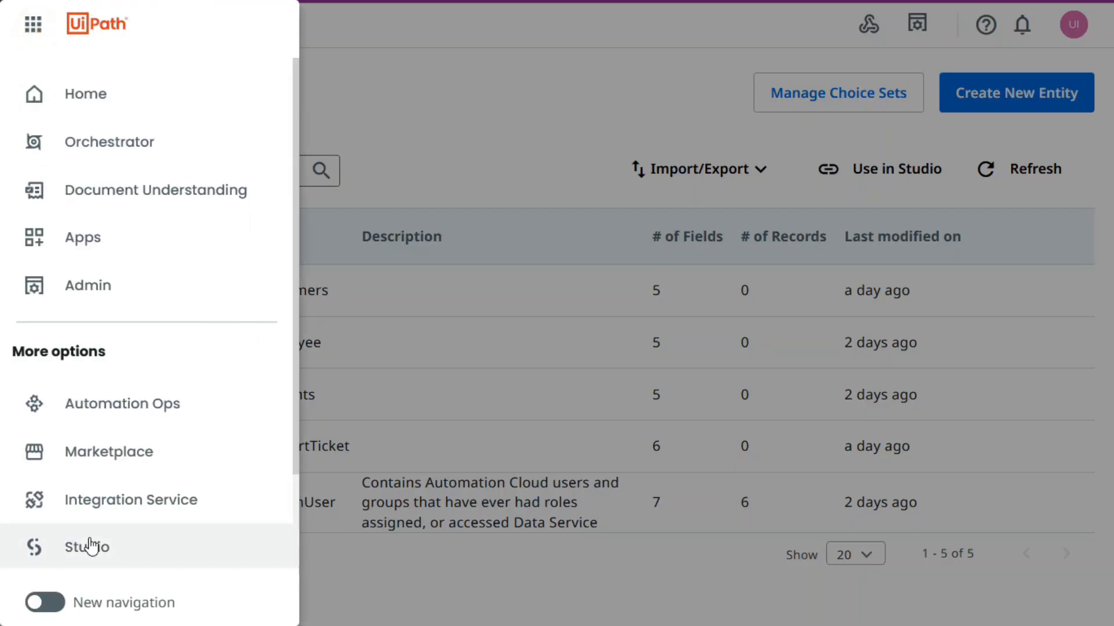
scroll(112, 510, "down", 2)
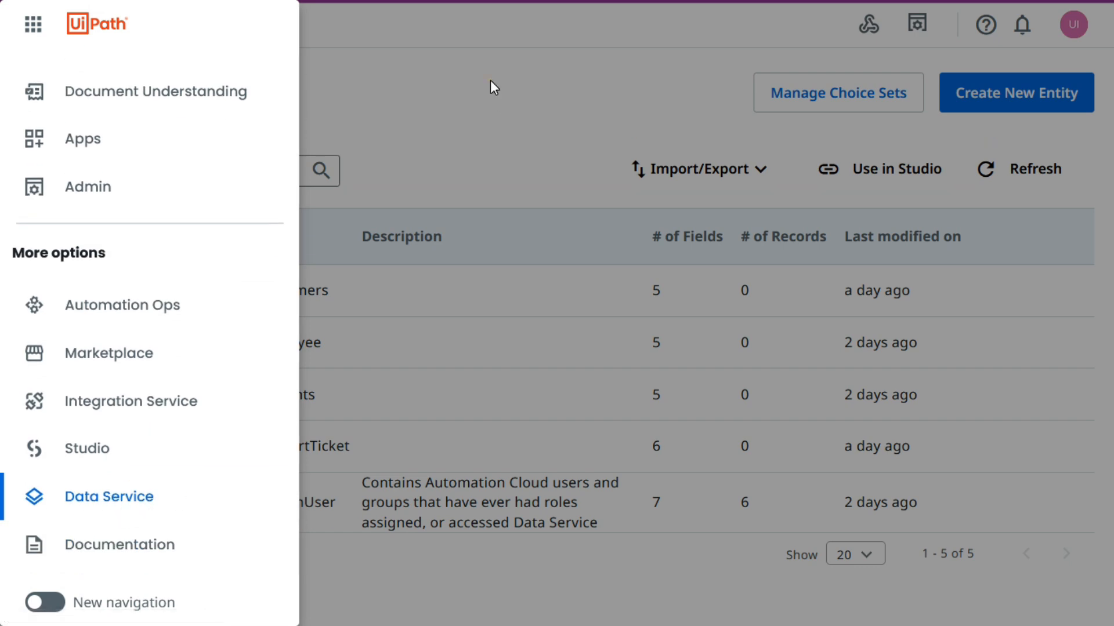
left_click(491, 84)
Open the Learning tenant's services in the administration area and show the management options for Data Service.
left_click(33, 24)
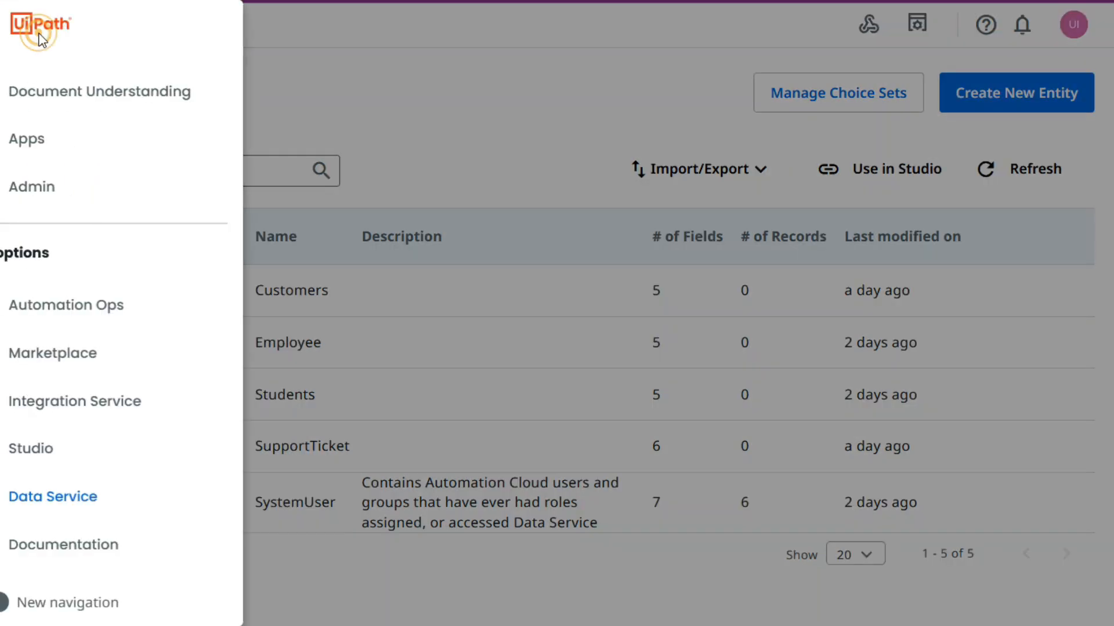
left_click(78, 201)
left_click(137, 204)
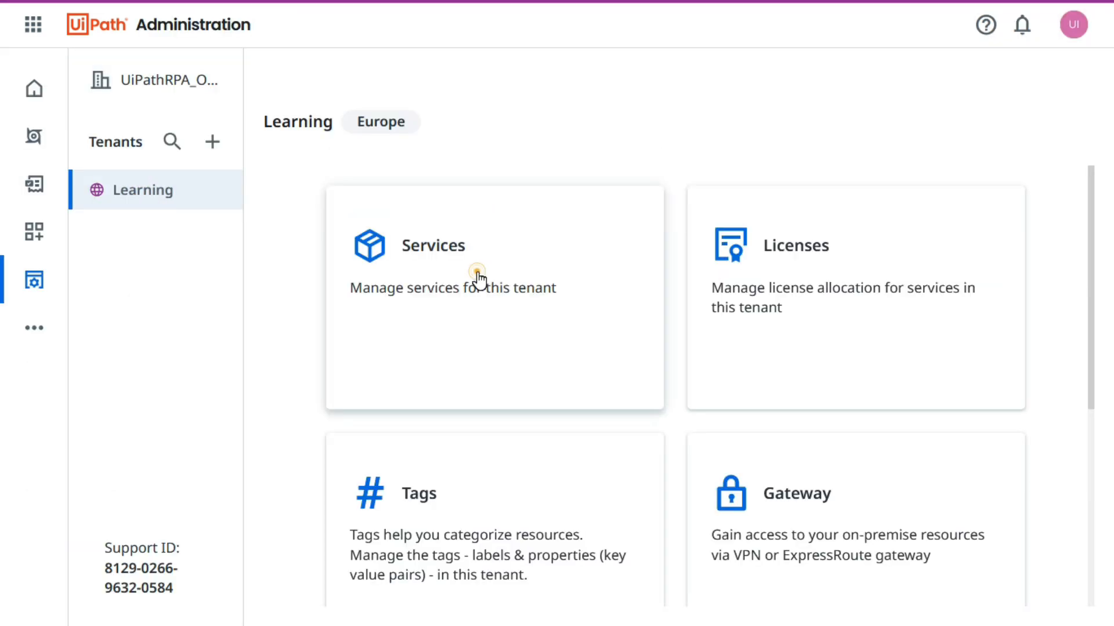
left_click(477, 279)
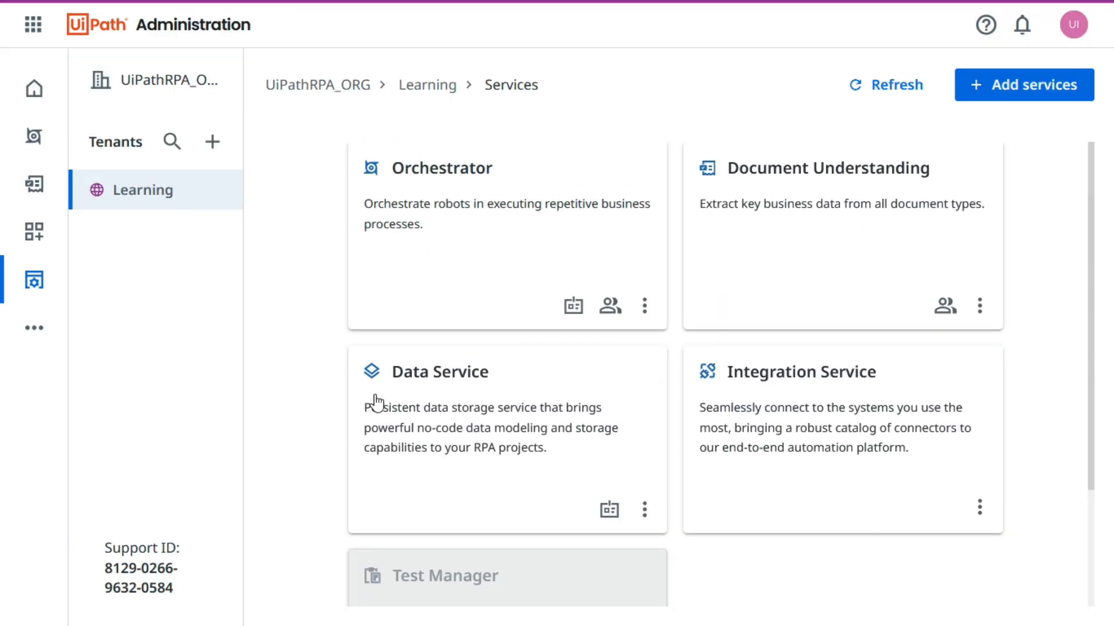
scroll(447, 400, "down", 2)
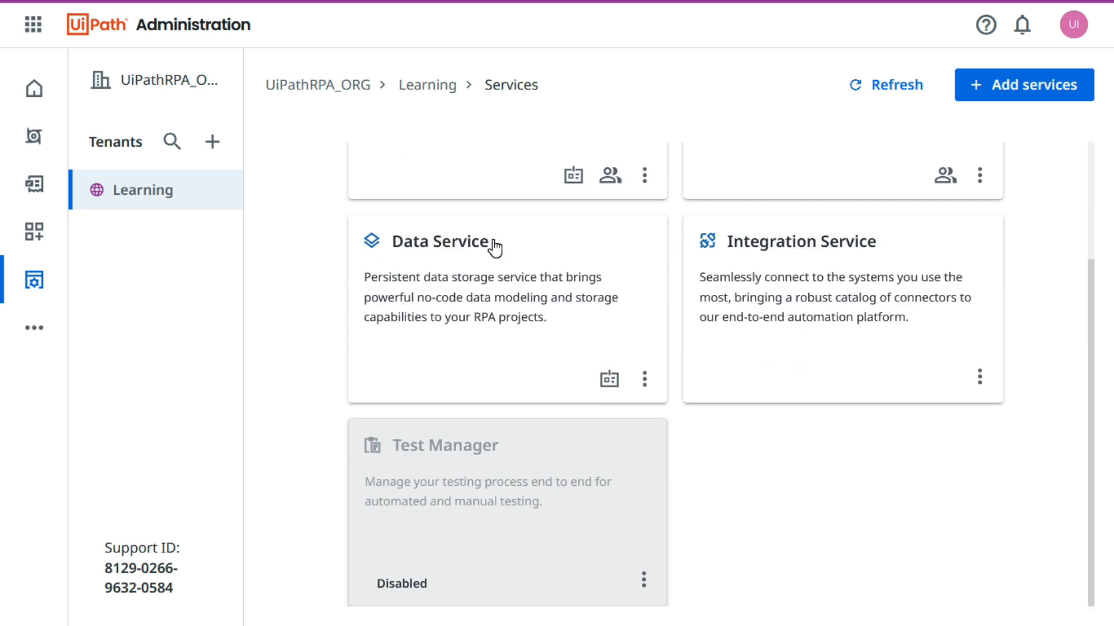
left_click(645, 380)
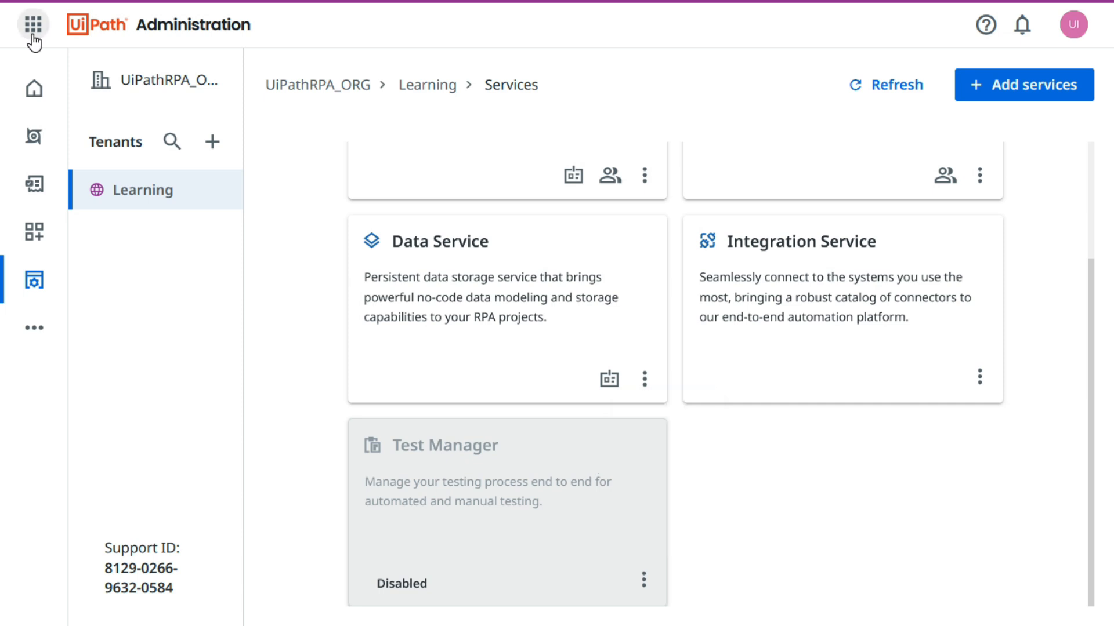
Return from the tenant administration to the Data Service entities list.
left_click(33, 34)
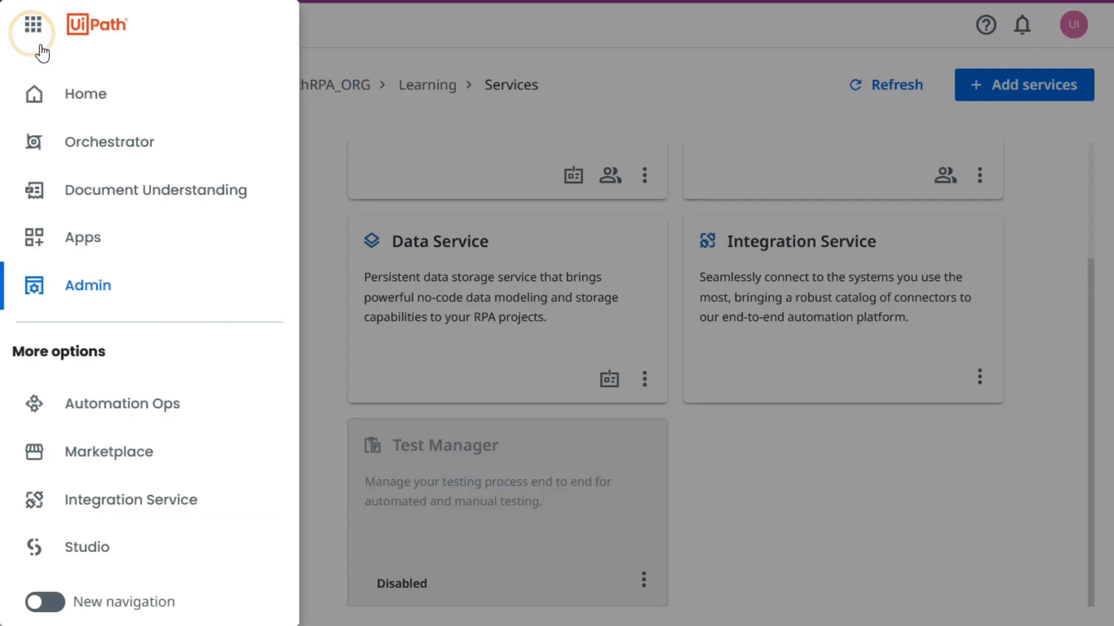
scroll(116, 510, "down", 2)
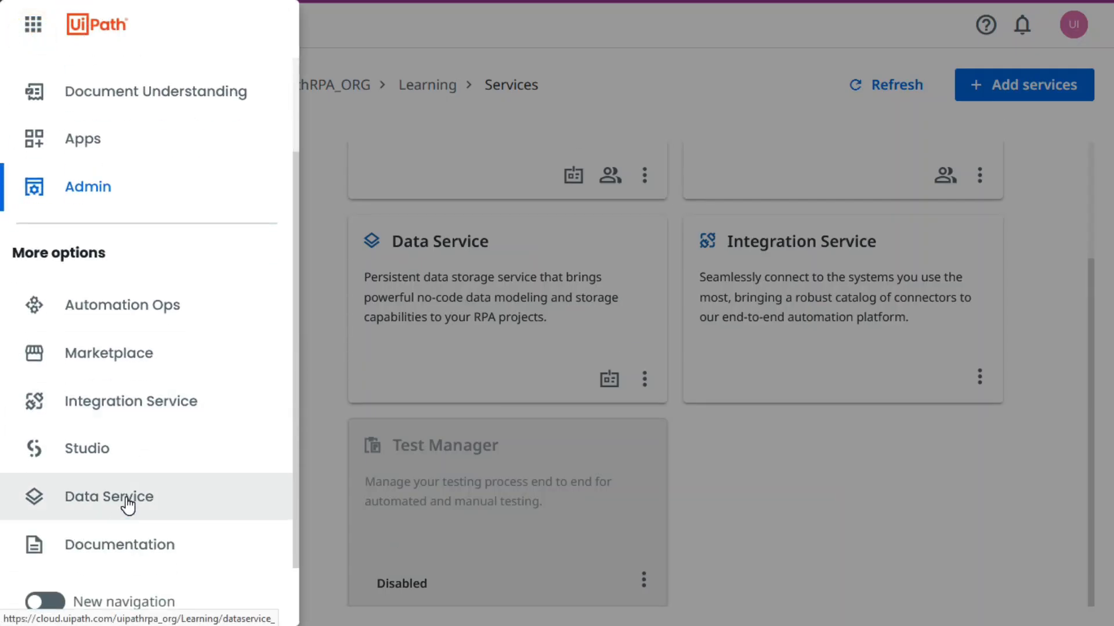
left_click(93, 500)
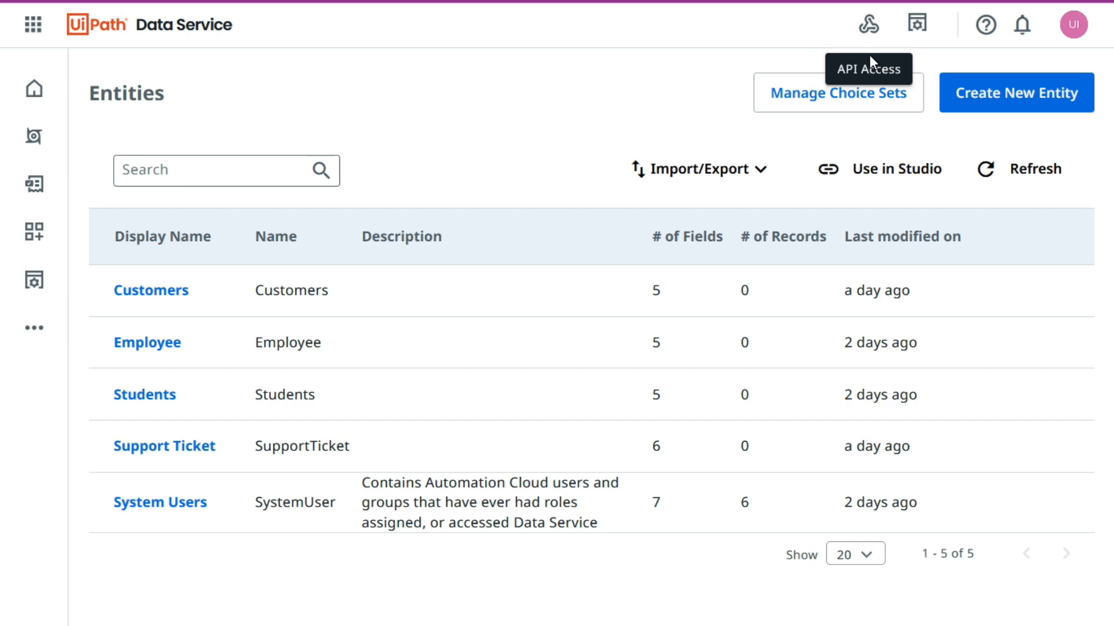
Copy the Data Service OpenAPI link to the clipboard from API Access.
left_click(869, 26)
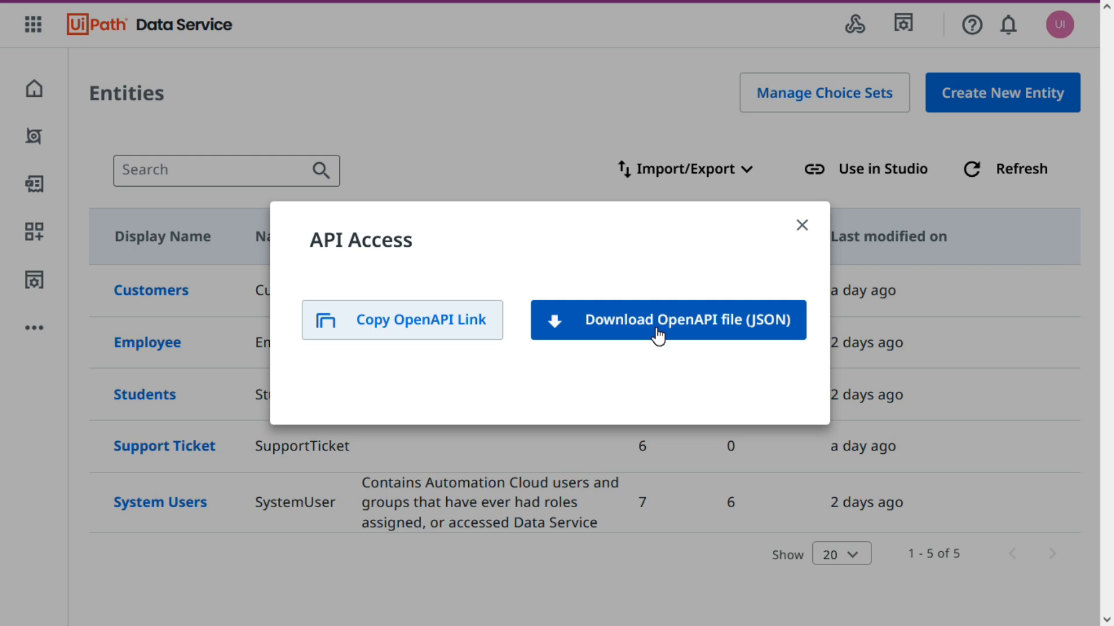
left_click(403, 326)
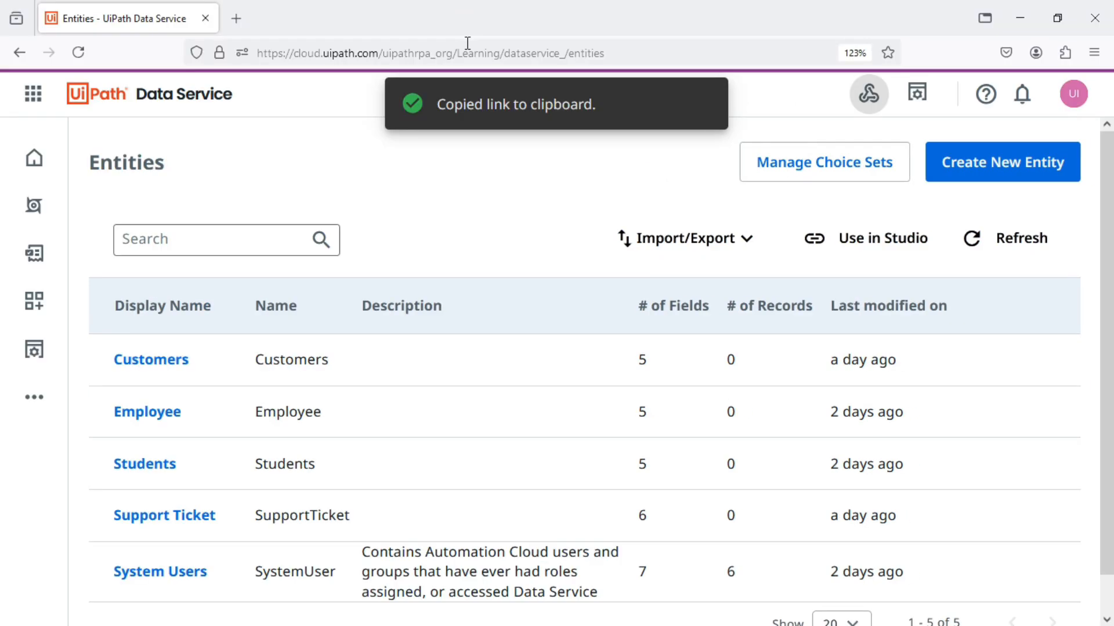
key("super")
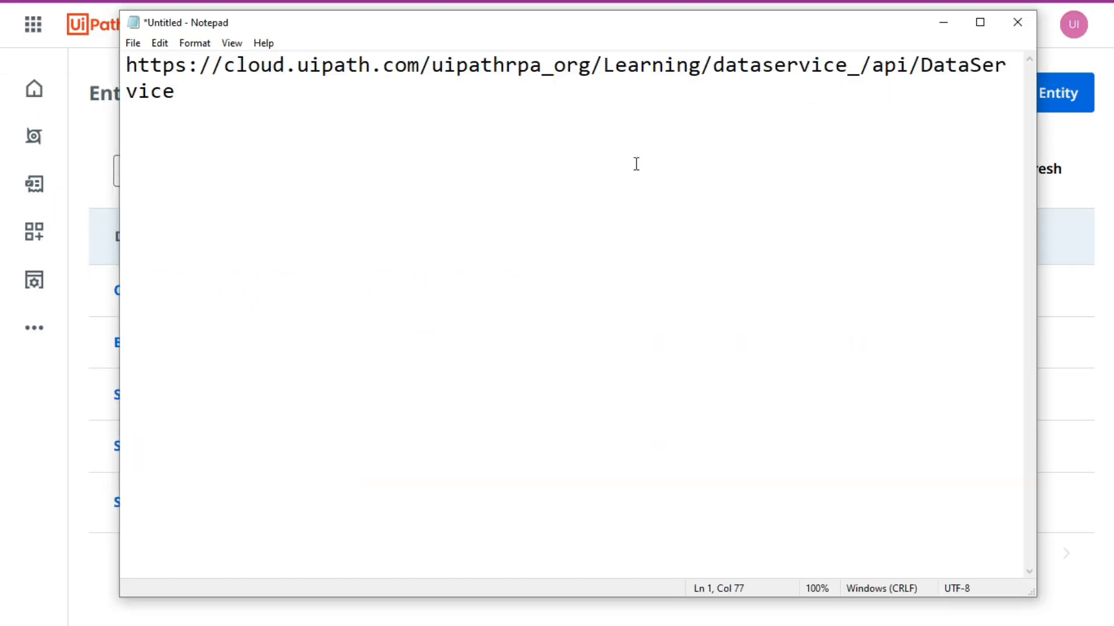
left_click(943, 24)
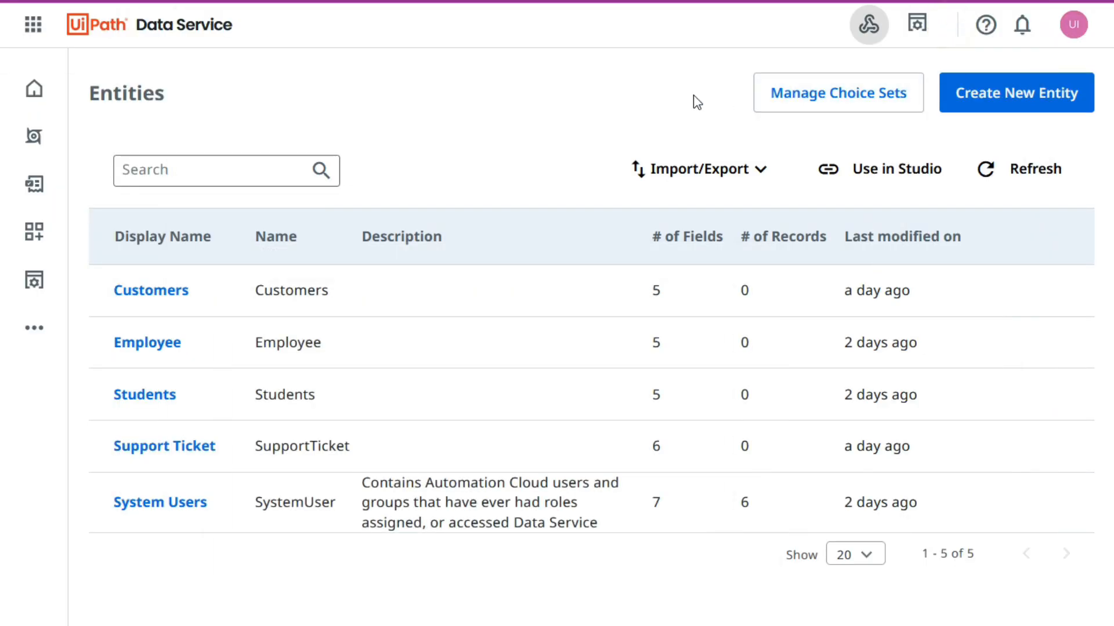
Download the Data Service OpenAPI file in JSON format and open DataService.json to view its contents.
left_click(869, 26)
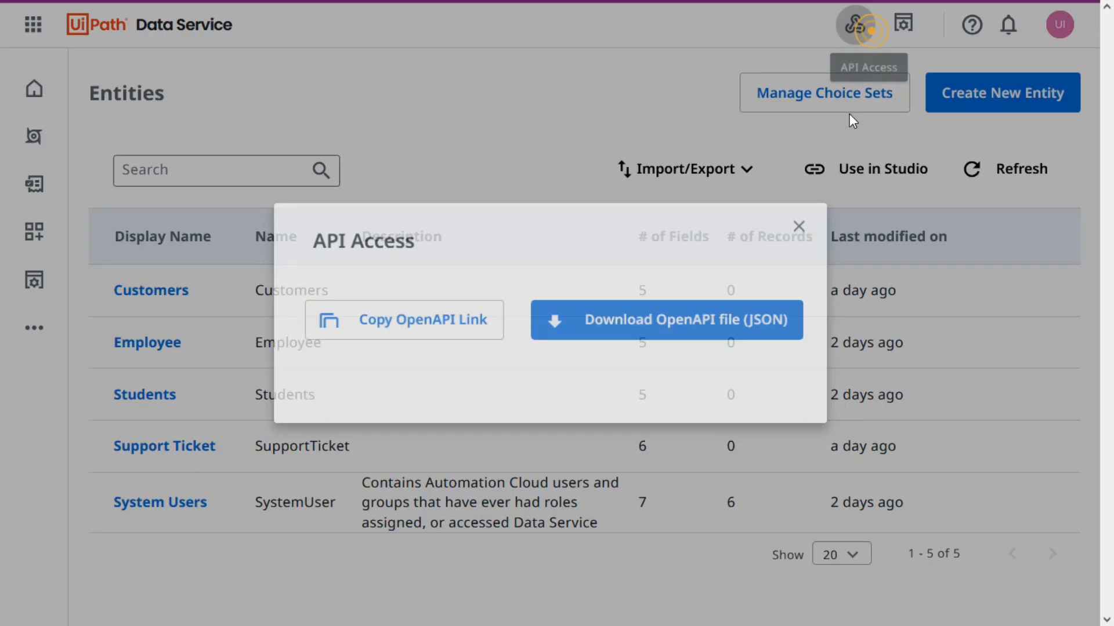
left_click(754, 328)
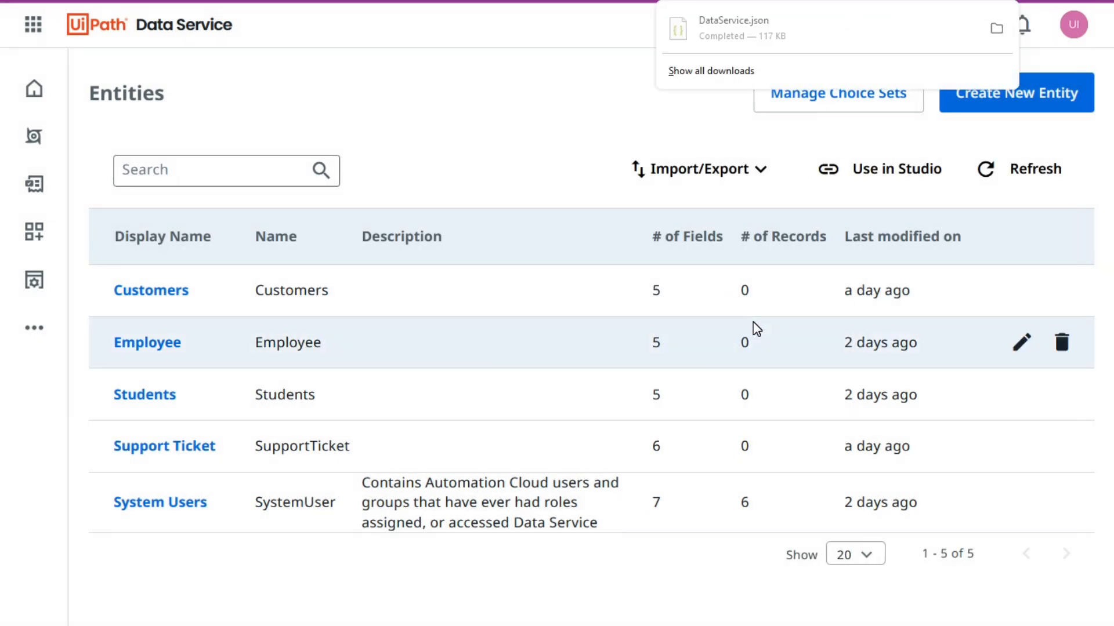
left_click(723, 28)
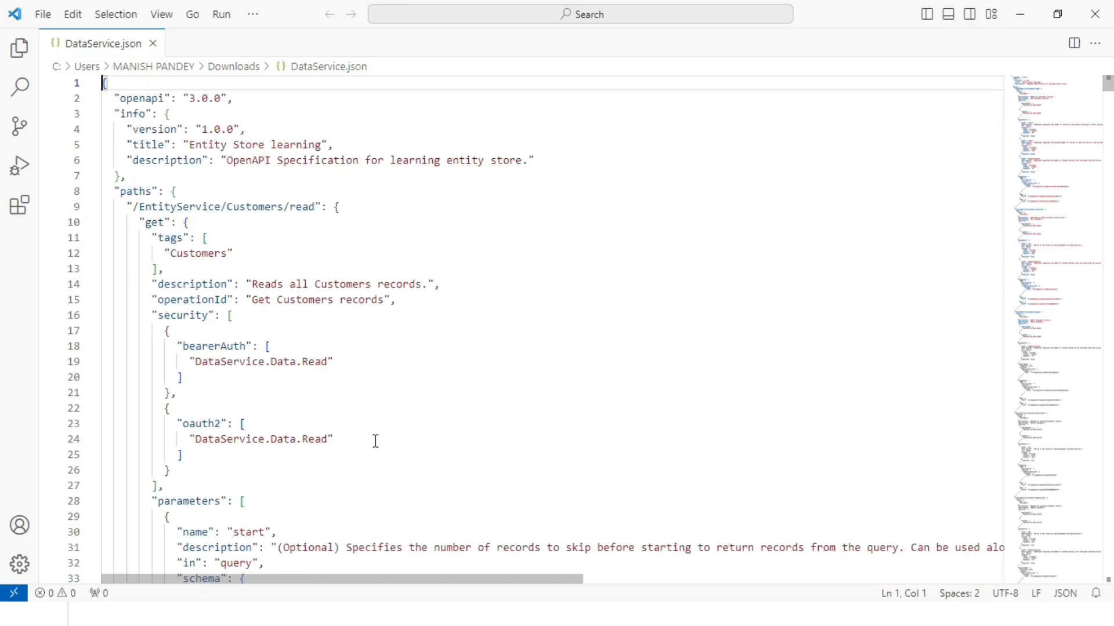
left_click(520, 87)
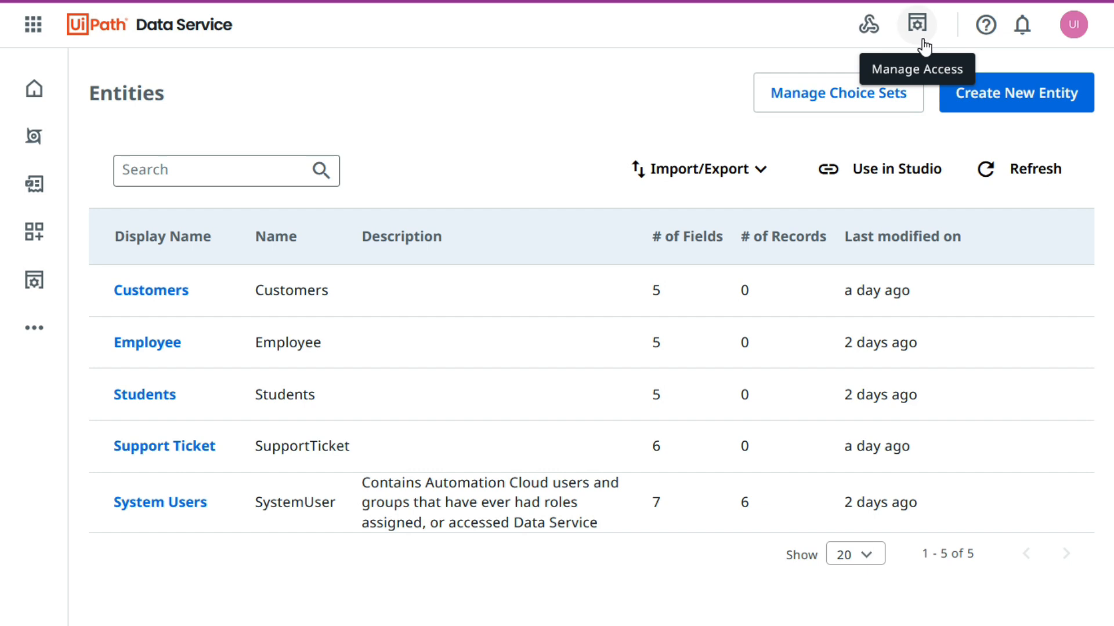
Open the Data Service roles under access management and examine the Administrator role's permissions.
left_click(917, 24)
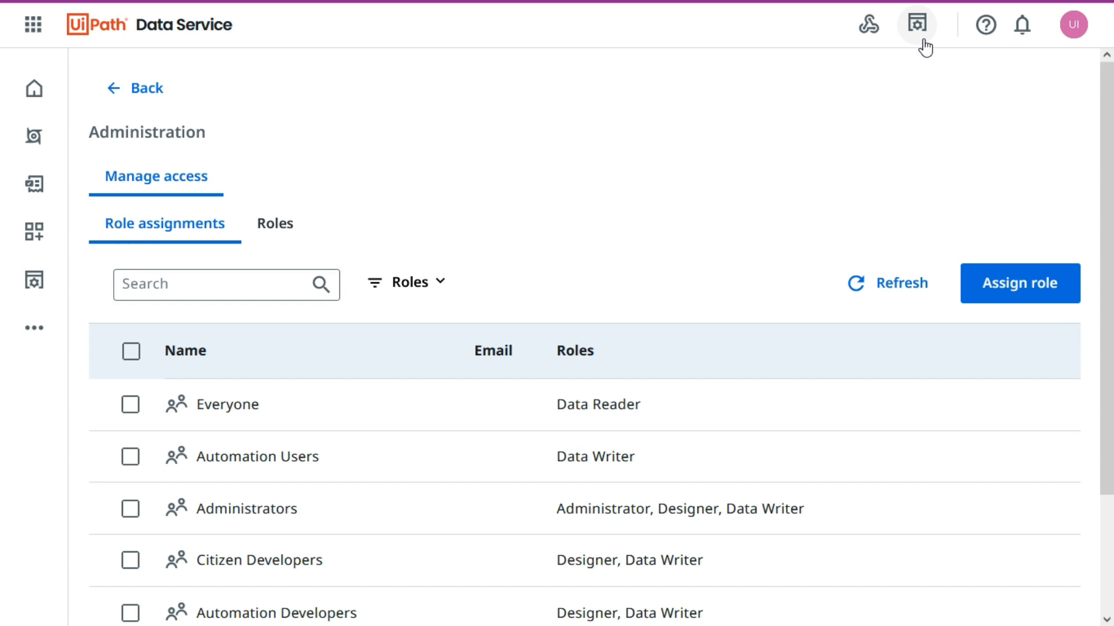
left_click(273, 223)
scroll(338, 327, "down", 2)
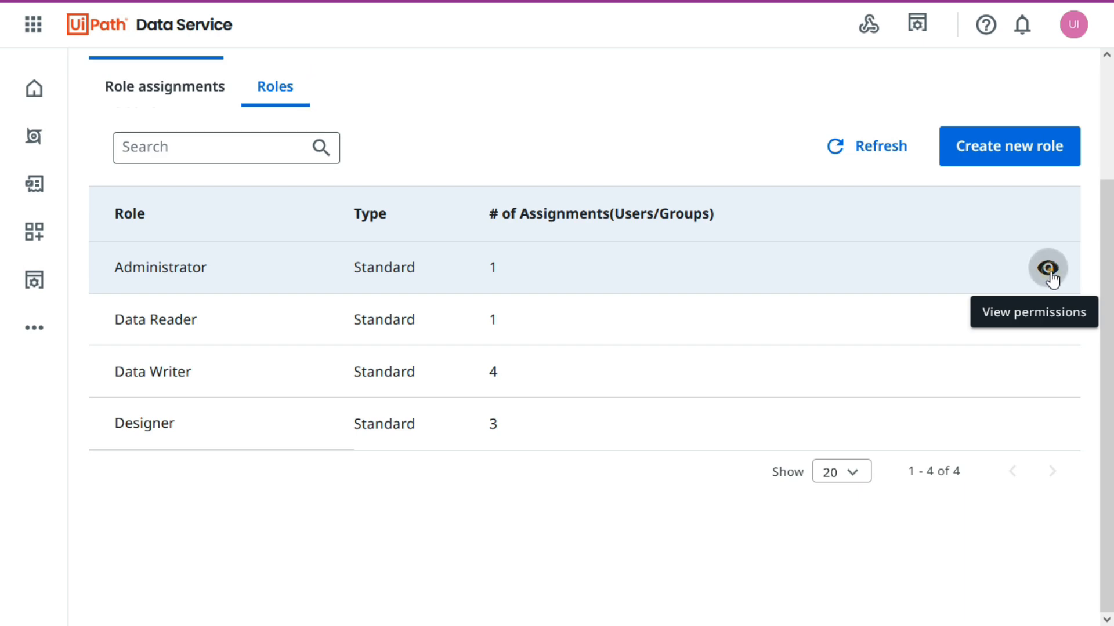
left_click(1049, 276)
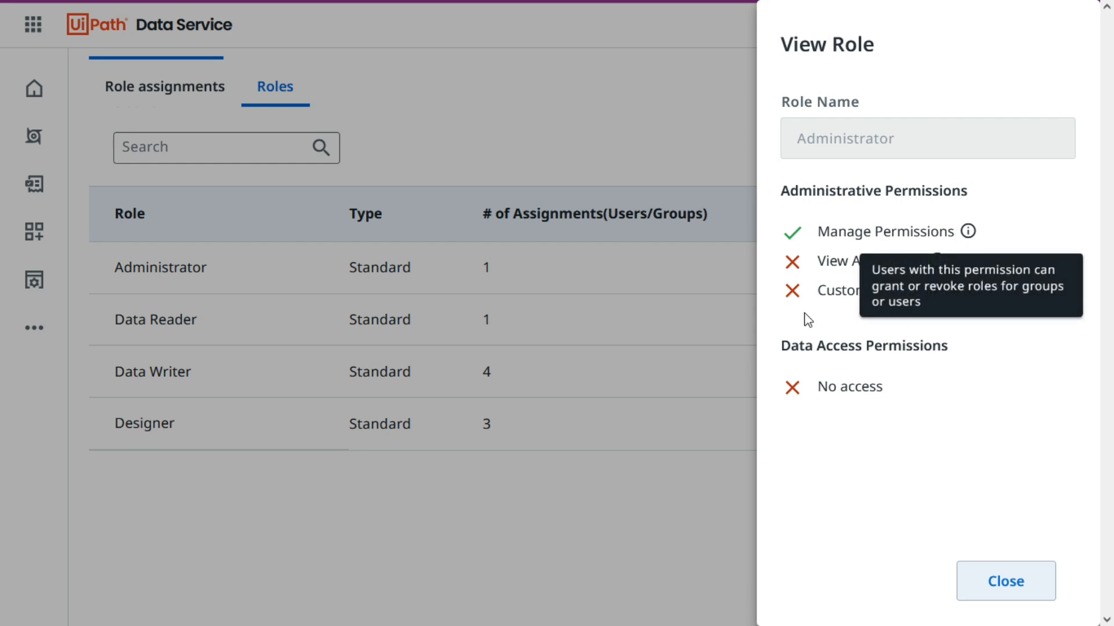
mouse_move(854, 265)
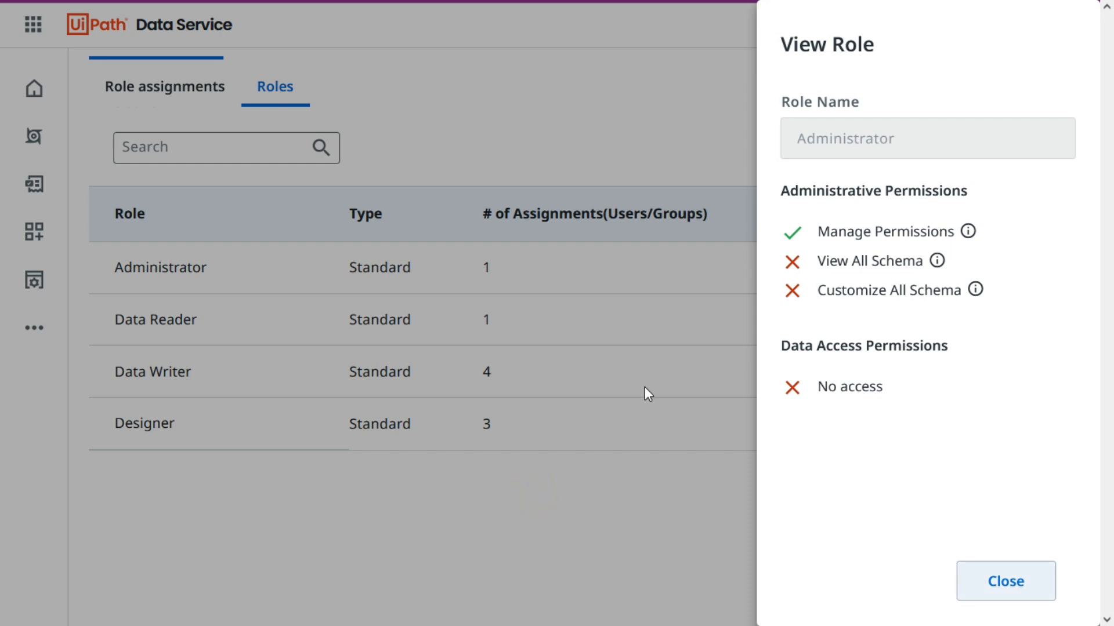
left_click(1034, 587)
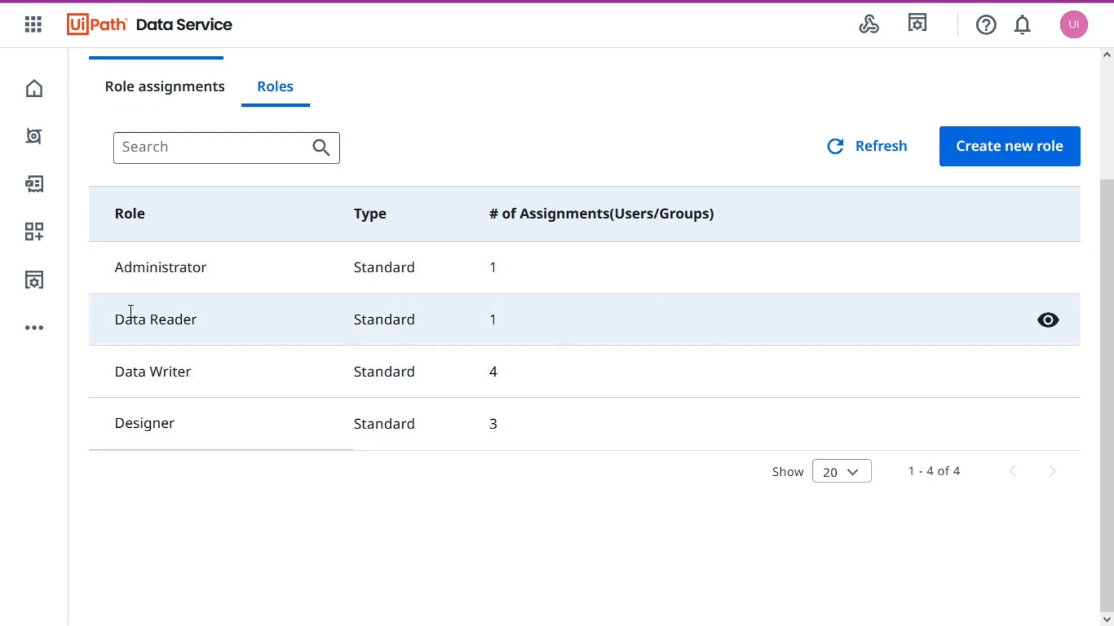
Examine the permissions of the Data Reader, Data Writer and Designer roles one by one.
left_click(1047, 321)
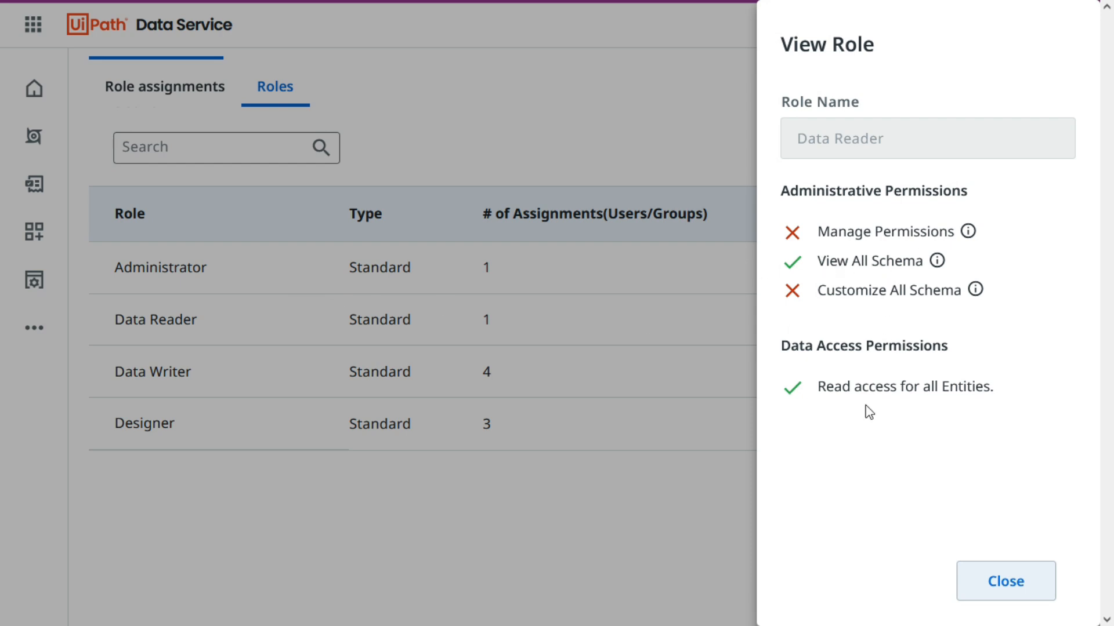
left_click(1015, 595)
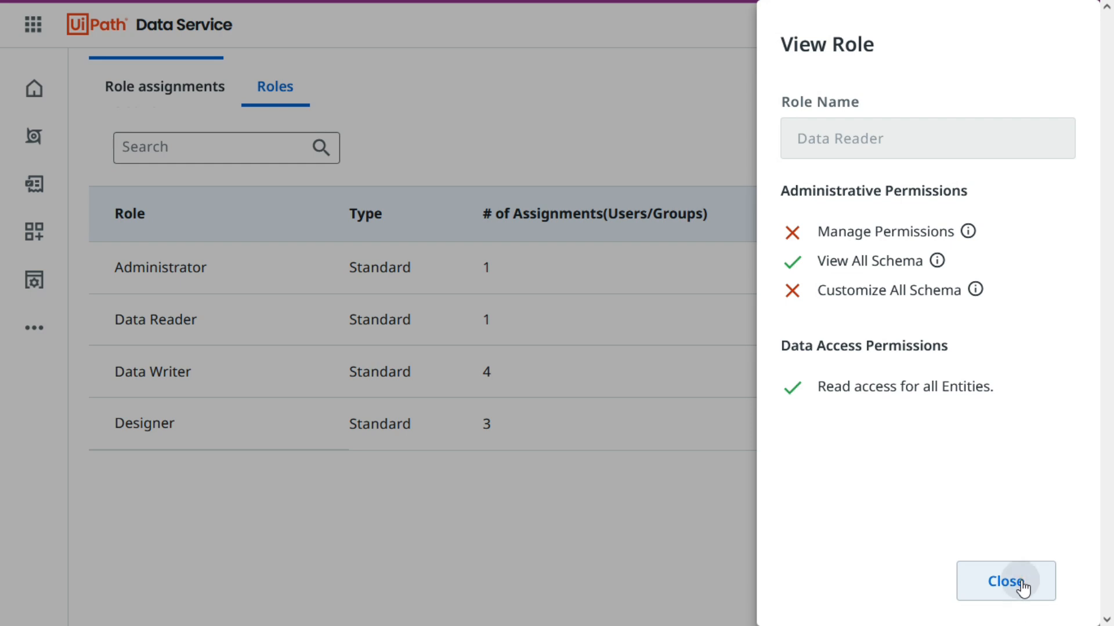
left_click(1065, 374)
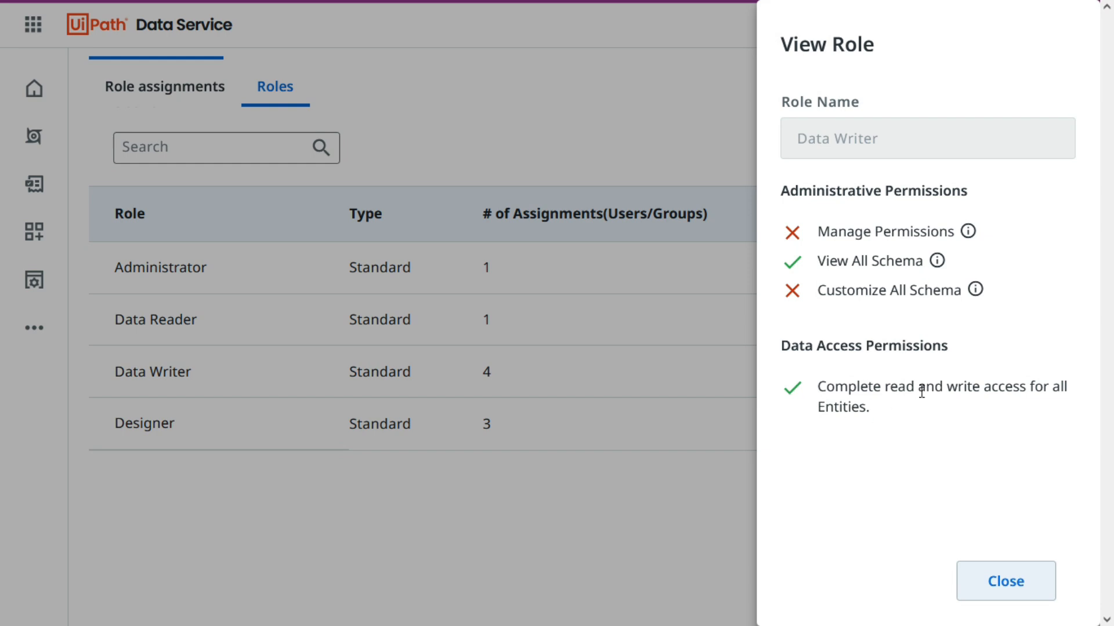
left_click(504, 512)
left_click(1041, 580)
left_click(1048, 432)
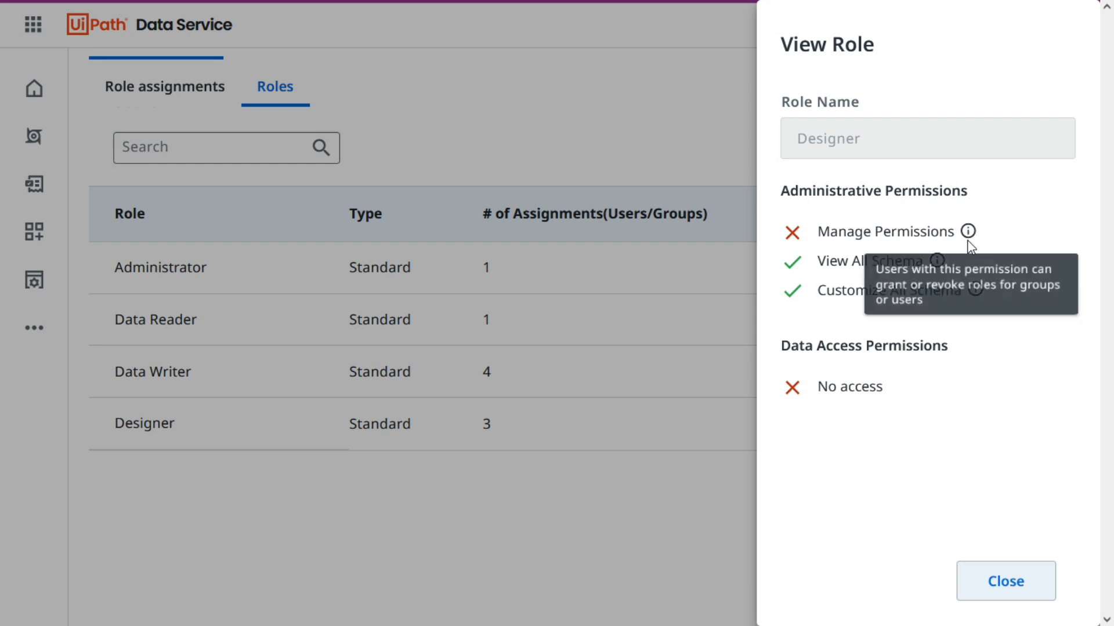
left_click(1019, 582)
Review which roles are assigned to each user group and return to the entities list.
left_click(154, 100)
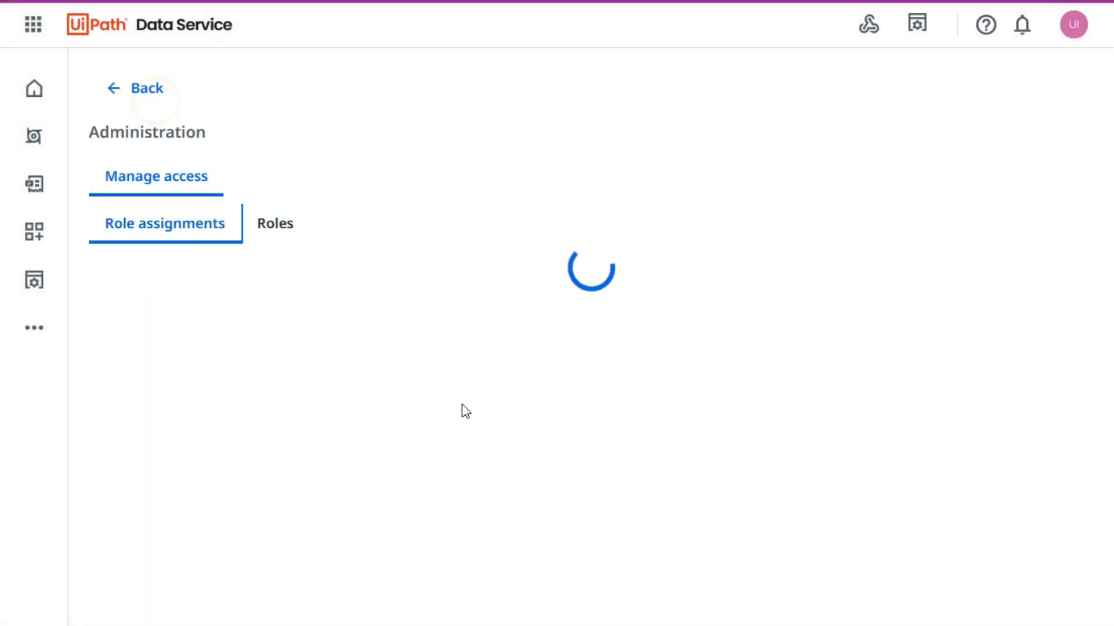
scroll(567, 385, "down", 3)
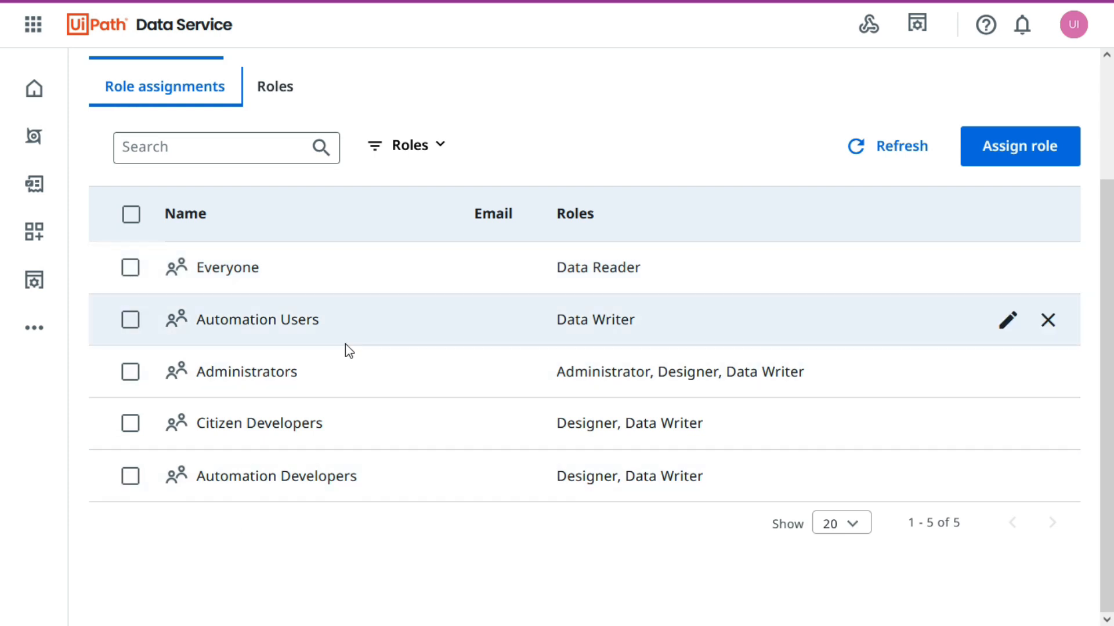
scroll(605, 89, "up", 3)
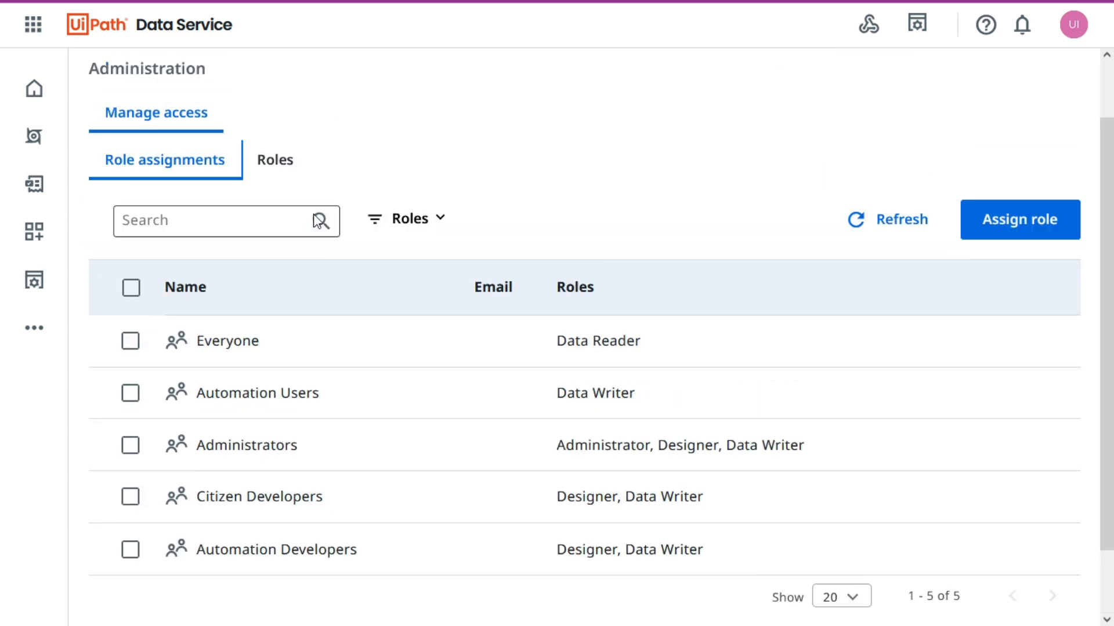
left_click(137, 100)
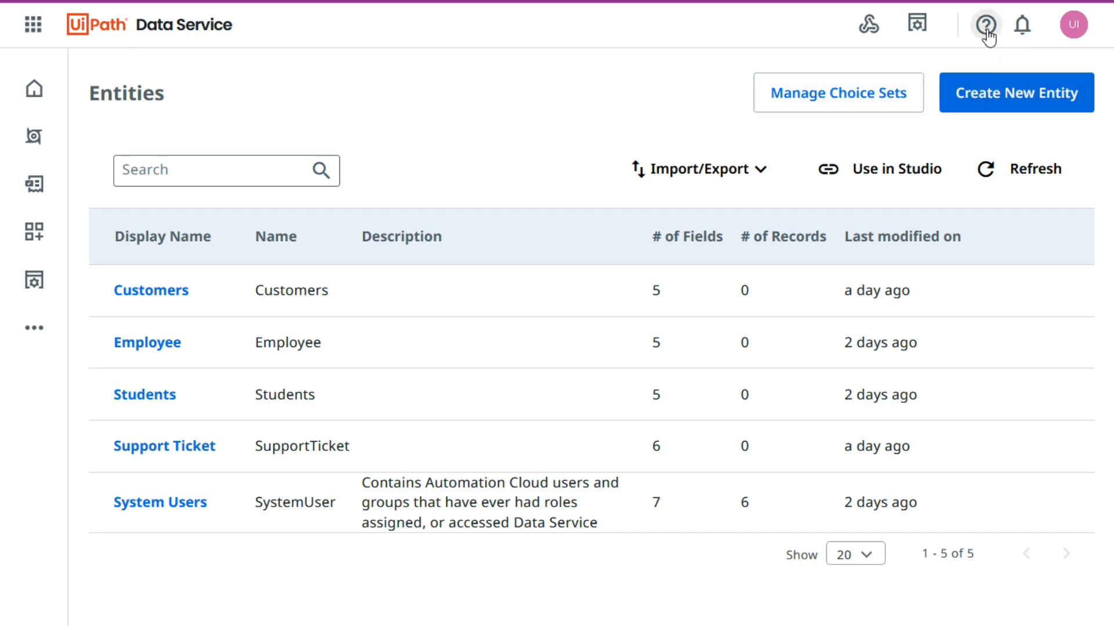
left_click(542, 101)
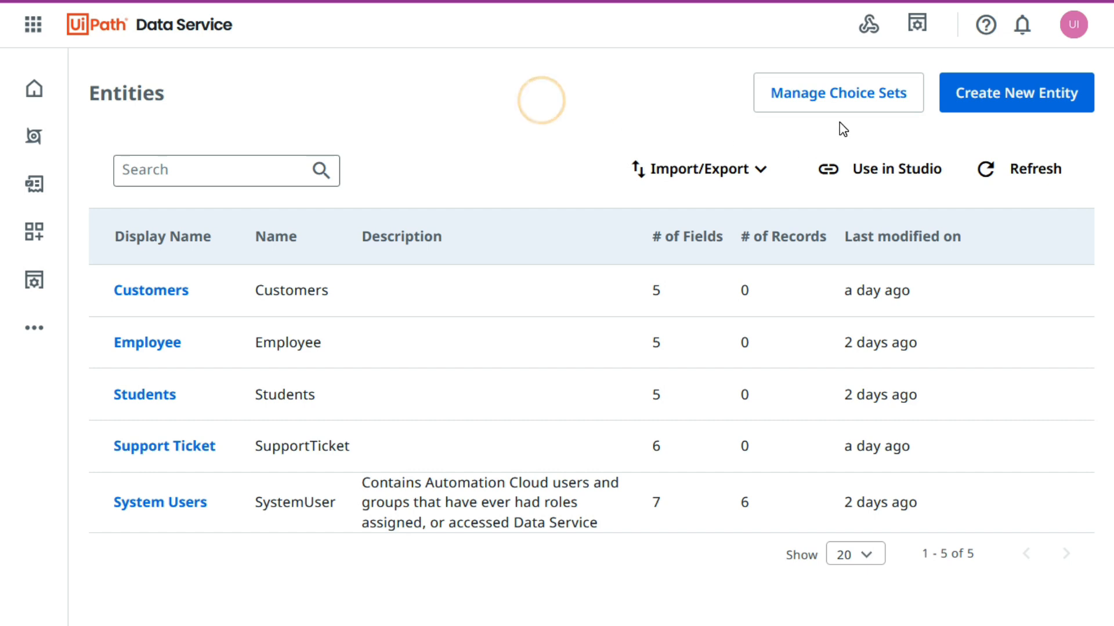
Examine the choices of the User Type choice set, close it without changes and return to the entities list.
left_click(866, 108)
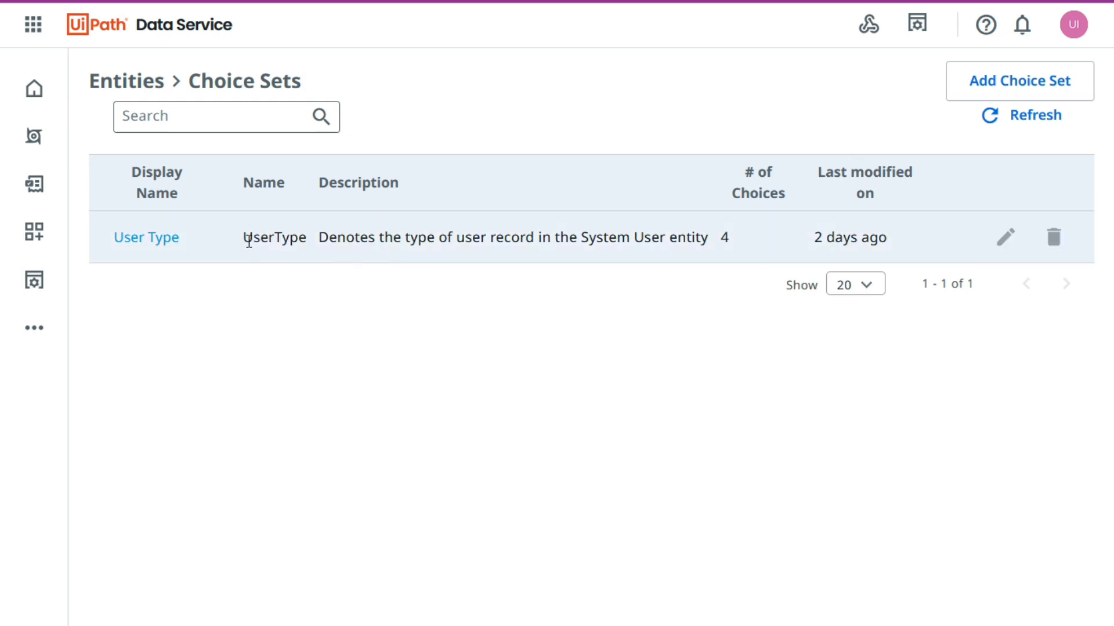
left_click(140, 241)
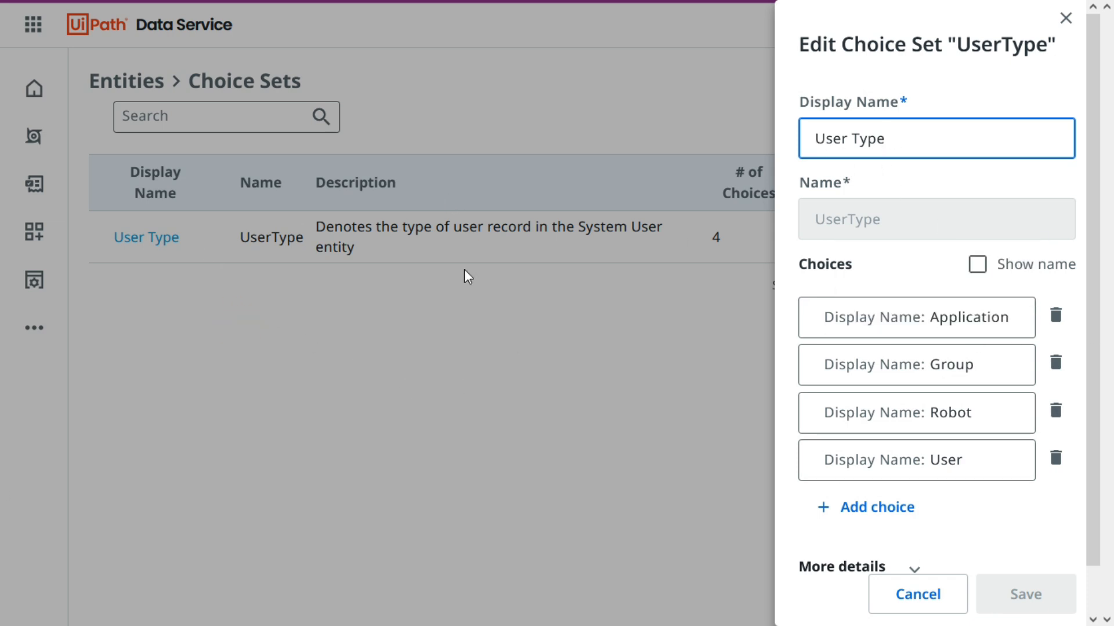
left_click(1065, 18)
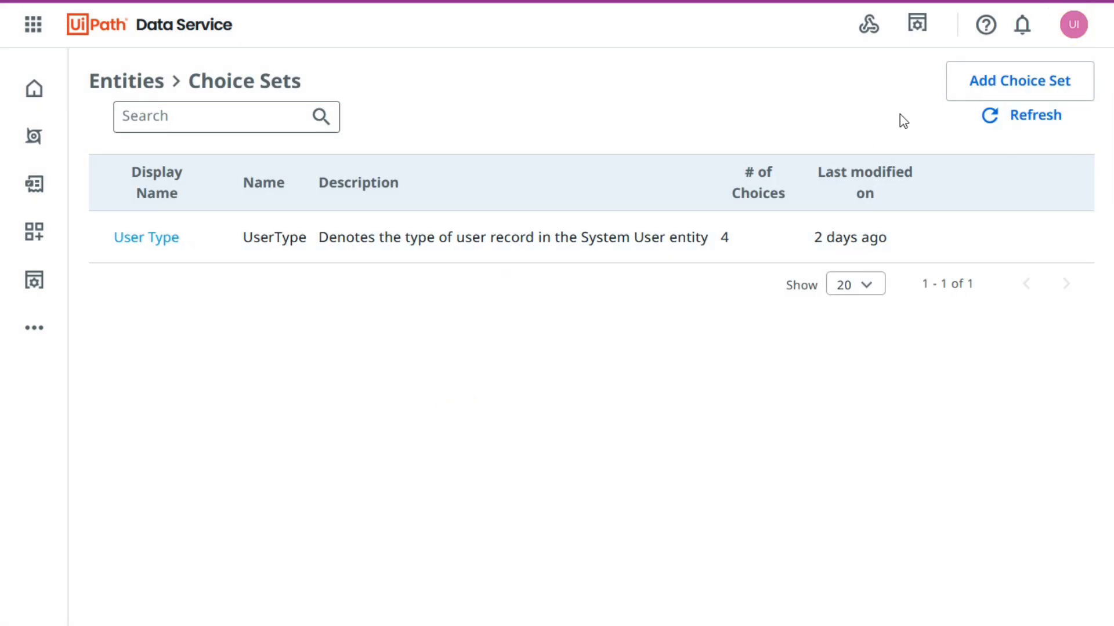
left_click(142, 83)
left_click(143, 85)
left_click(119, 88)
left_click(131, 84)
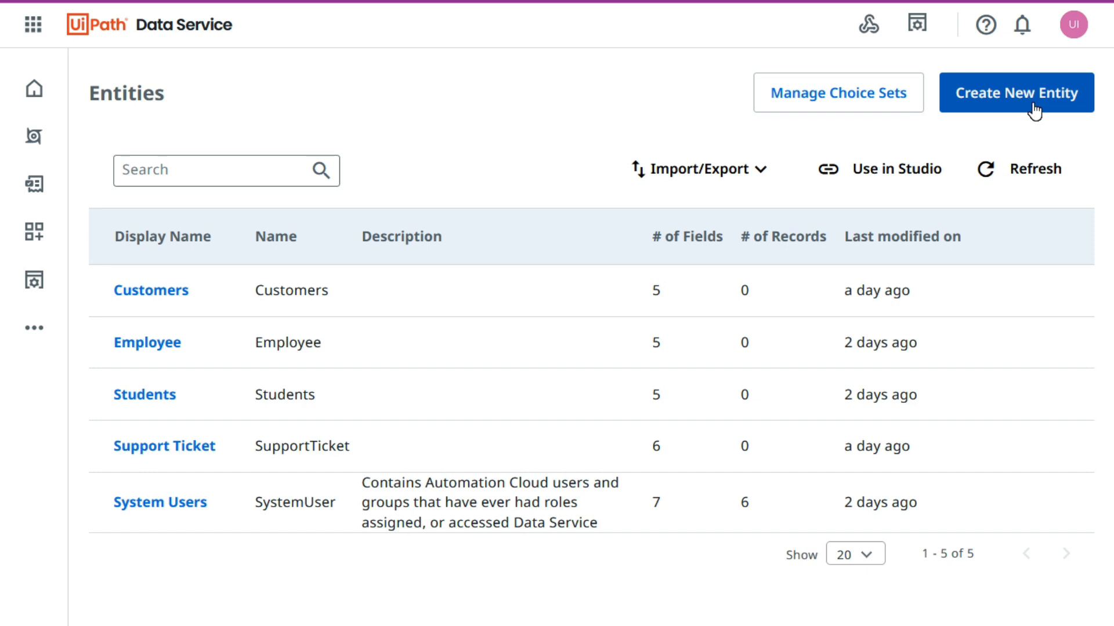
Inspect the fields of the form for creating a new entity and close it without creating one.
left_click(1033, 110)
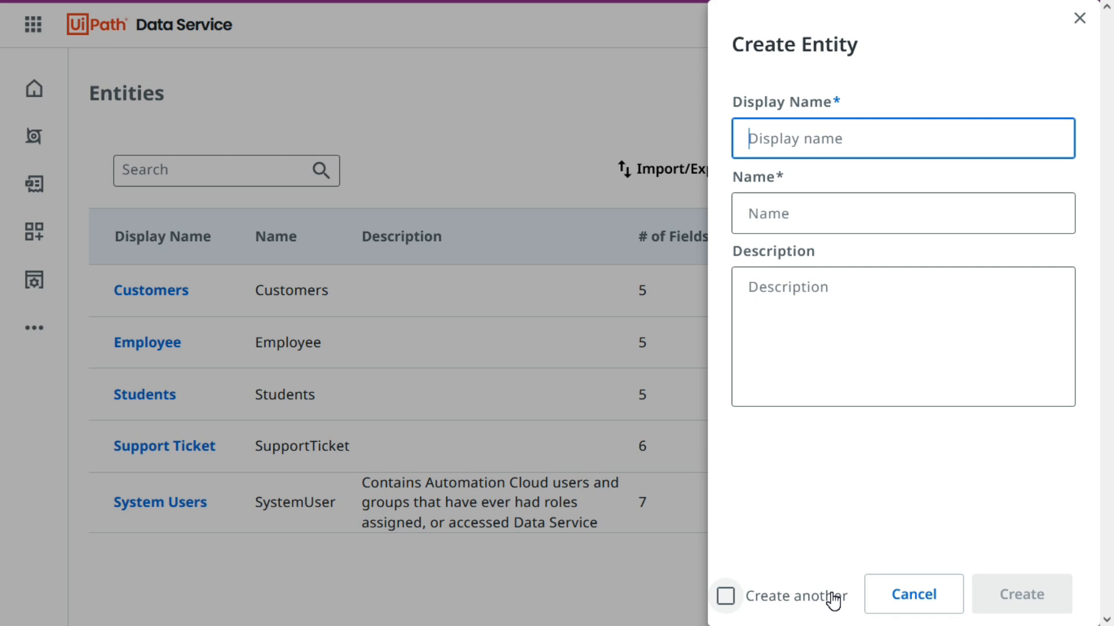
left_click(914, 595)
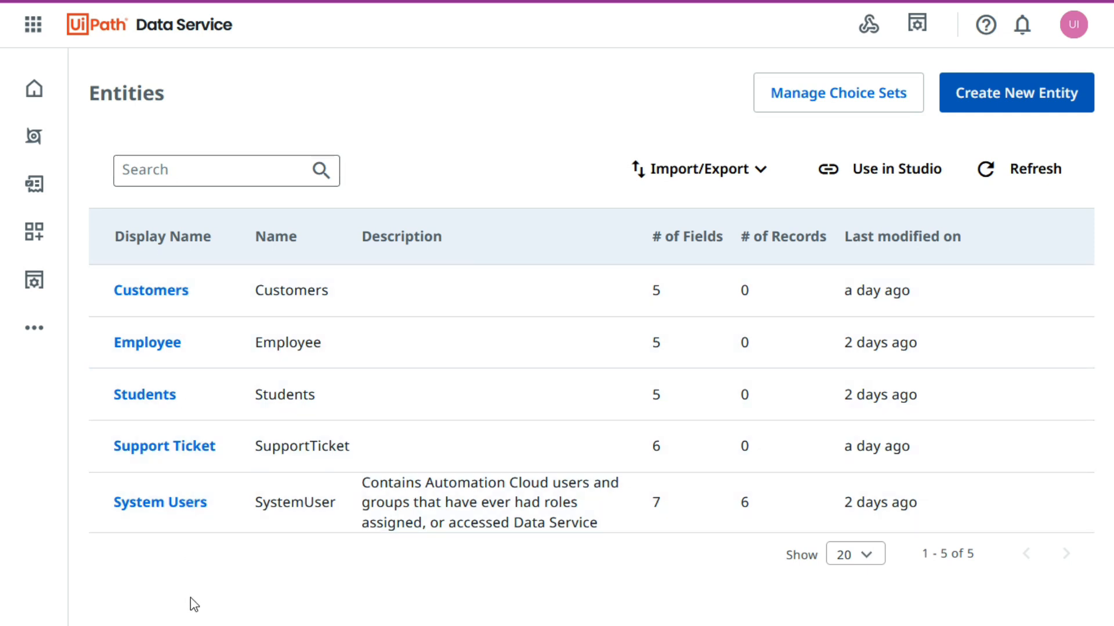
Search the entities list for "Support" and restore the full list.
left_click(203, 176)
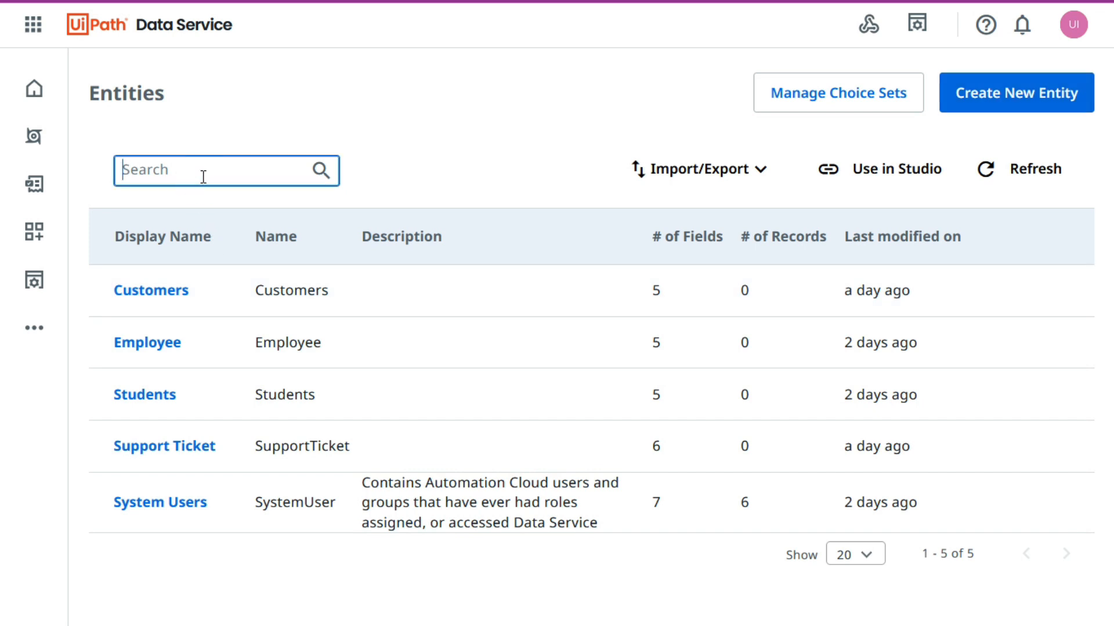
type("Support T")
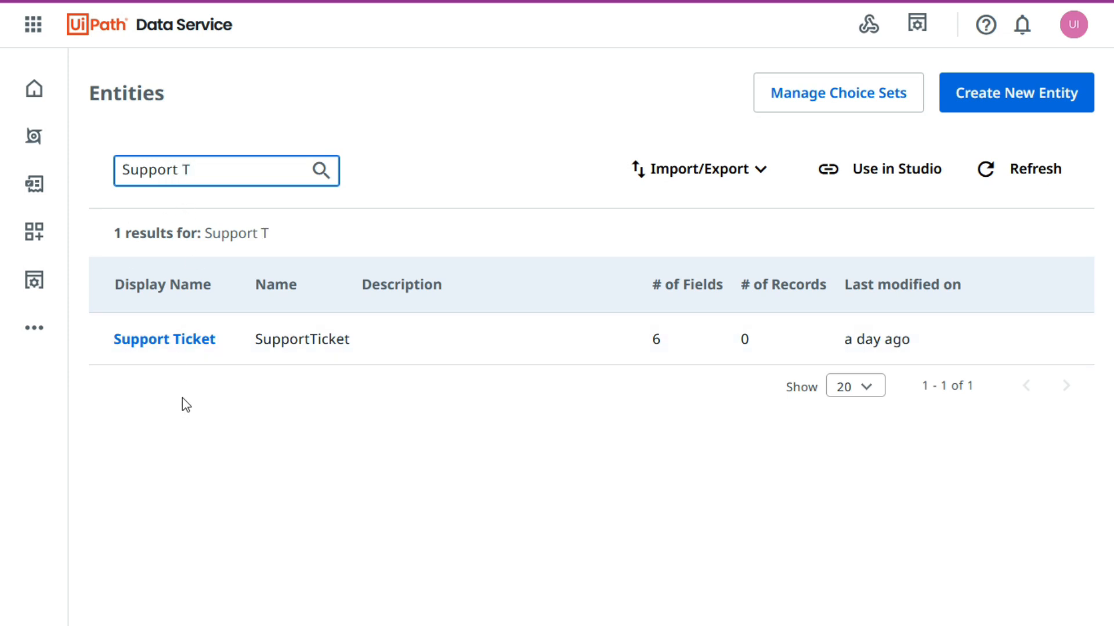
left_click(564, 526)
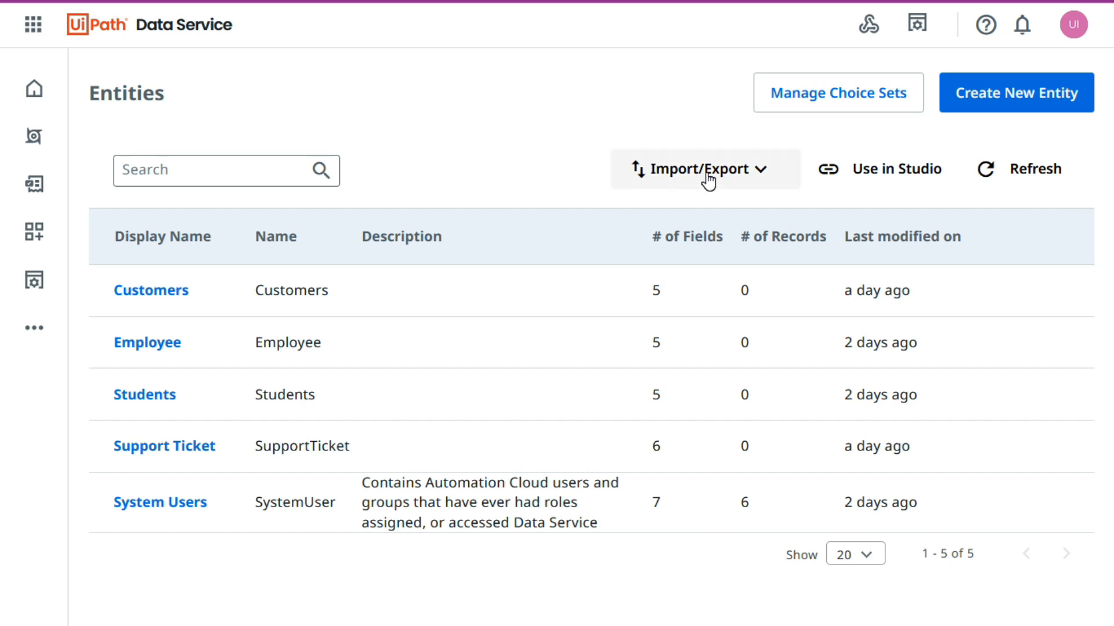
Review the schema import and export options for entities and open the Use in Studio documentation.
left_click(747, 181)
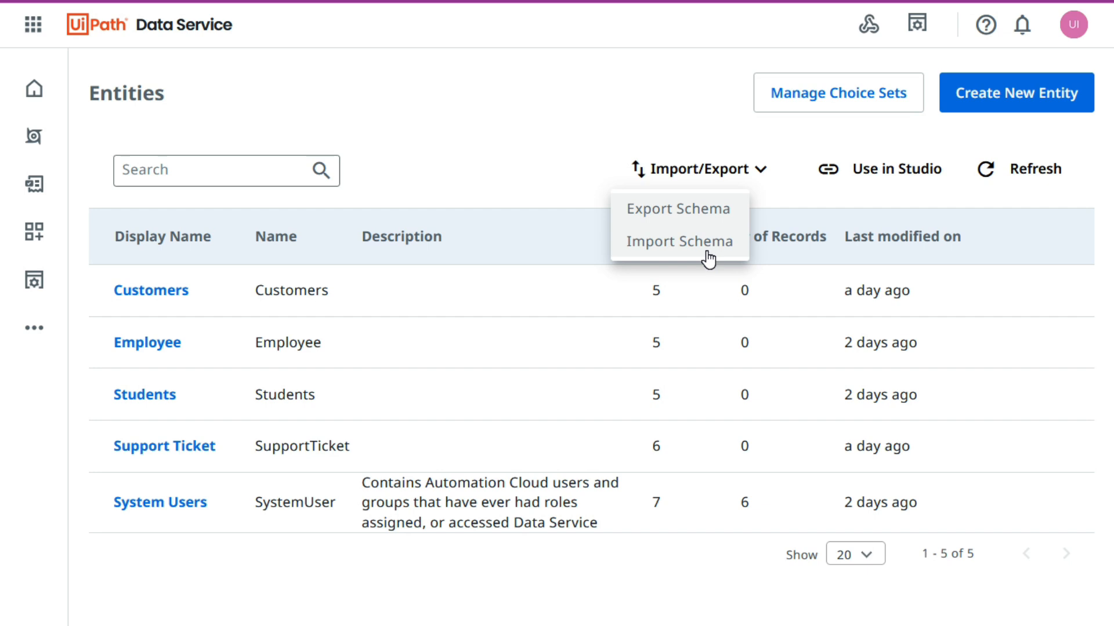
left_click(885, 169)
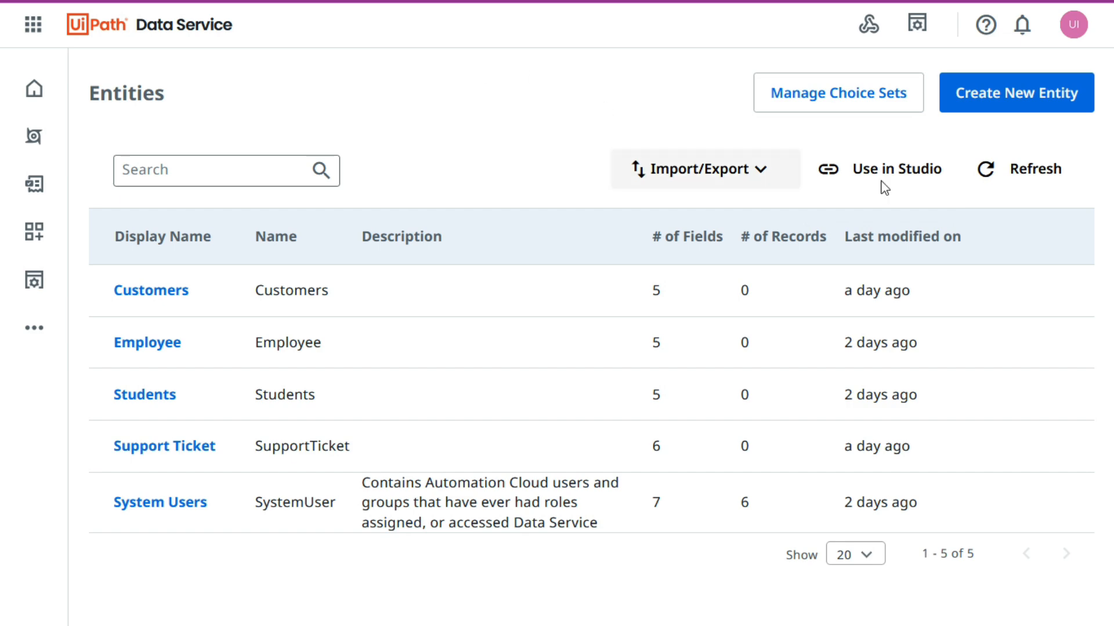
left_click(938, 175)
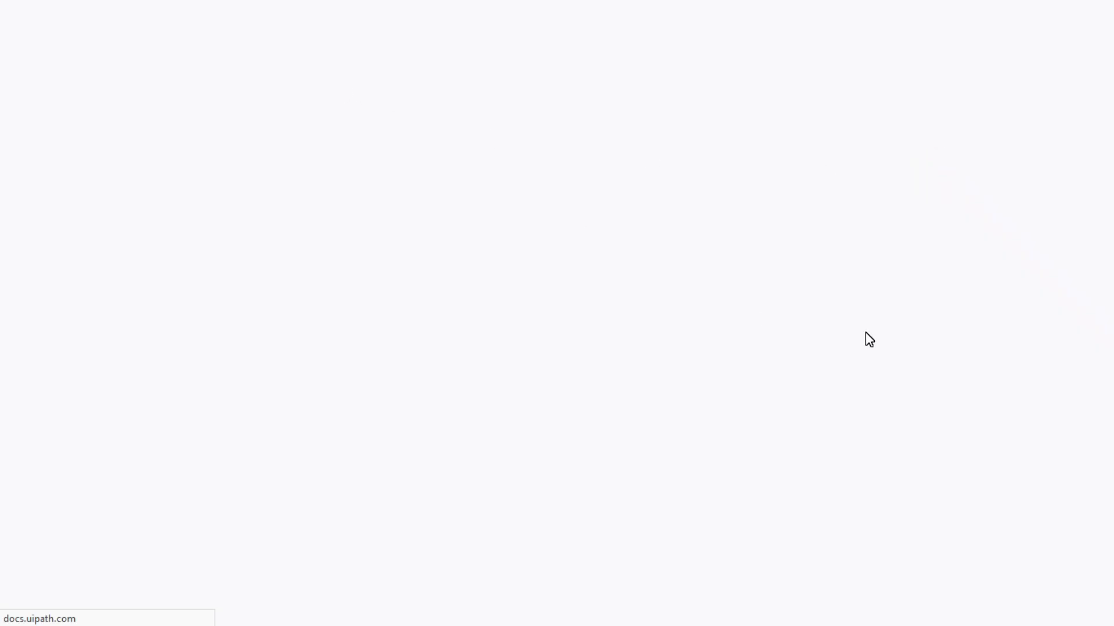
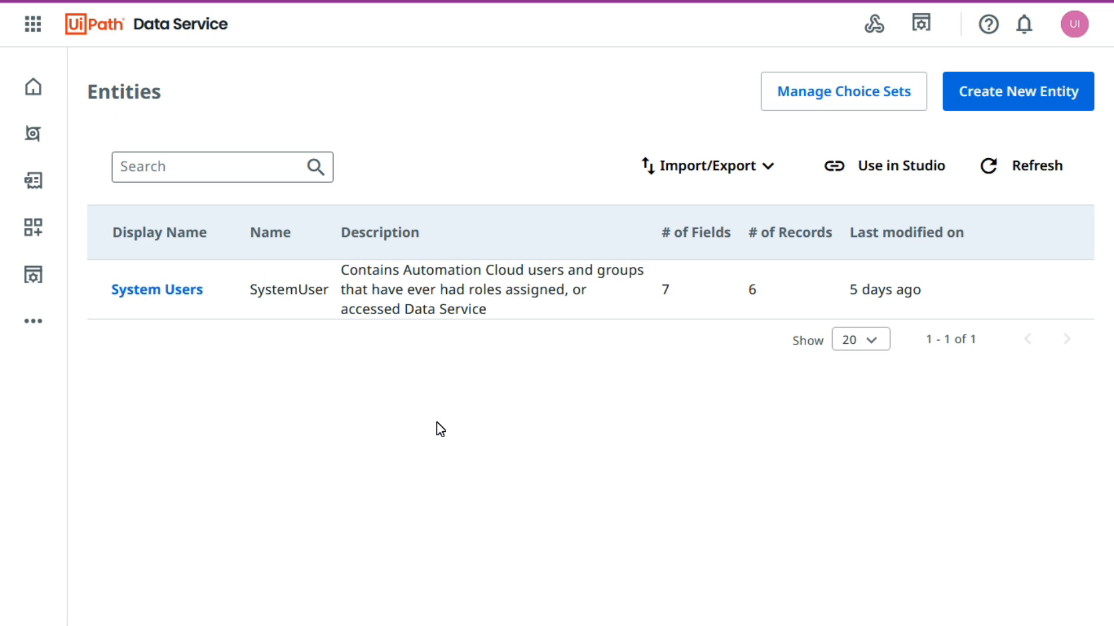
Start creating a new entity with the display name "VendorDetail".
left_click(1023, 99)
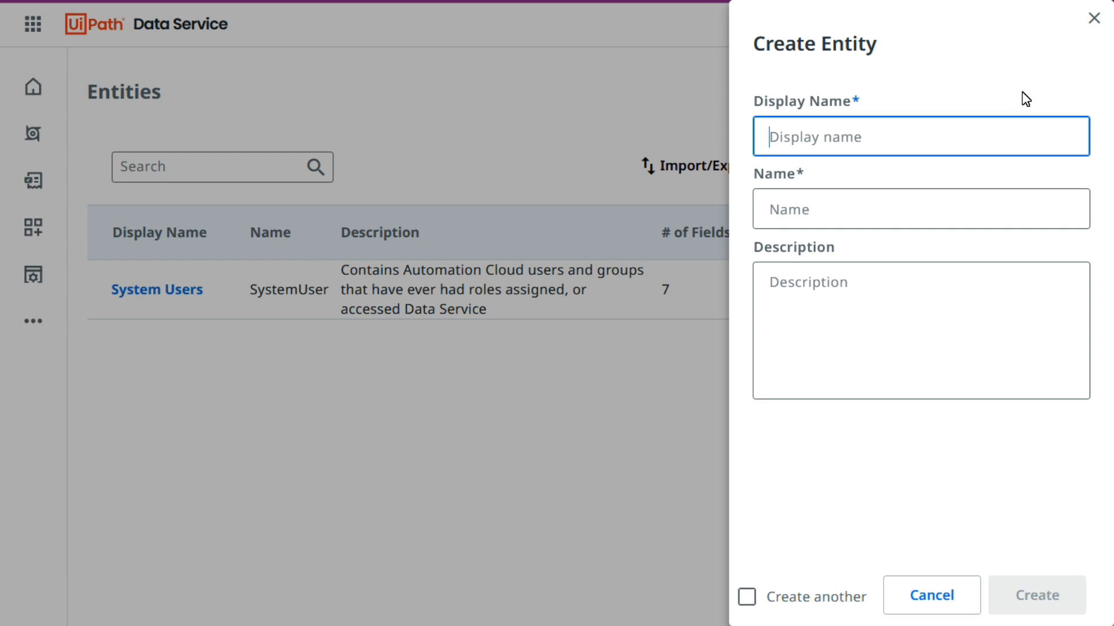
left_click(877, 138)
type("Vend")
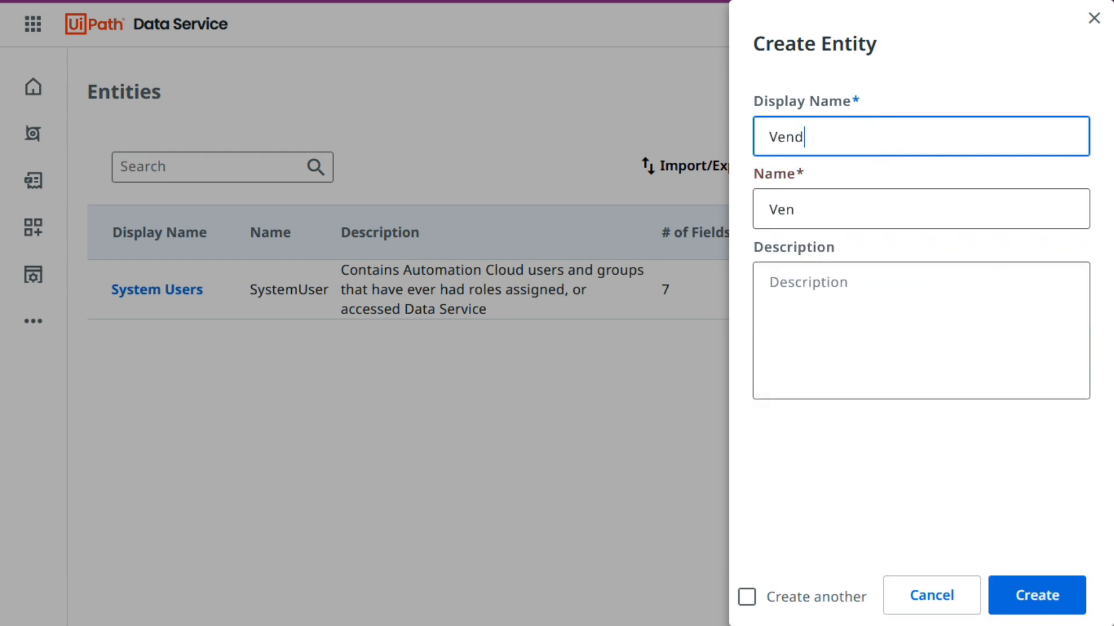
type("orDetail")
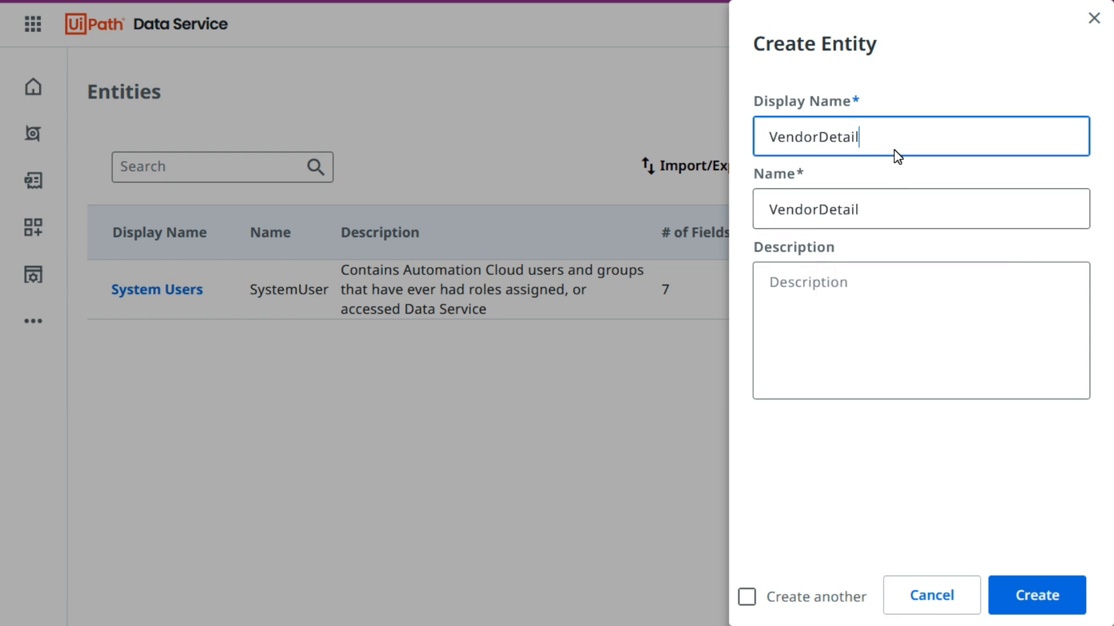
Change the new entity's name to "VendorMaster", keeping its display name.
left_click(870, 220)
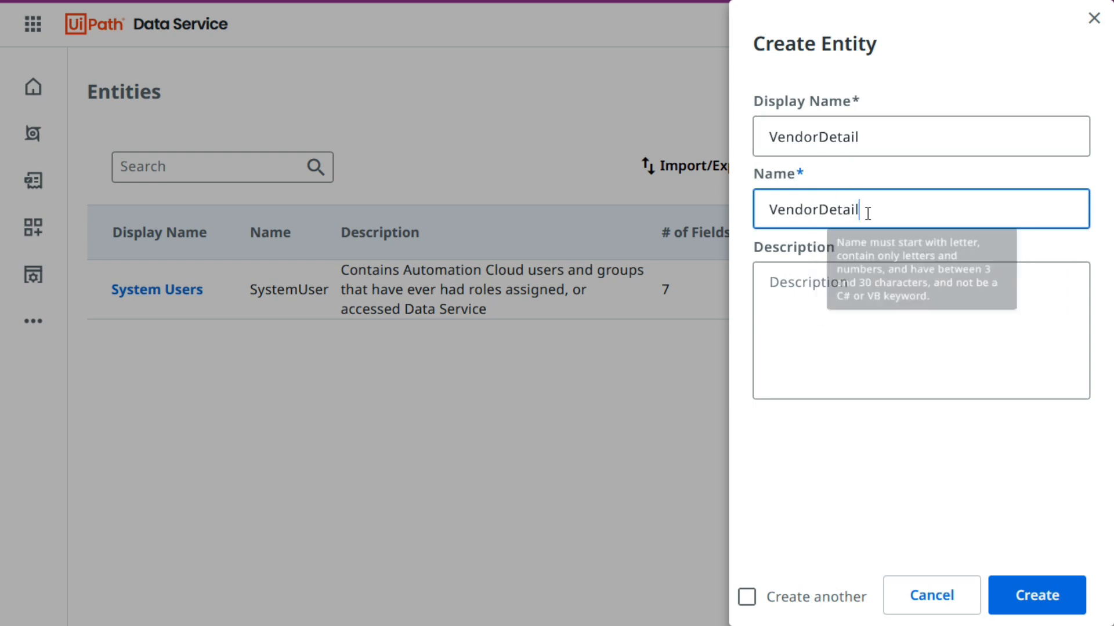
key("BackSpace")
key("BackSpace")
key("BackSpace")
key("BackSpace")
key("BackSpace")
key("BackSpace")
type("Master")
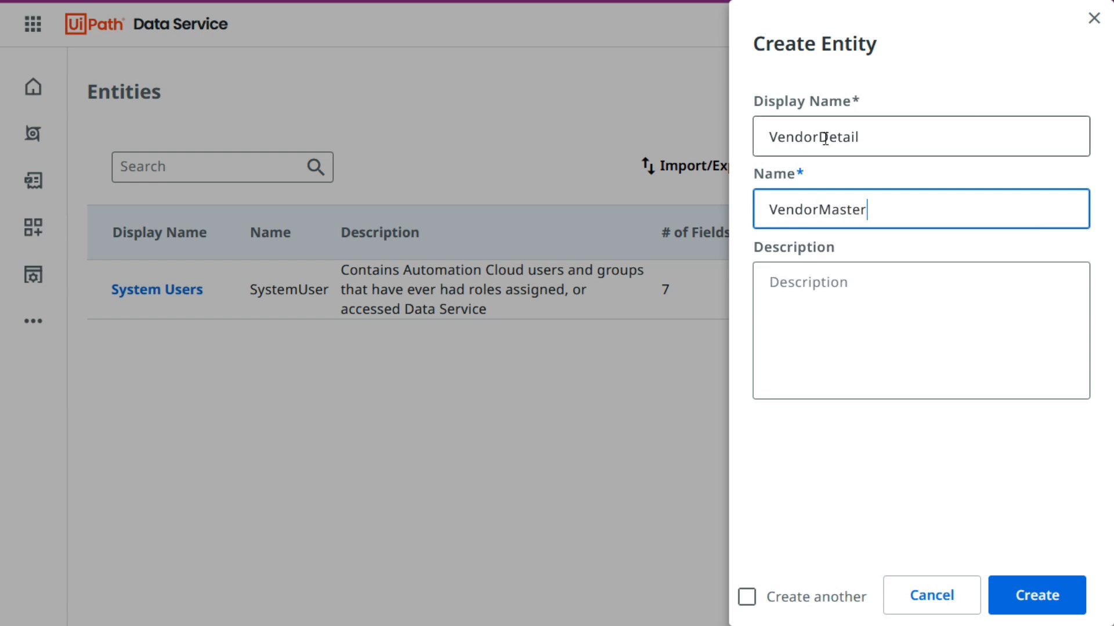
mouse_move(836, 209)
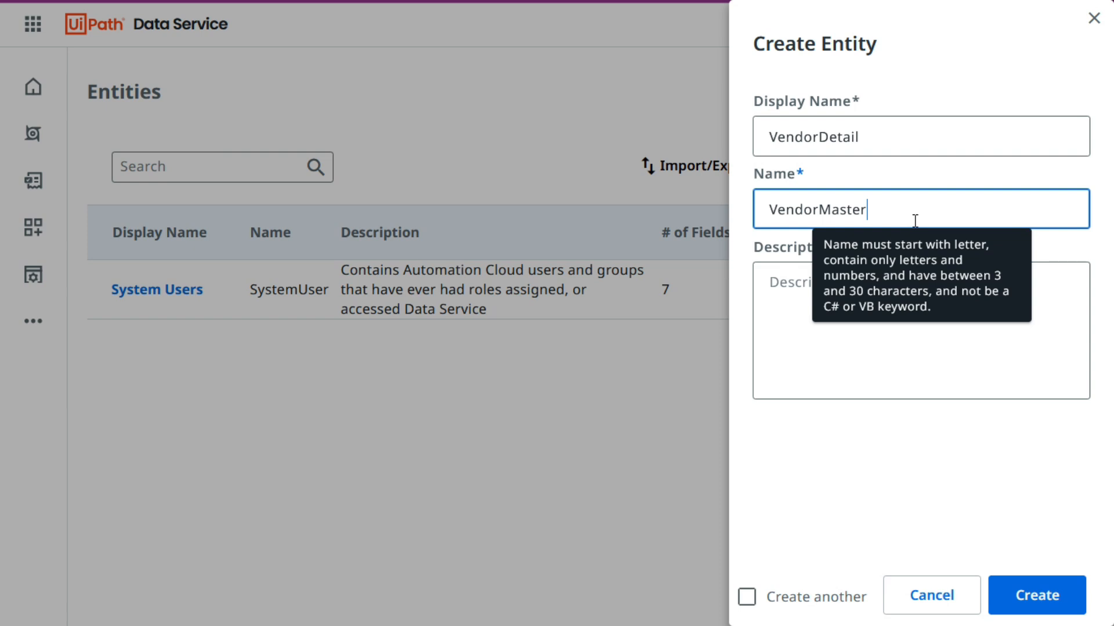
left_click(914, 440)
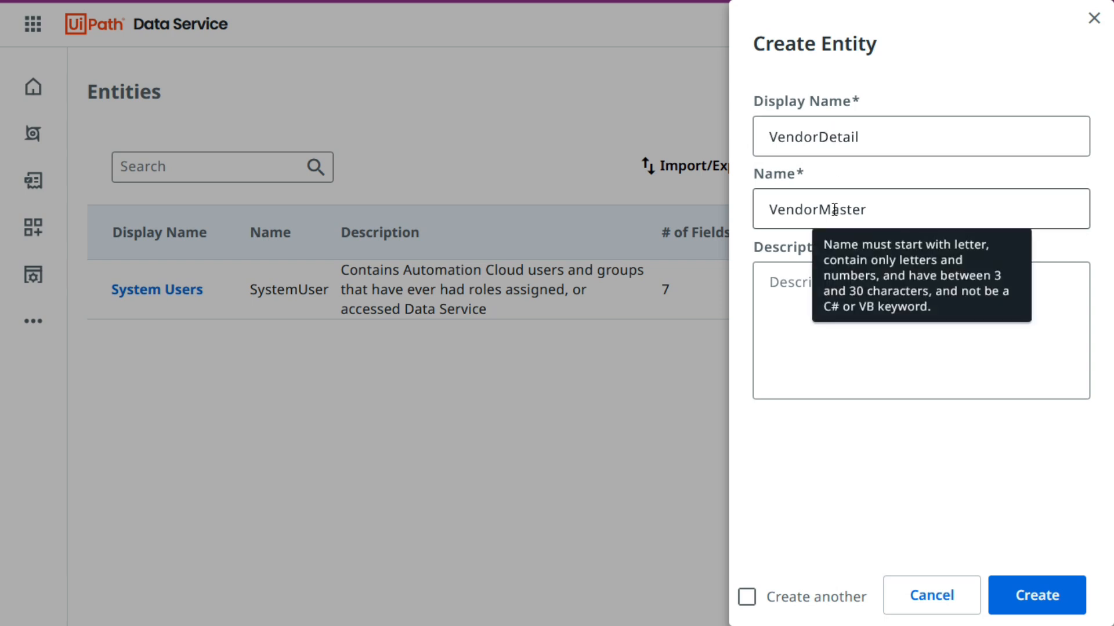
Give the new entity the description "Store Vendor details" and create it.
left_click(977, 309)
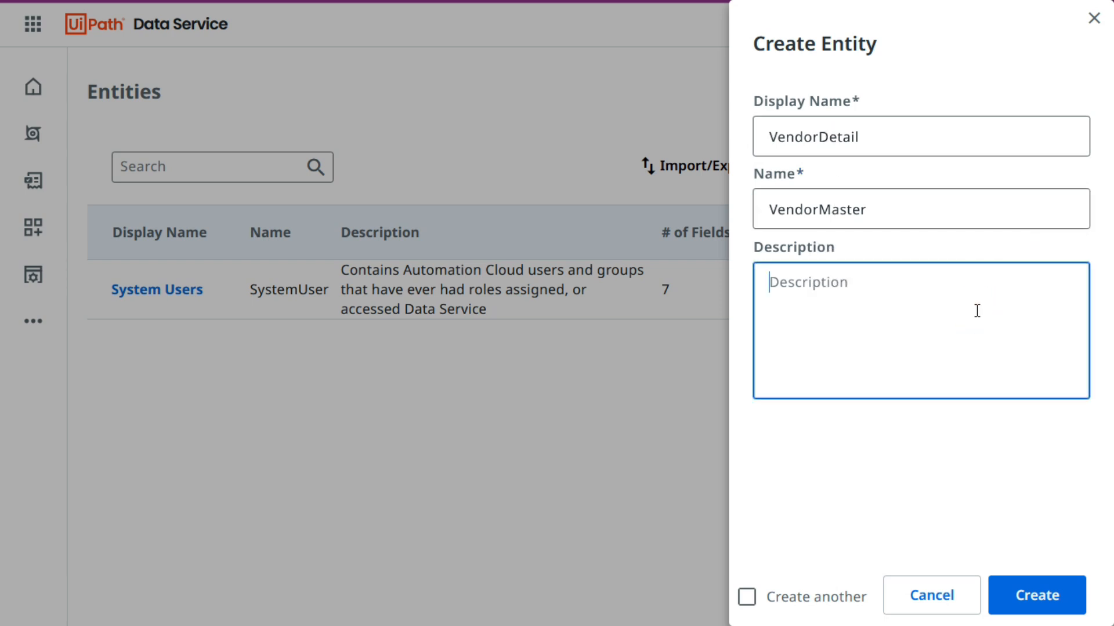
type("Store Vendor etails")
left_click(861, 287)
type("d")
left_click(963, 449)
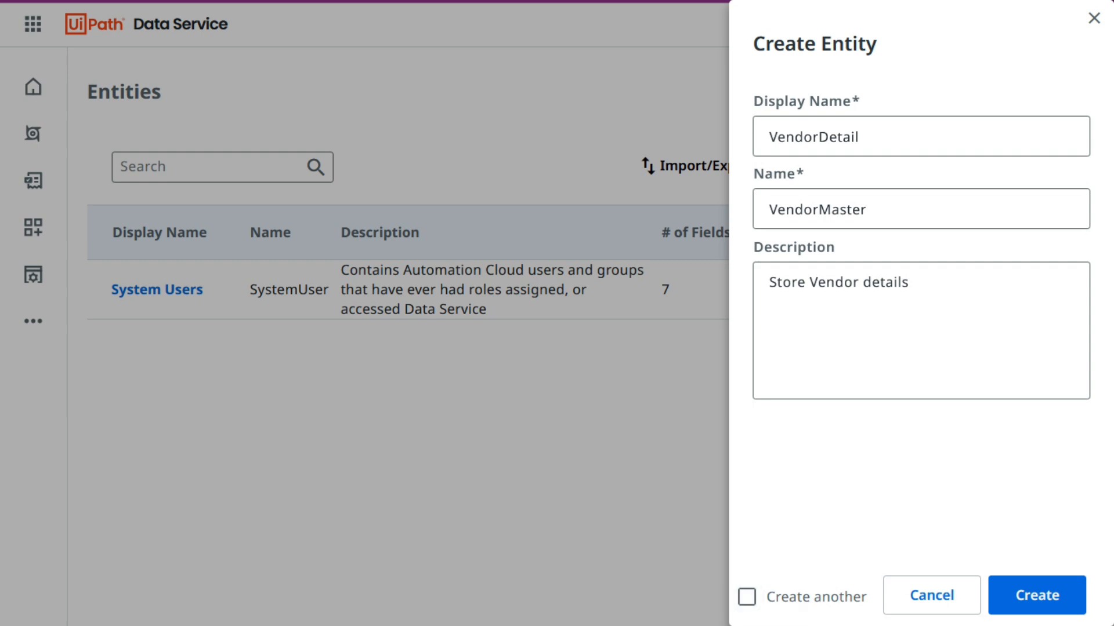
left_click(1041, 599)
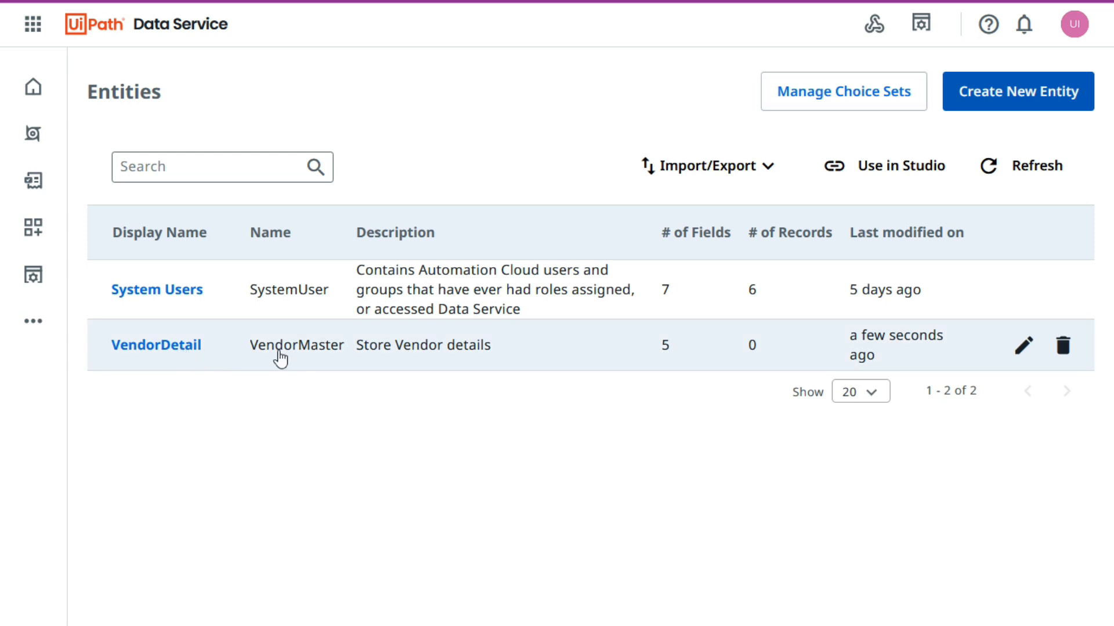
Review the built-in fields of the VendorDetail entity and return to the entities list.
left_click(149, 348)
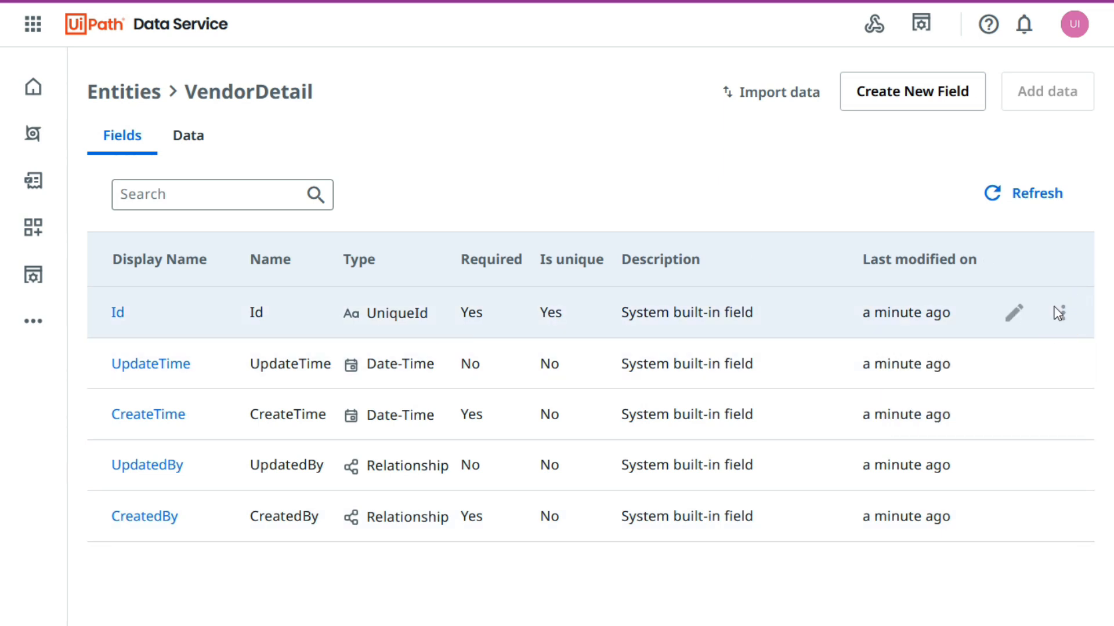
left_click(124, 92)
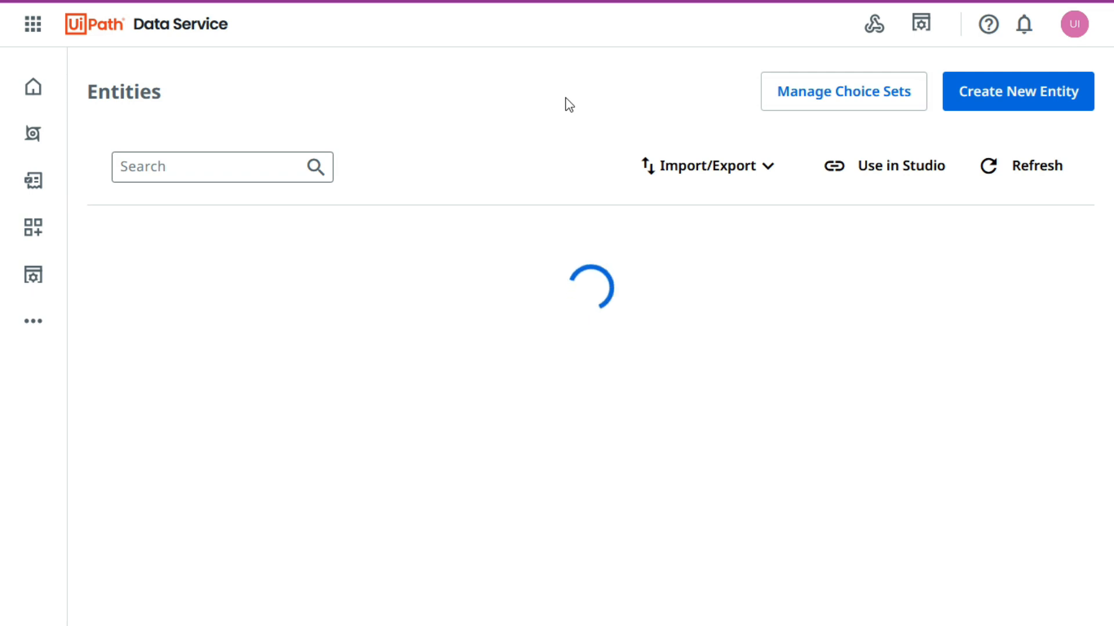
left_click(565, 98)
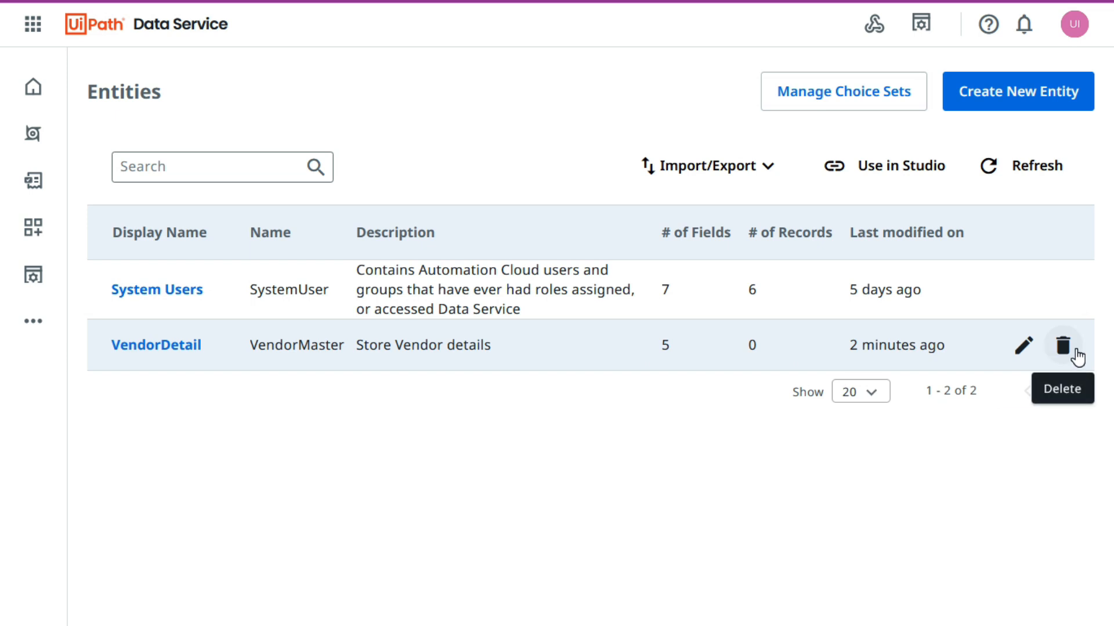
Open the VendorDetail entity for editing and examine its additional details, such as creation and modification information.
left_click(1023, 348)
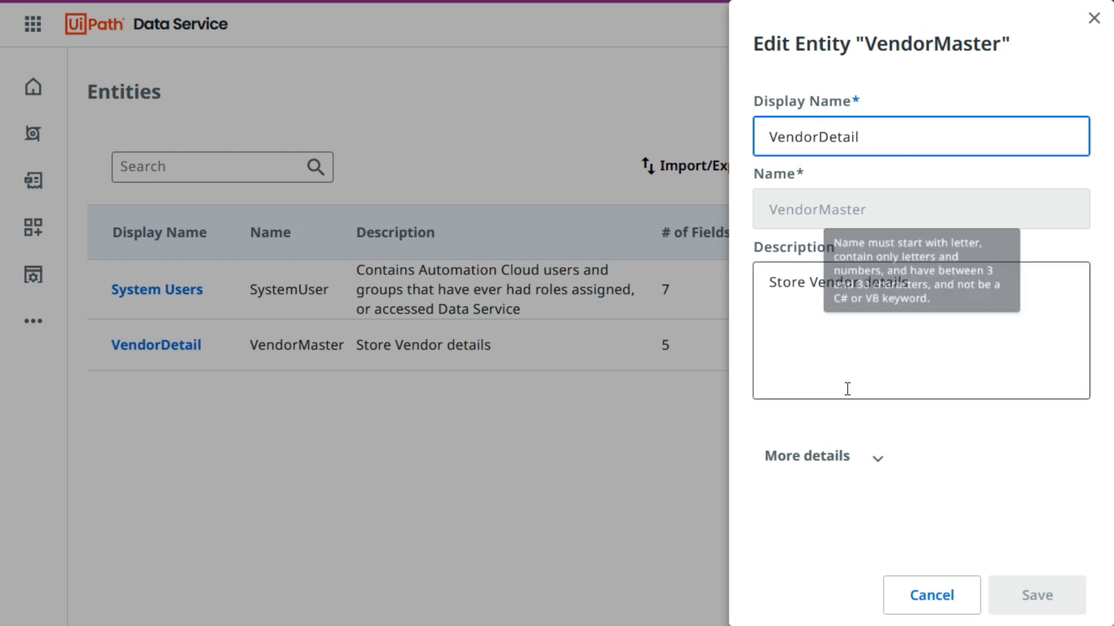
left_click(872, 461)
scroll(1014, 465, "down", 1)
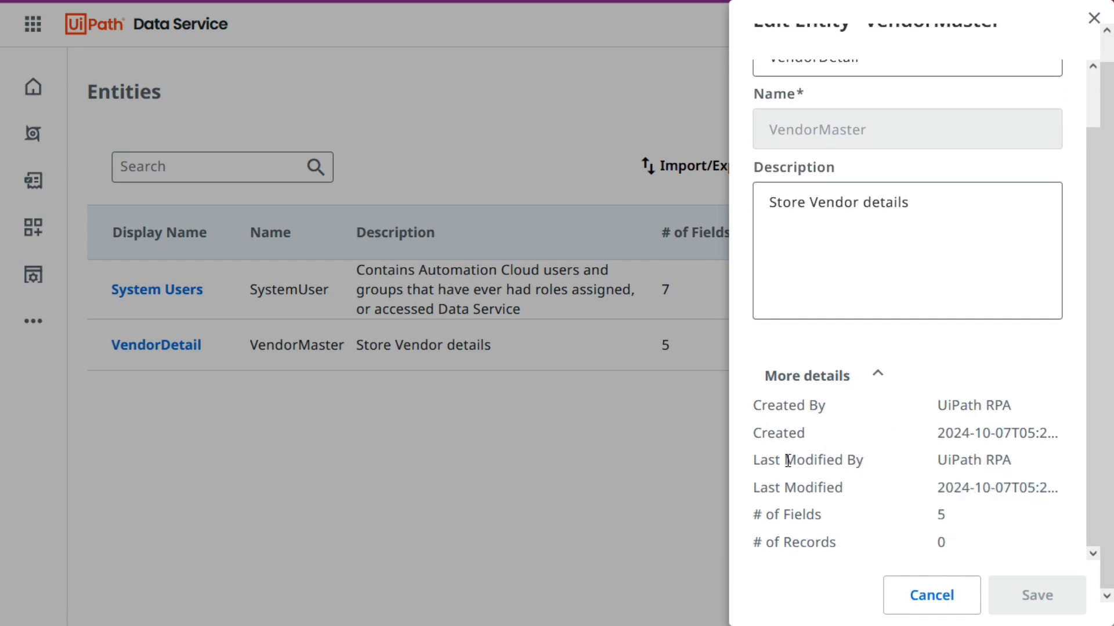
mouse_move(998, 460)
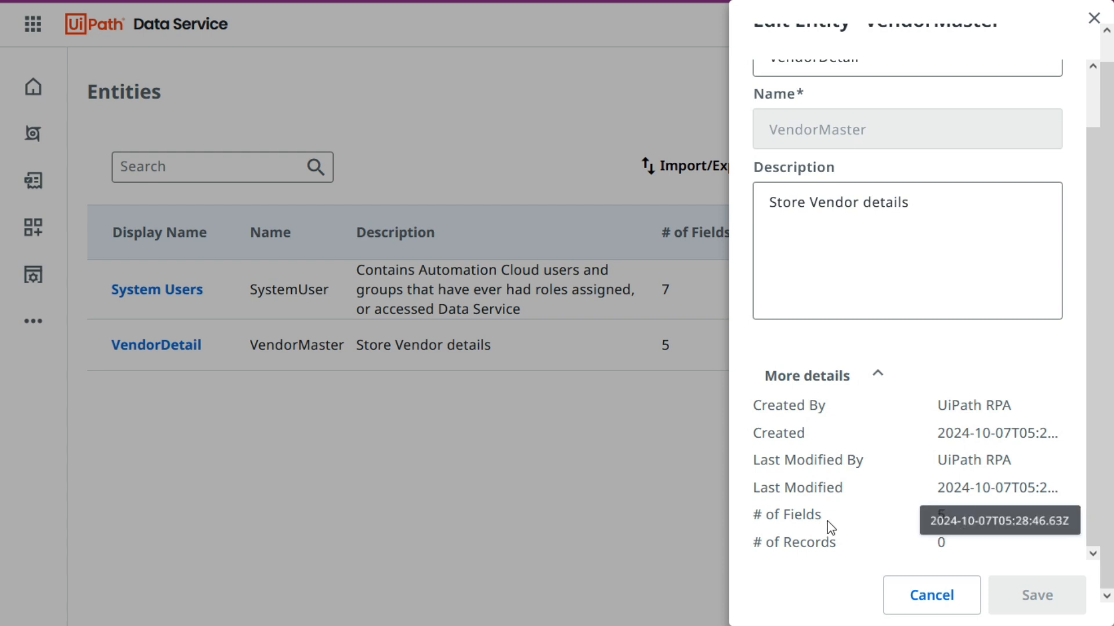
scroll(882, 455, "up", 2)
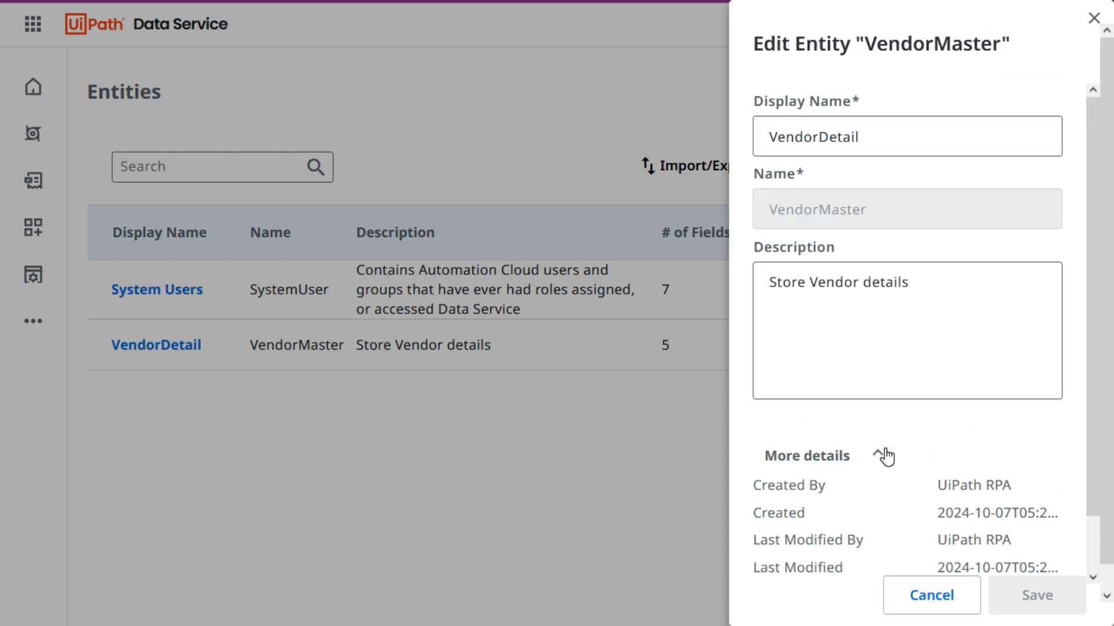
left_click(879, 456)
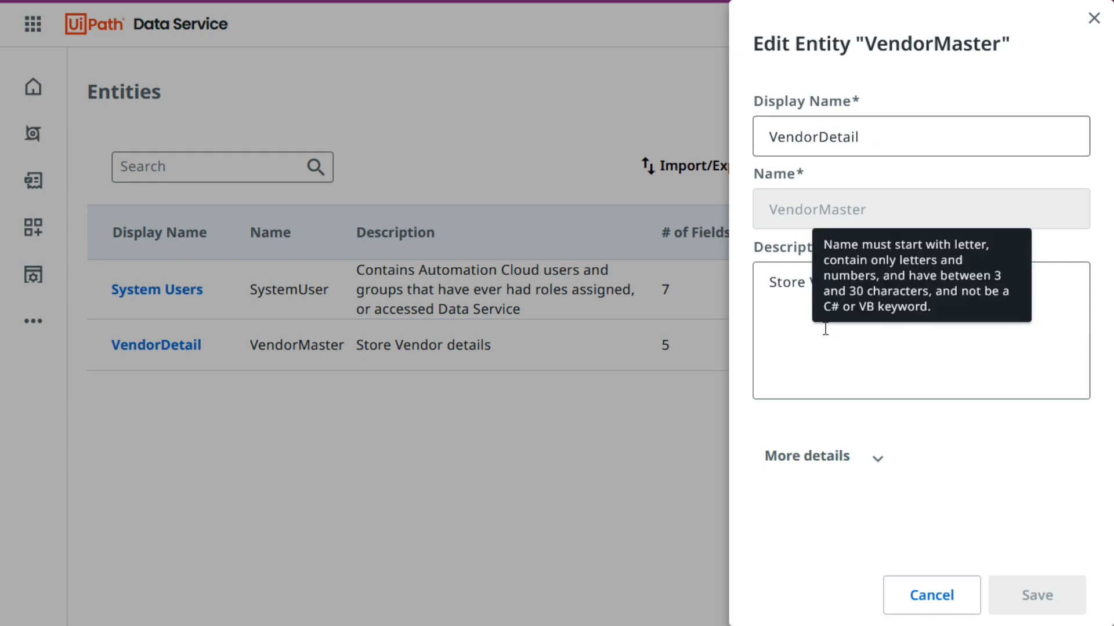
Change the entity's display name to "VendorMaster" and save it.
double_click(822, 137)
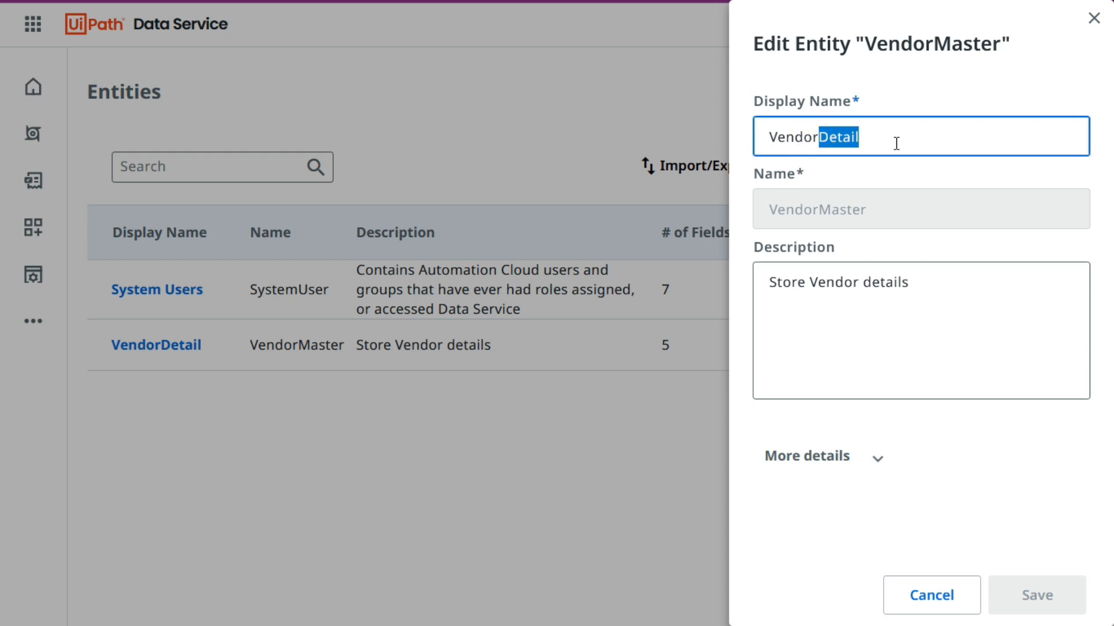
type("Master")
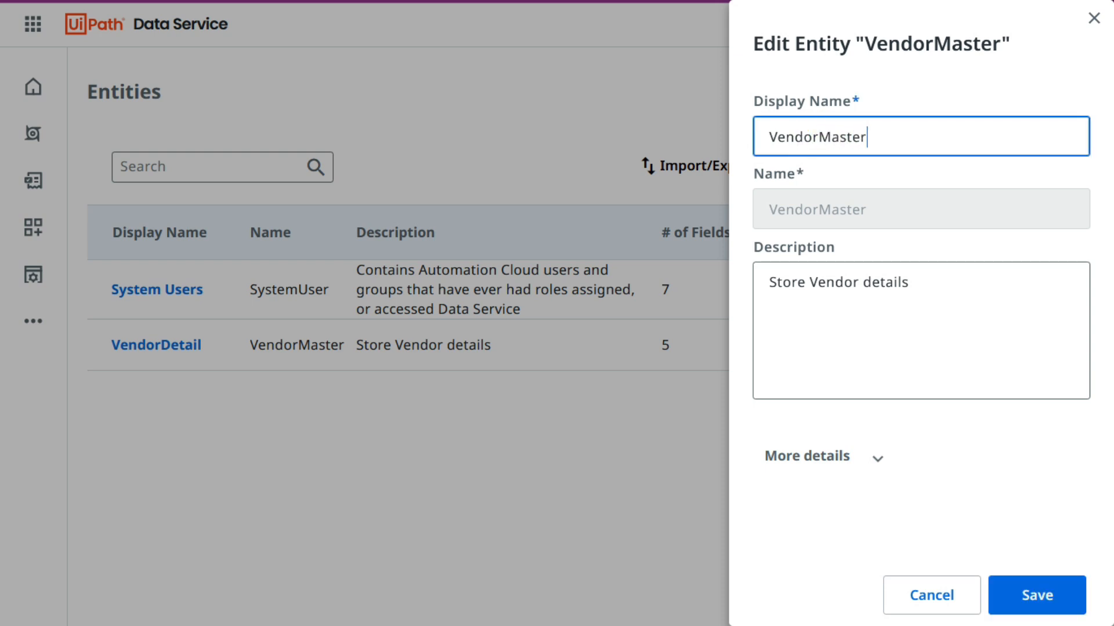
left_click(1047, 592)
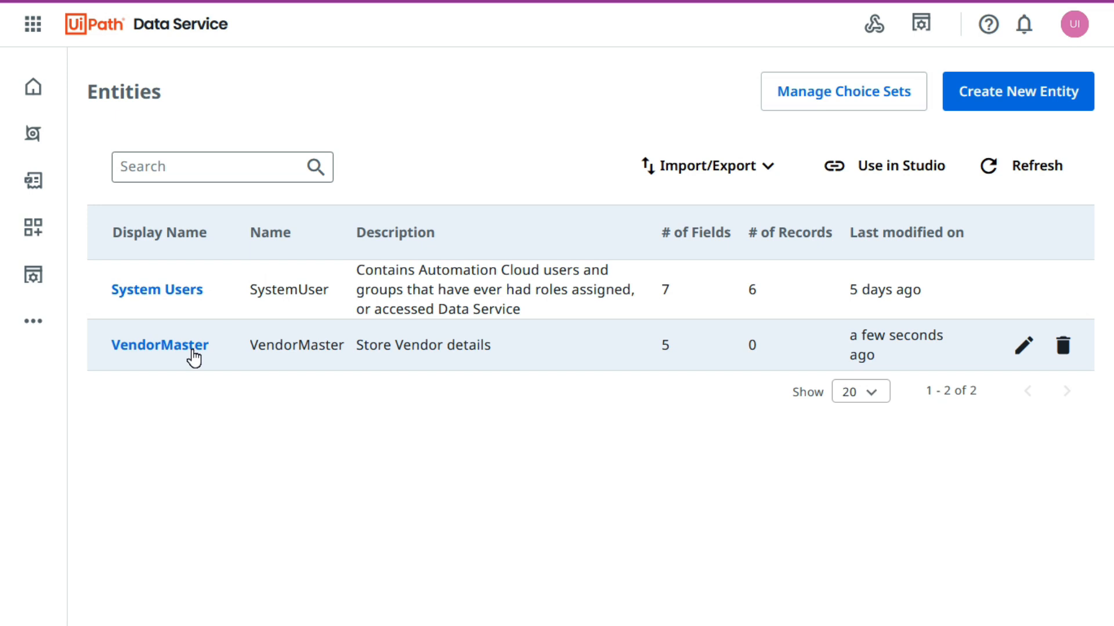
Create another entity with "DeleteEntity" as both display name and name, without a description.
left_click(1031, 102)
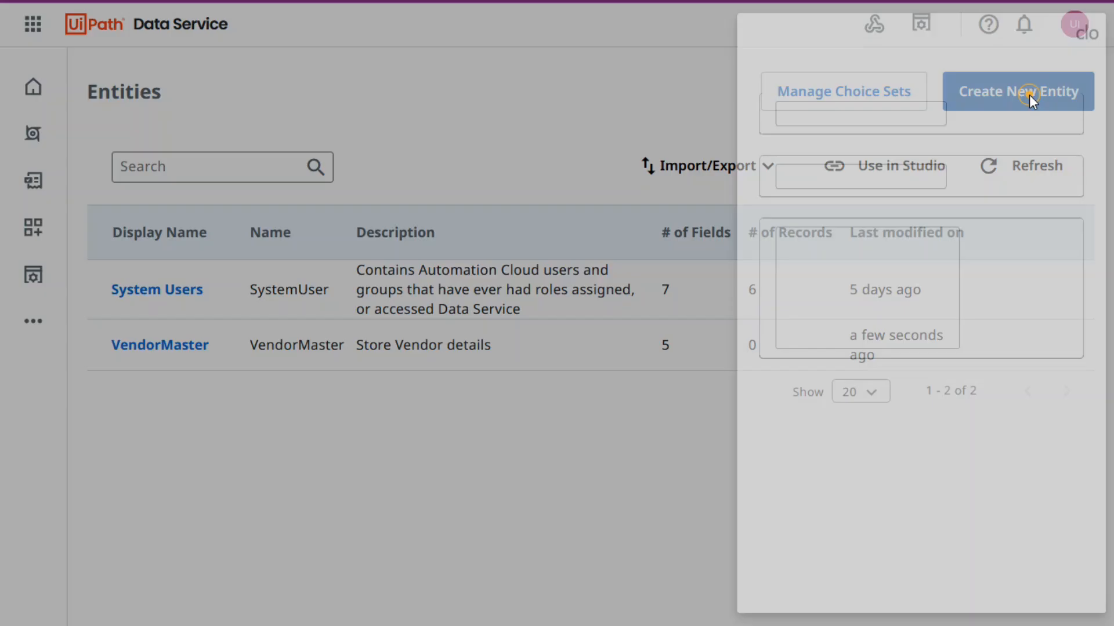
type("Delete")
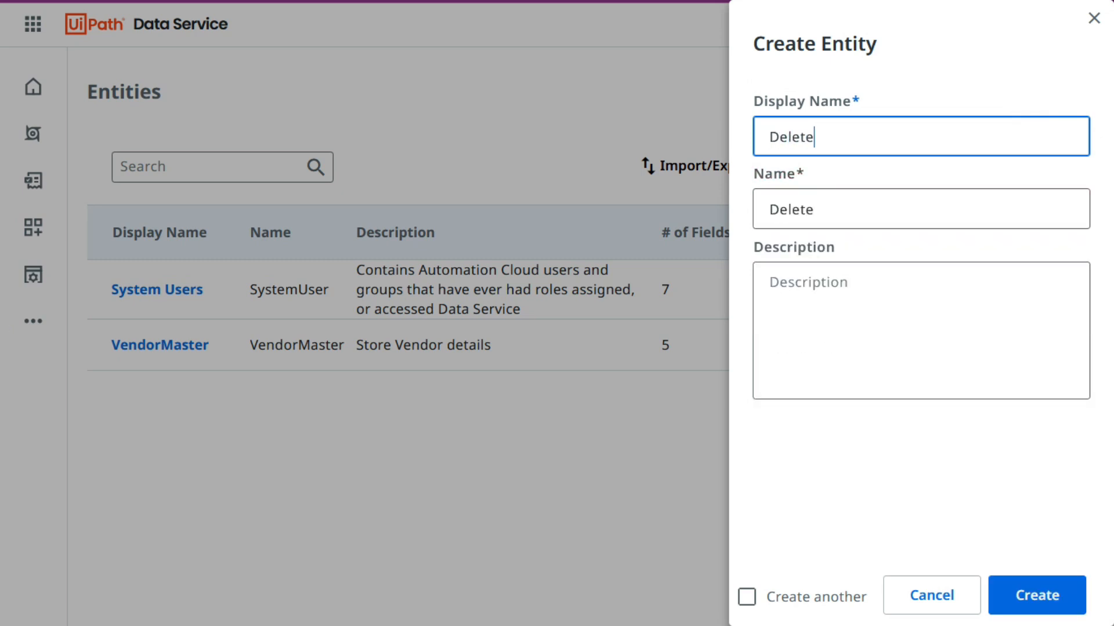
type("Entity")
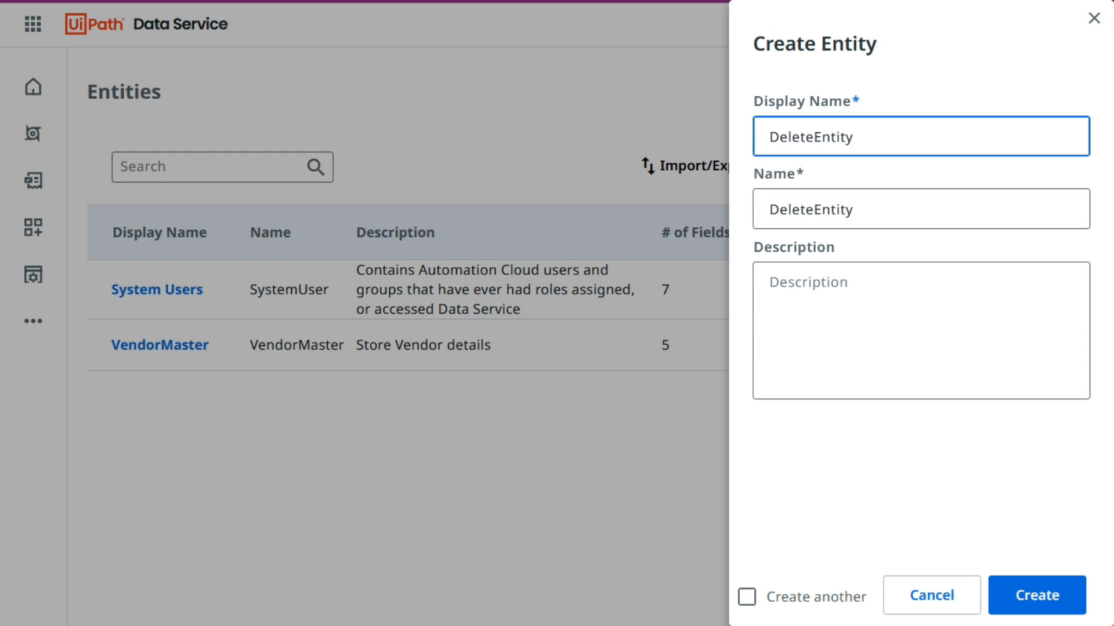
key("ctrl+a")
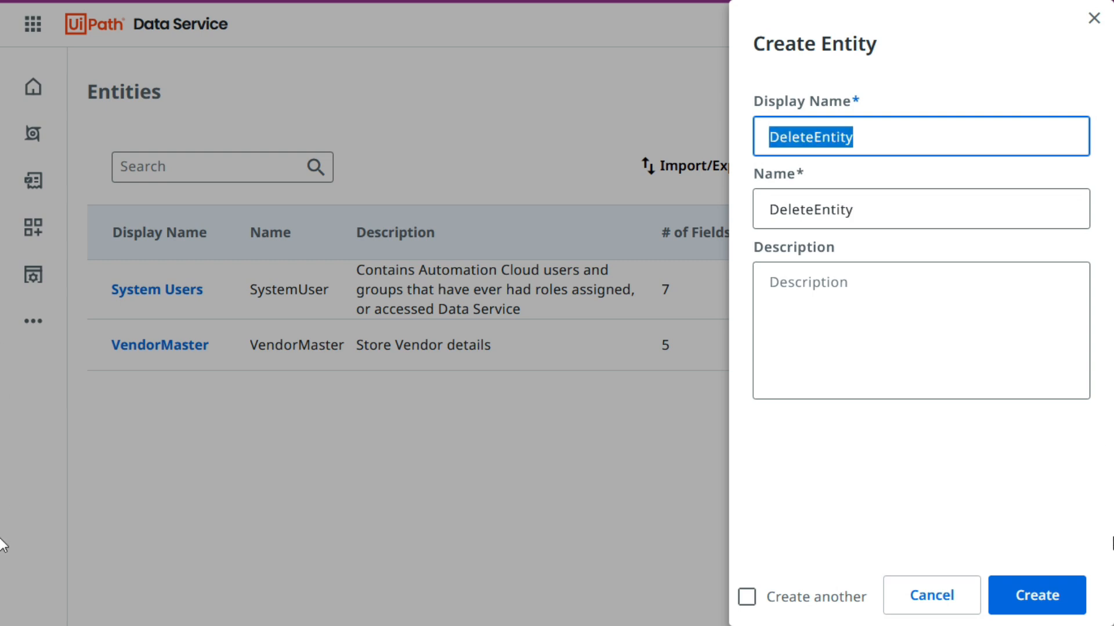
left_click(1029, 597)
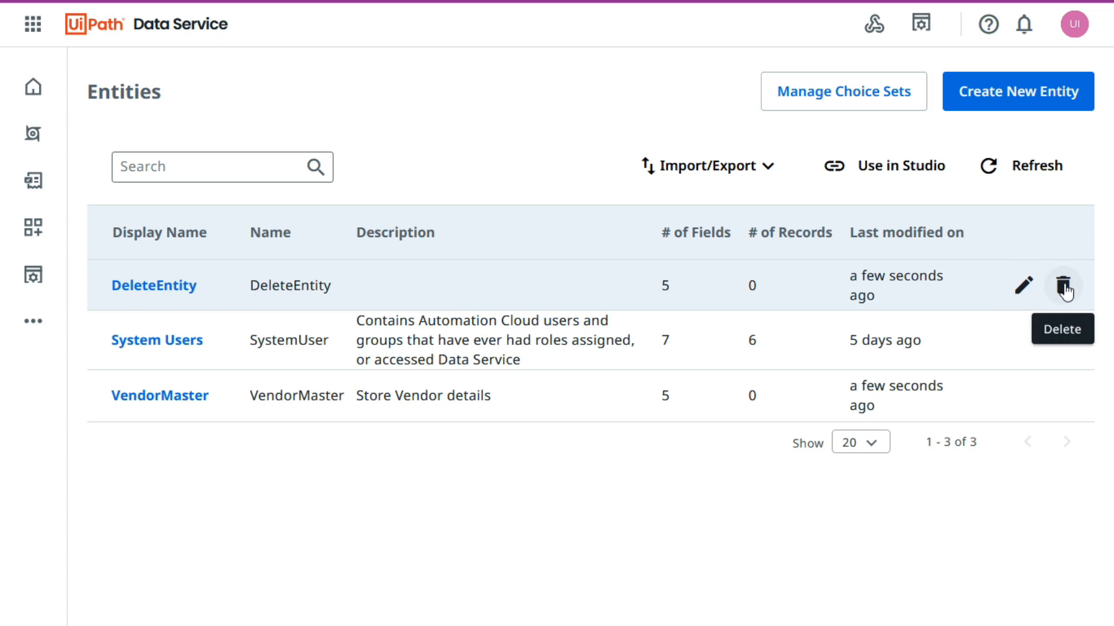
Delete the DeleteEntity entity, confirming the deletion with its name "DeleteEntity".
left_click(1064, 286)
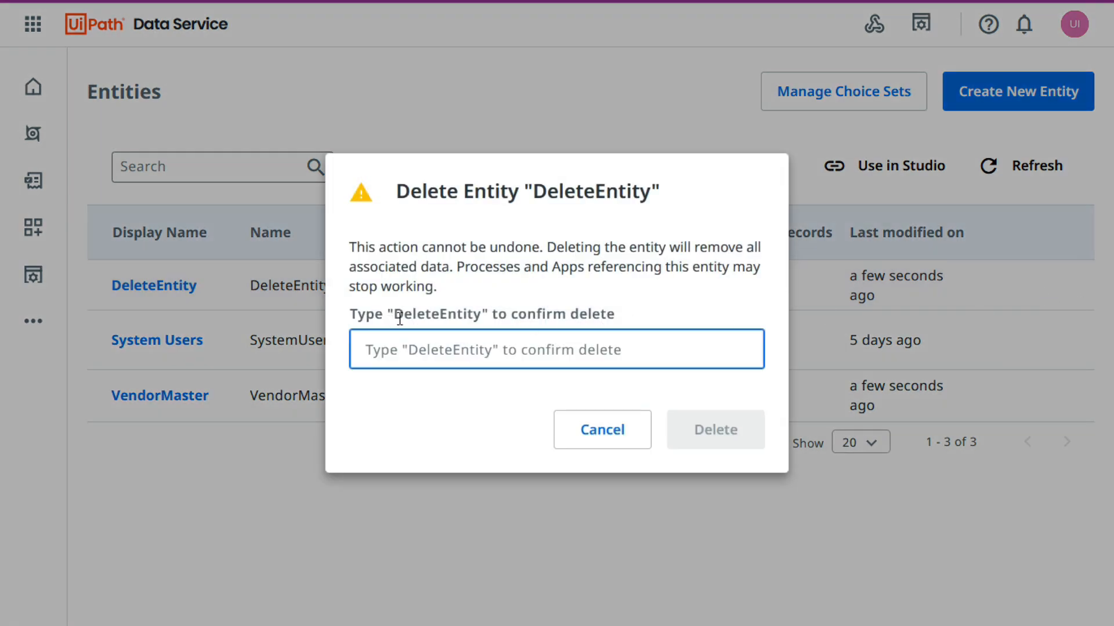
left_click_drag(395, 313, 482, 315)
key("ctrl+c")
left_click(413, 353)
key("ctrl+v")
left_click_drag(396, 314, 484, 314)
left_click(470, 415)
left_click(475, 352)
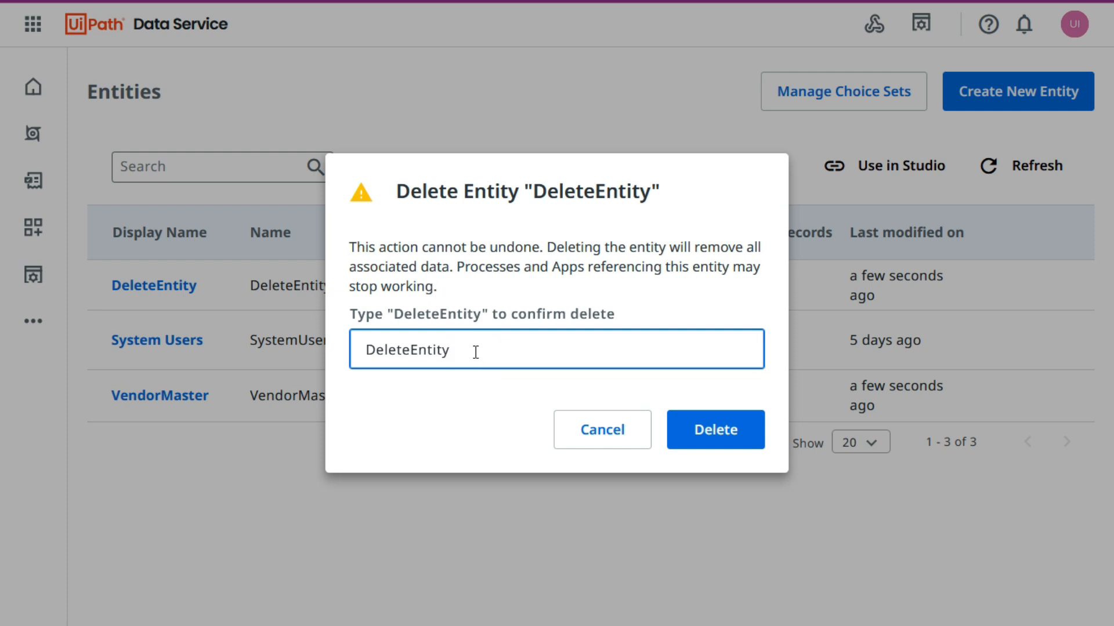
key("BackSpace")
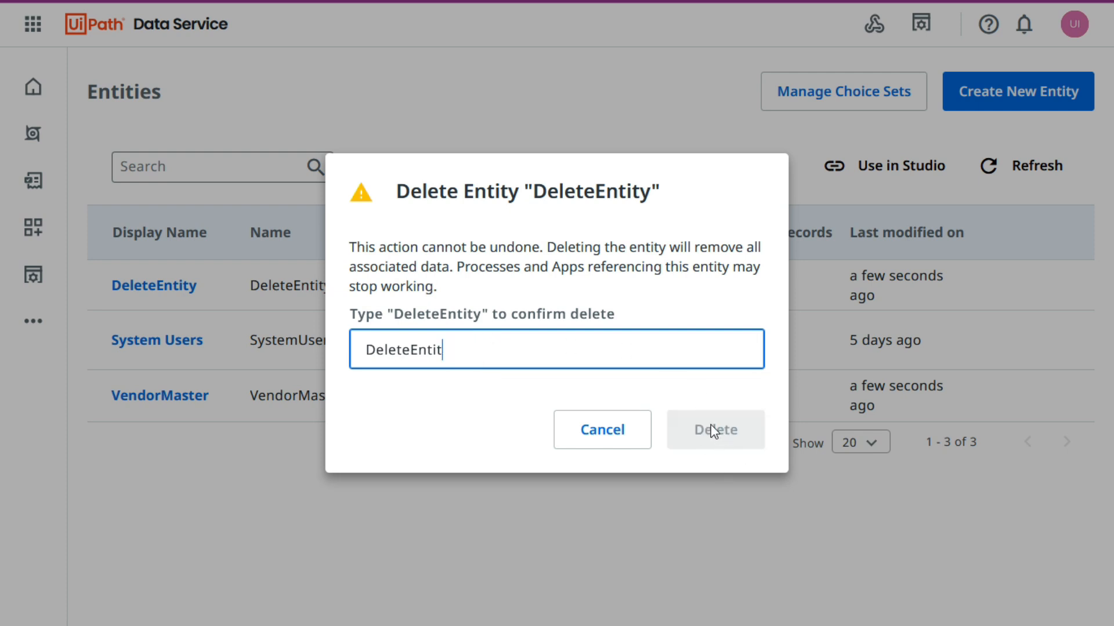
type("y")
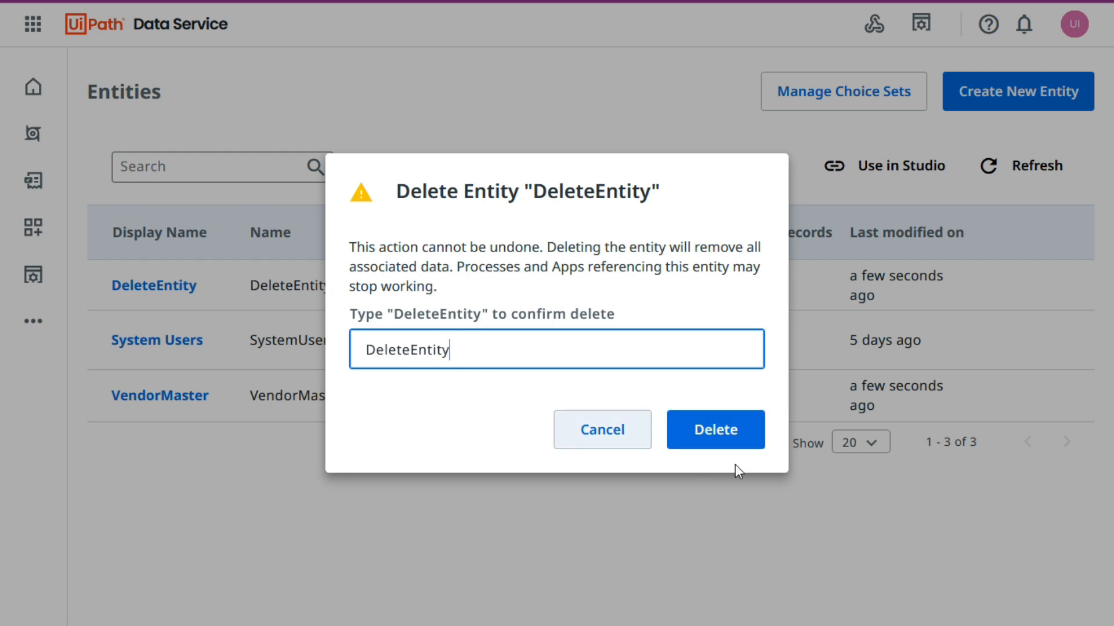
left_click(733, 437)
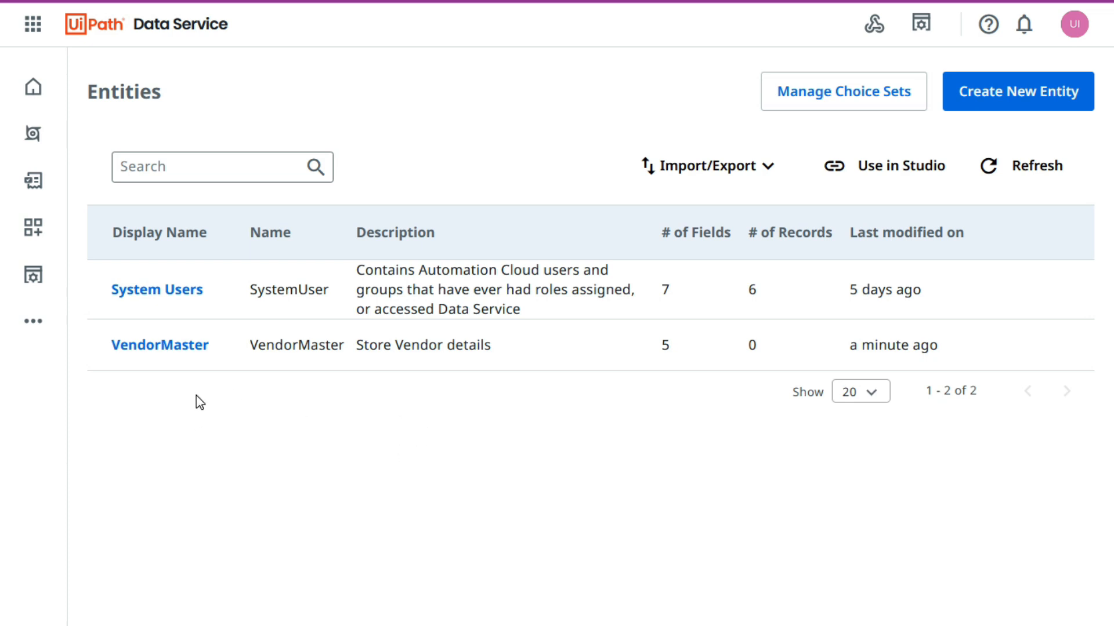
Open the VendorMaster entity's fields and start creating a new field.
left_click(167, 348)
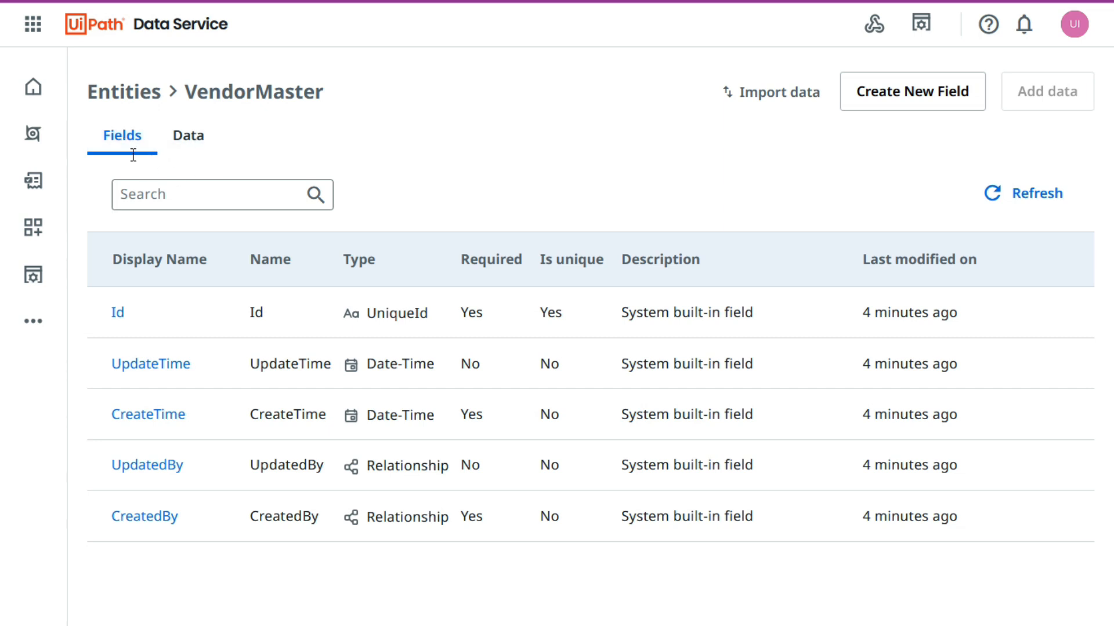
left_click(119, 138)
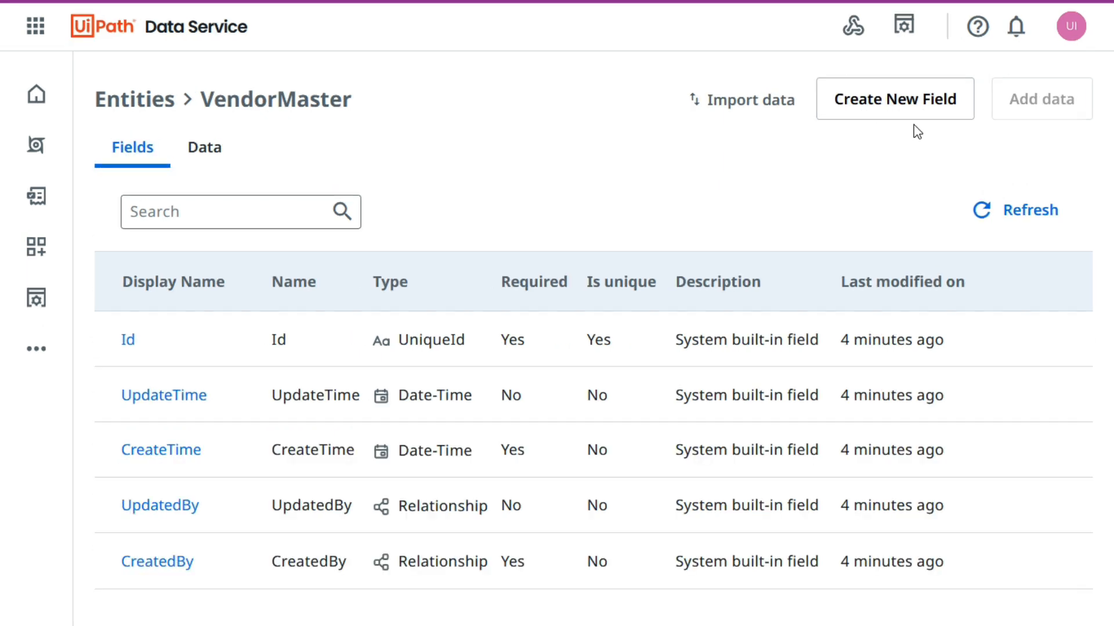
left_click(876, 107)
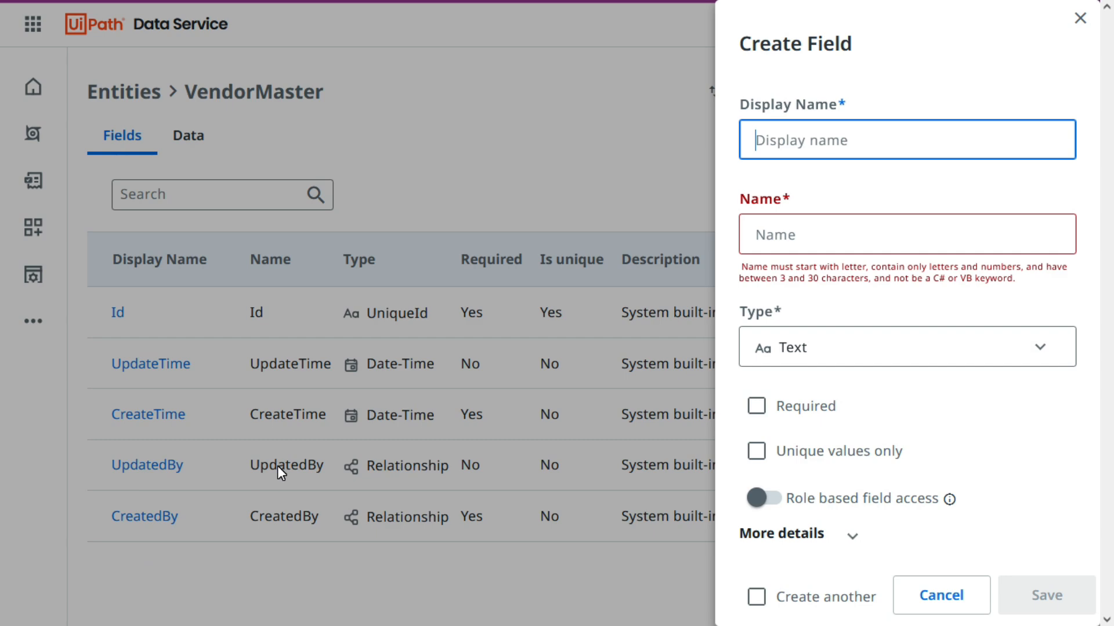
Review the header row of the VendorMaster workbook in Excel and copy the A1 header "Vendor ID" into the new field's display name.
key("alt+Tab")
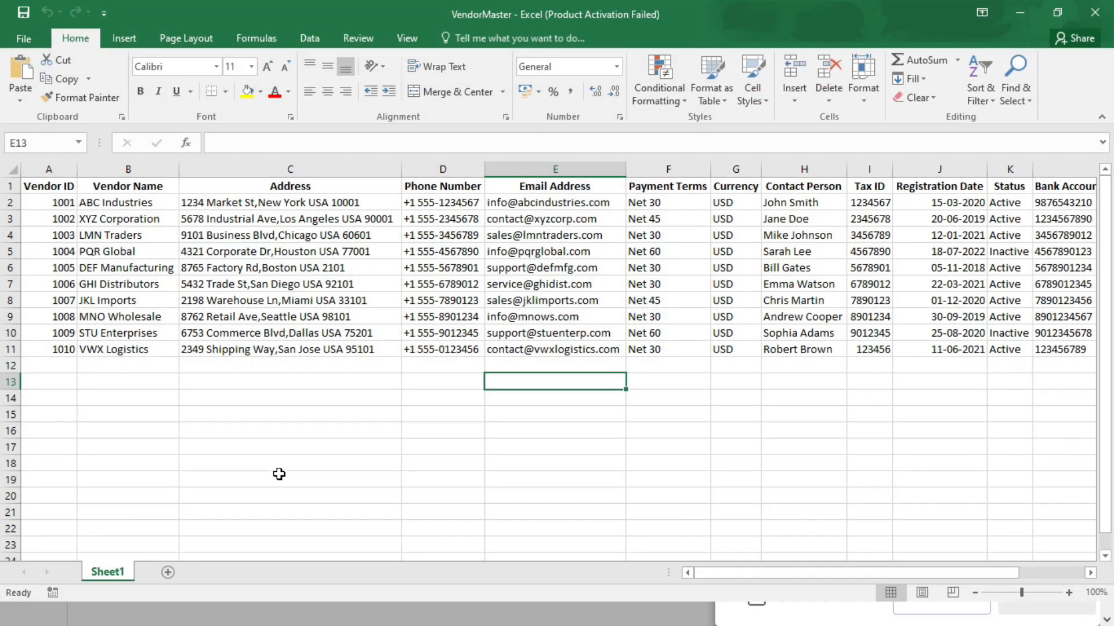
left_click(35, 185)
key("ctrl+shift+Right")
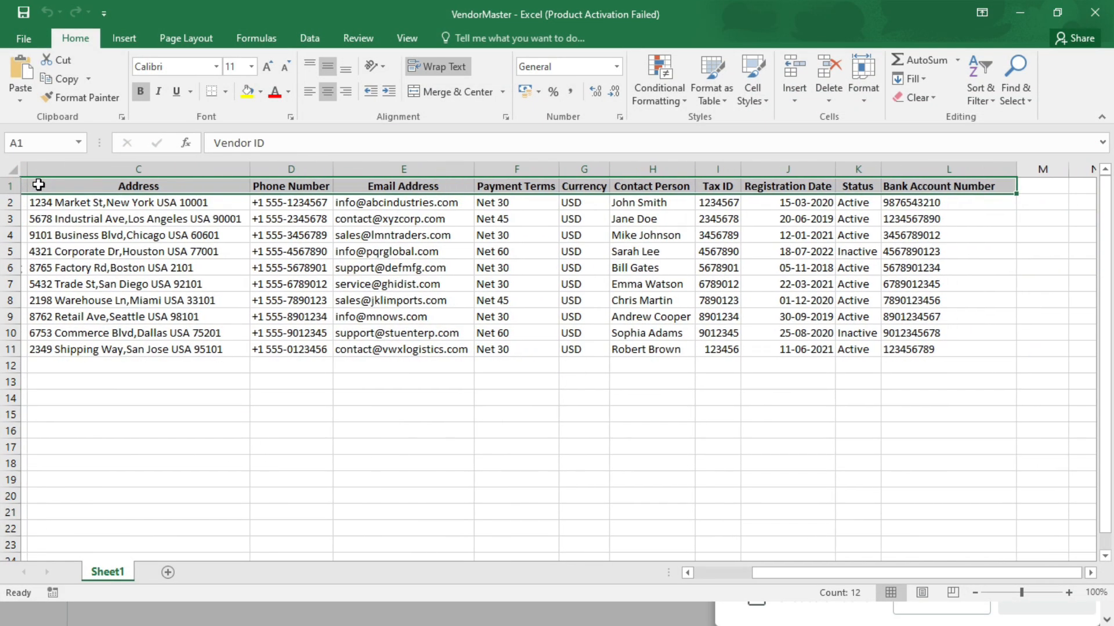
key("ctrl+Home")
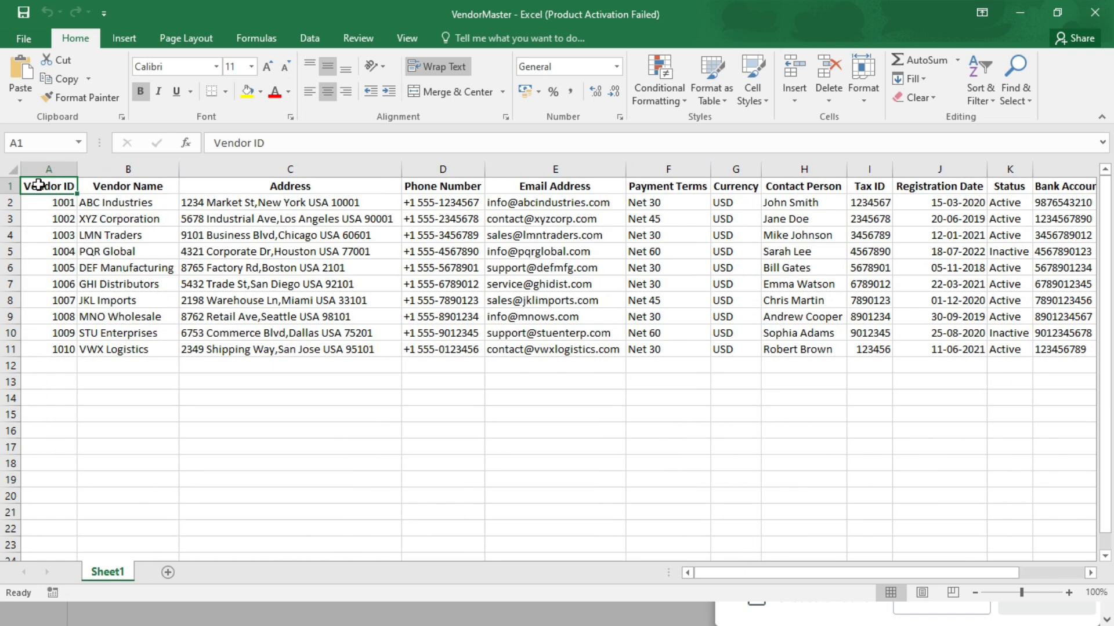
key("ctrl+c")
key("alt+Tab")
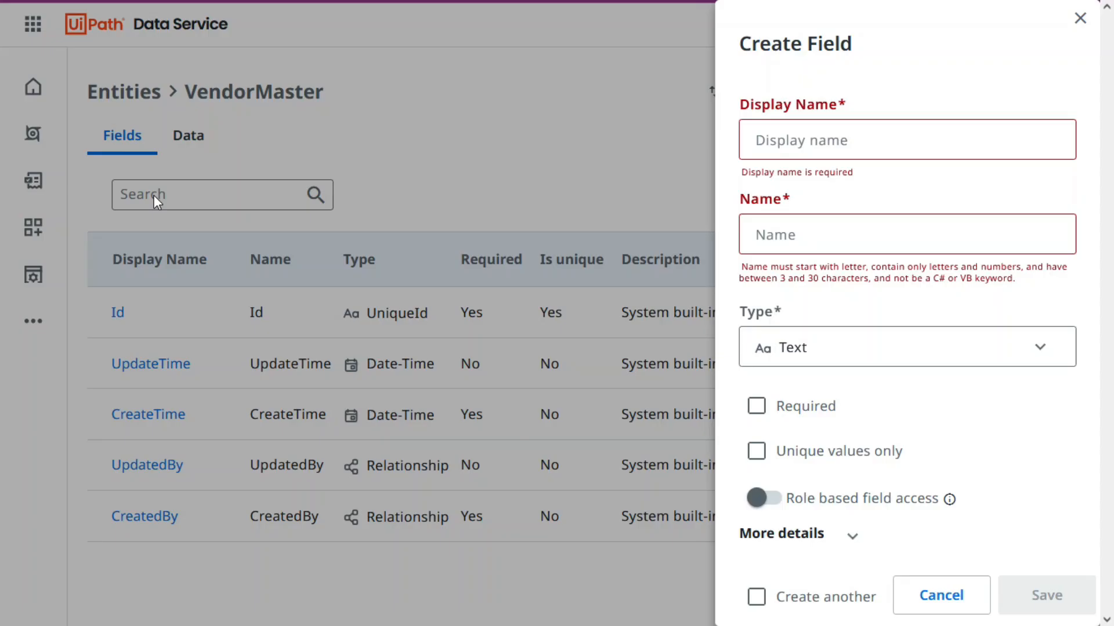
key("ctrl+v")
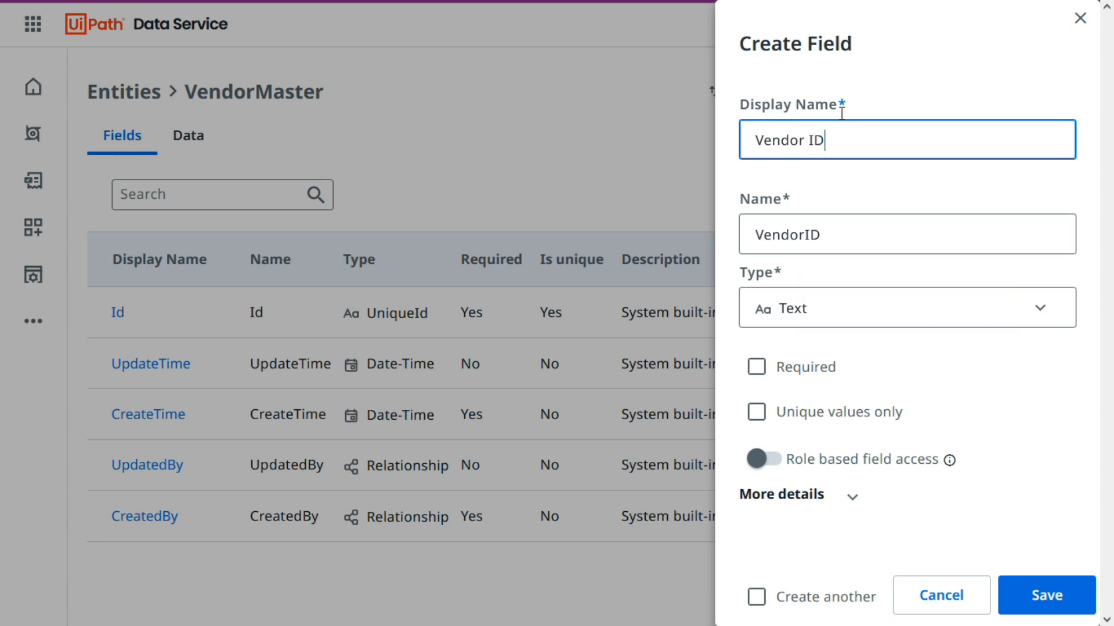
Vary the spacing within the display name to compare it with the Name value, and restore it to "Vendor ID".
mouse_move(811, 235)
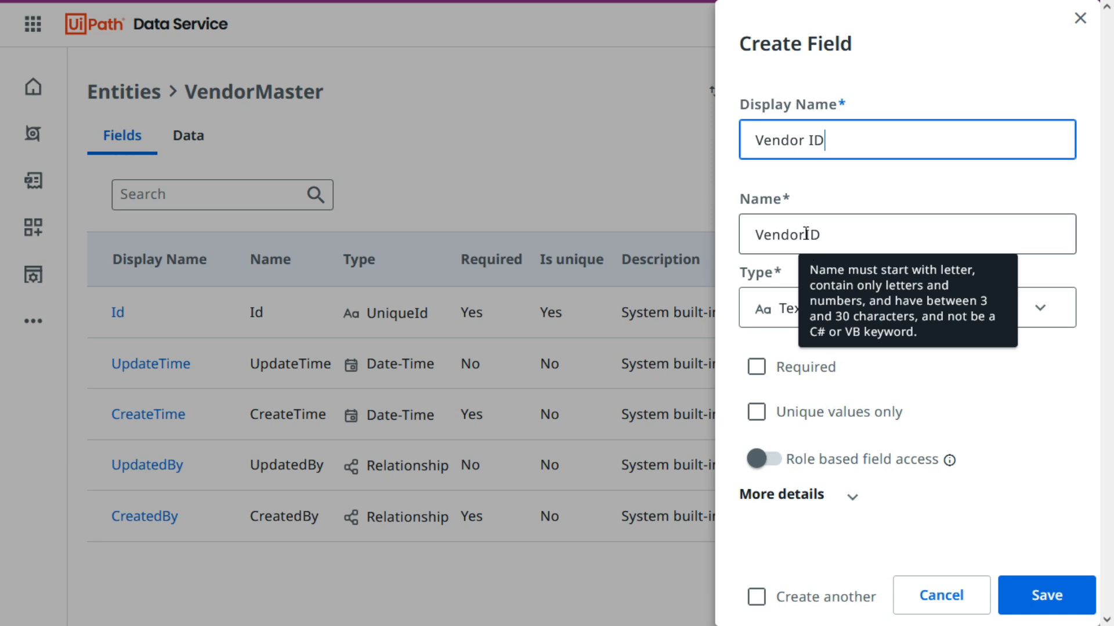
left_click(806, 235)
left_click(807, 140)
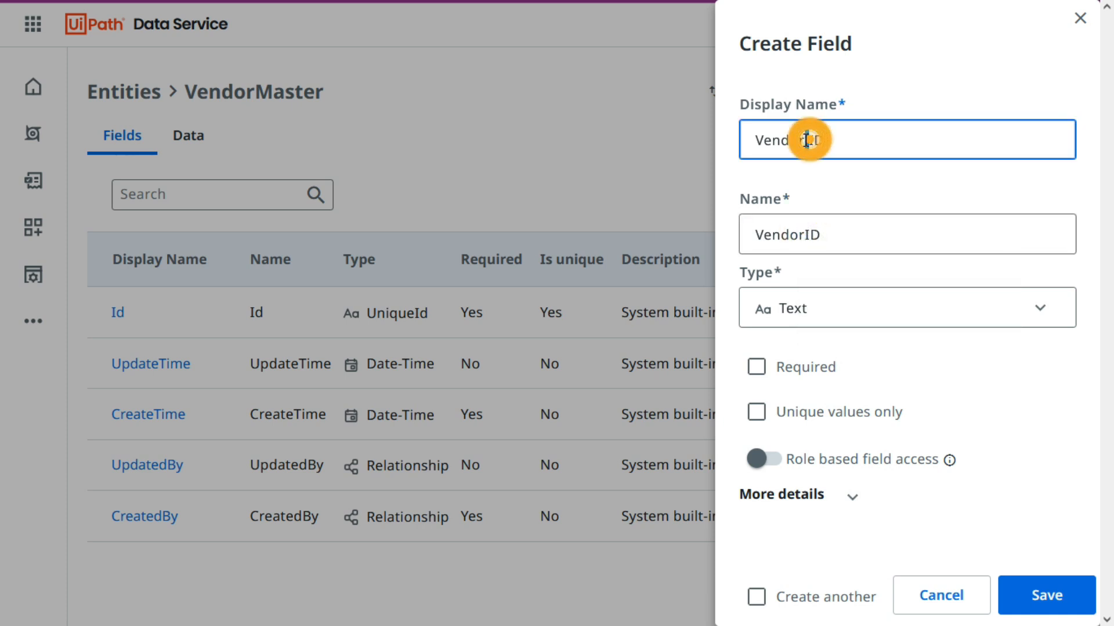
left_click(803, 195)
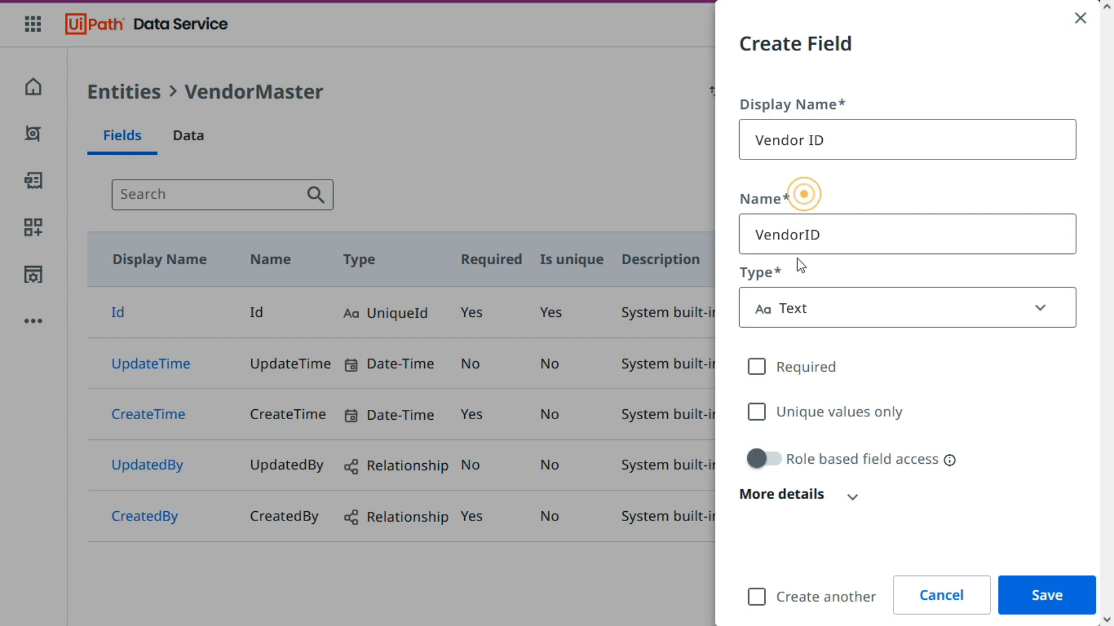
left_click(808, 141)
left_click(858, 188)
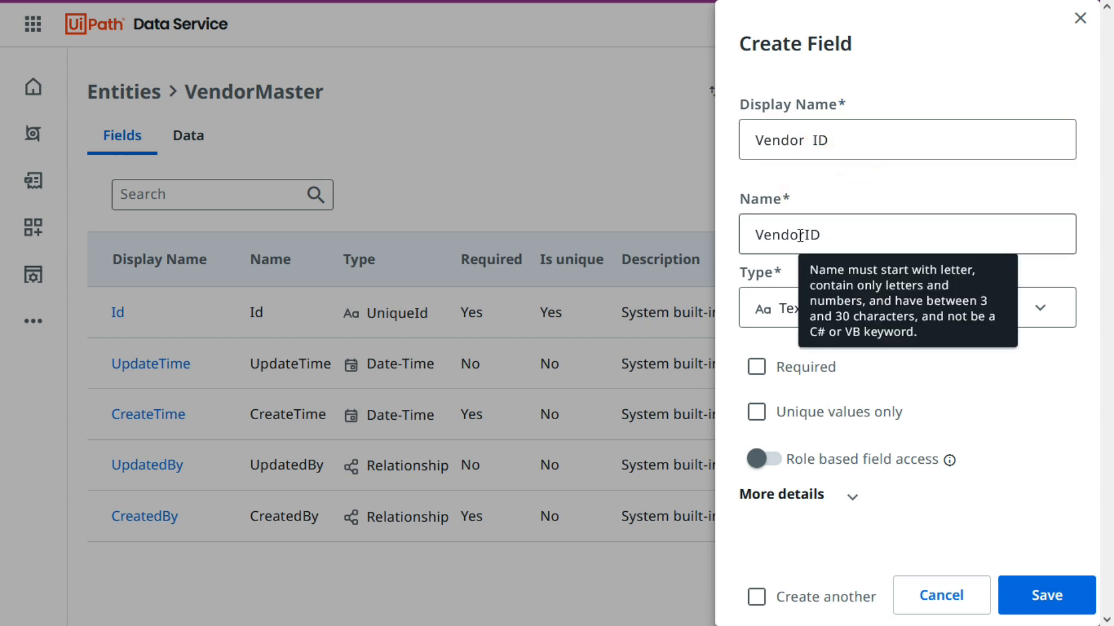
left_click(811, 140)
key("BackSpace")
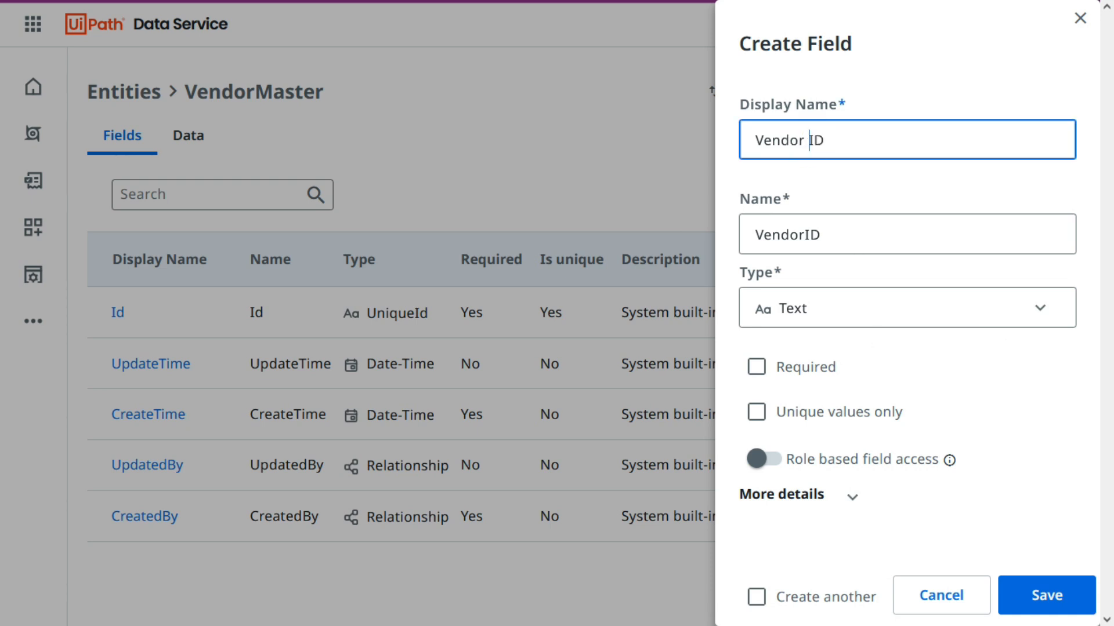
left_click(788, 193)
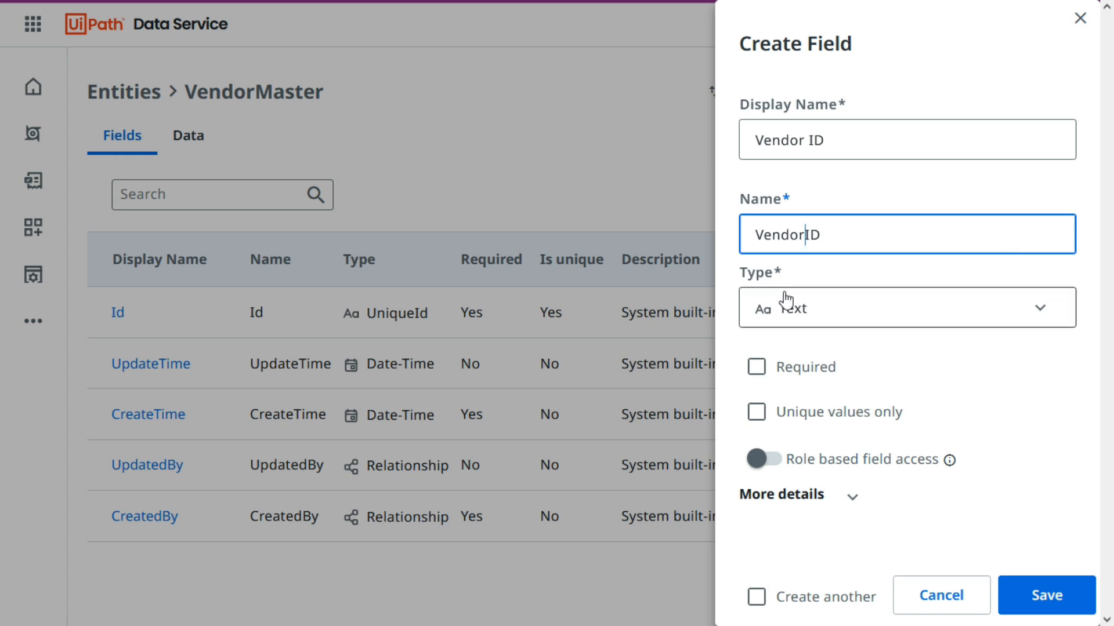
Examine the available data types for the Vendor ID field, keeping Text selected.
left_click(818, 313)
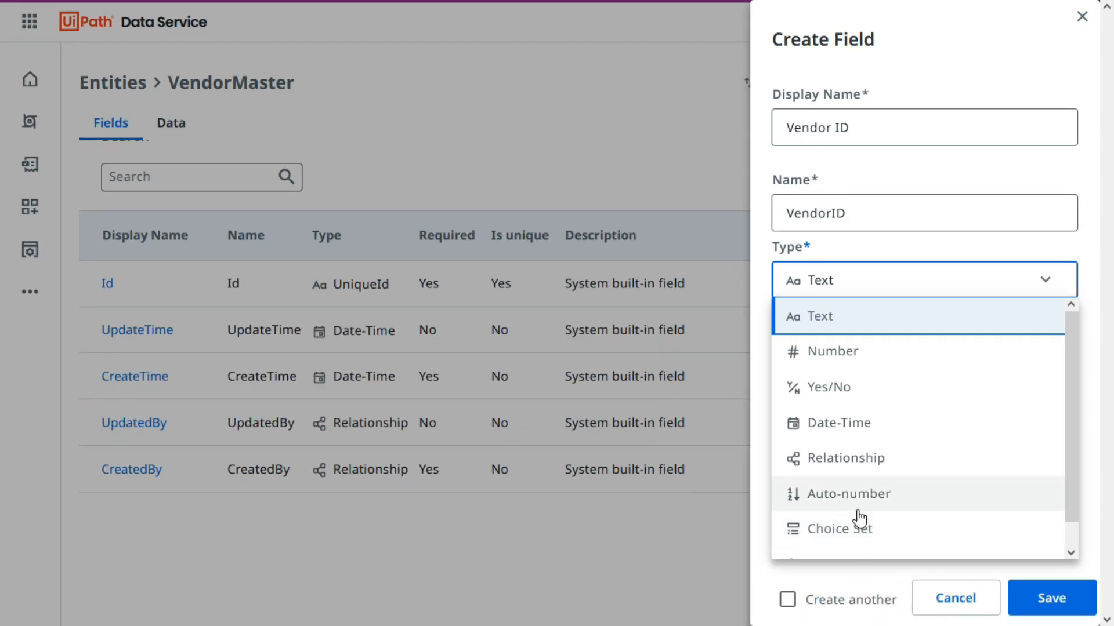
scroll(865, 508, "down", 1)
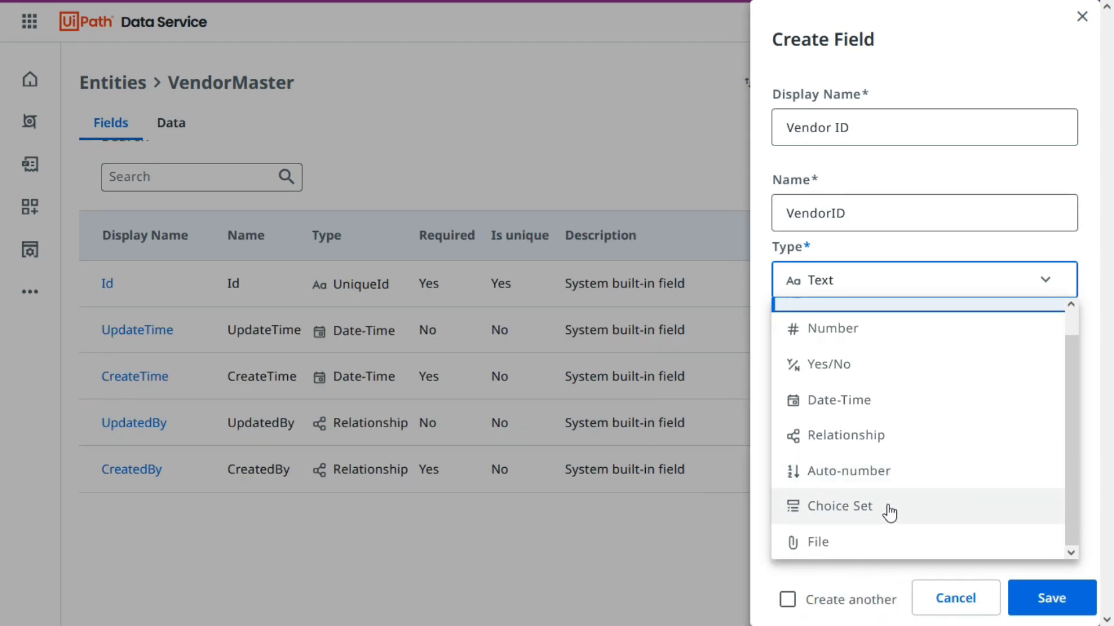
scroll(835, 394, "up", 1)
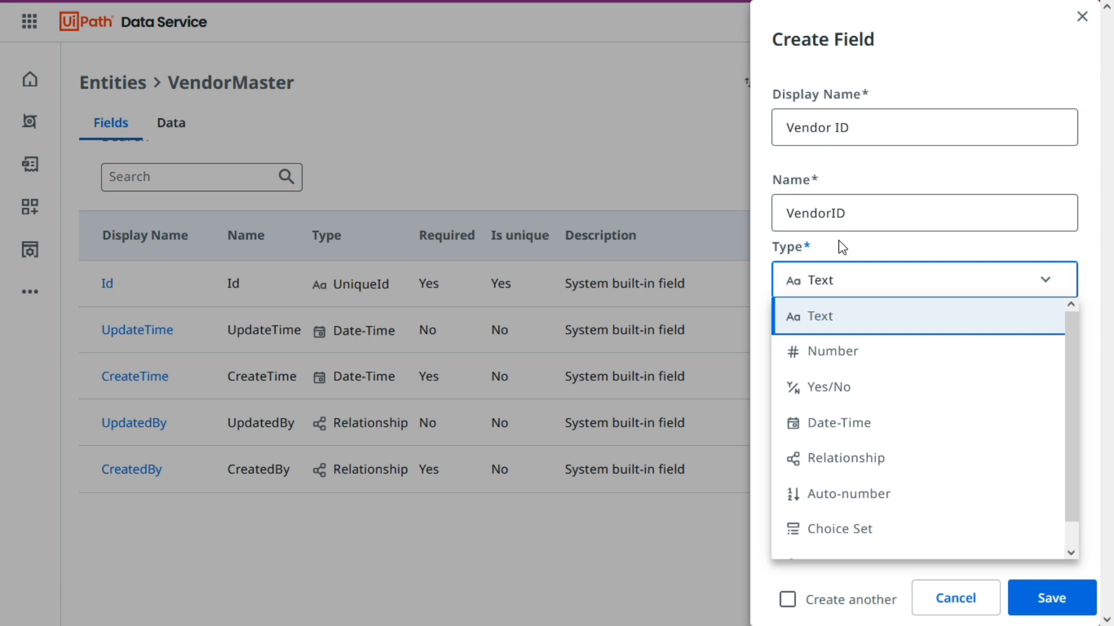
left_click(835, 243)
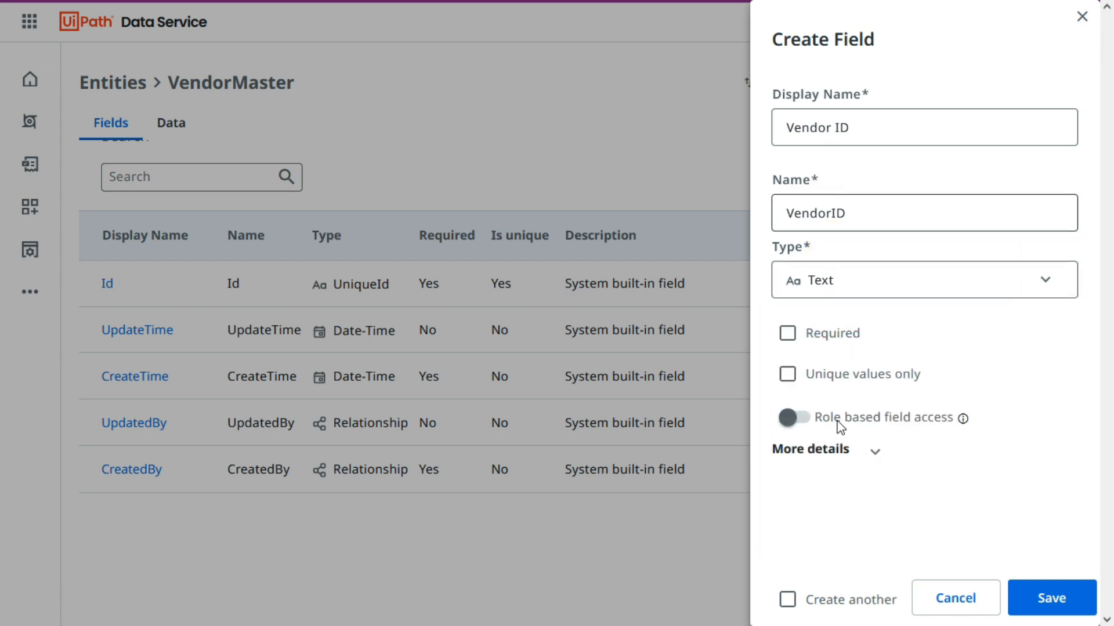
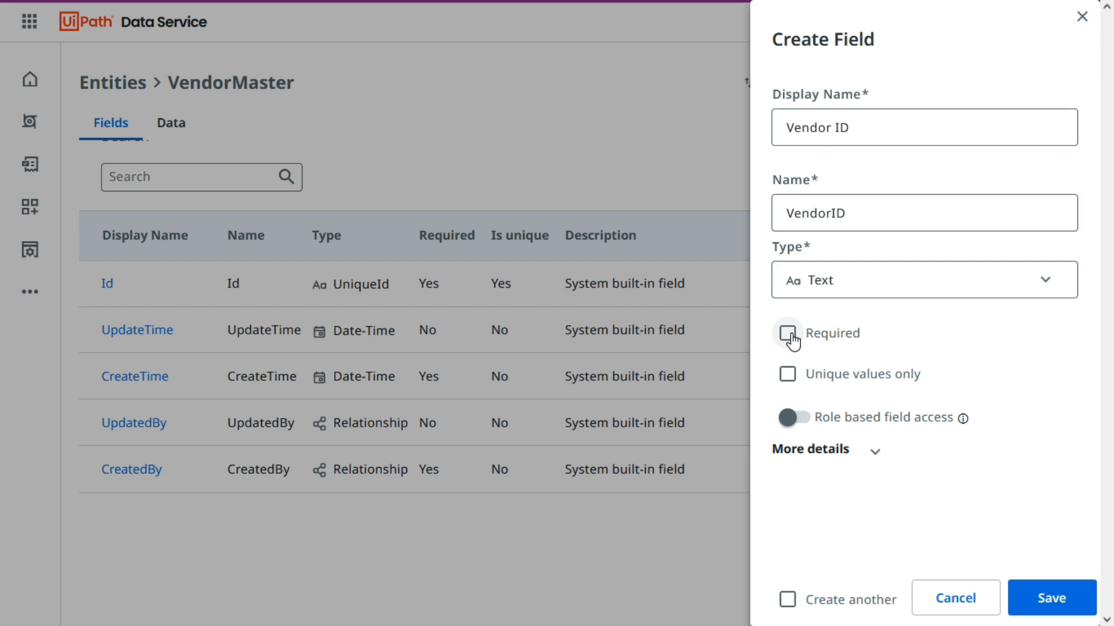
Check the Vendor ID column in the VendorMaster Excel workbook, and set the Vendor ID field to Required and Unique values only.
key("alt+Tab")
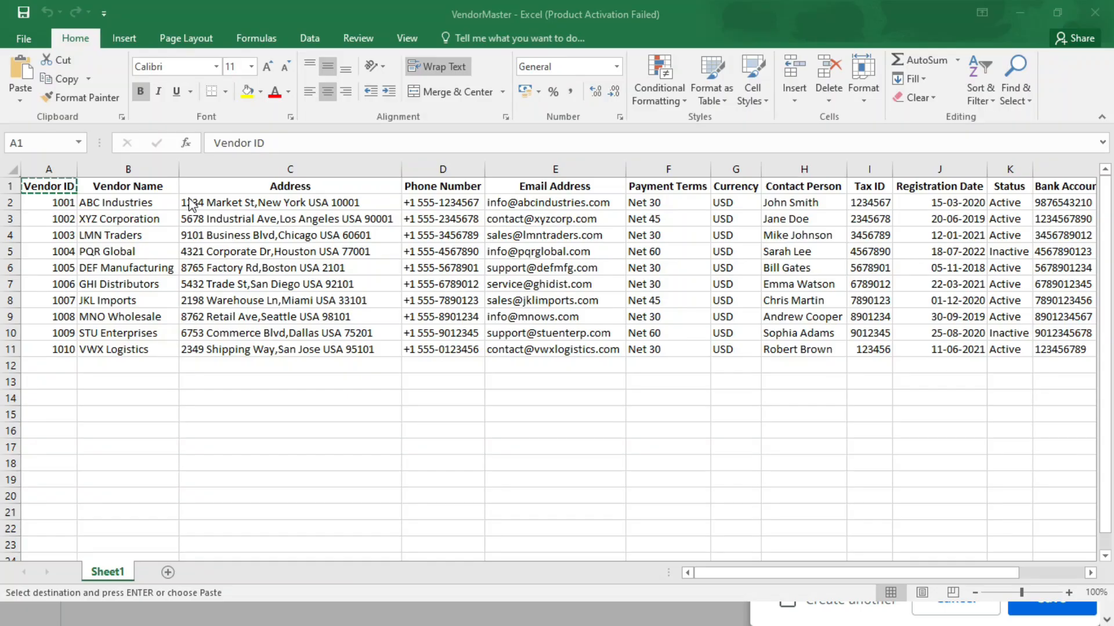
left_click_drag(55, 203, 53, 495)
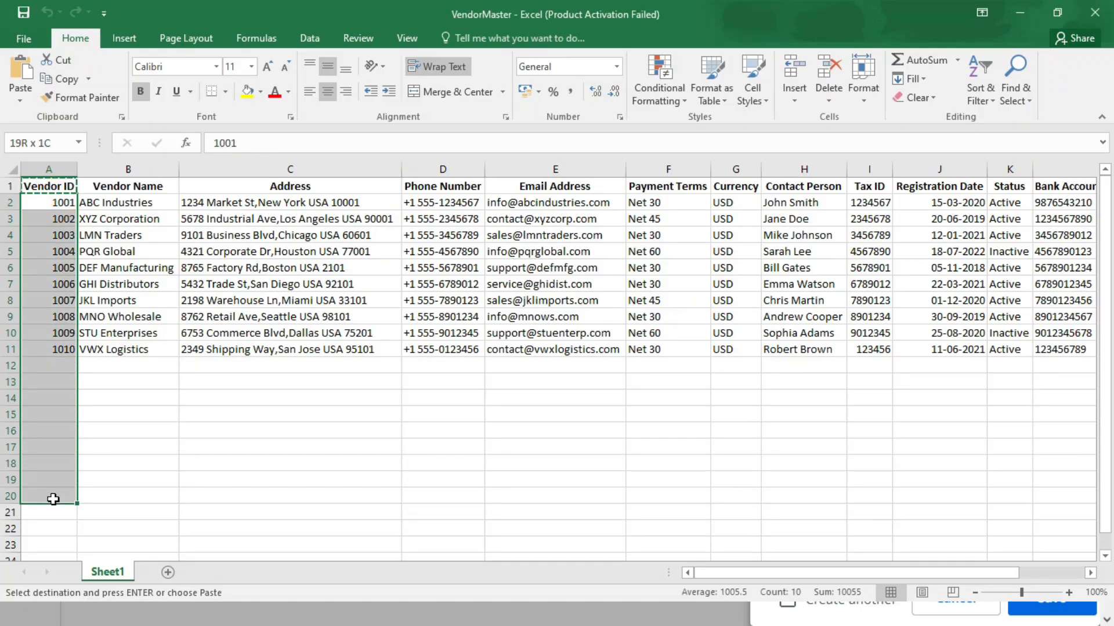
left_click(52, 464)
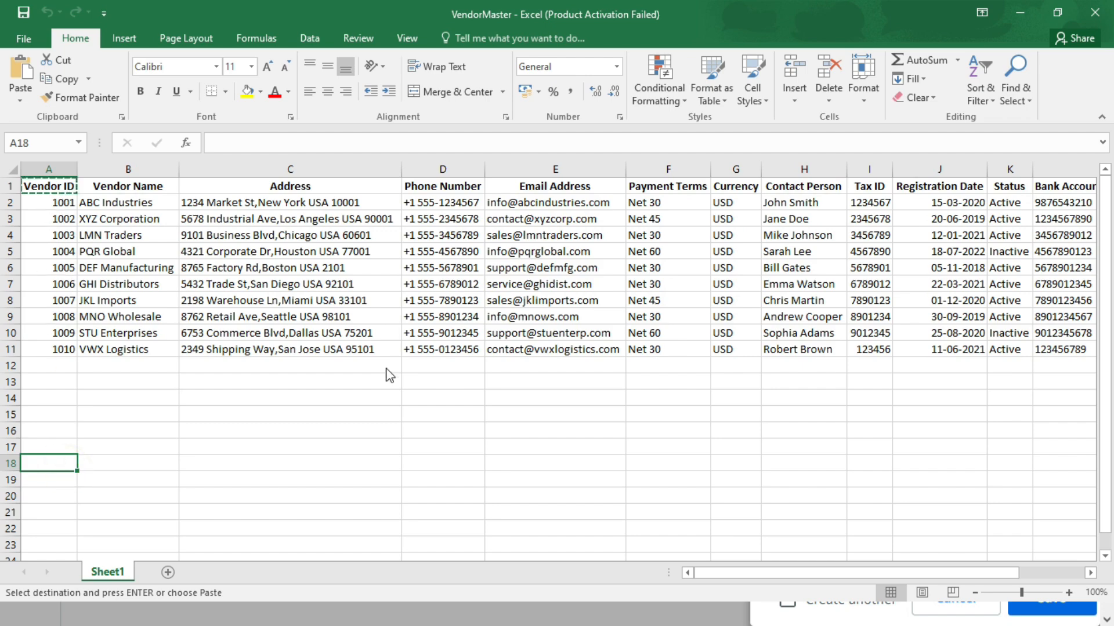
key("alt+Tab")
left_click(789, 335)
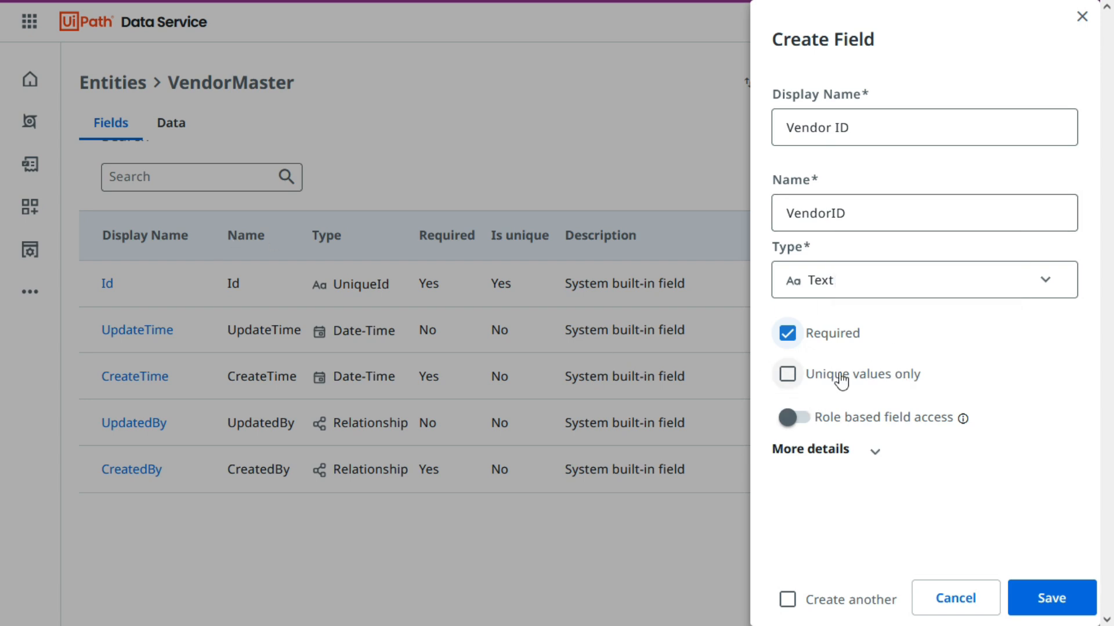
left_click(787, 376)
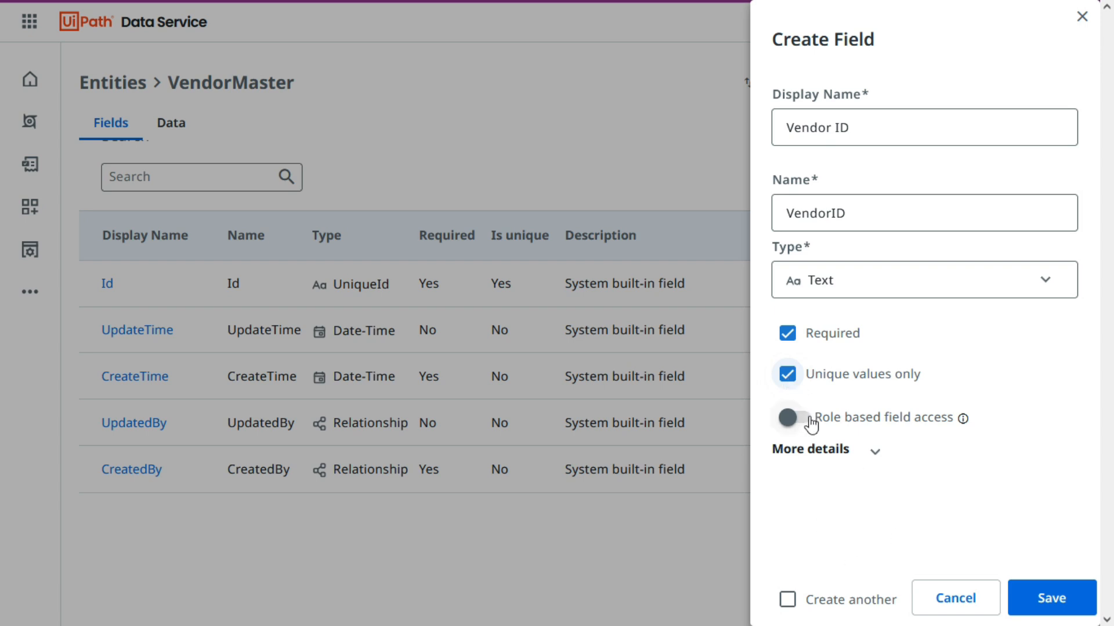
Examine the Vendor ID field's role-based access option and its additional Maximum Length, Default Value and Description settings.
mouse_move(970, 419)
left_click(874, 452)
scroll(975, 400, "down", 2)
scroll(975, 394, "up", 2)
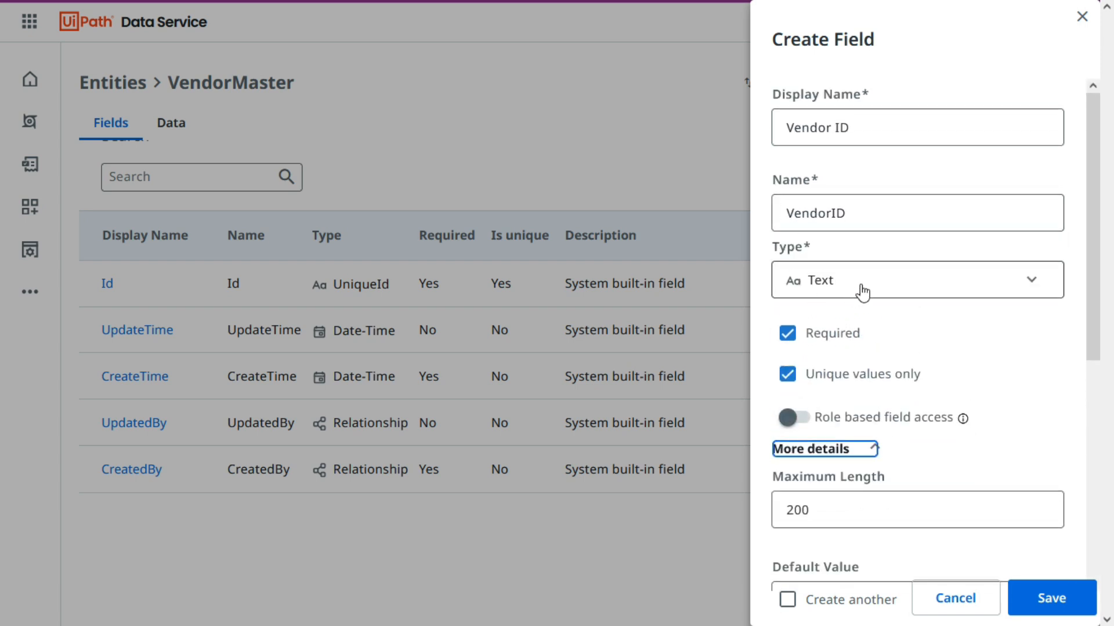
scroll(852, 276, "down", 4)
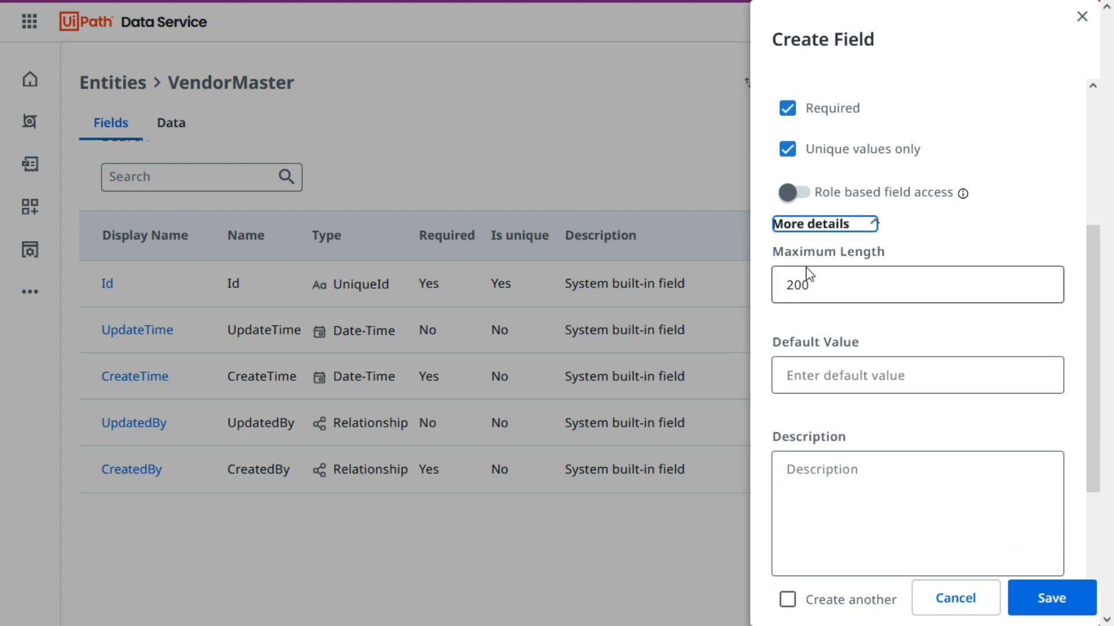
scroll(1024, 291, "down", 2)
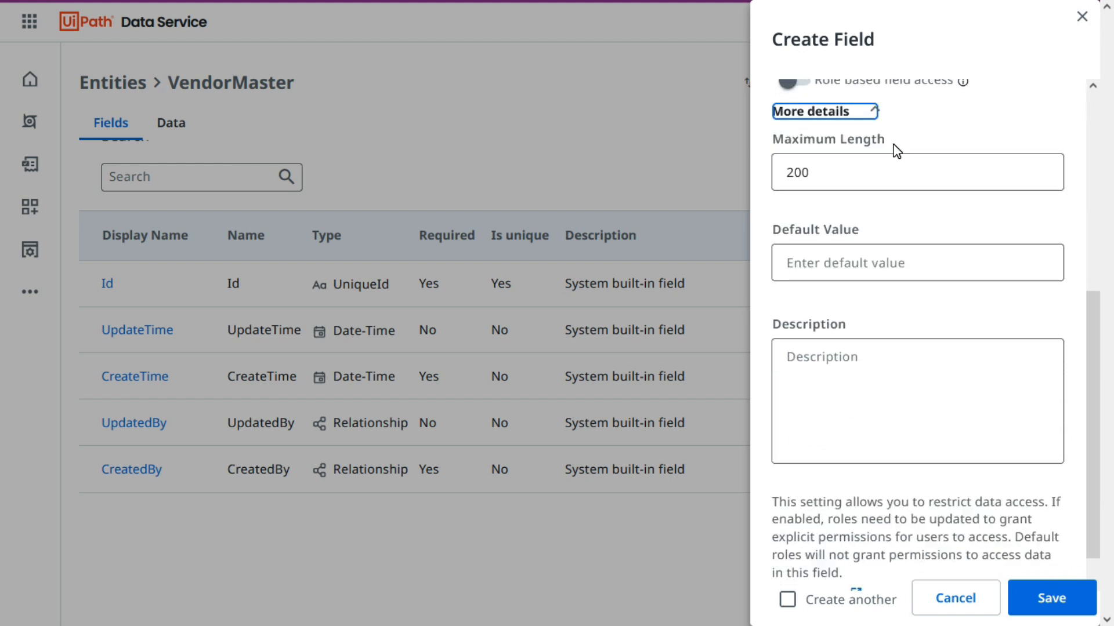
scroll(843, 388, "down", 1)
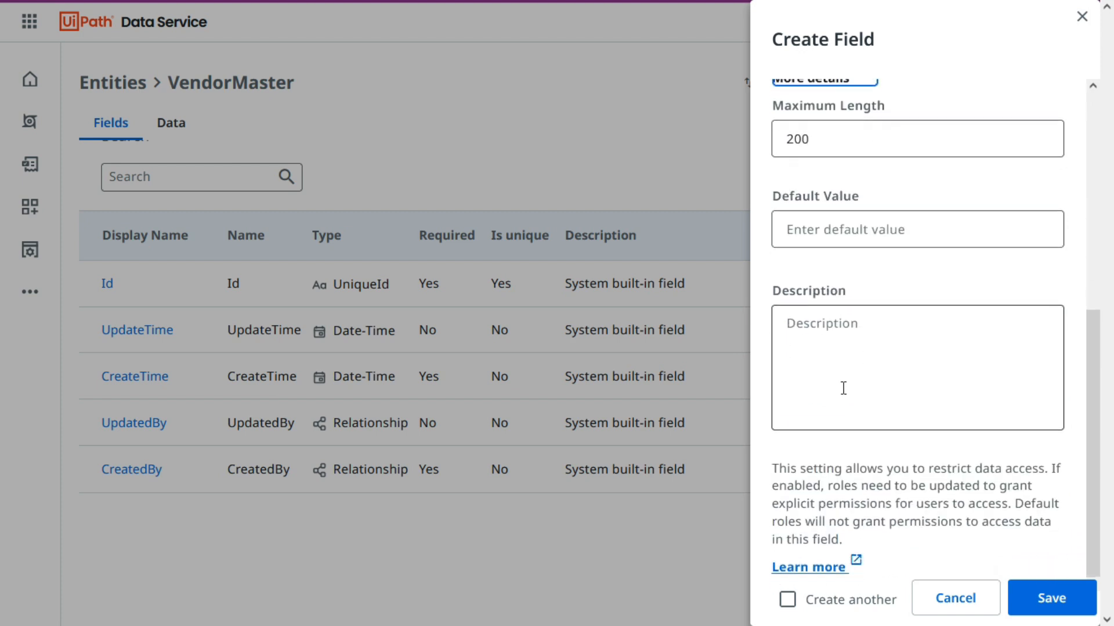
scroll(835, 442, "up", 4)
scroll(837, 471, "down", 2)
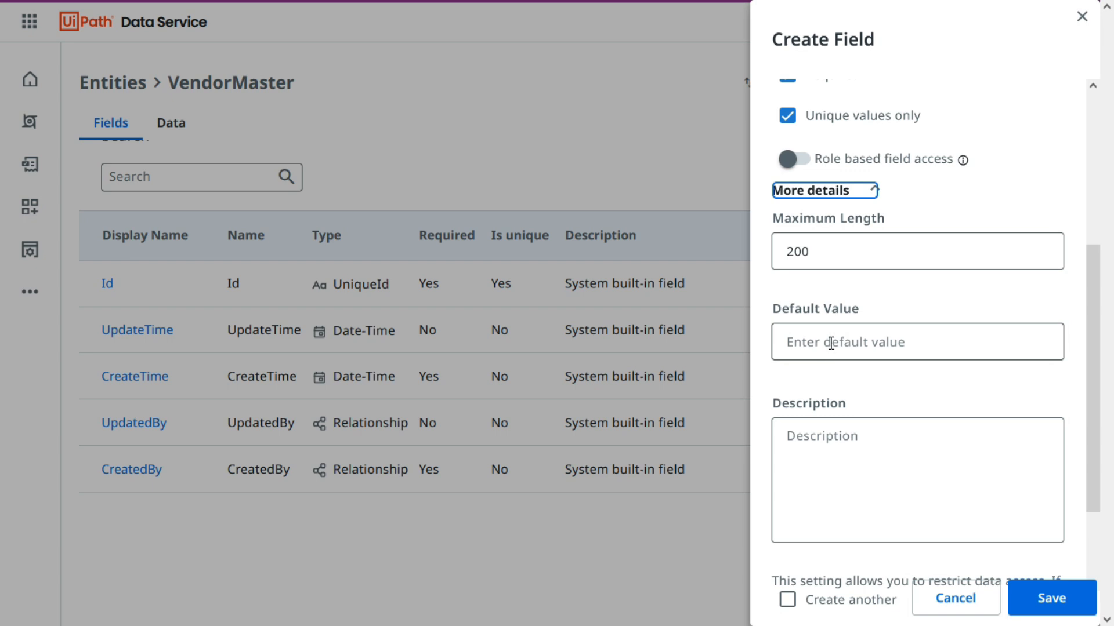
scroll(832, 344, "up", 2)
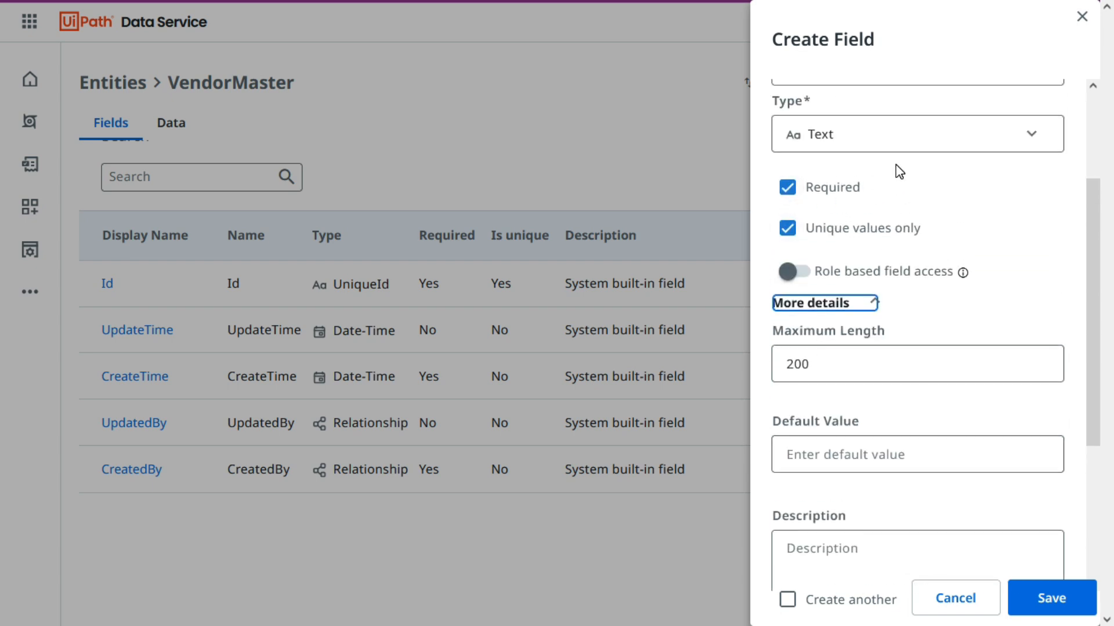
scroll(899, 169, "up", 2)
scroll(864, 340, "up", 1)
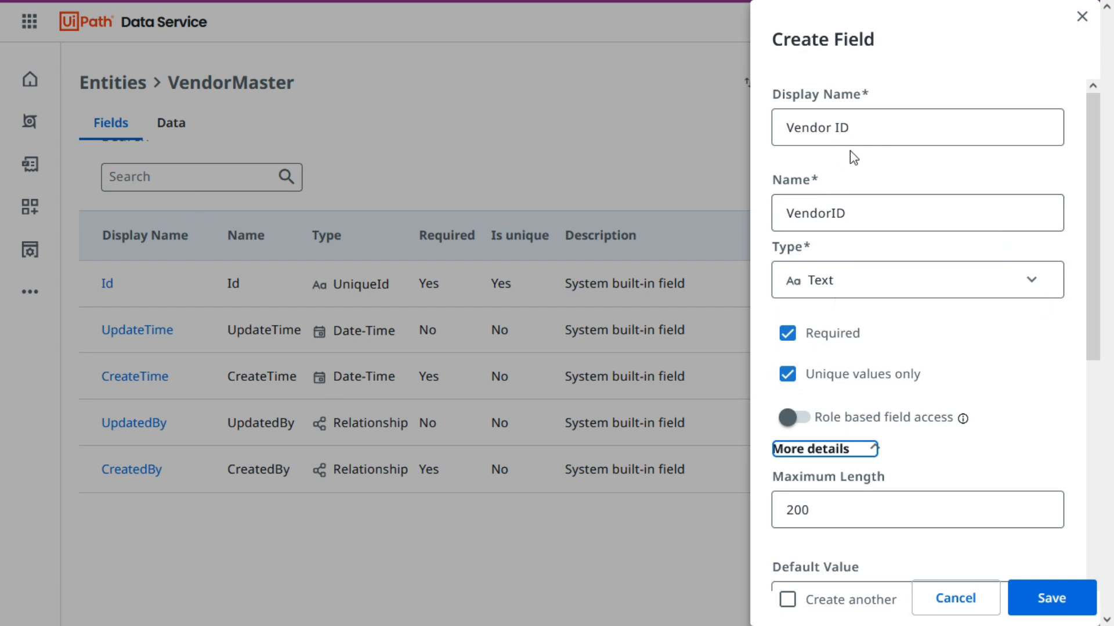
scroll(896, 397, "down", 5)
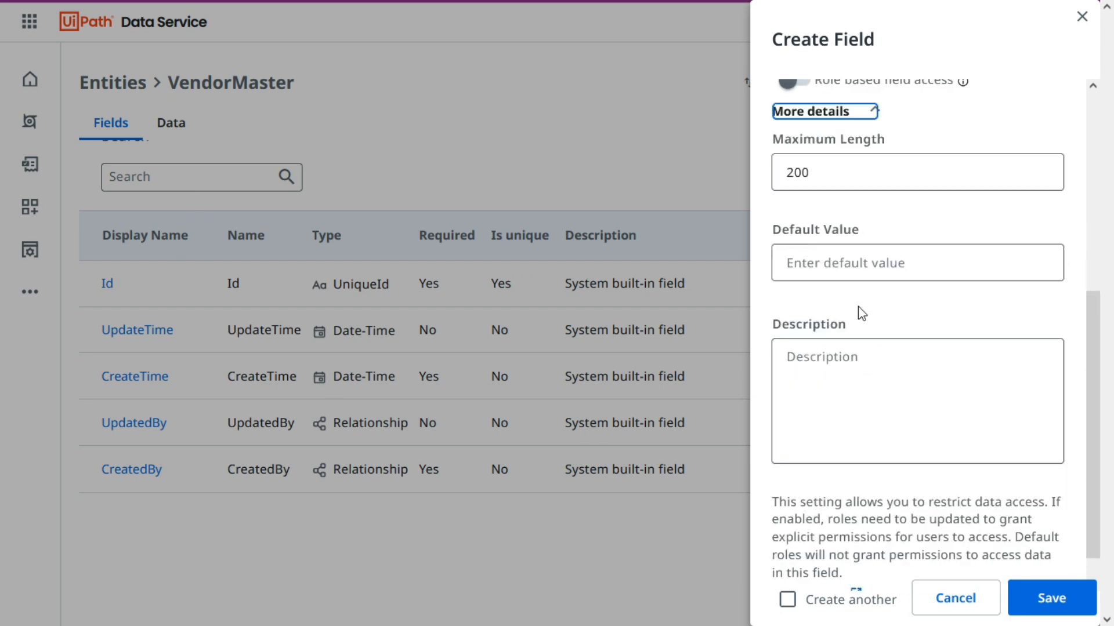
scroll(835, 244, "down", 1)
left_click(823, 229)
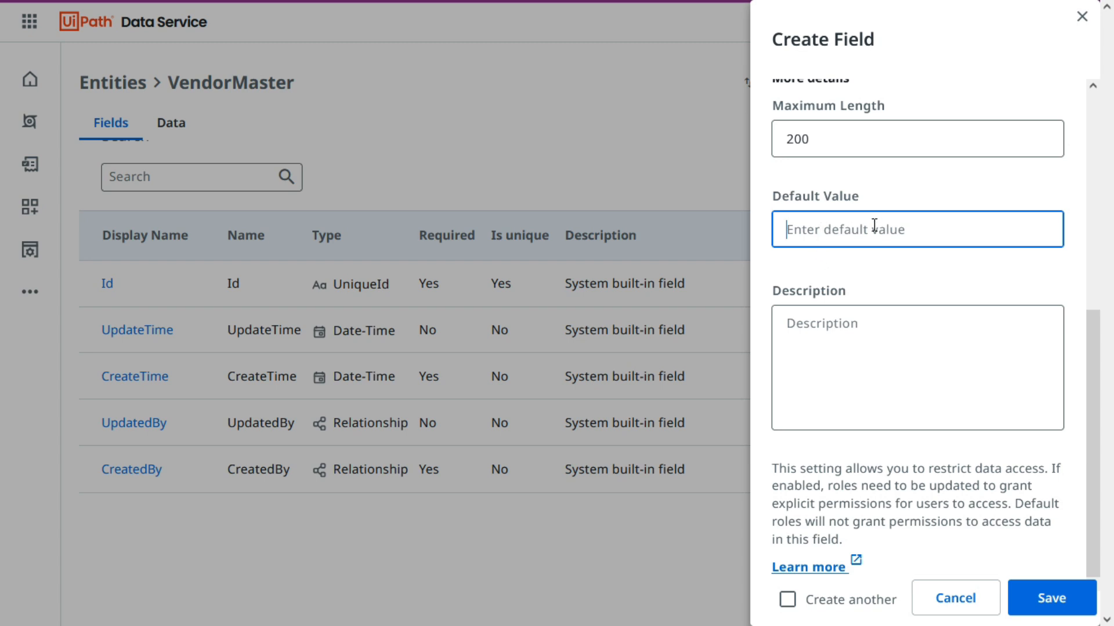
scroll(885, 256, "up", 5)
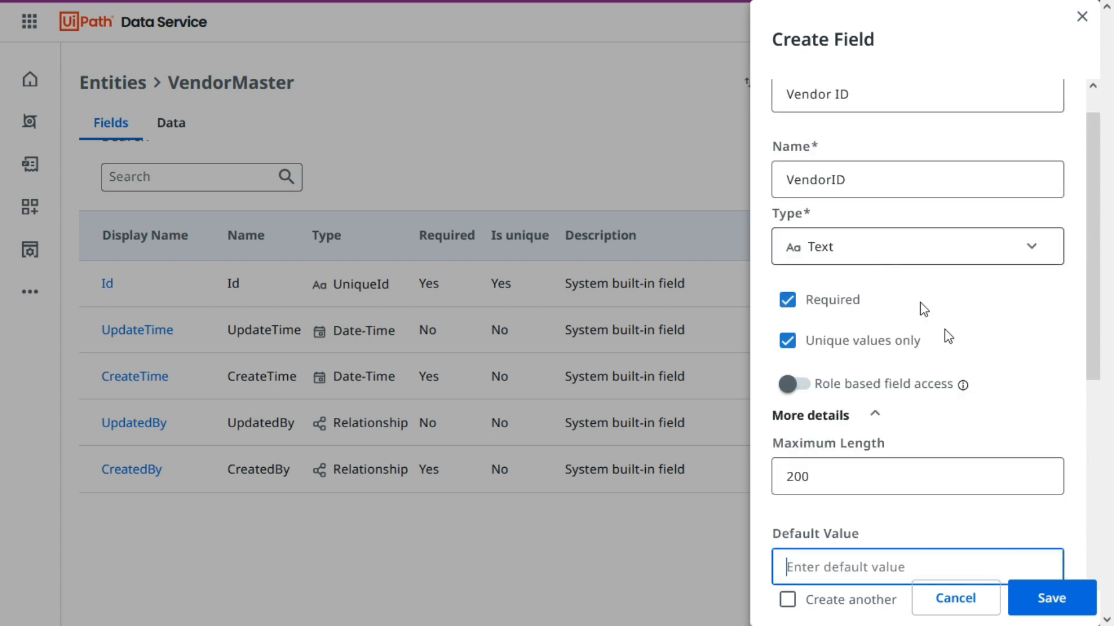
scroll(940, 400, "up", 1)
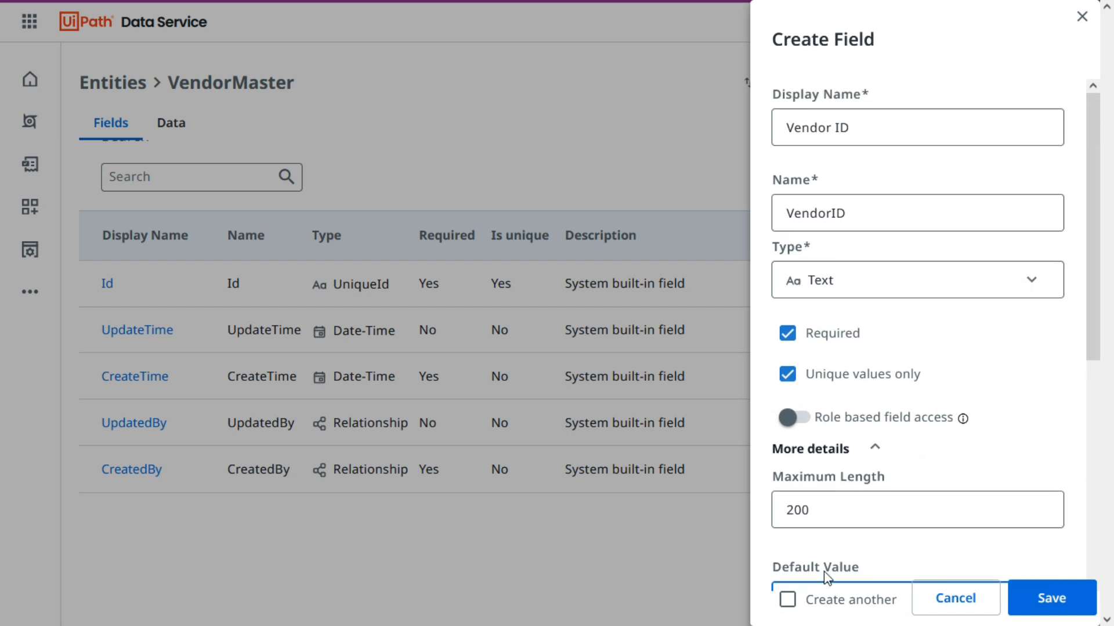
left_click(787, 600)
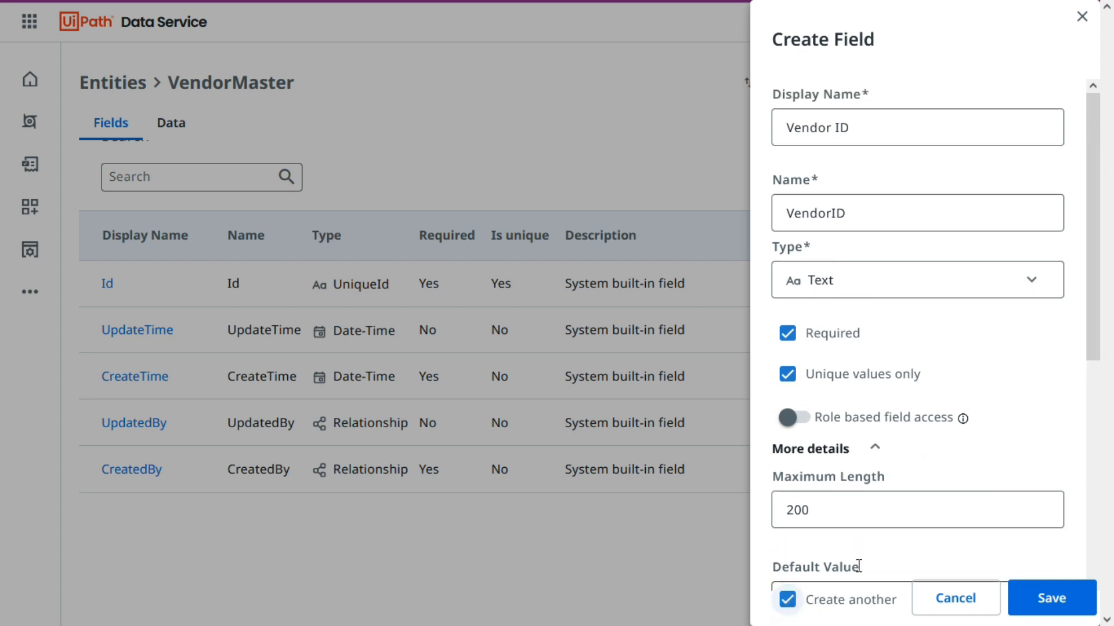
key("alt+Tab")
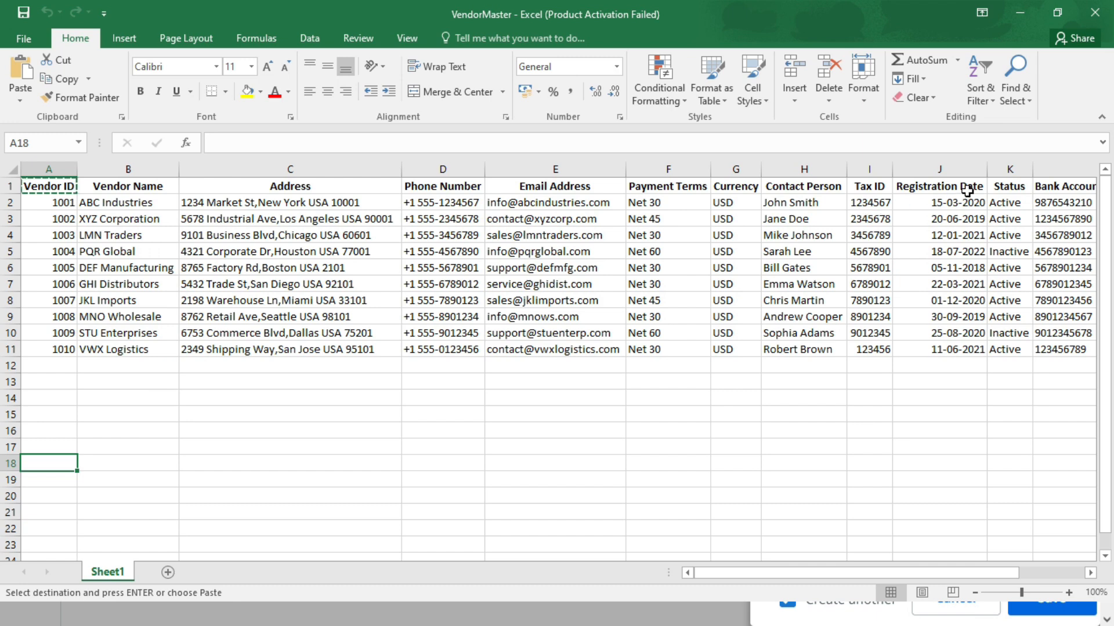
left_click(990, 185)
left_click(141, 184)
key("alt+Tab")
left_click(798, 601)
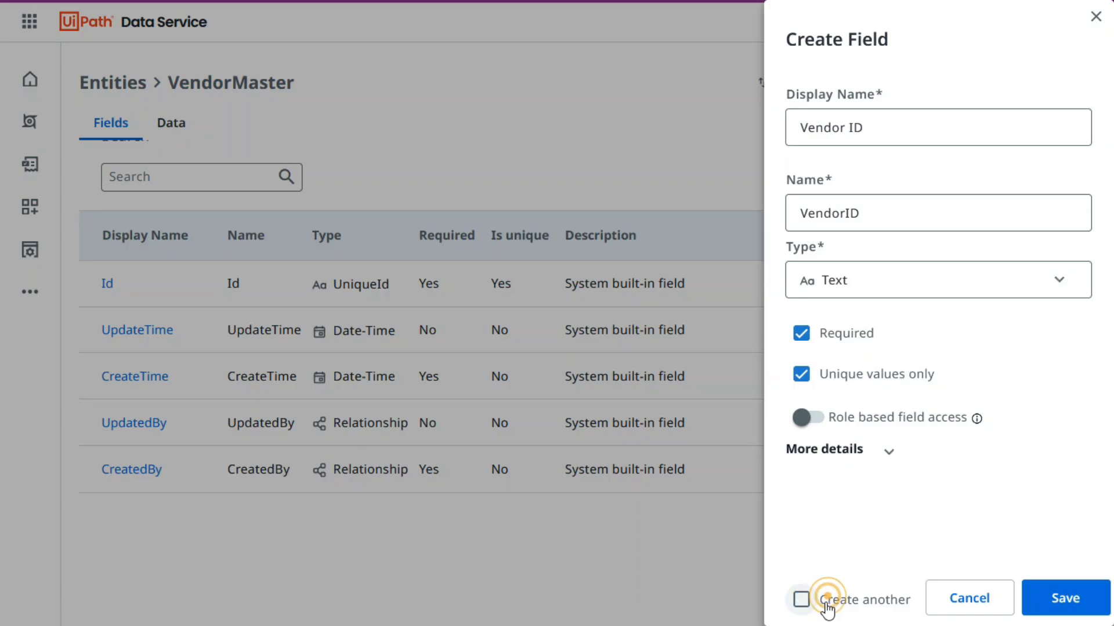
Save the Vendor ID field and refresh the entity's field list.
left_click(1072, 603)
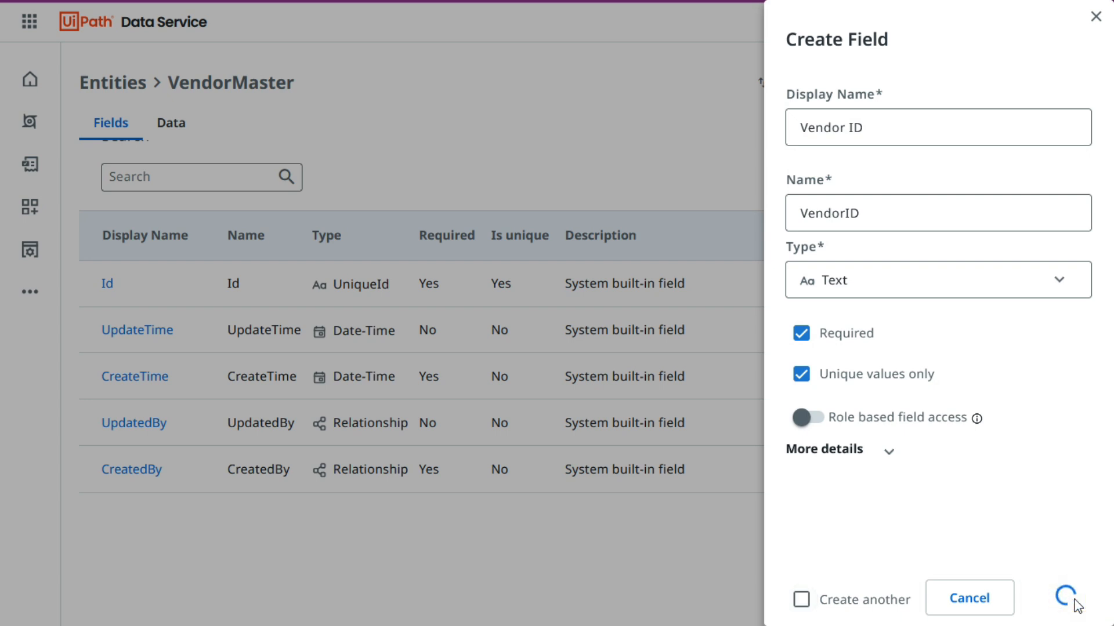
left_click(1047, 177)
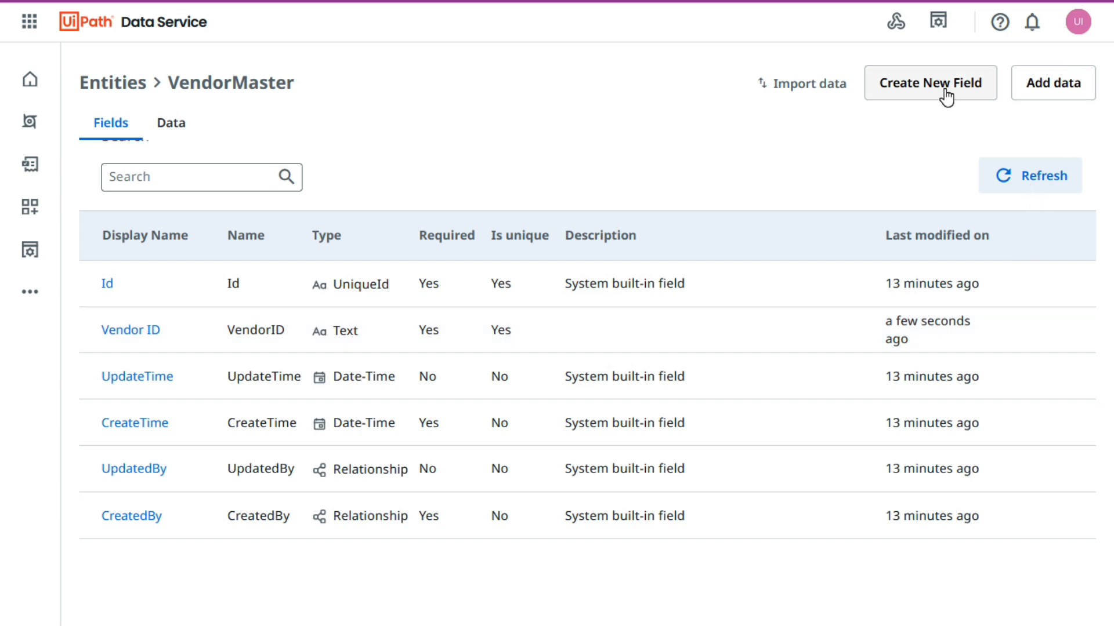
With Create another enabled, add Vendor Name as a required Text field and Address as an optional Text field.
left_click(945, 87)
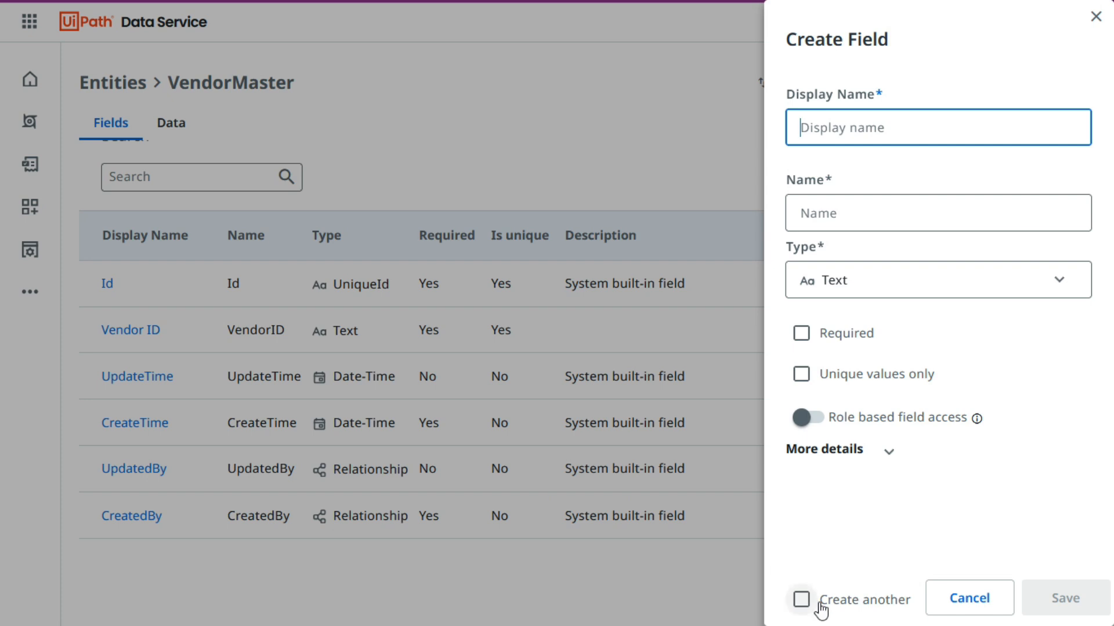
left_click(801, 605)
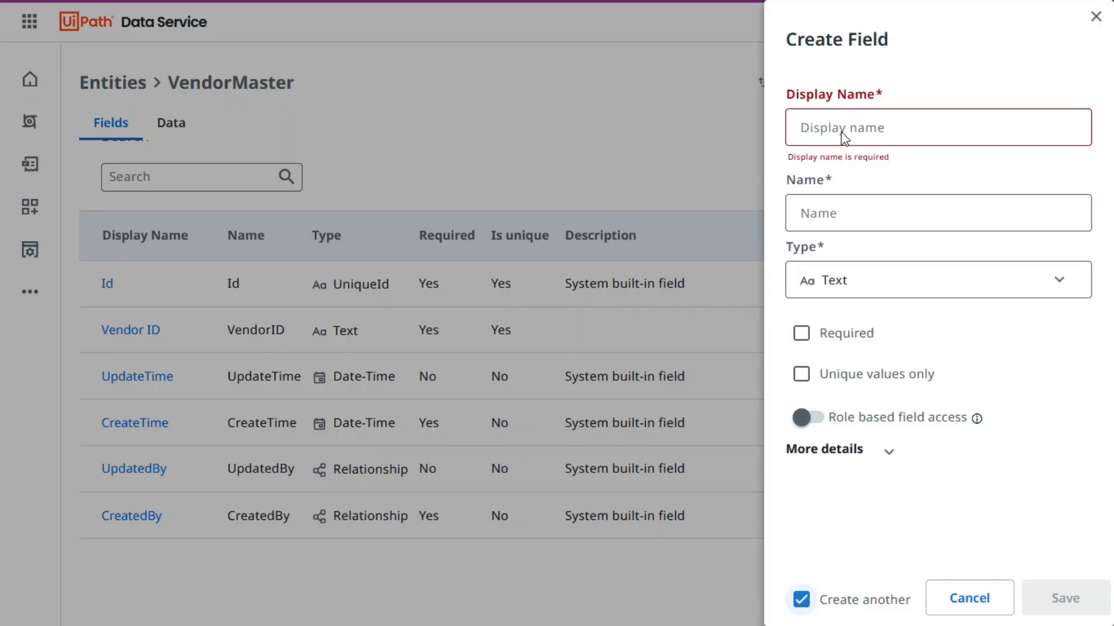
type("Vendor Name")
left_click(821, 333)
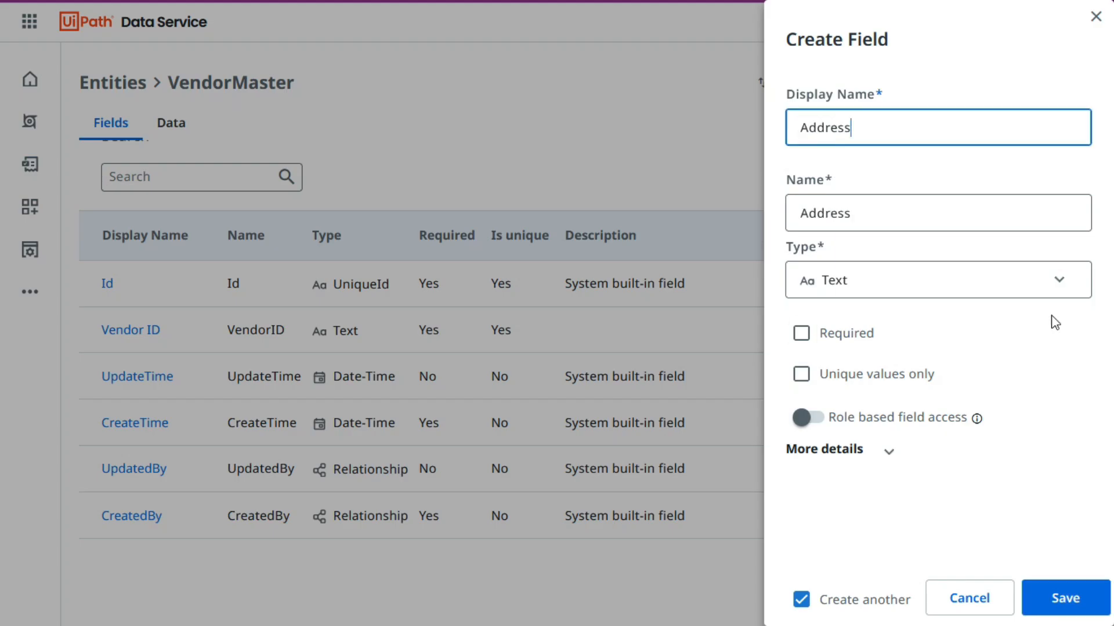
key("Return")
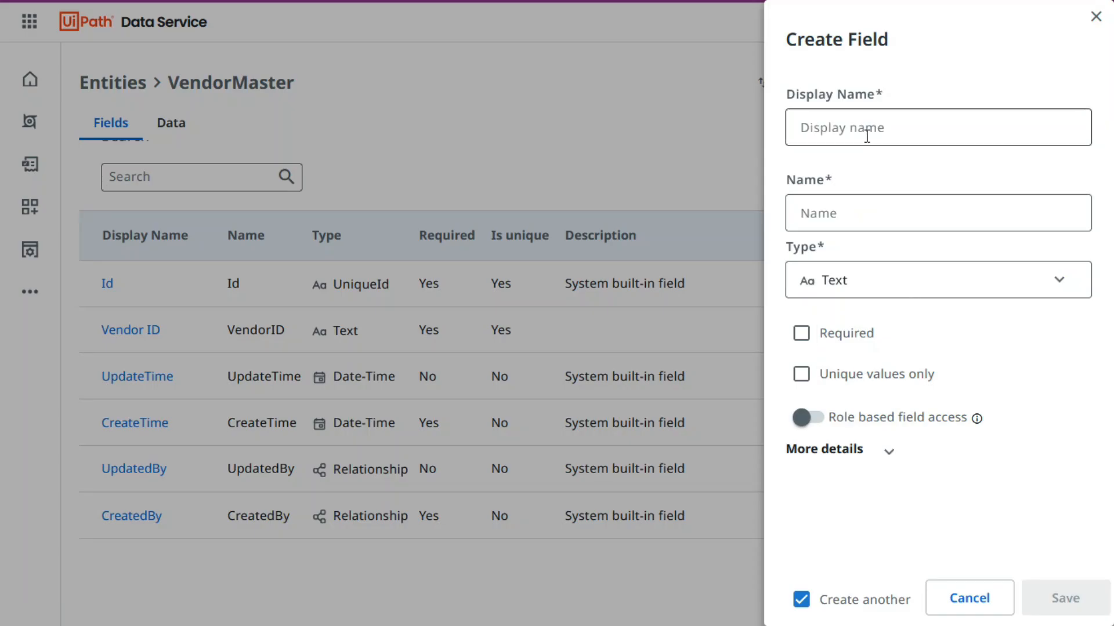
Create the Text fields Phone Number, Email Address and Payment Terms from the workbook headers, leaving them optional.
type("Phone Number")
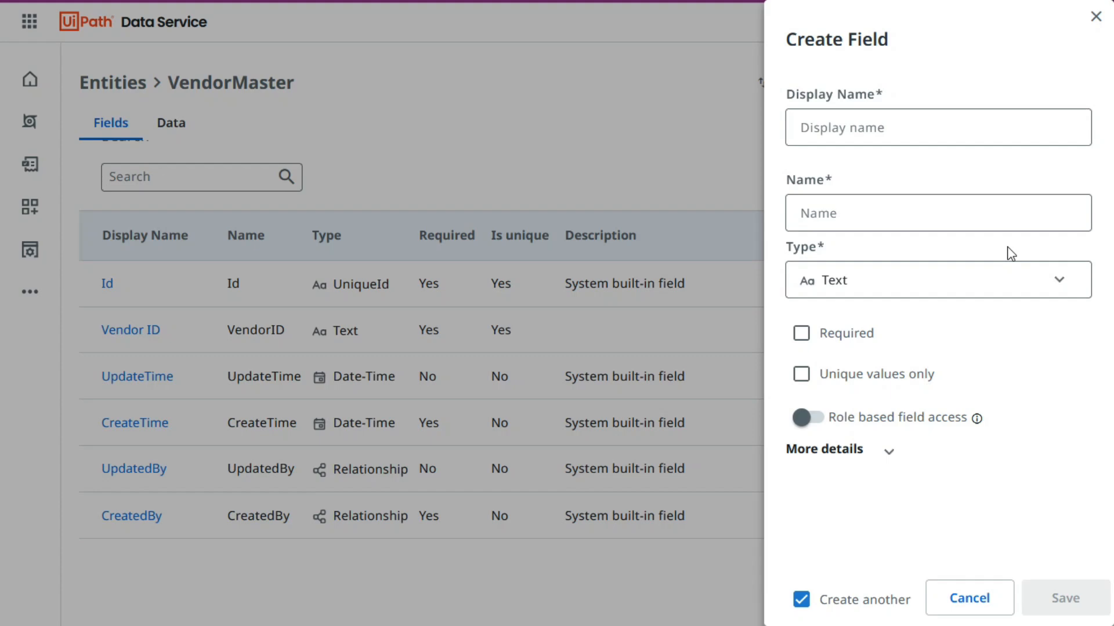
type("Email Address")
key("Return")
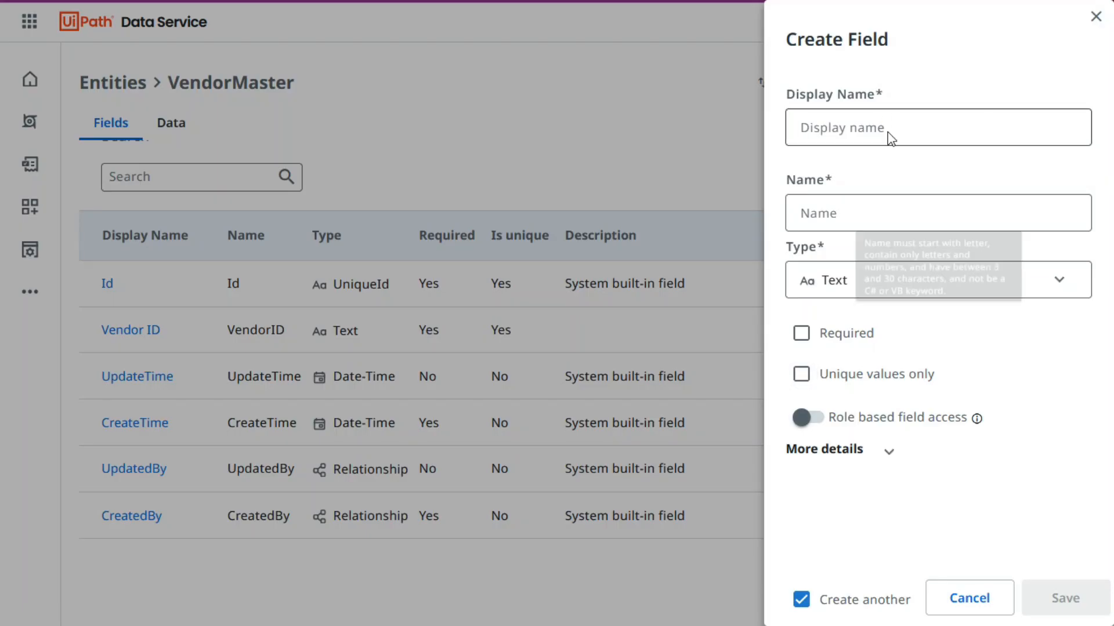
type("Payment Terms")
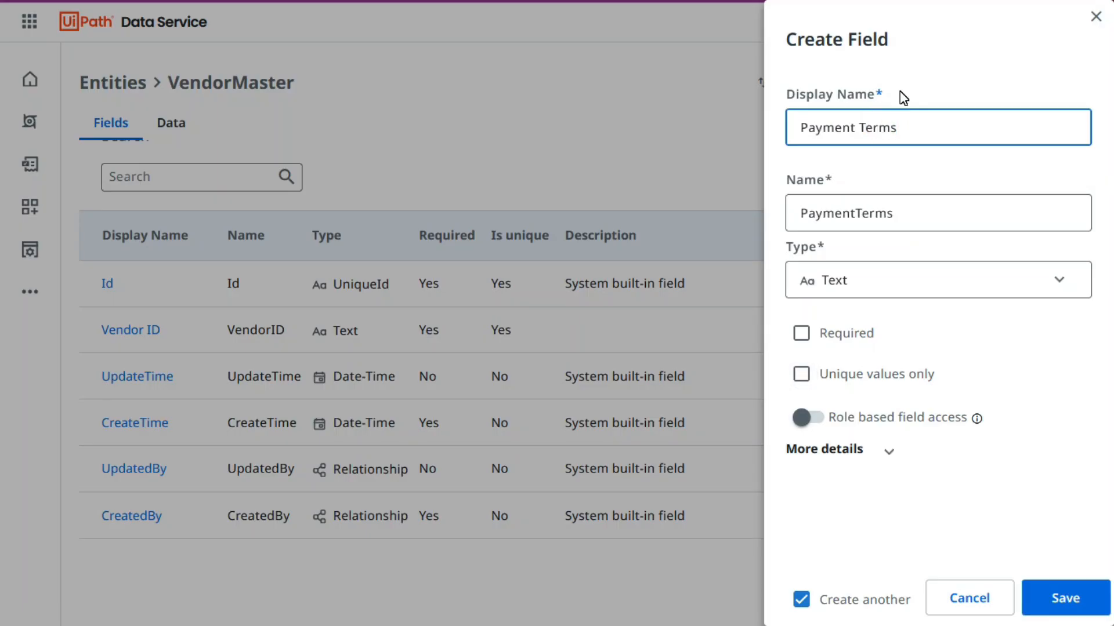
left_click(1056, 600)
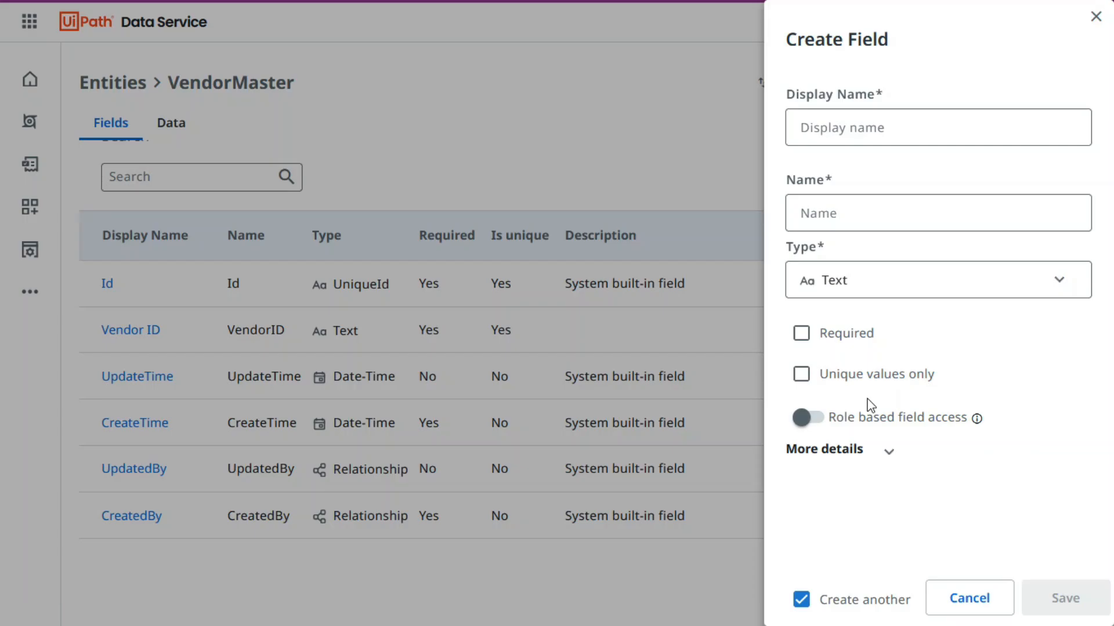
Create the fields Currency, Contact Person and Tax ID from the workbook headers.
type("Currency")
left_click(1076, 600)
type("Contact Person")
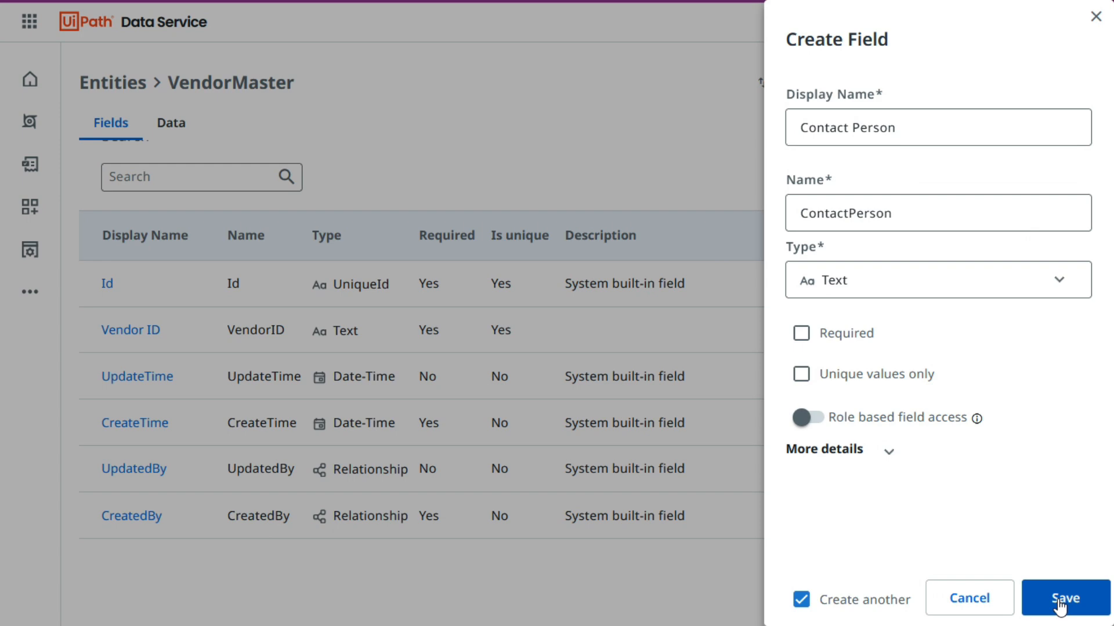
left_click(1066, 598)
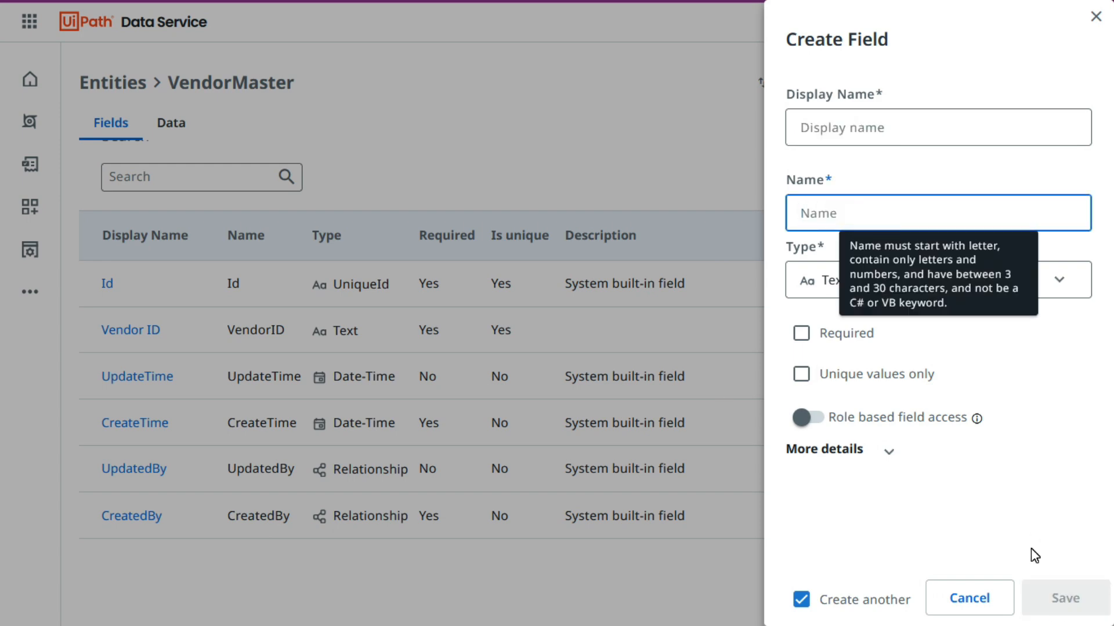
type("Tax ID")
key("Return")
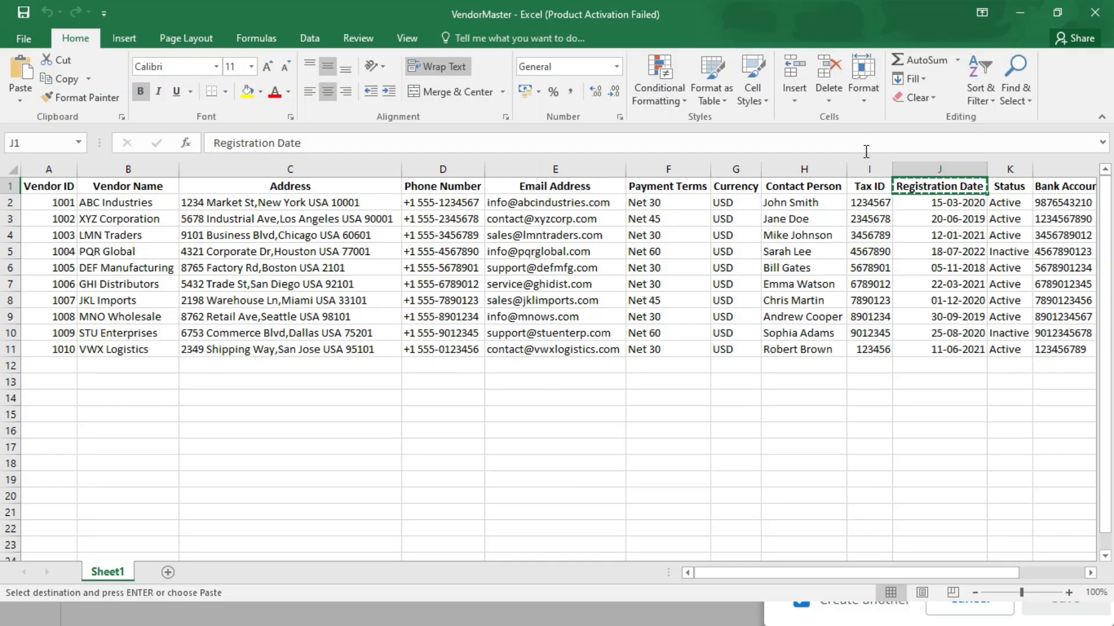
Create a Registration Date field of type Date-Time with Exclude time enabled, and save it.
left_click(863, 127)
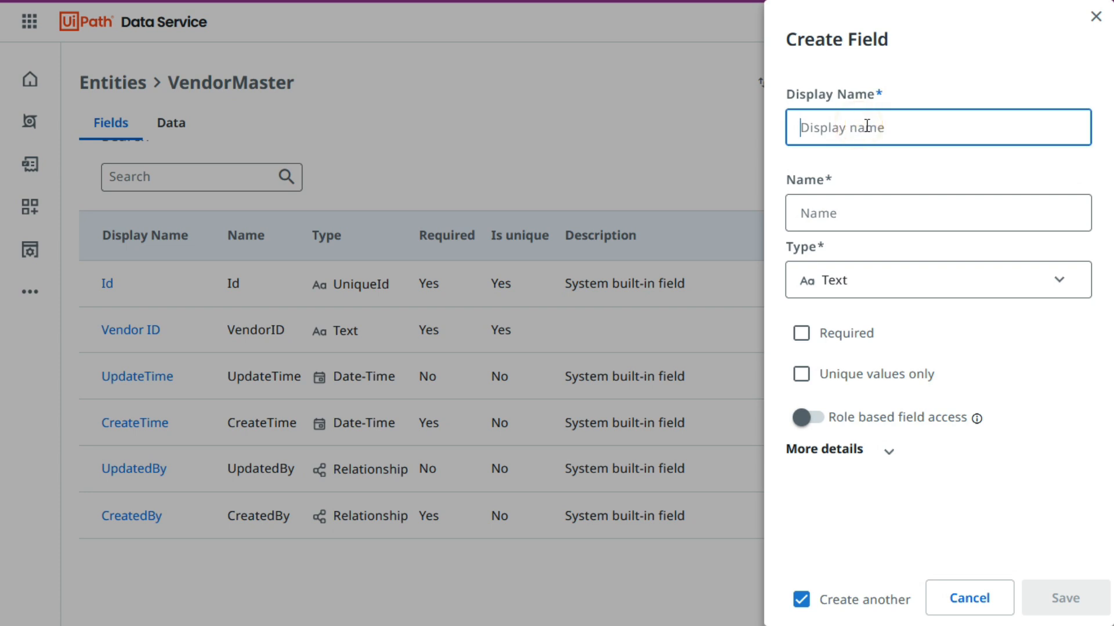
type("Registration Date")
left_click(909, 82)
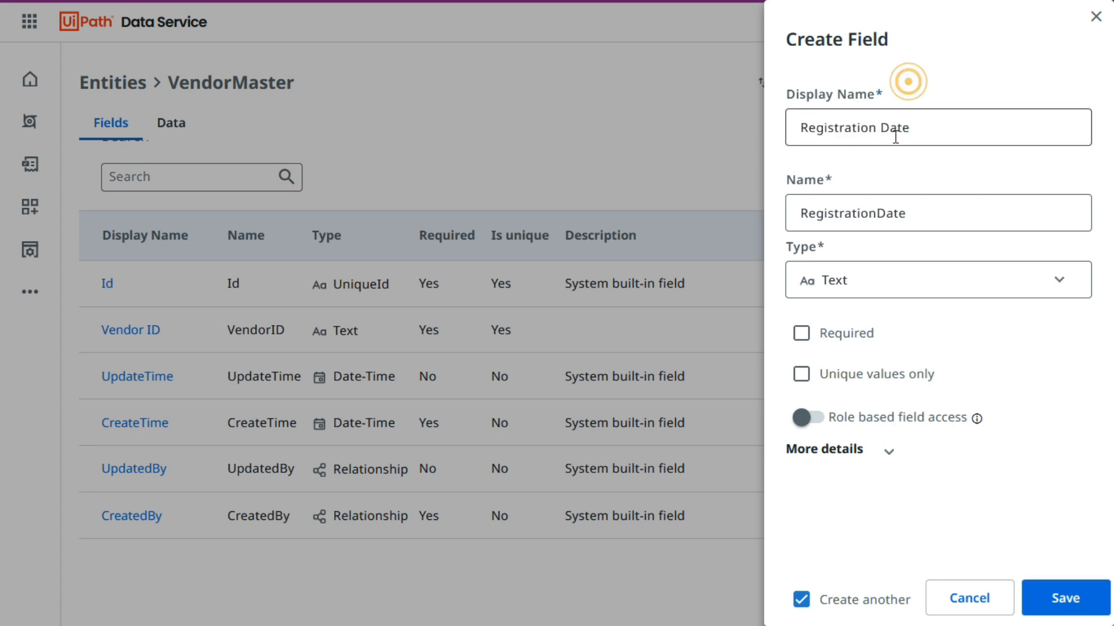
left_click(841, 280)
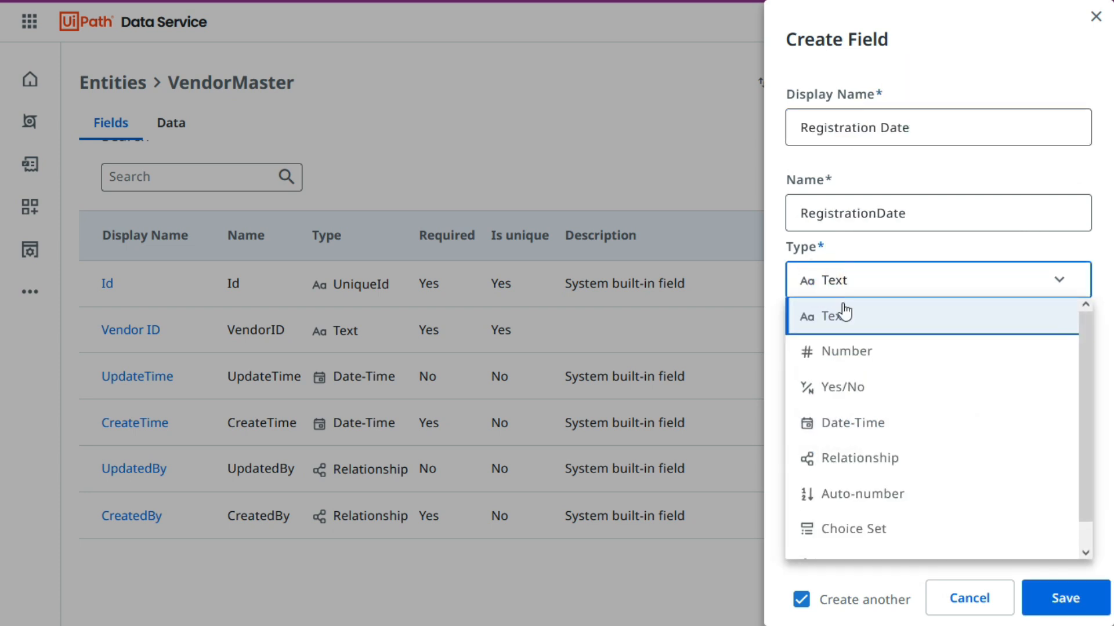
left_click(881, 430)
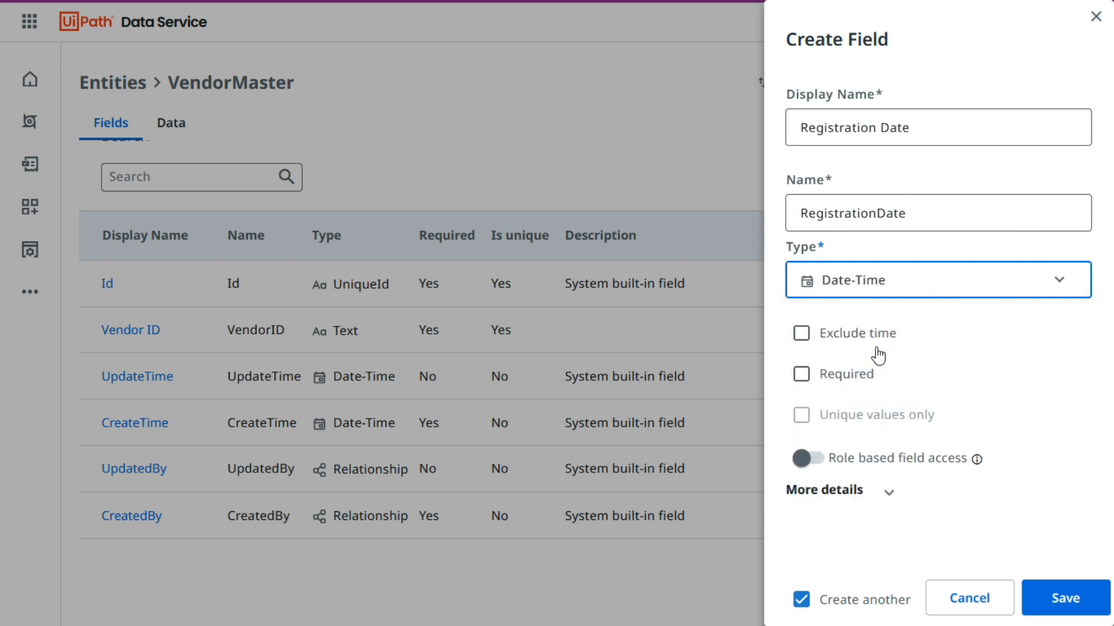
left_click(802, 335)
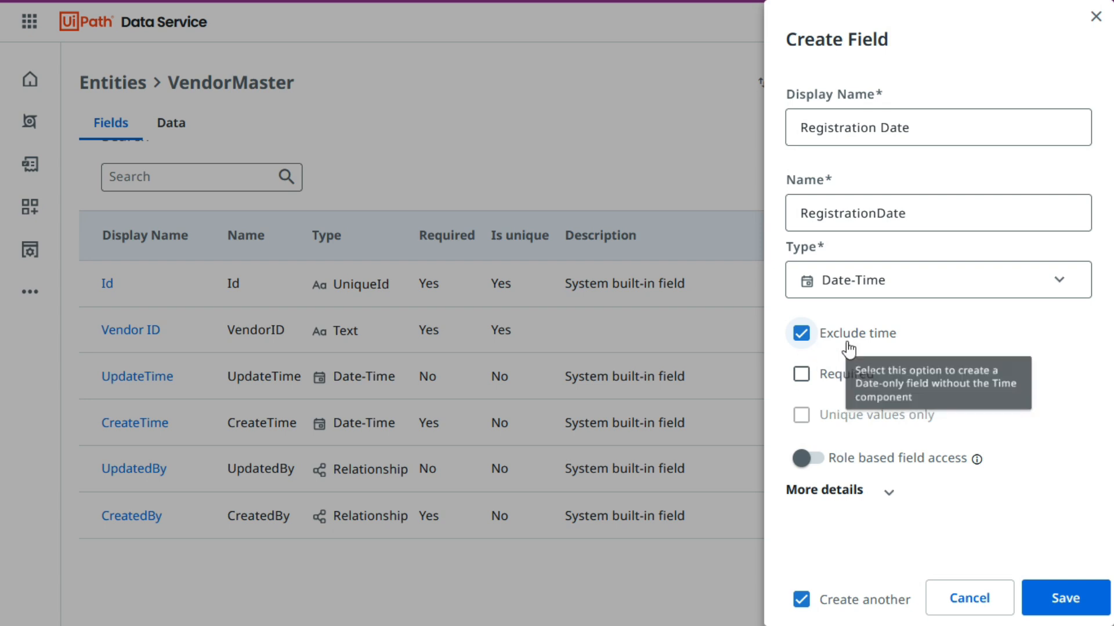
left_click(1074, 607)
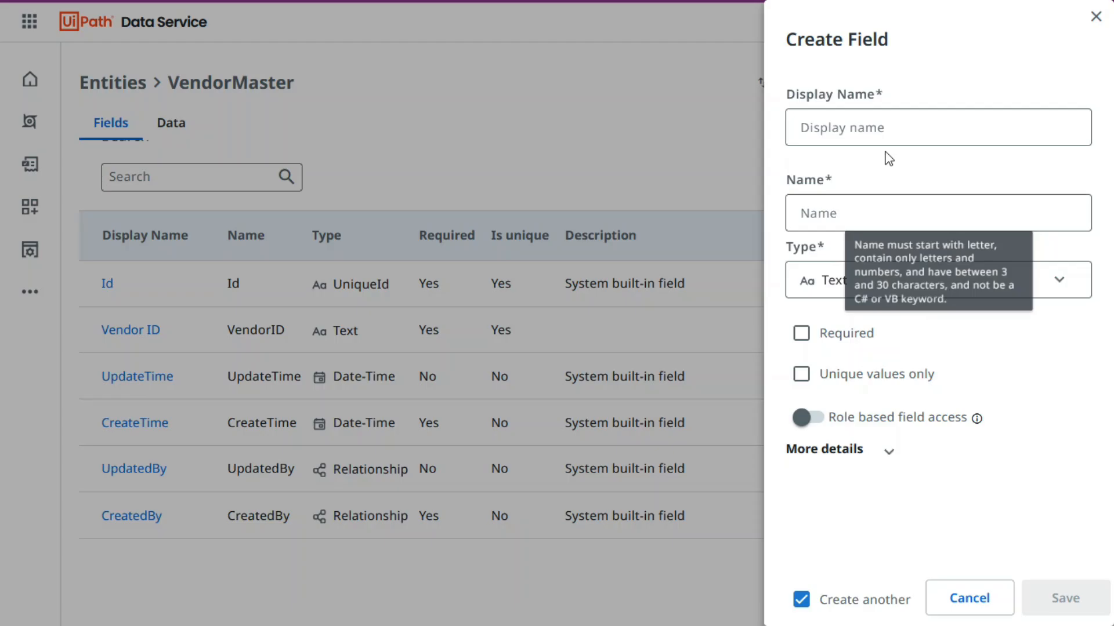
Finish the field creation by saving the last field, and reload the VendorMaster field list.
left_click(1049, 601)
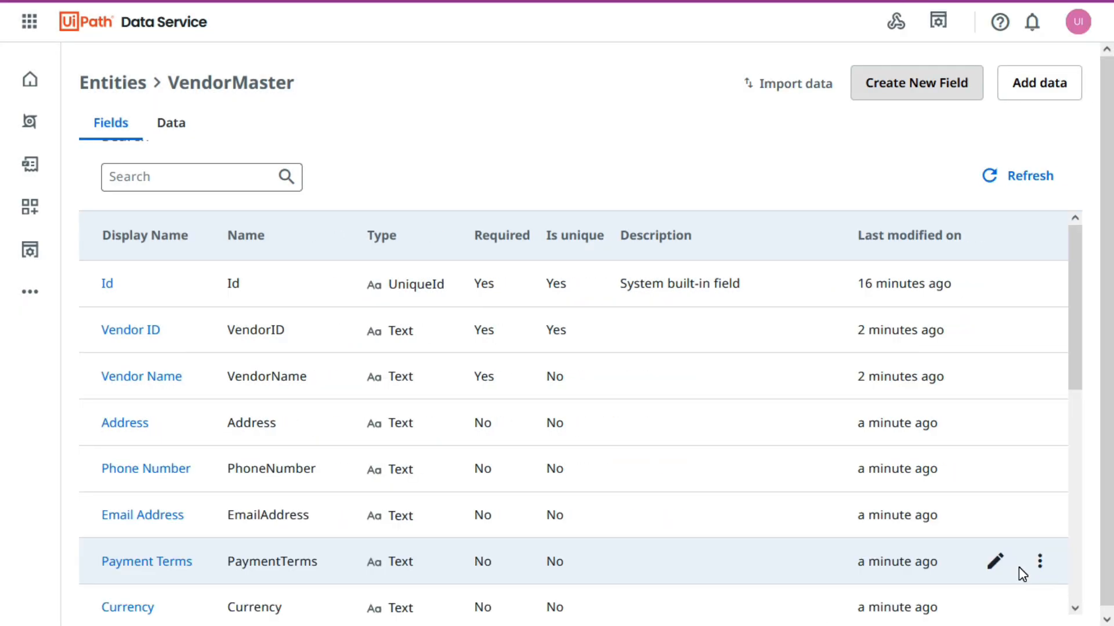
left_click(1031, 174)
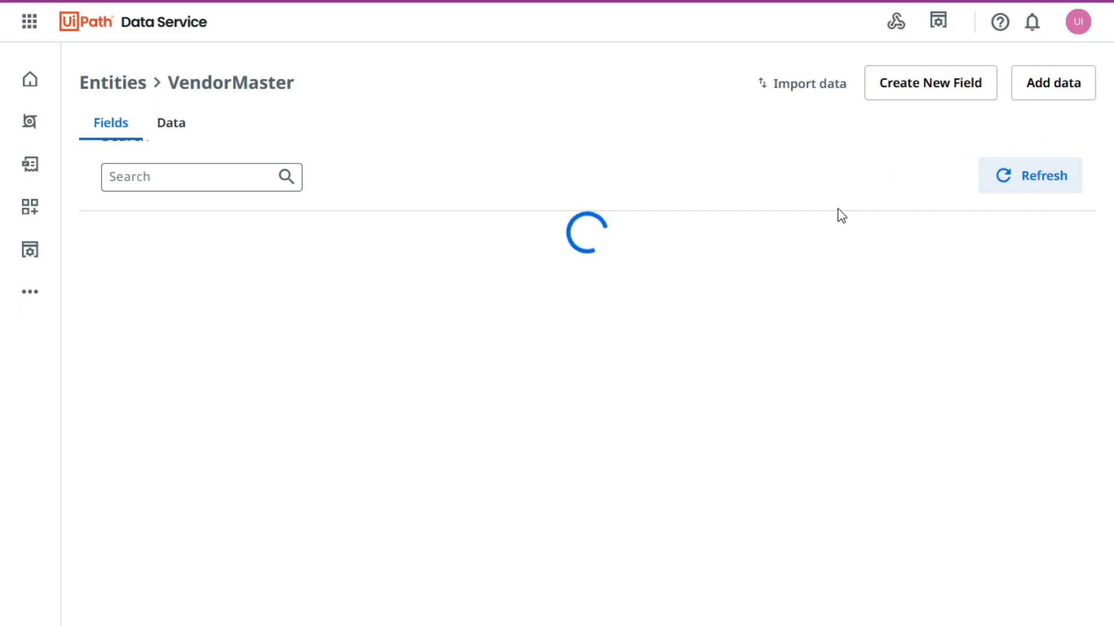
Compare the VendorMaster workbook's column headers with the display names, types and constraints of the entity's fields.
key("alt+Tab")
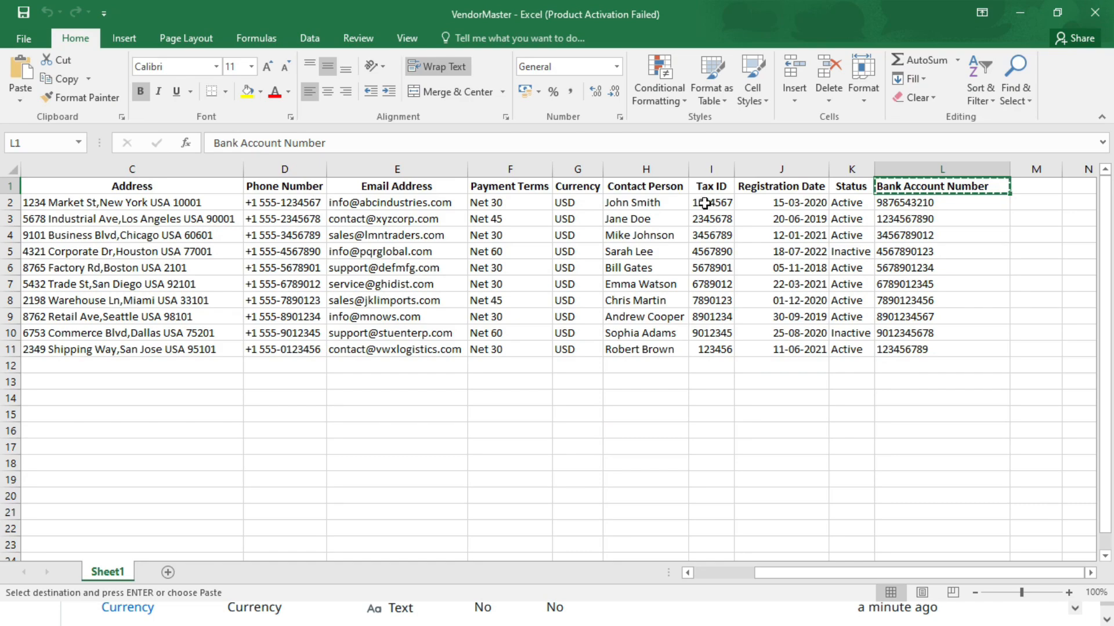
left_click_drag(908, 576, 812, 576)
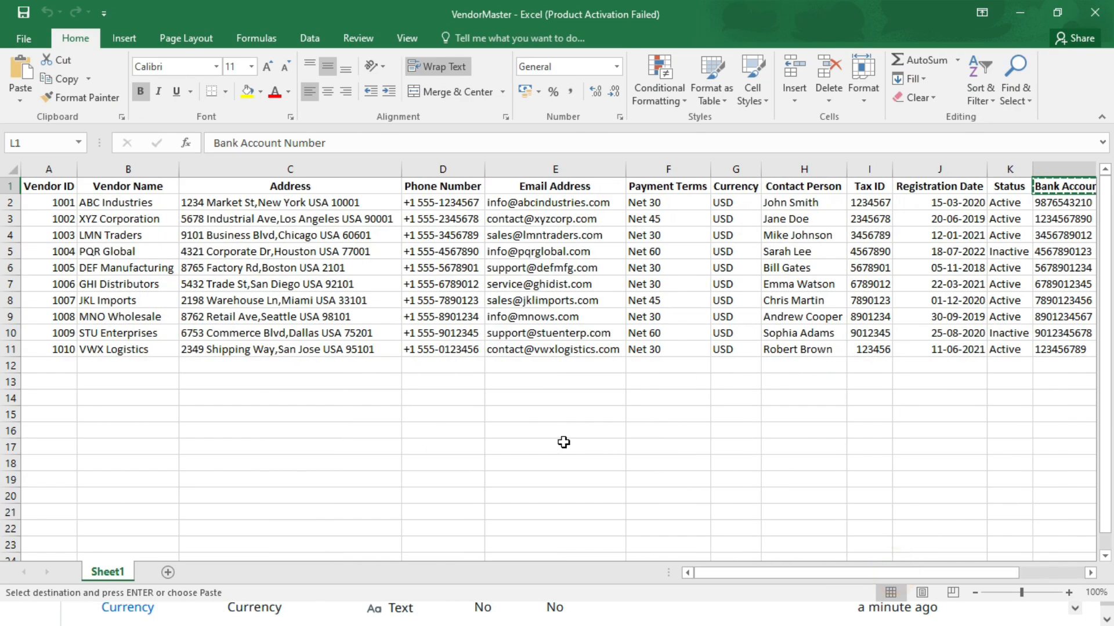
left_click(521, 442)
key("alt+Tab")
scroll(592, 376, "down", 8)
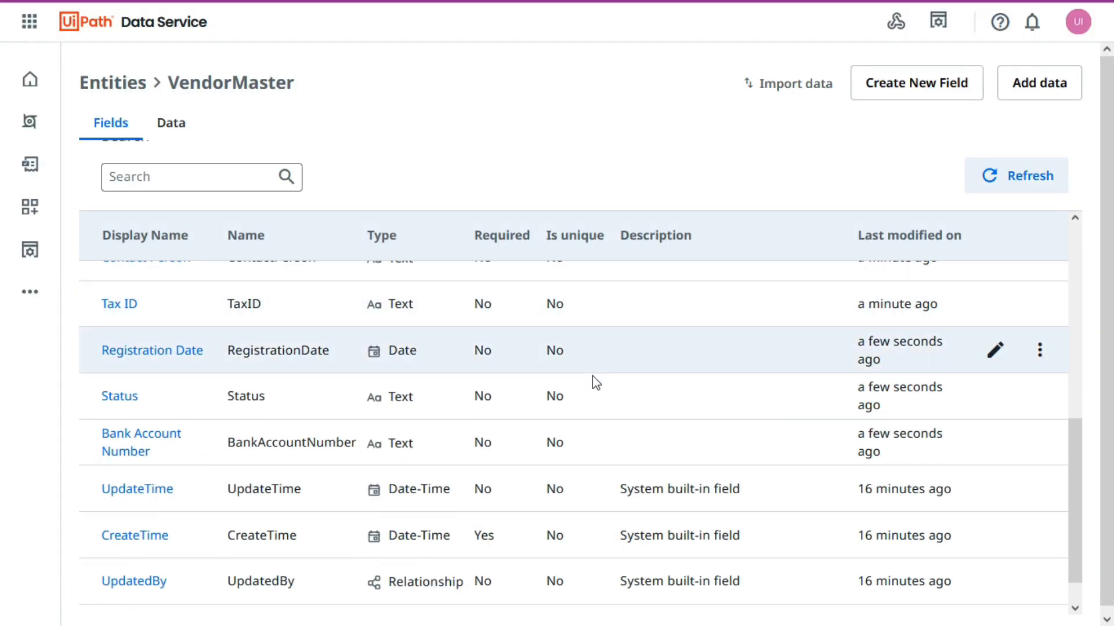
scroll(661, 478, "up", 8)
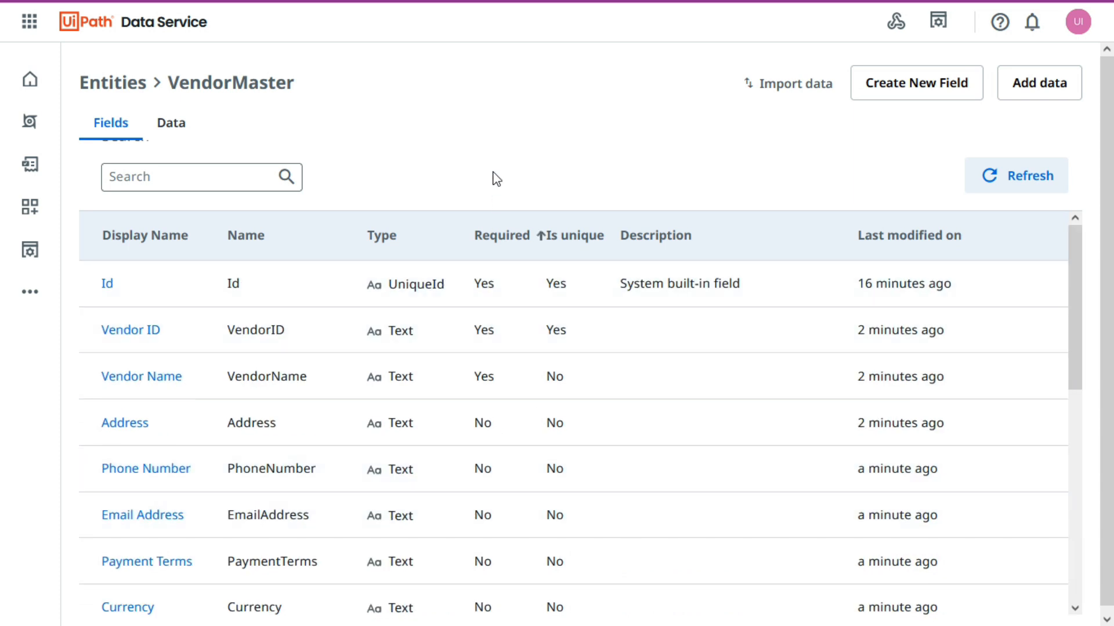
left_click(493, 171)
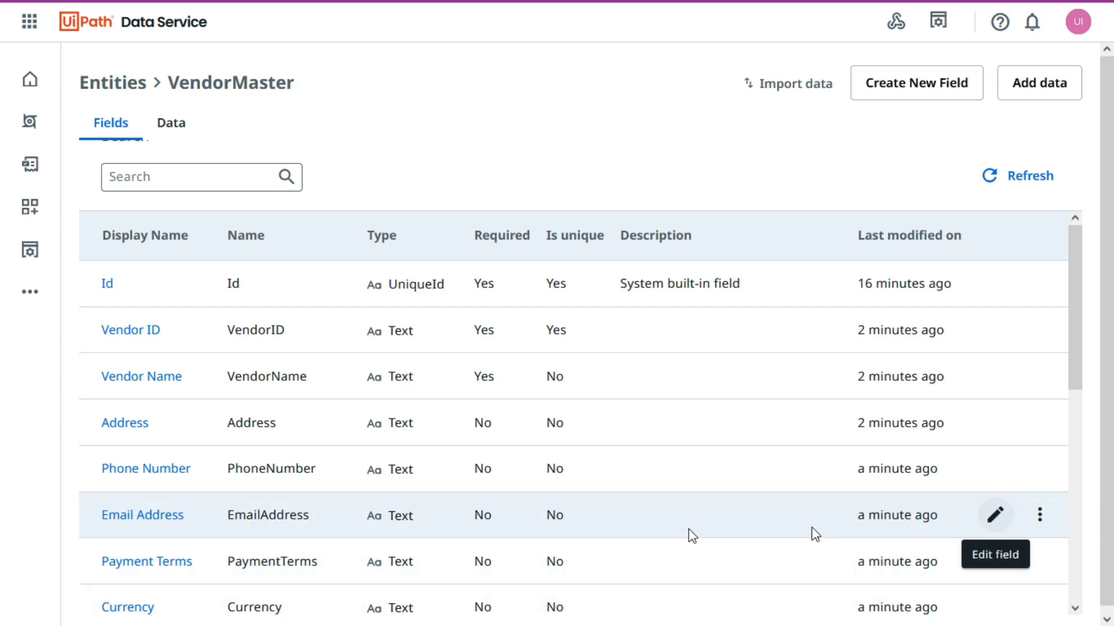
Edit the Email Address field: change its display name to Email Id, make it required, and save the change.
left_click(996, 515)
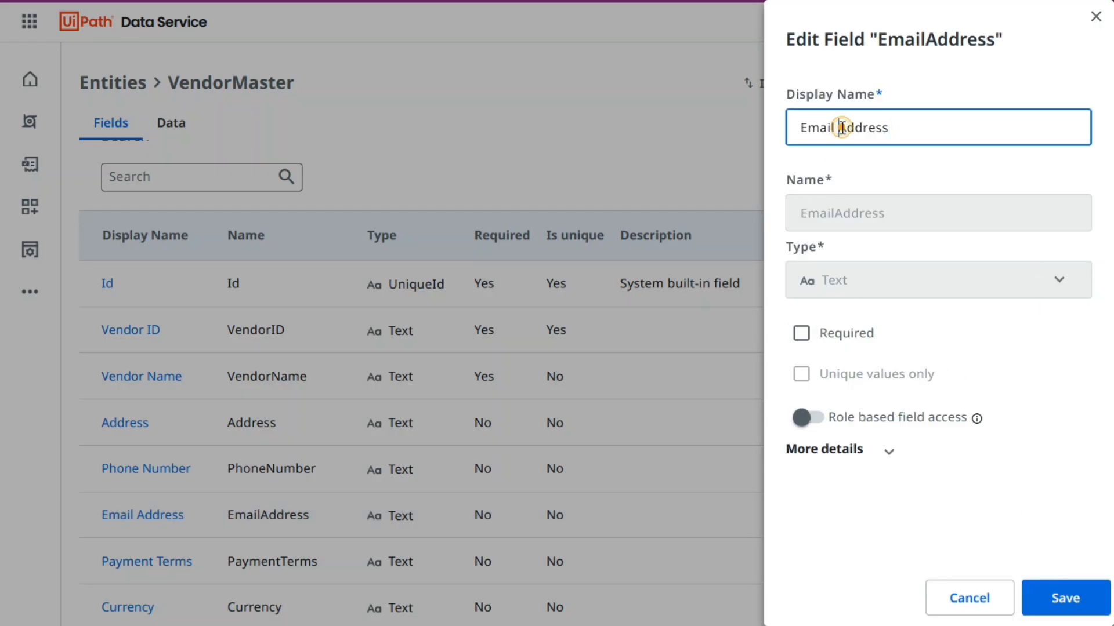
double_click(842, 128)
type("Id")
left_click(913, 160)
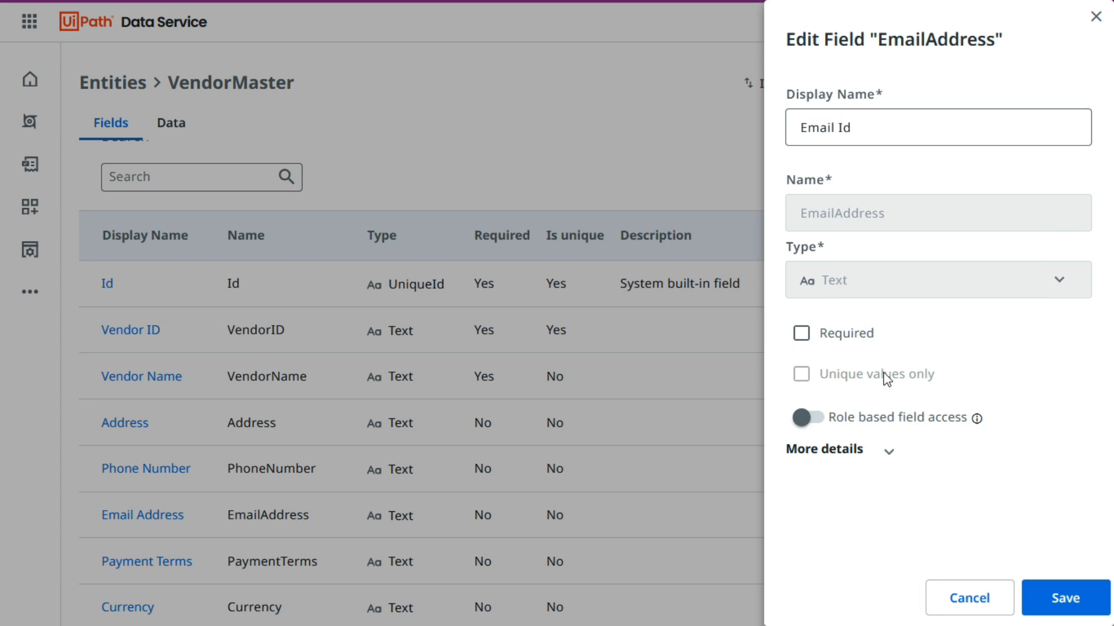
left_click(882, 450)
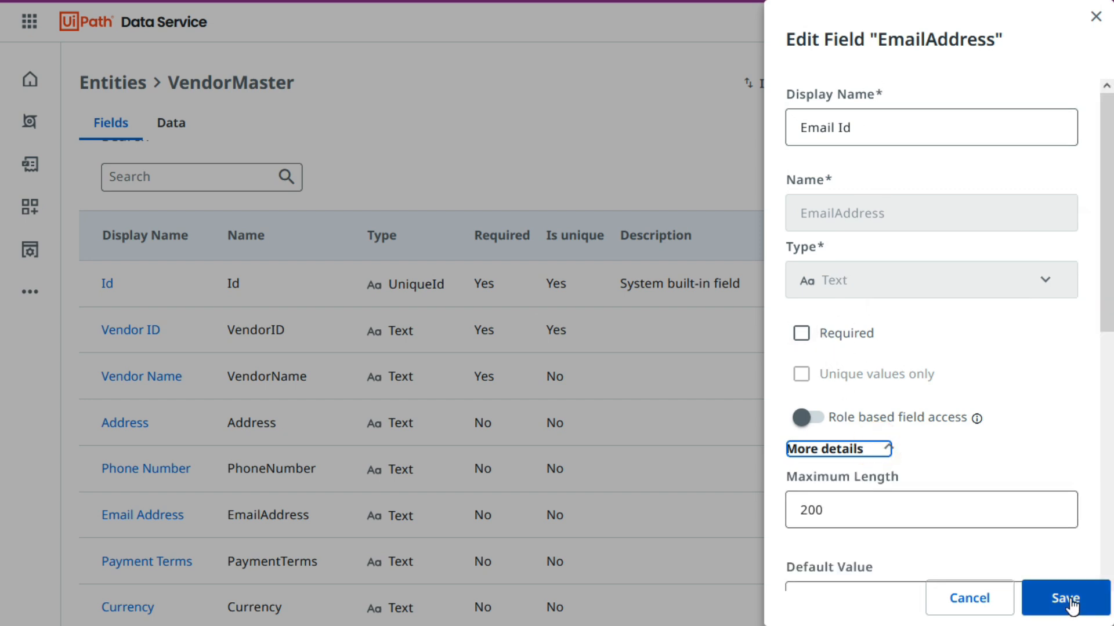
left_click(802, 336)
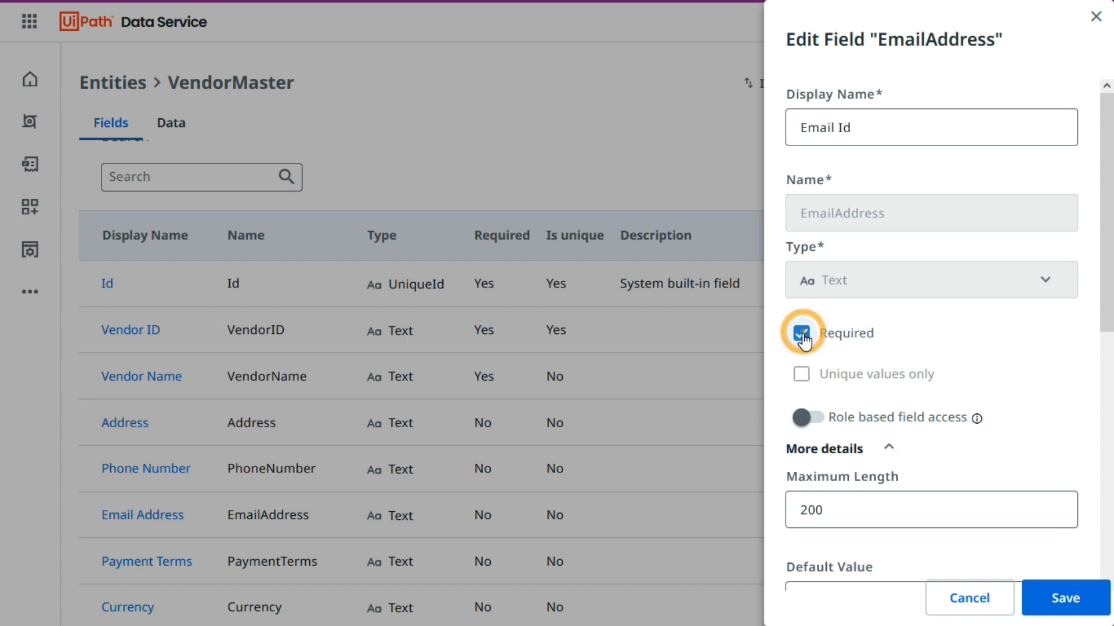
left_click(1062, 603)
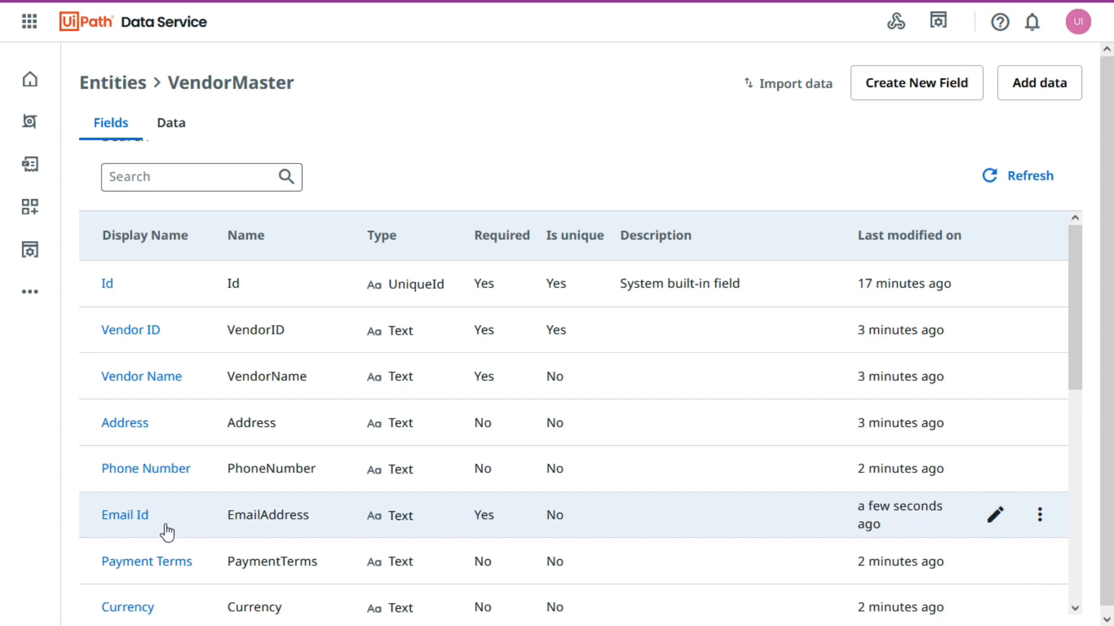
left_click_drag(310, 515, 228, 522)
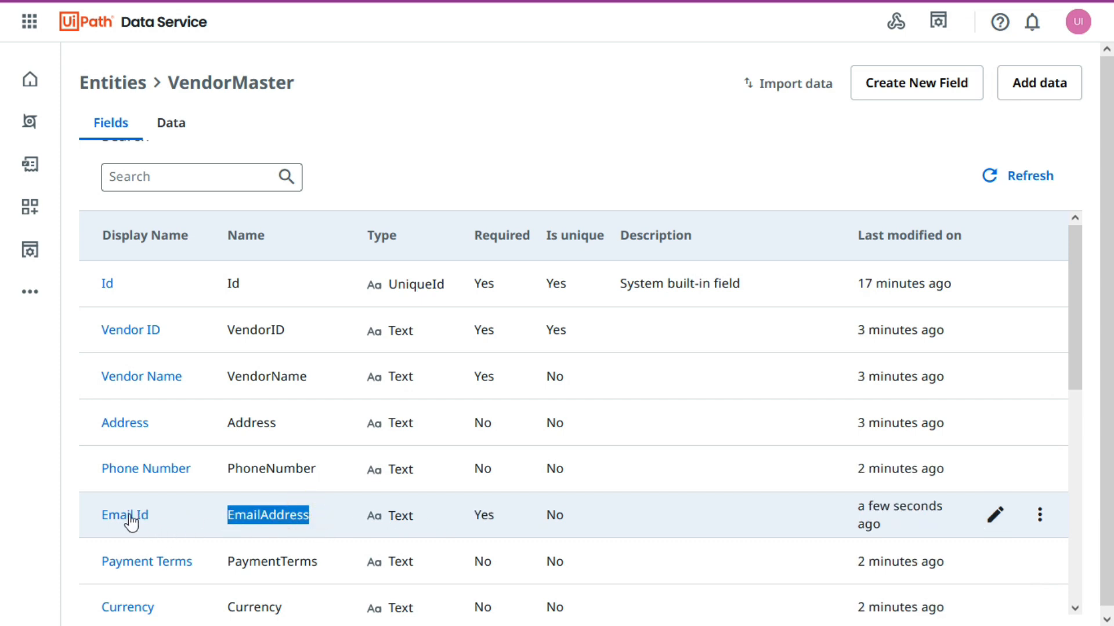
Delete the Bank Account Number field, confirming the deletion with the field's display name.
scroll(578, 432, "down", 5)
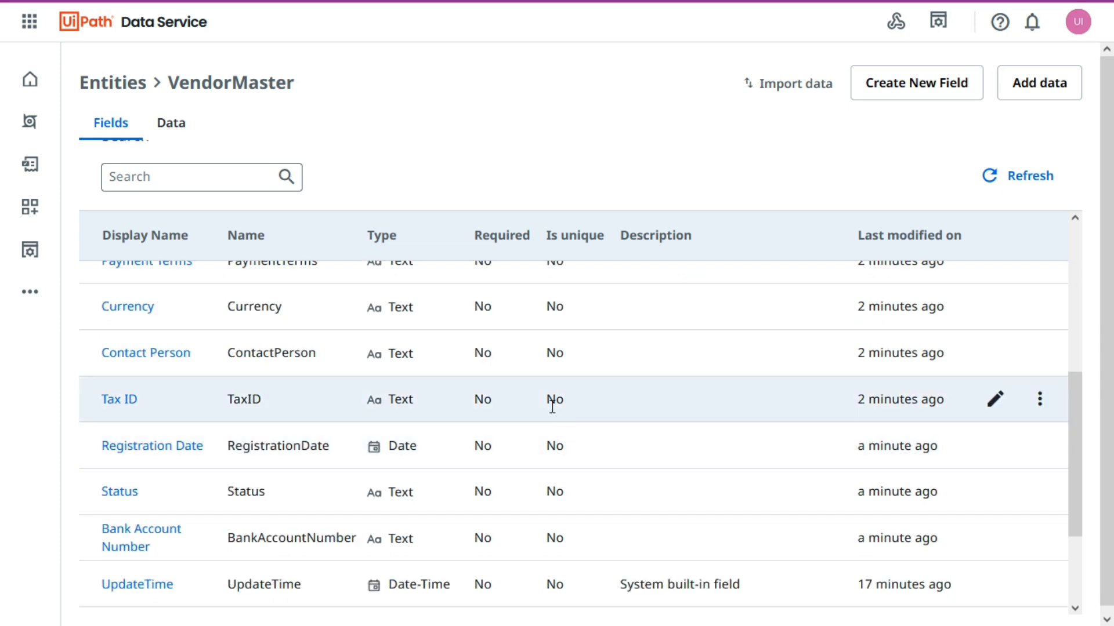
scroll(548, 403, "down", 2)
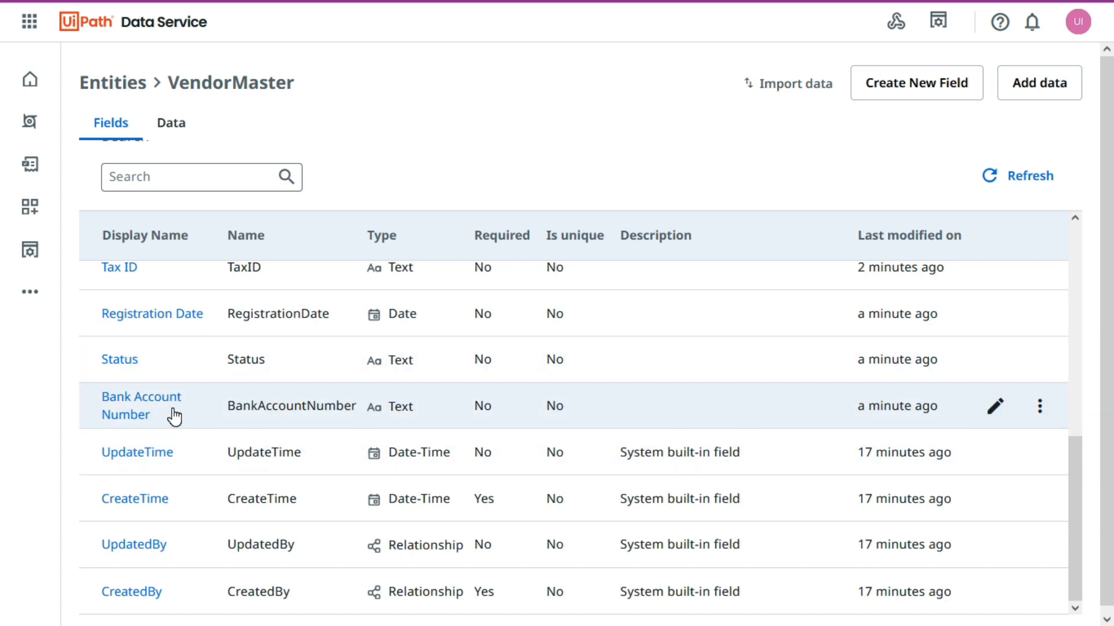
left_click(1040, 410)
left_click(899, 475)
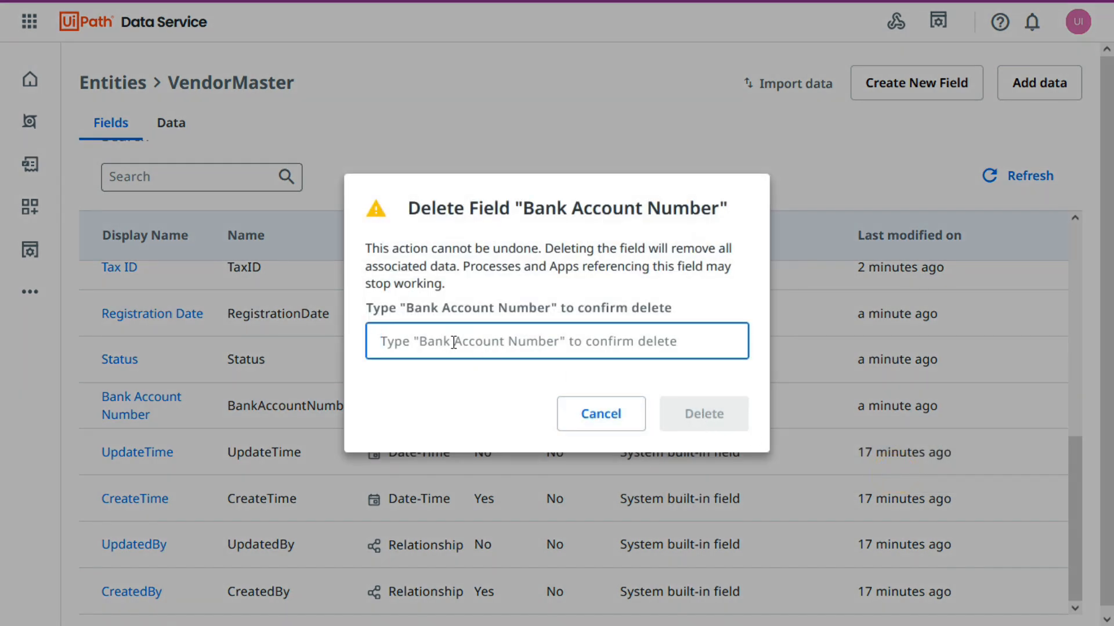
left_click(542, 340)
type("Bank Account Number")
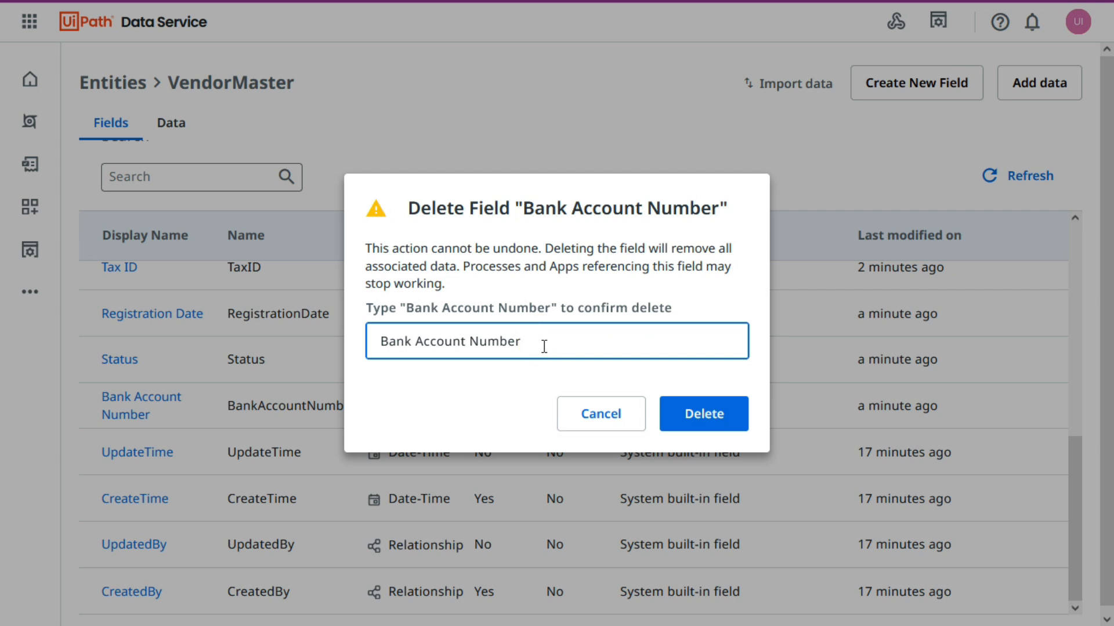
left_click(717, 413)
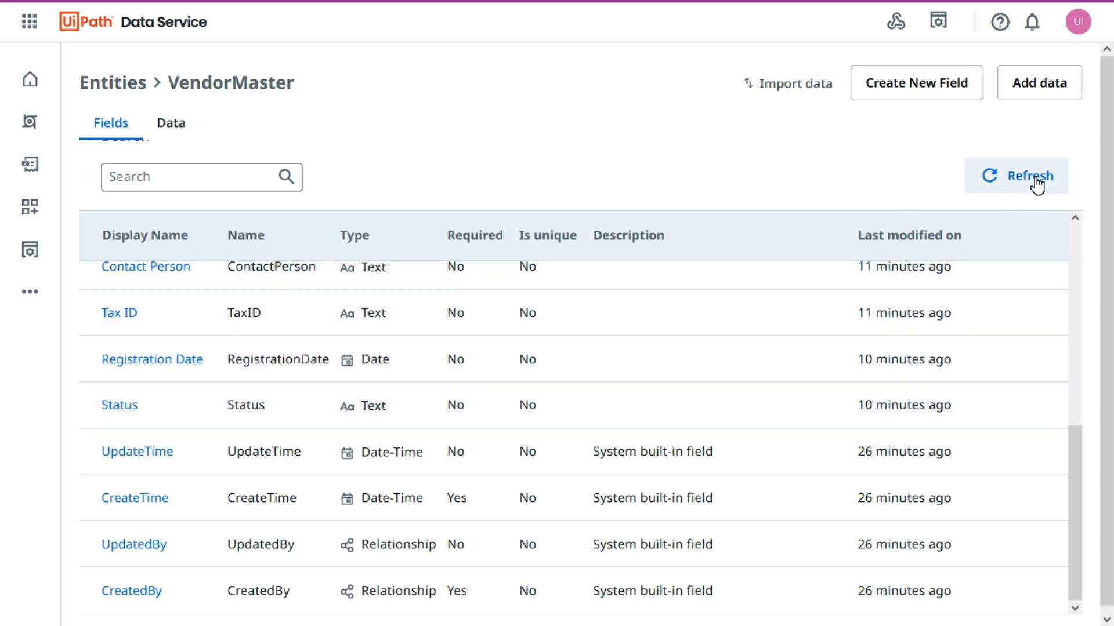
Refresh the field list and recreate Bank Account Number as an optional Text field, then check it in the list.
left_click(1019, 186)
left_click(956, 90)
type("Bank Account Number")
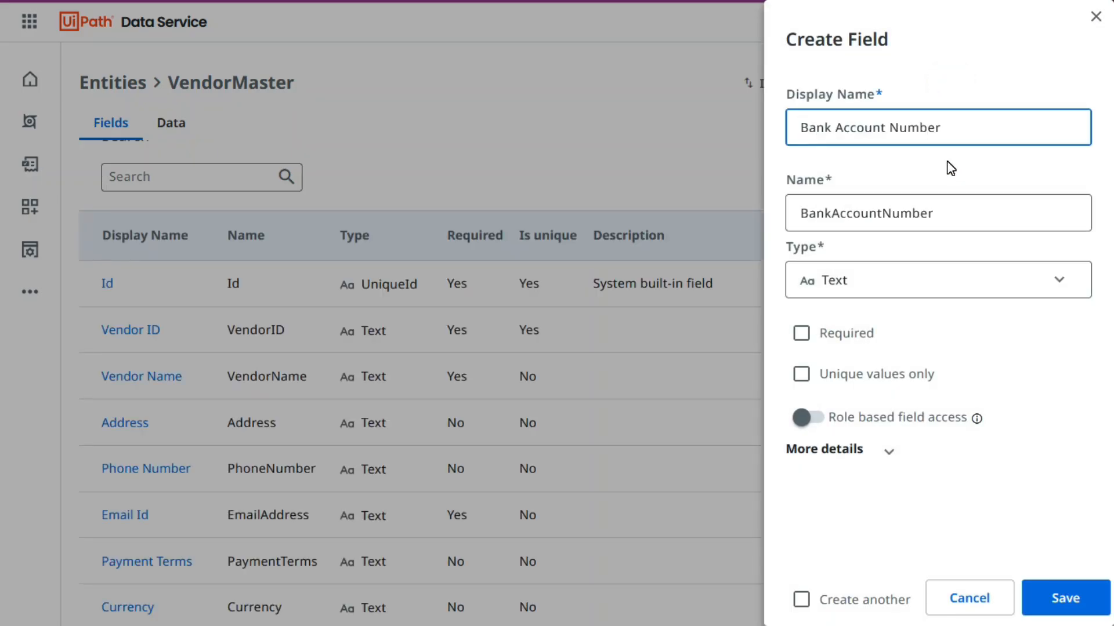
left_click(1075, 603)
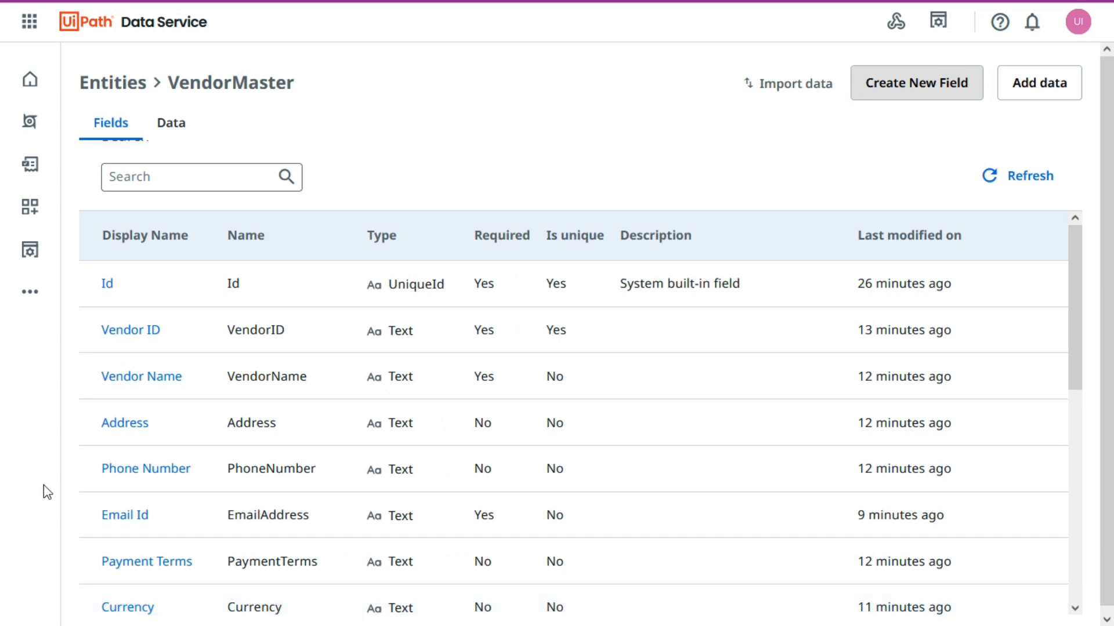
scroll(145, 522, "down", 7)
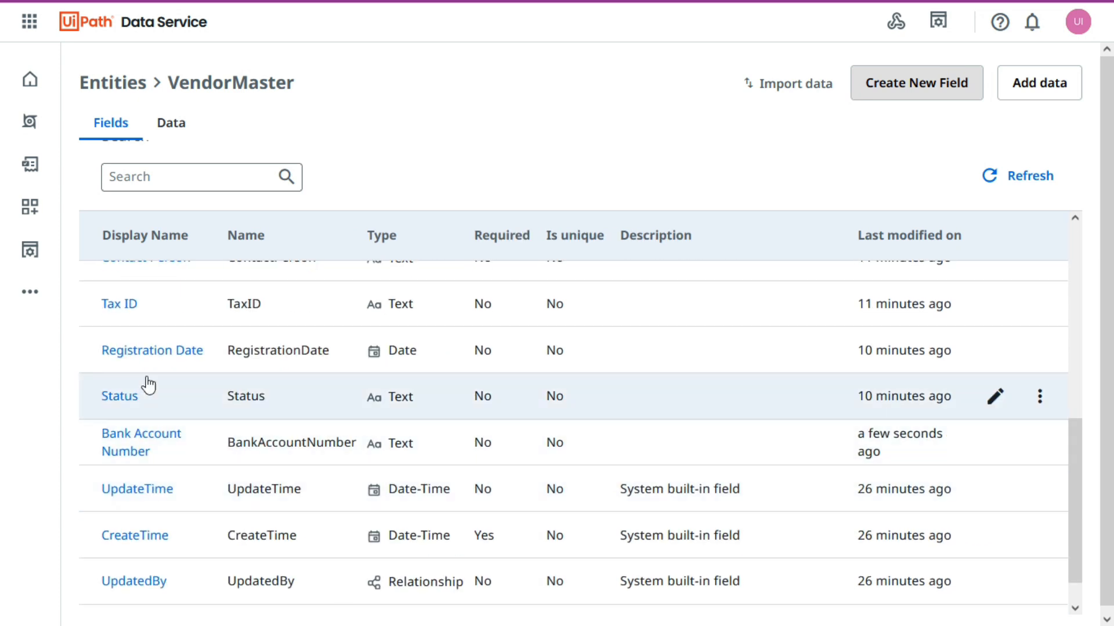
left_click(509, 75)
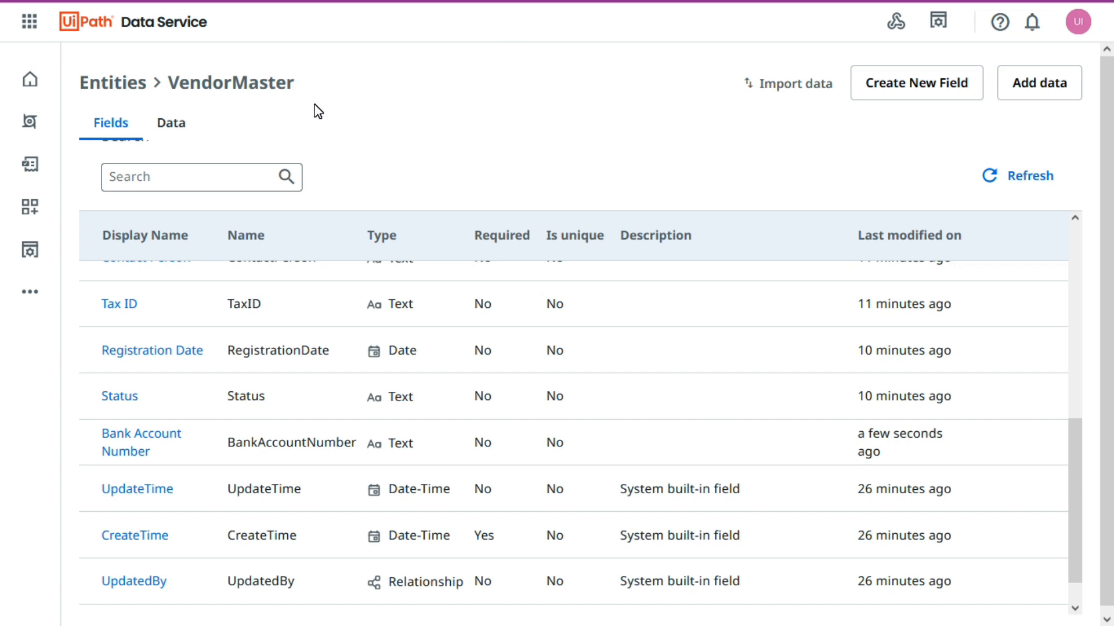
scroll(557, 493, "up", 7)
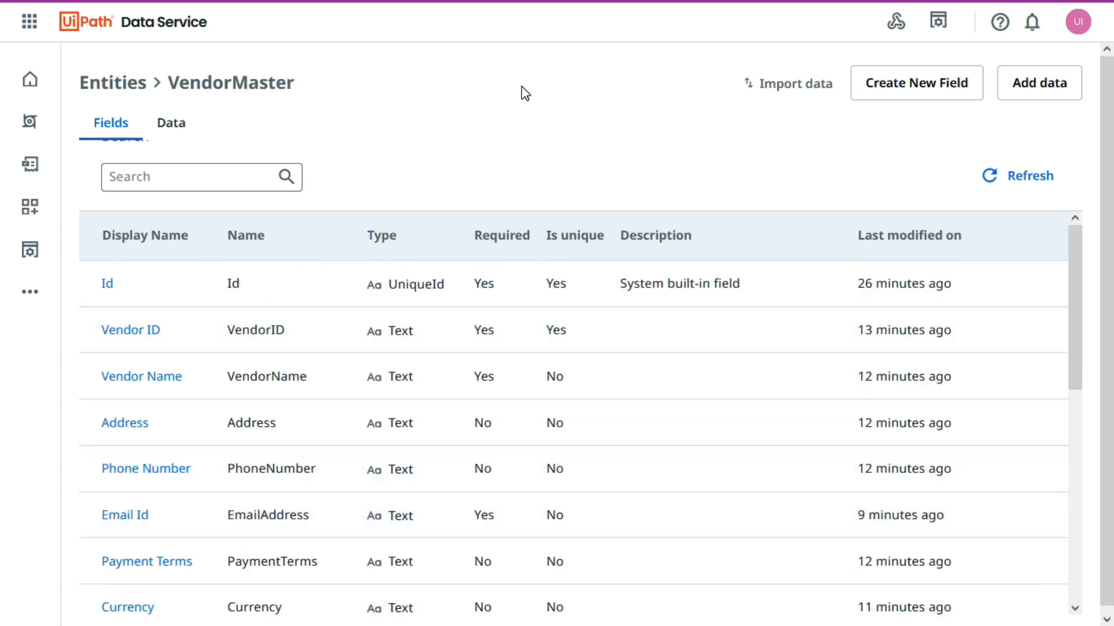
Open the VendorMaster entity's data view, start a new record and review the fields of its entry form.
left_click(172, 134)
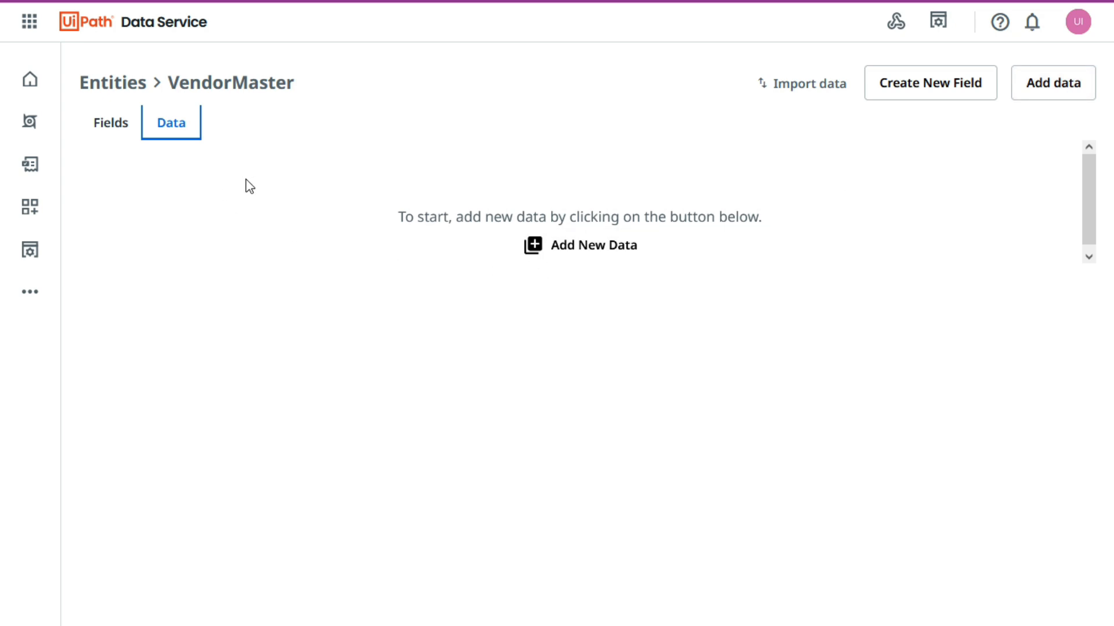
left_click(274, 394)
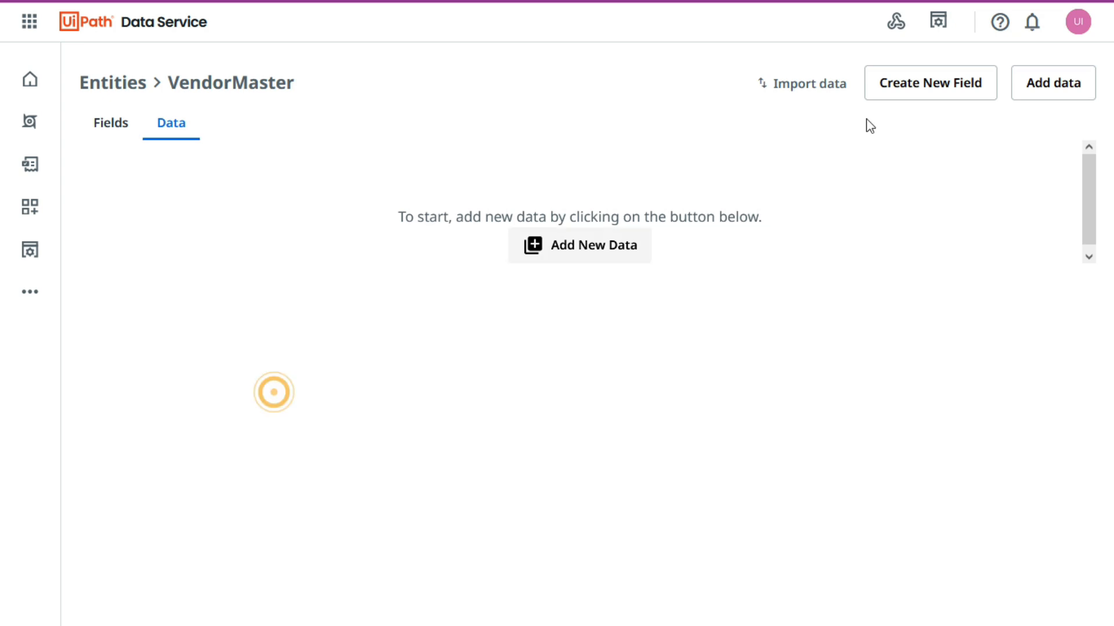
left_click(1056, 93)
scroll(919, 255, "down", 5)
scroll(925, 274, "up", 5)
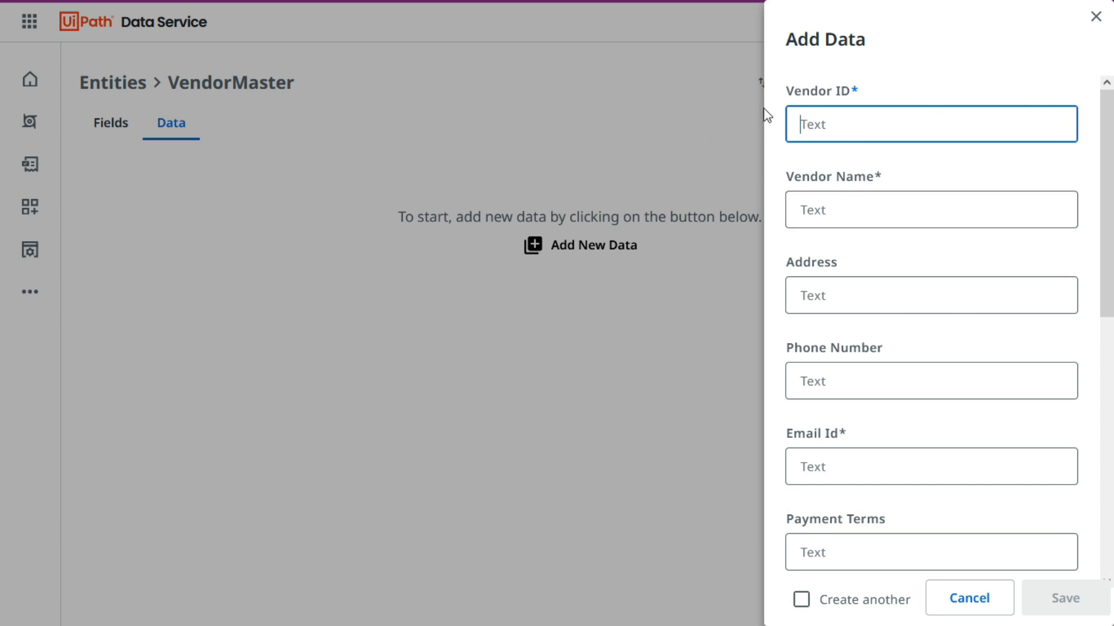
scroll(853, 207, "down", 7)
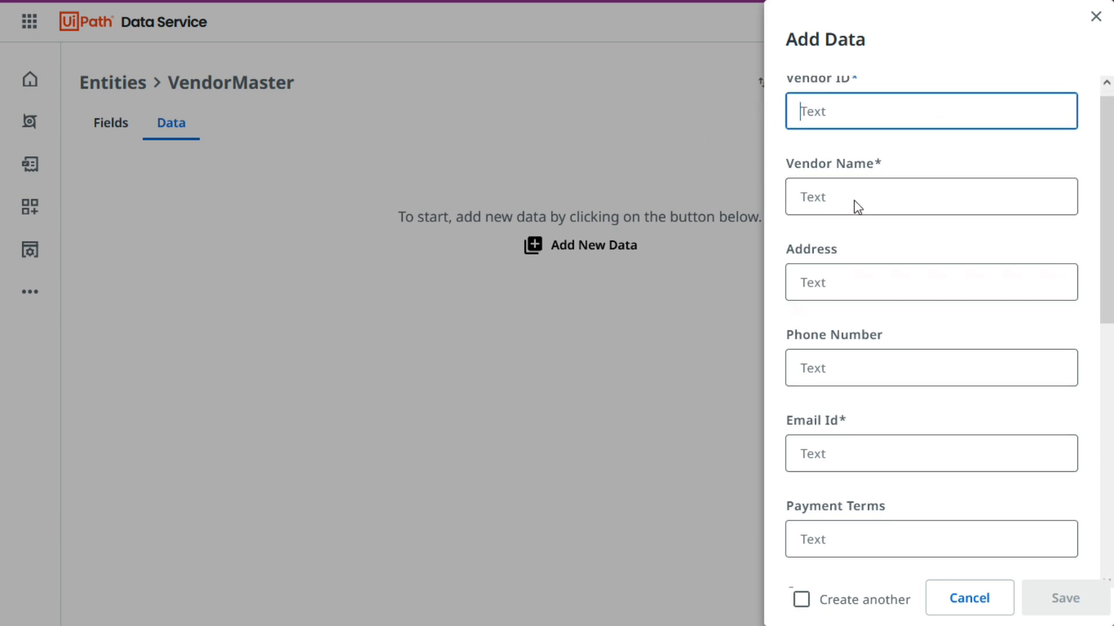
scroll(905, 325, "up", 7)
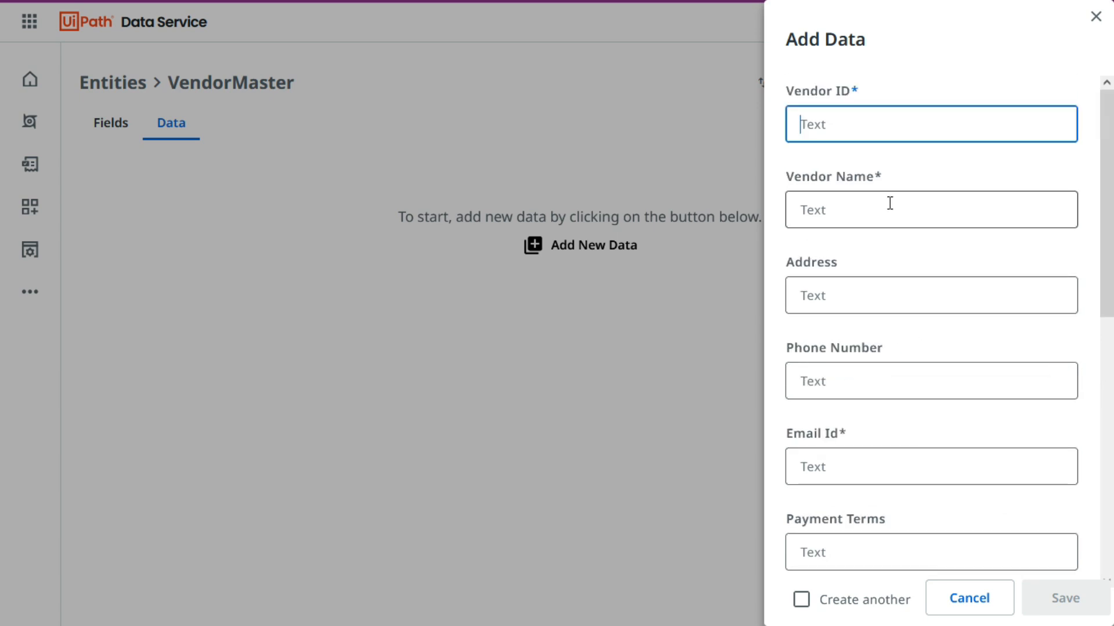
Copy the Vendor ID and the Vendor Name ABC Industries from the workbook's first data row into the new record.
key("alt+Tab")
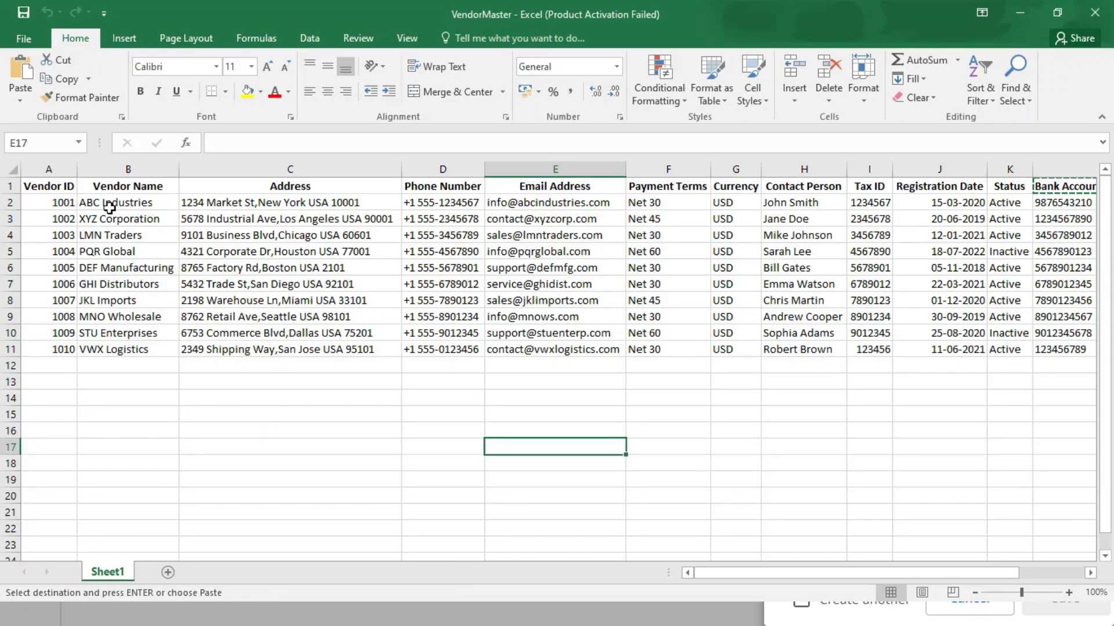
left_click(49, 202)
key("ctrl+c")
key("alt+Tab")
key("ctrl+v")
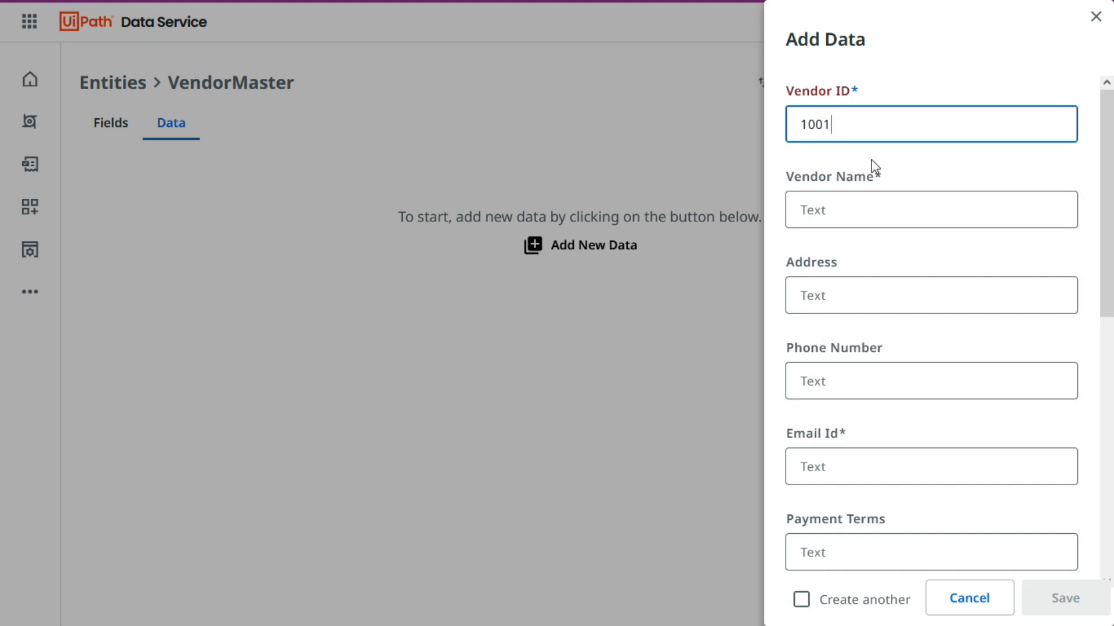
key("alt+Tab")
left_click(127, 202)
key("ctrl+c")
key("alt+Tab")
left_click(877, 210)
key("ctrl+v")
Copy the vendor's address and phone number from the same workbook row into the record's Address and Phone Number fields.
key("alt+Tab")
key("Right")
key("ctrl+c")
key("alt+Tab")
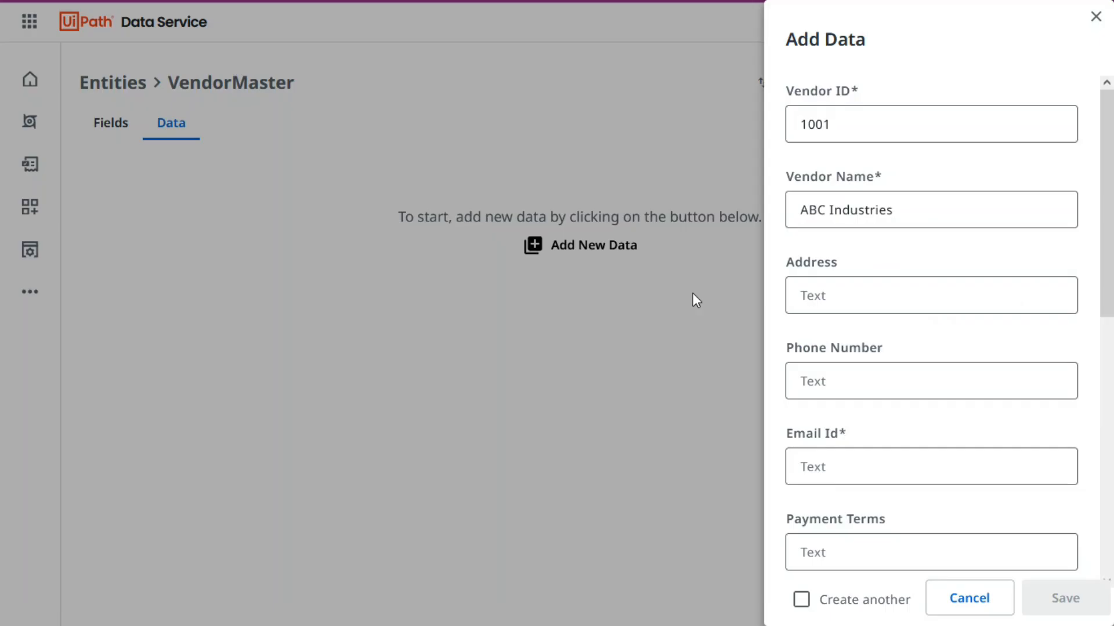
left_click(840, 298)
key("ctrl+v")
key("alt+Tab")
key("Right")
key("ctrl+c")
key("alt+Tab")
left_click(837, 387)
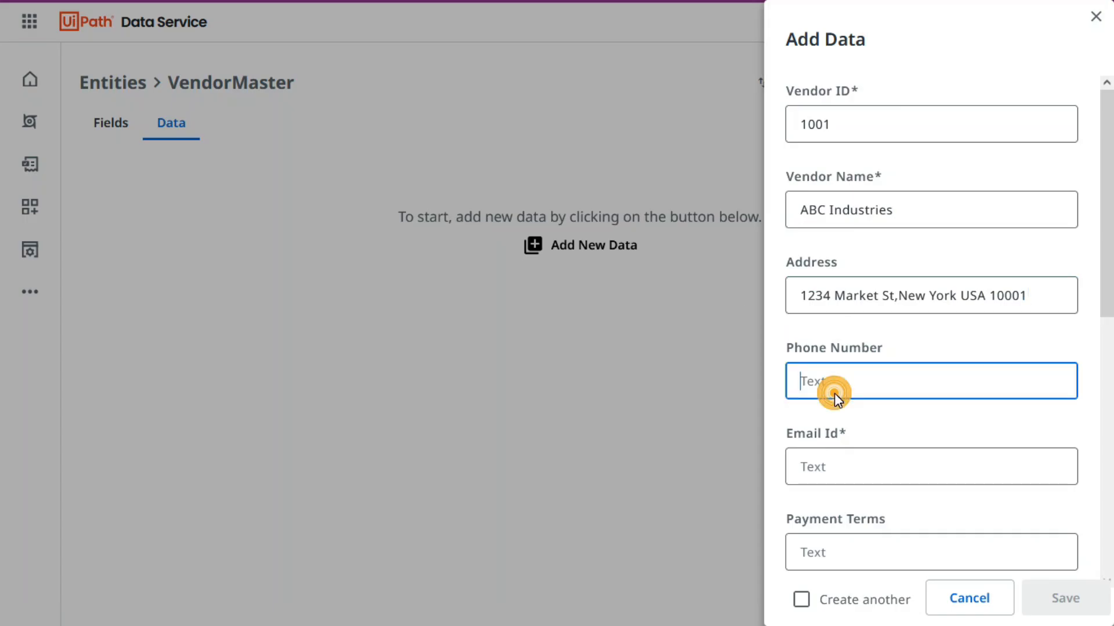
key("ctrl+v")
Copy the vendor's email address from the workbook row into the record's Email Id field.
key("Tab")
key("alt+Tab")
key("Right")
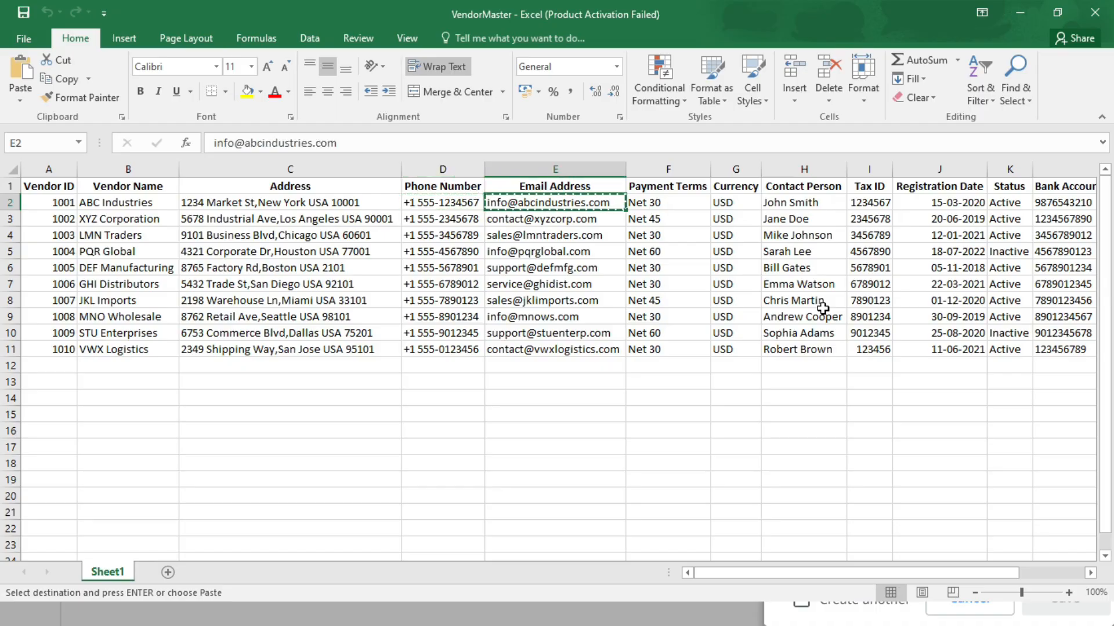
key("ctrl+c")
key("alt+Tab")
key("ctrl+v")
left_click(910, 426)
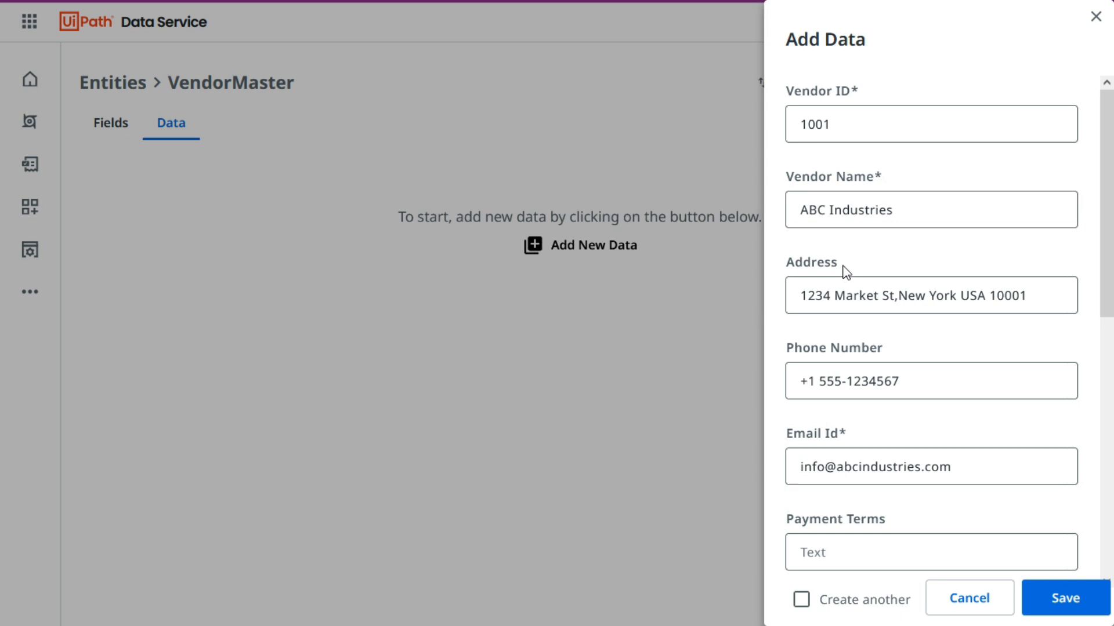
Copy the payment terms Net 30 from the ABC Industries row in the workbook into the record's Payment Terms field.
scroll(846, 272, "down", 2)
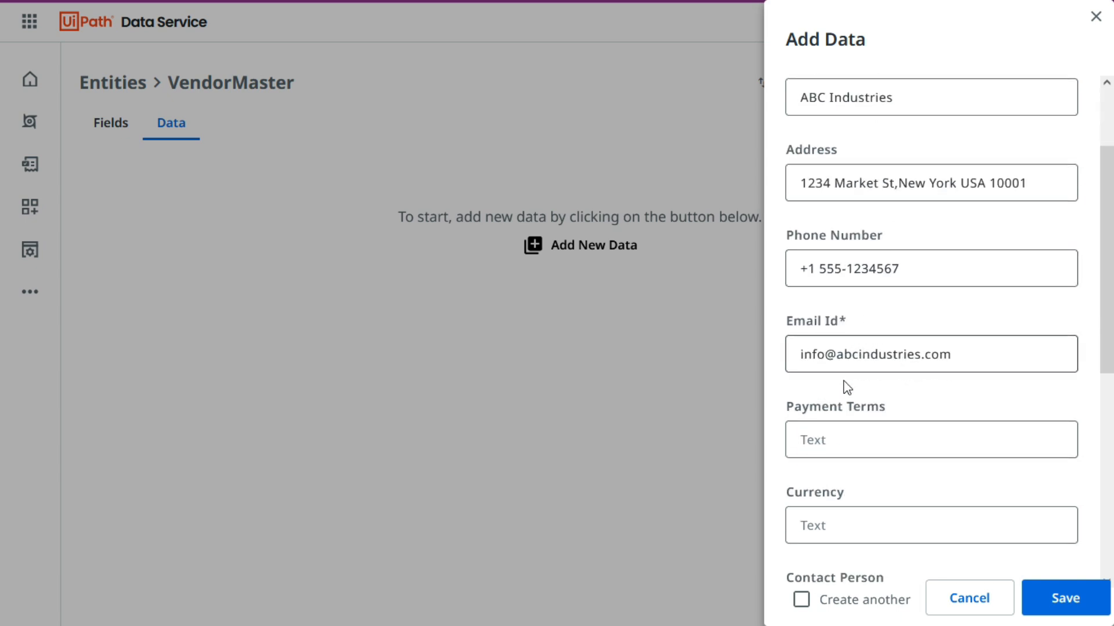
scroll(899, 345, "down", 2)
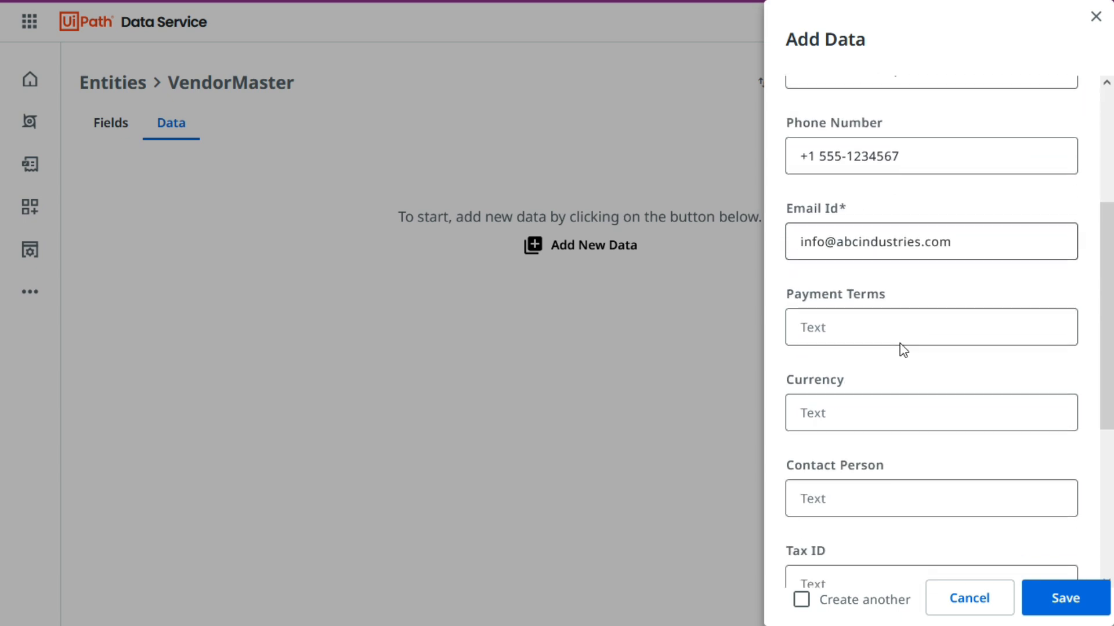
key("alt+Tab")
key("Right")
key("ctrl+c")
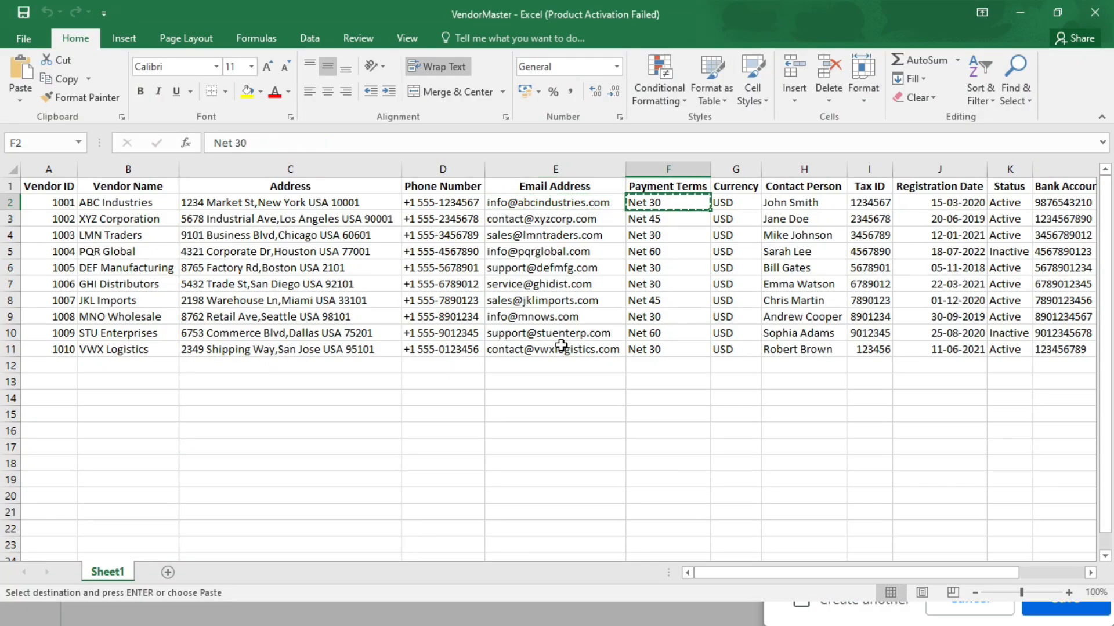
key("alt+Tab")
left_click(867, 327)
key("ctrl+v")
Copy the currency USD from the same workbook row into the record's Currency field.
key("alt+Tab")
key("Right")
key("ctrl+c")
key("alt+Tab")
left_click(865, 410)
key("ctrl+v")
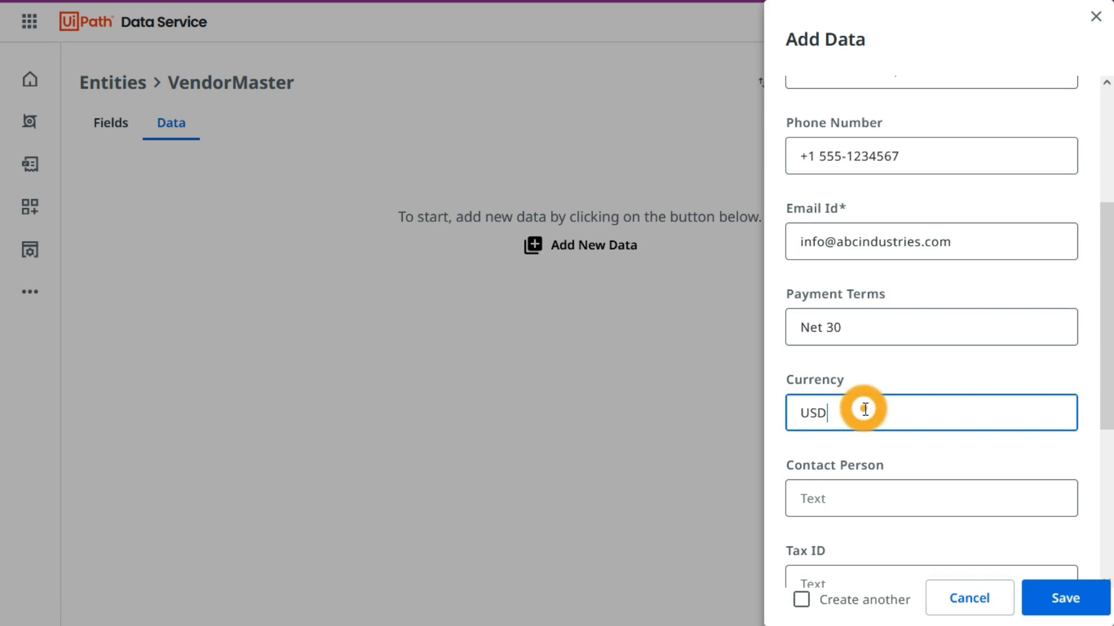
Copy the contact person's name from the workbook row into the record's Contact Person field.
key("alt+Tab")
key("Right")
key("ctrl+c")
key("alt+Tab")
left_click(876, 486)
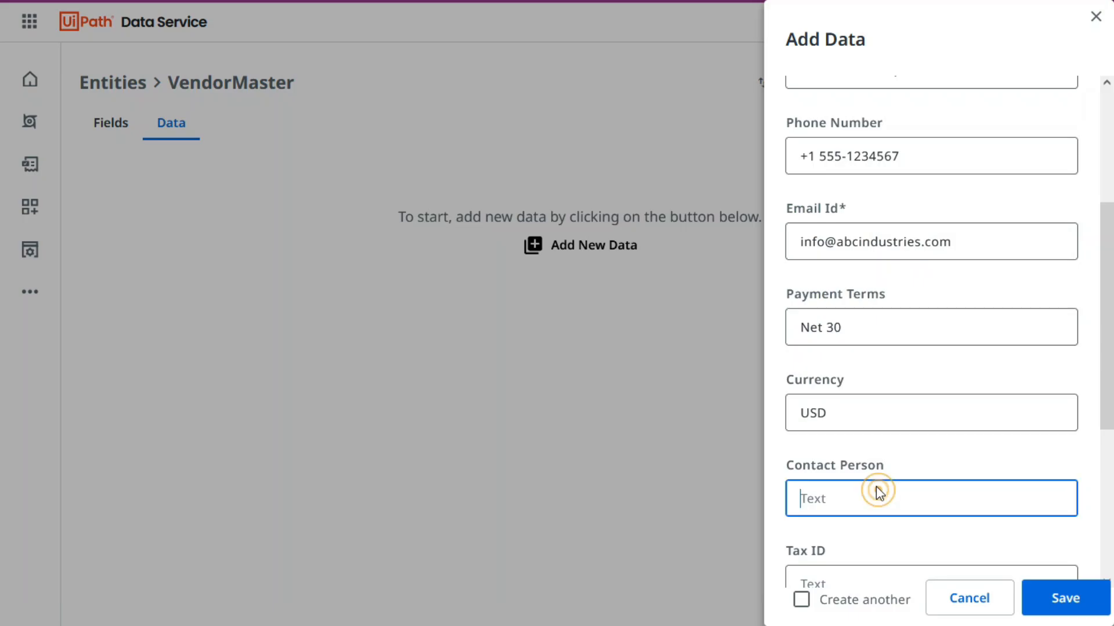
key("ctrl+v")
Copy the vendor's tax ID from the workbook row into the record's Tax ID field.
key("Tab")
key("alt+Tab")
key("Right")
key("ctrl+c")
key("alt+Tab")
key("ctrl+v")
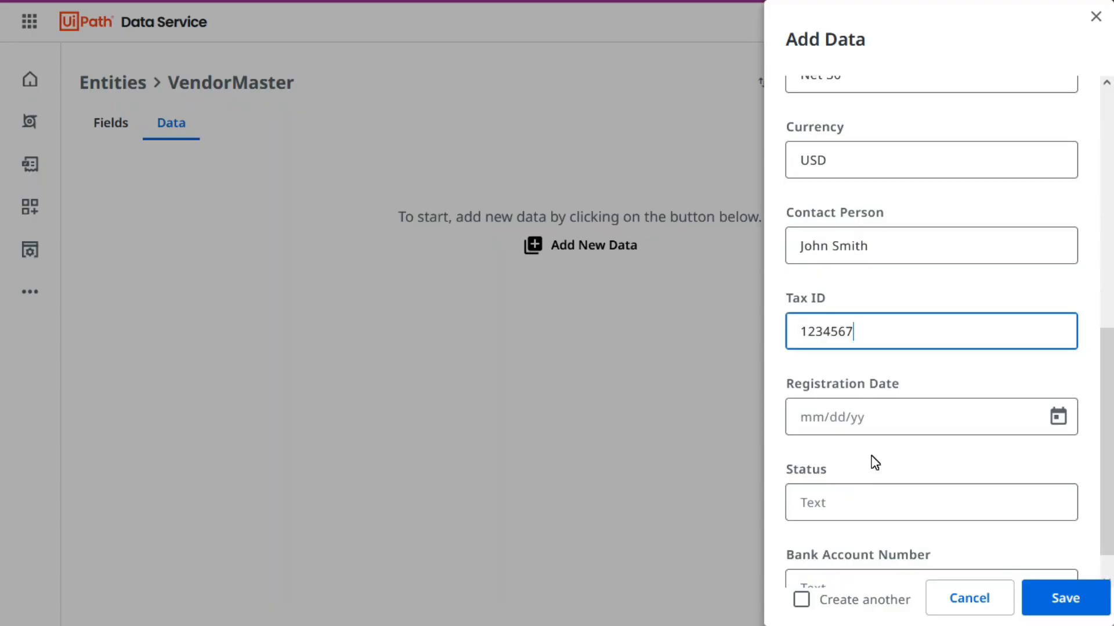
Try to paste the registration date 15-03-2020 from the workbook row into the Registration Date field, then clear the field.
key("alt+Tab")
key("Right")
key("ctrl+c")
key("alt+Tab")
left_click(852, 418)
key("alt+Tab")
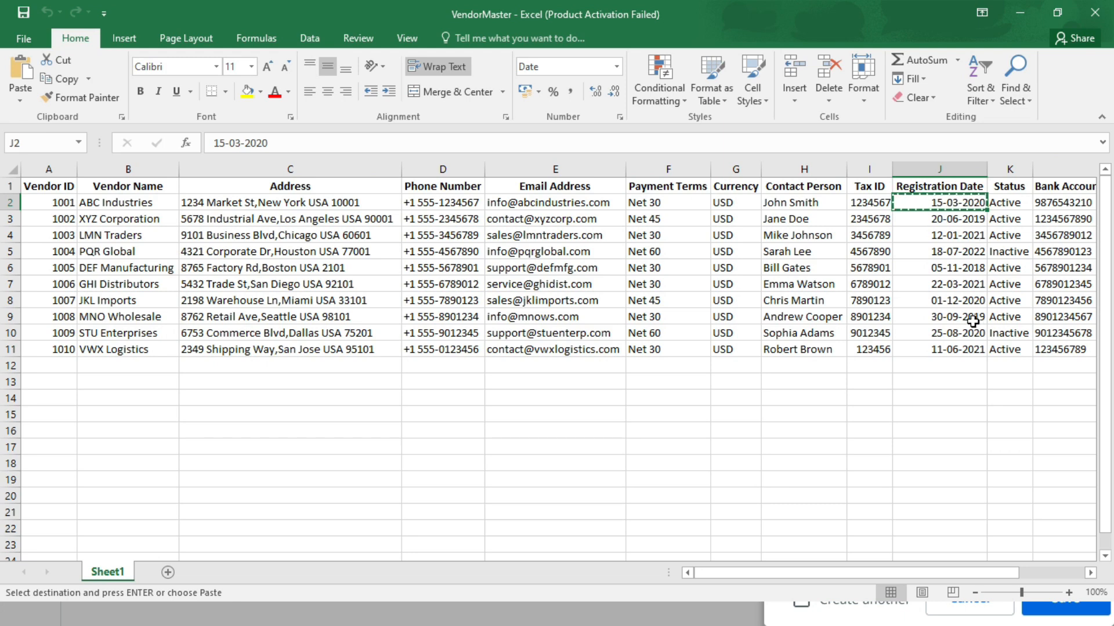
key("alt+Tab")
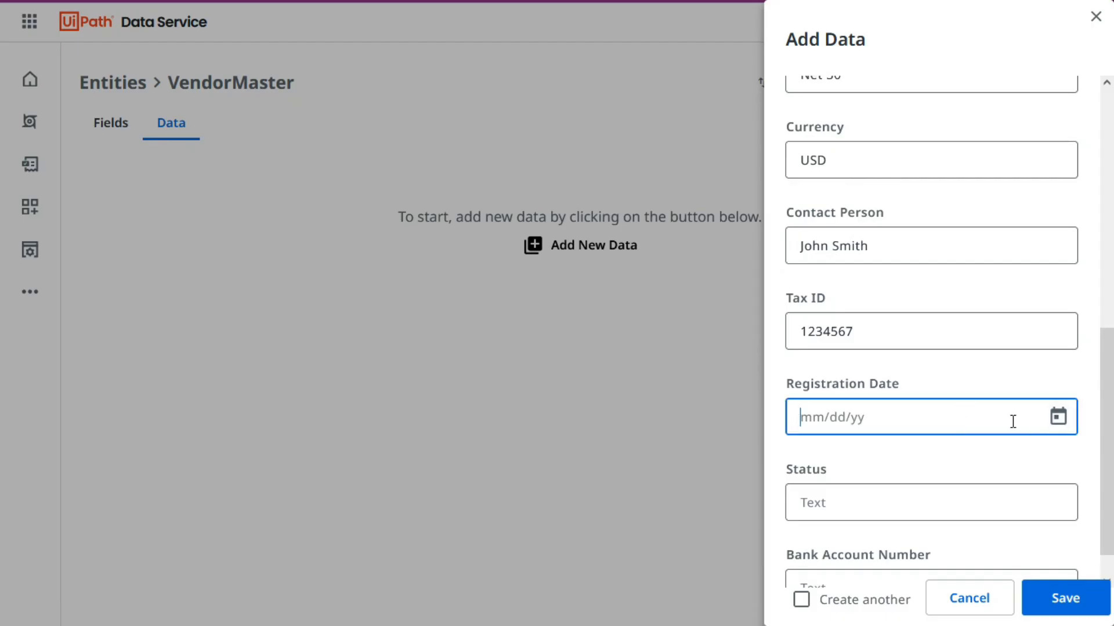
key("ctrl+v")
key("ctrl+a")
key("BackSpace")
Set the Registration Date to 3/15/2020 with the calendar picker and check it against the workbook row.
left_click(1061, 421)
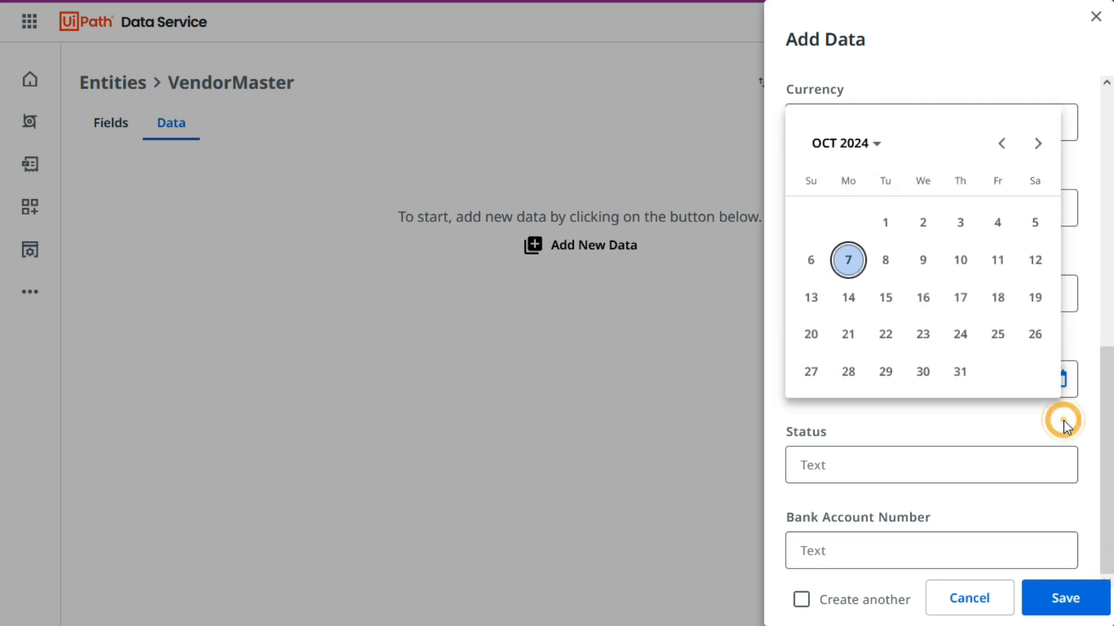
left_click(887, 151)
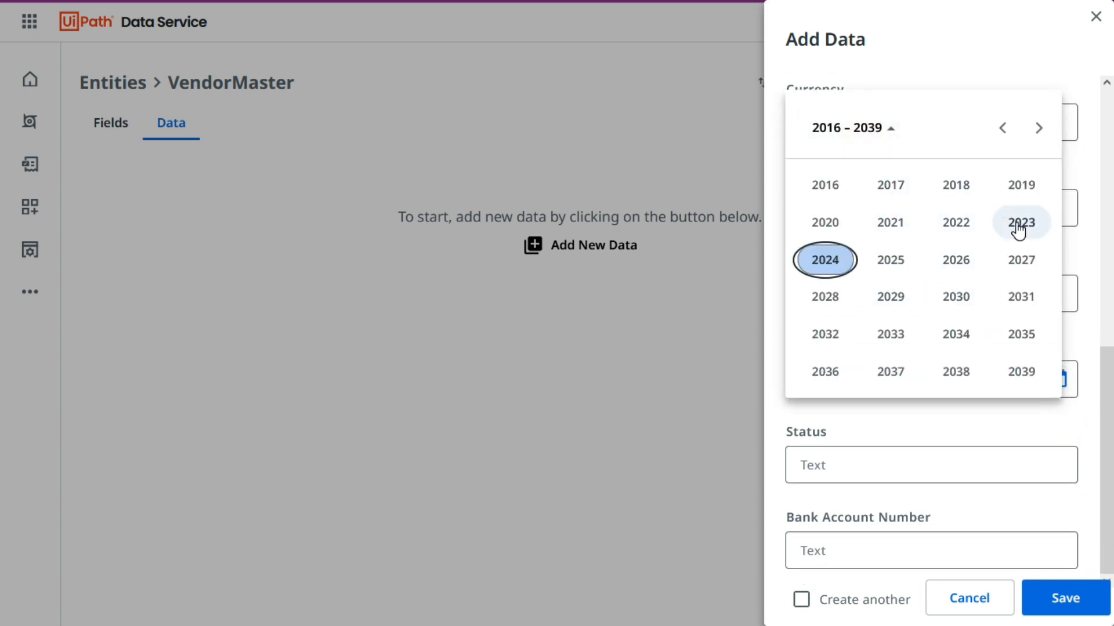
left_click(832, 224)
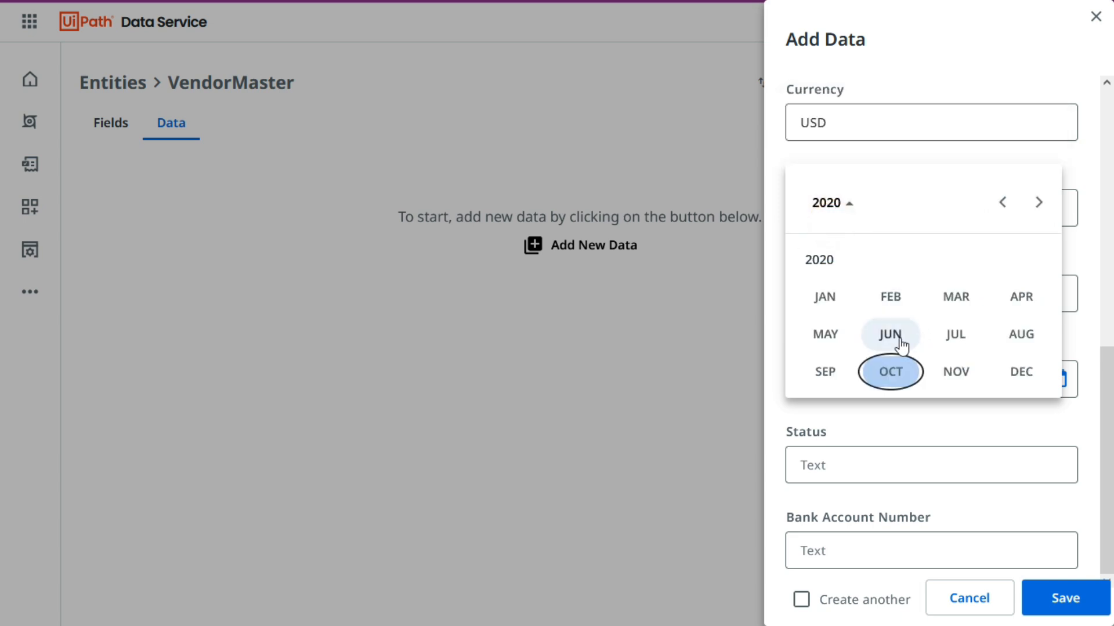
left_click(957, 298)
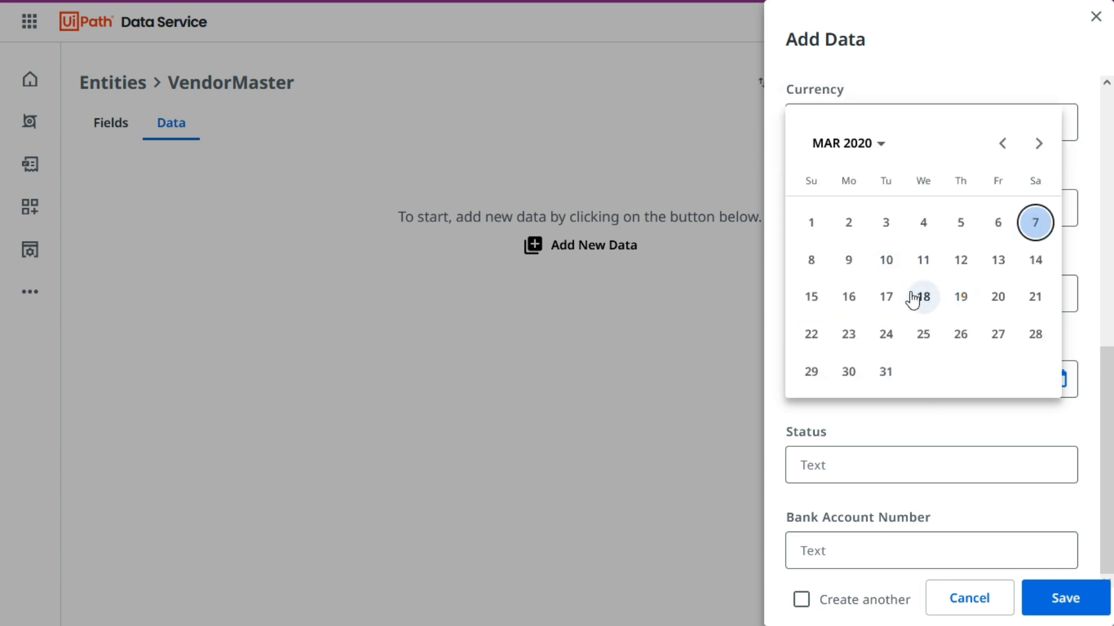
left_click(811, 296)
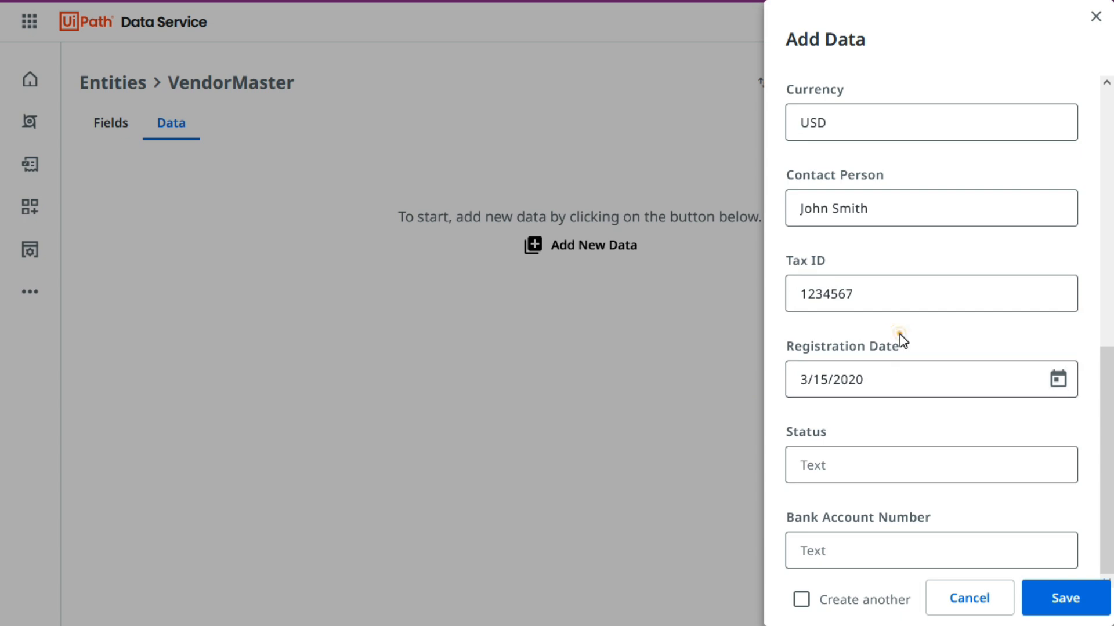
key("alt+Tab")
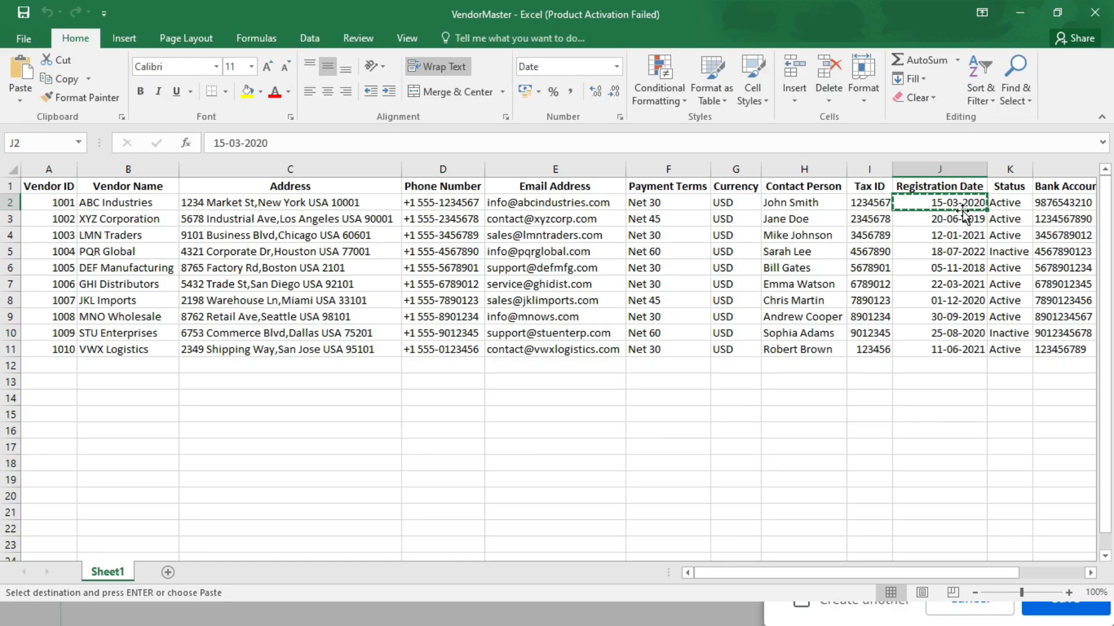
key("alt+Tab")
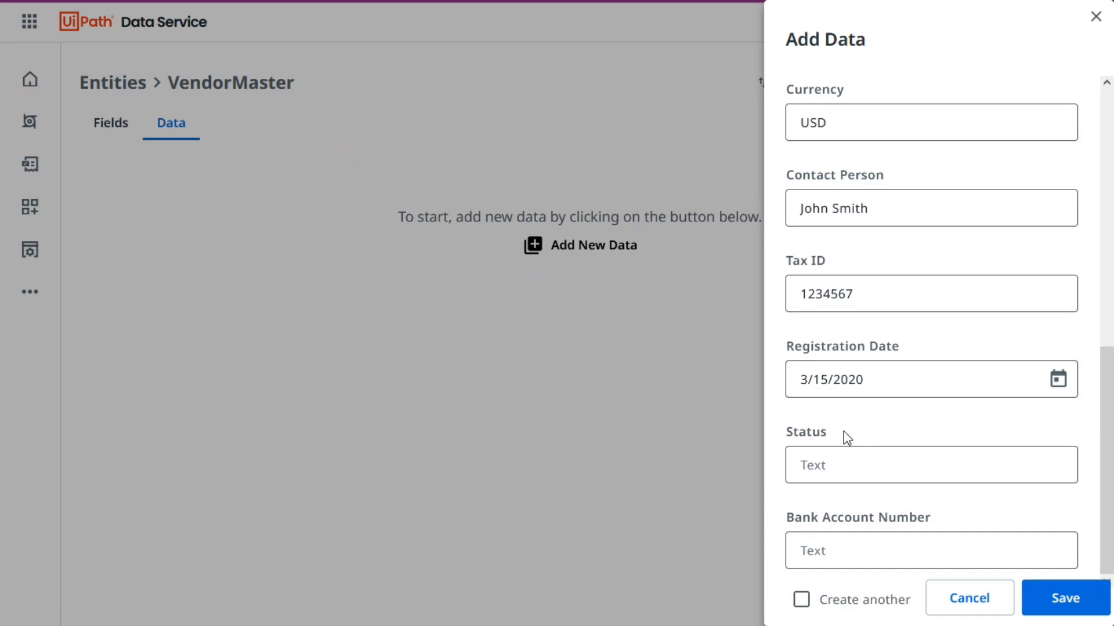
Copy the status Active from the workbook row into the record's Status field.
key("alt+Tab")
key("Right")
key("ctrl+c")
key("alt+Tab")
left_click(868, 462)
key("ctrl+v")
Copy the vendor's bank account number from the workbook row into the record's Bank Account Number field.
key("alt+Tab")
key("Right")
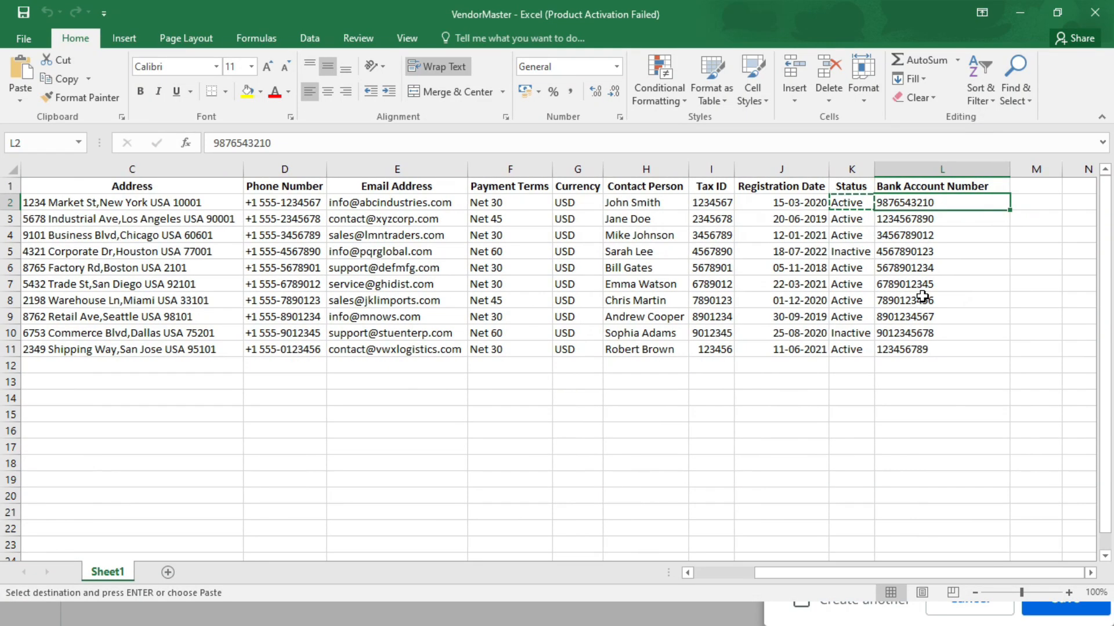
key("ctrl+c")
key("alt+Tab")
left_click(870, 549)
key("ctrl+v")
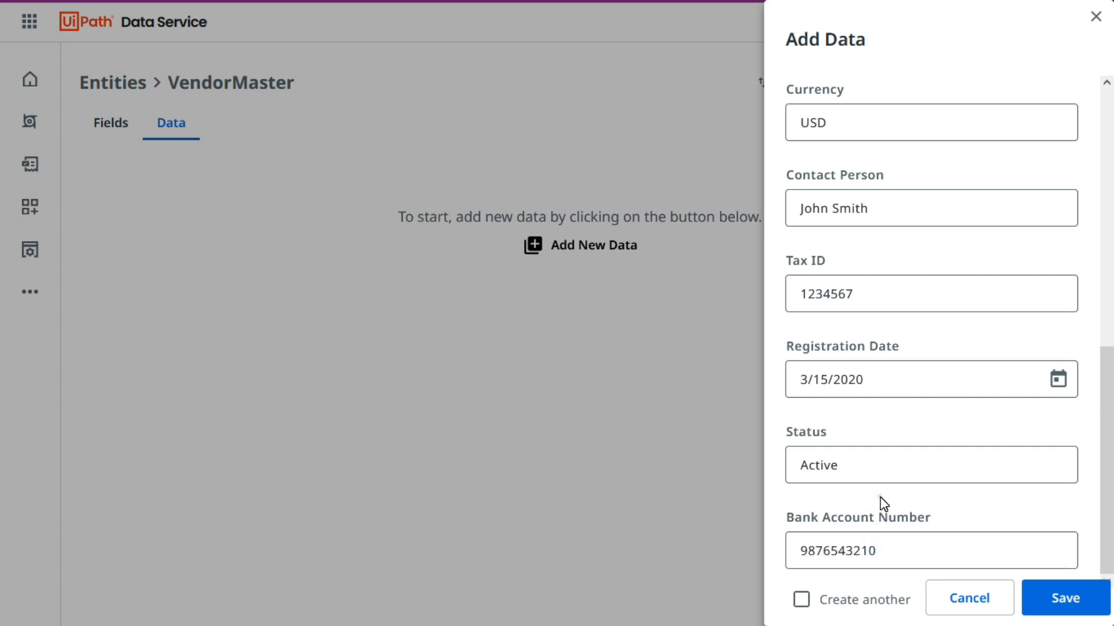
Compare the filled form with the workbook row, and save the ABC Industries record with Create another enabled.
left_click(915, 380)
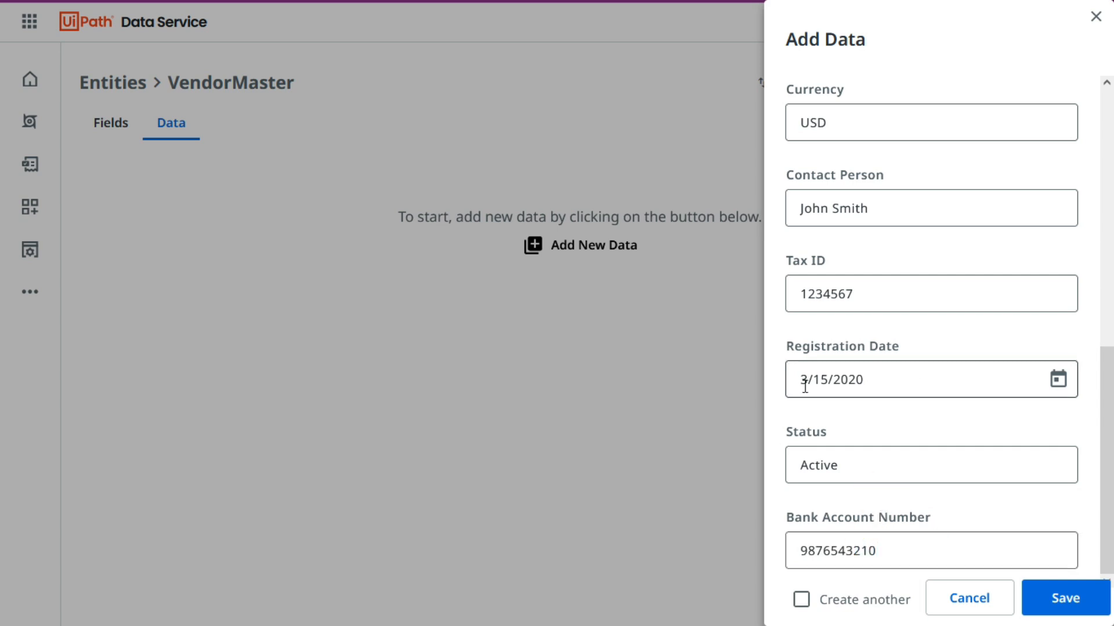
key("alt+Tab")
left_click_drag(905, 573, 844, 573)
key("alt+Tab")
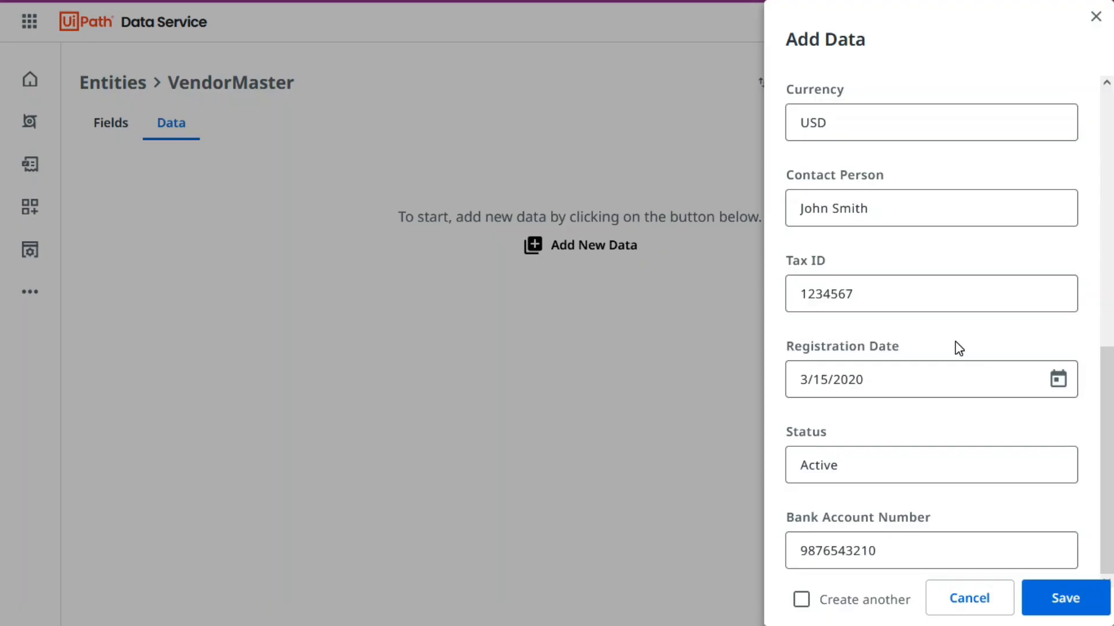
left_click(802, 604)
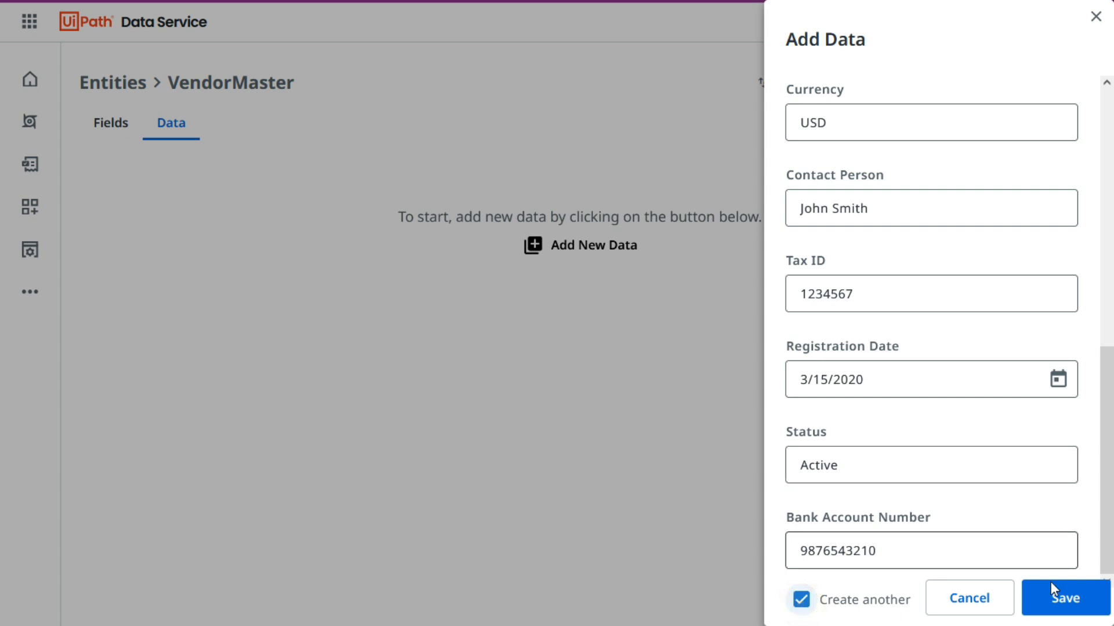
left_click(1072, 605)
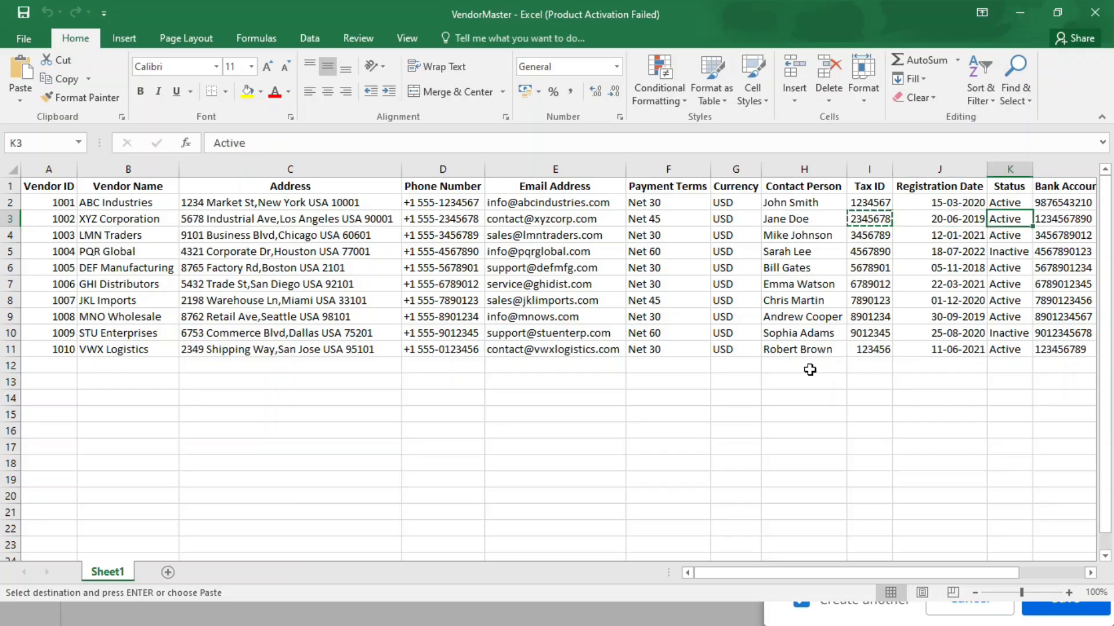
Fill in the second vendor's status Active and bank account number from the workbook, and save the record with Create another disabled.
key("ctrl+c")
key("alt+Tab")
left_click(838, 465)
key("ctrl+v")
left_click(836, 552)
key("ctrl+v")
left_click(801, 600)
left_click(1065, 602)
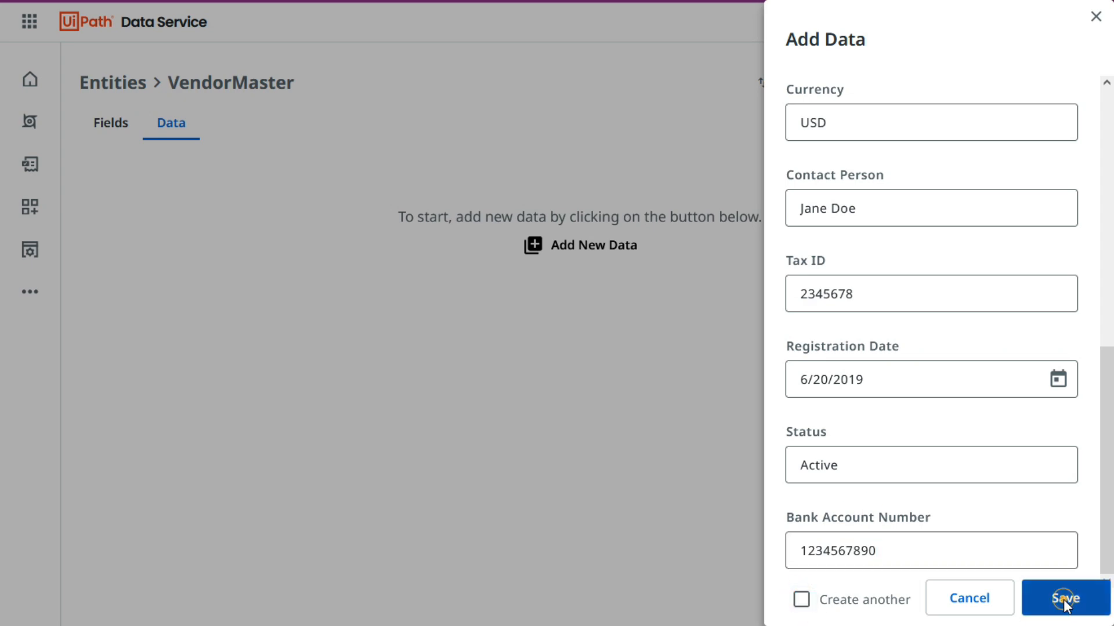
Refresh the entities list to check VendorMaster's record count, and reopen the entity to view its fields and data.
left_click(427, 438)
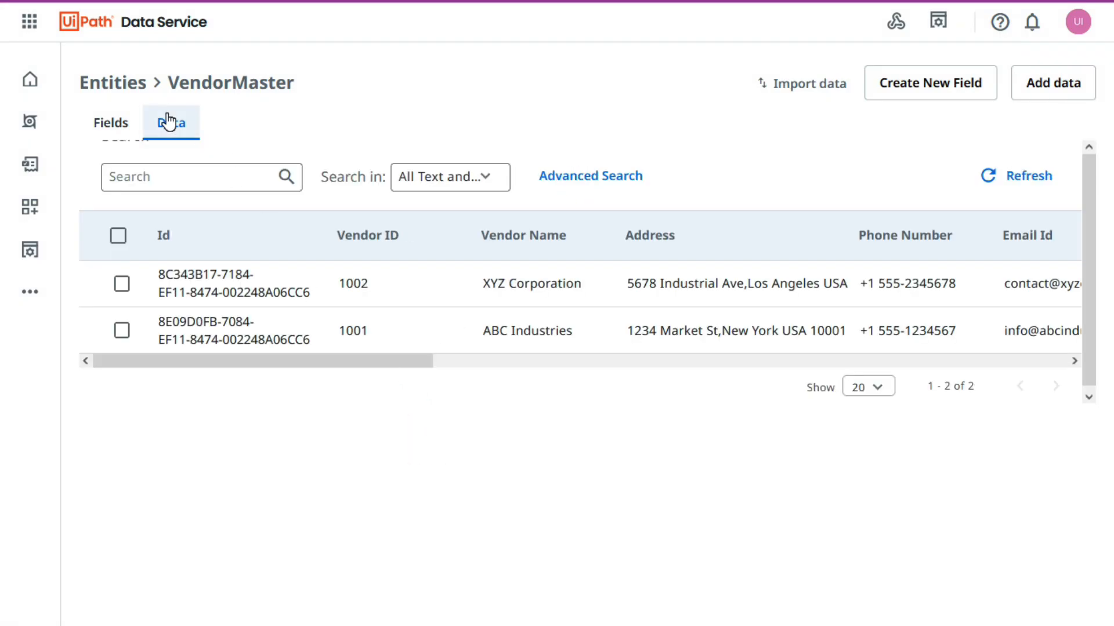
left_click(134, 90)
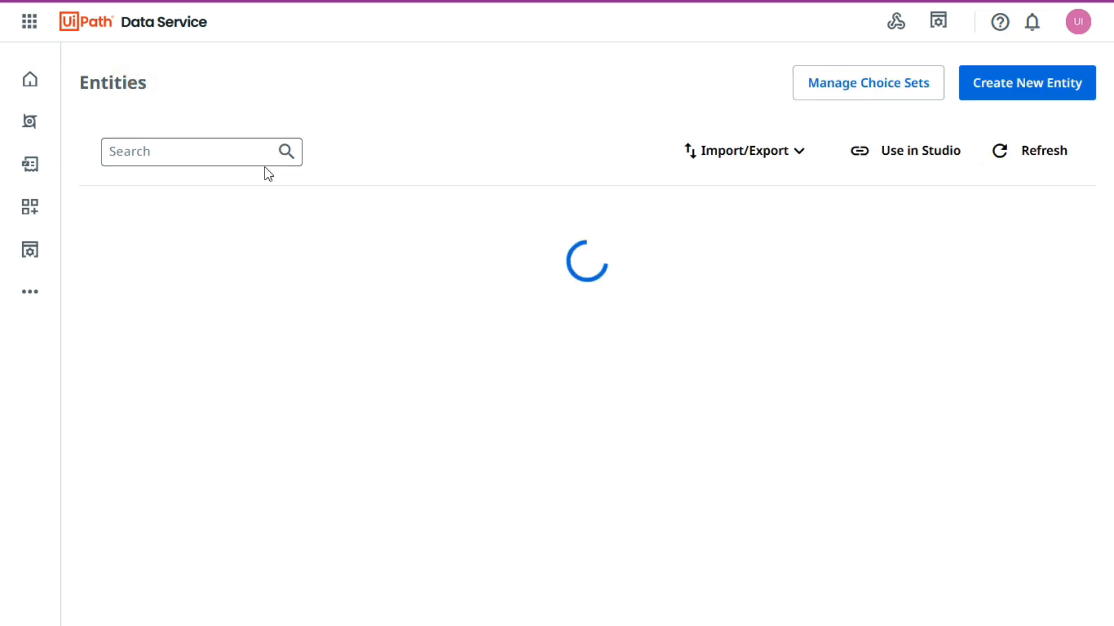
left_click(1033, 158)
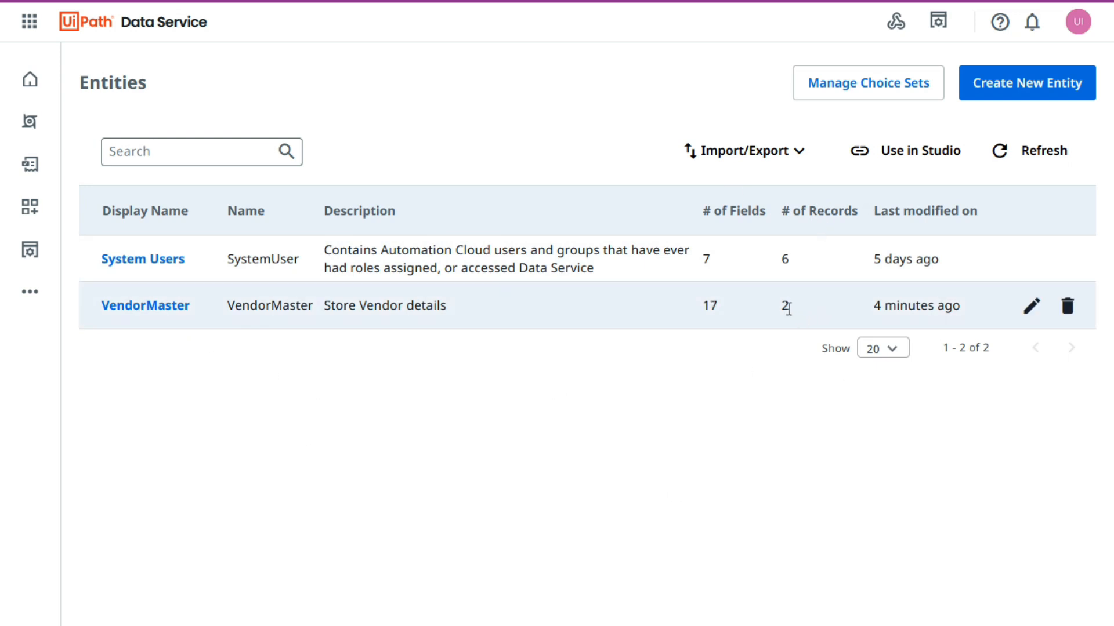
left_click(150, 306)
scroll(199, 256, "down", 8)
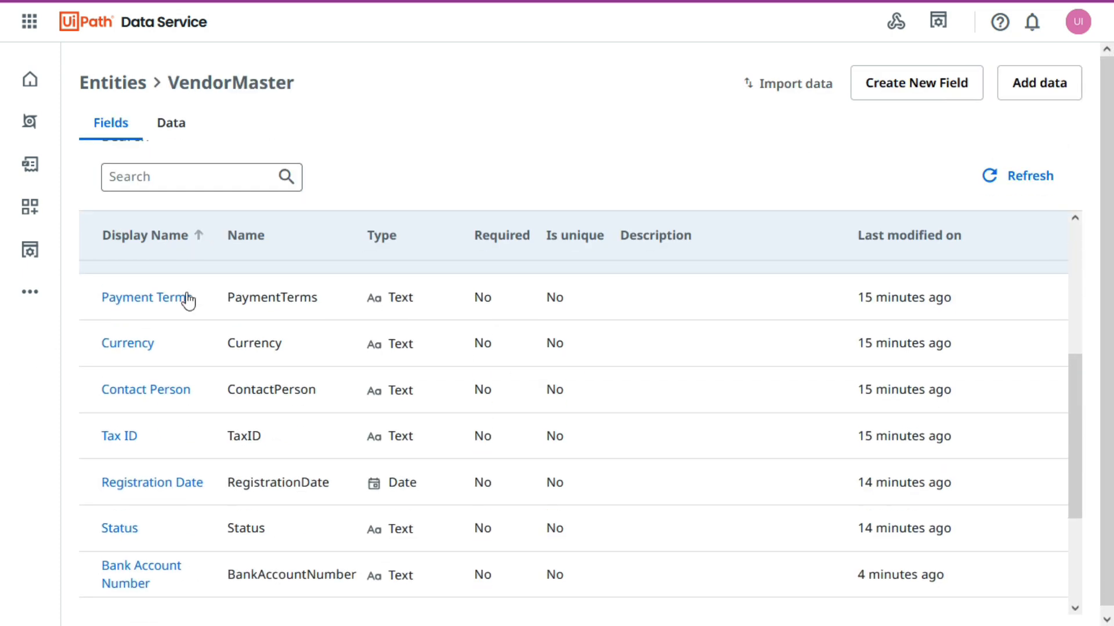
left_click(169, 119)
left_click_drag(298, 361, 194, 361)
left_click(619, 451)
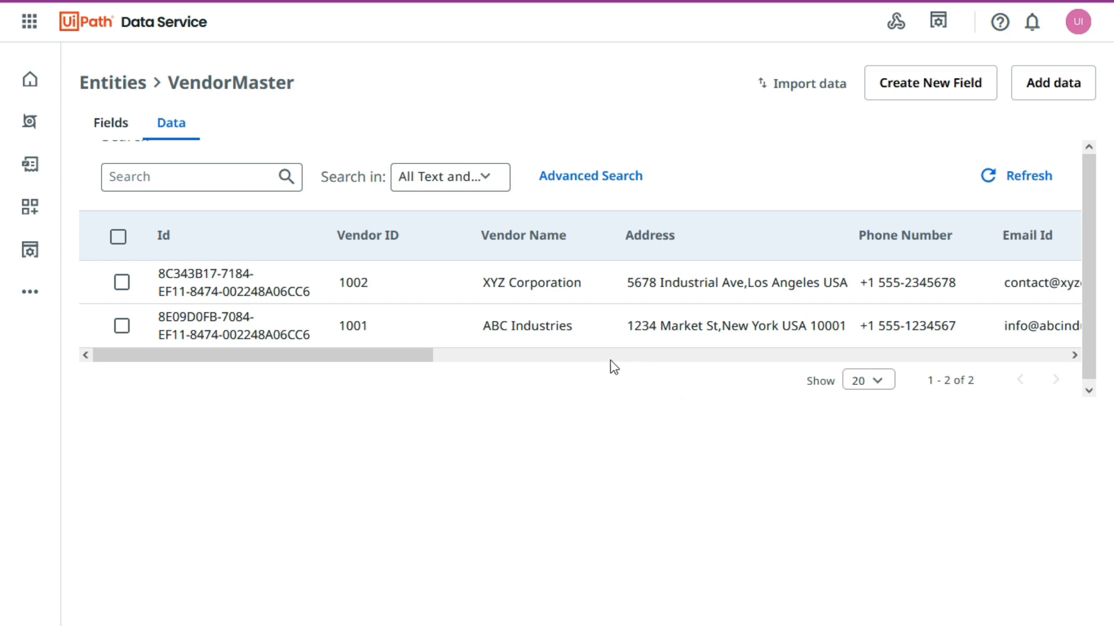
Change the vendor name XYZ Corporation to XYZ Industries directly in the data table.
left_click_drag(341, 355, 402, 357)
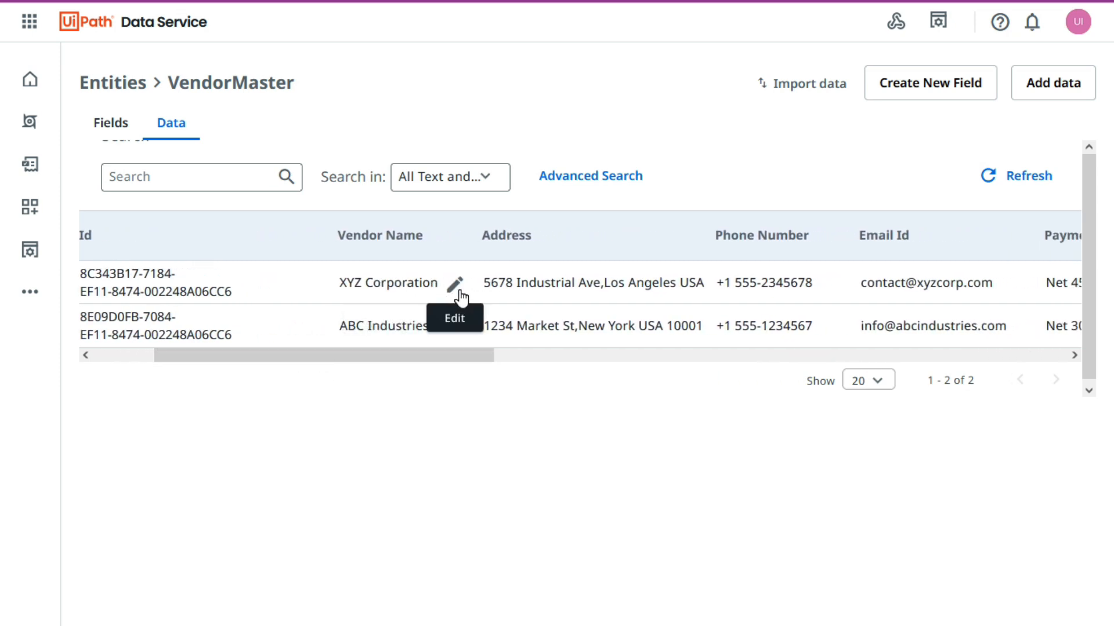
left_click(454, 286)
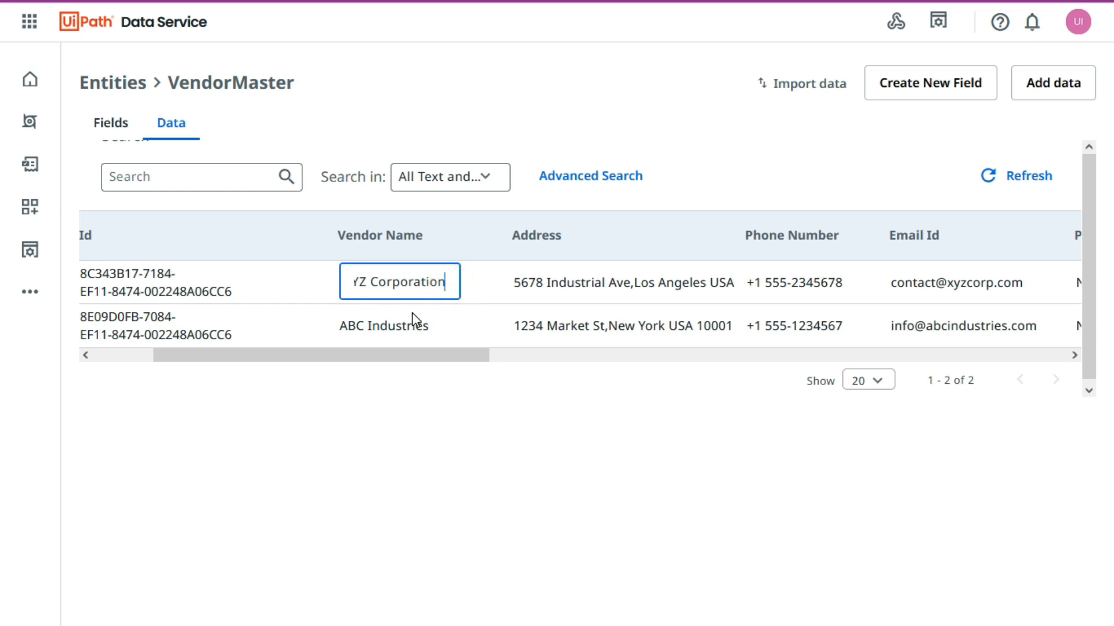
double_click(372, 285)
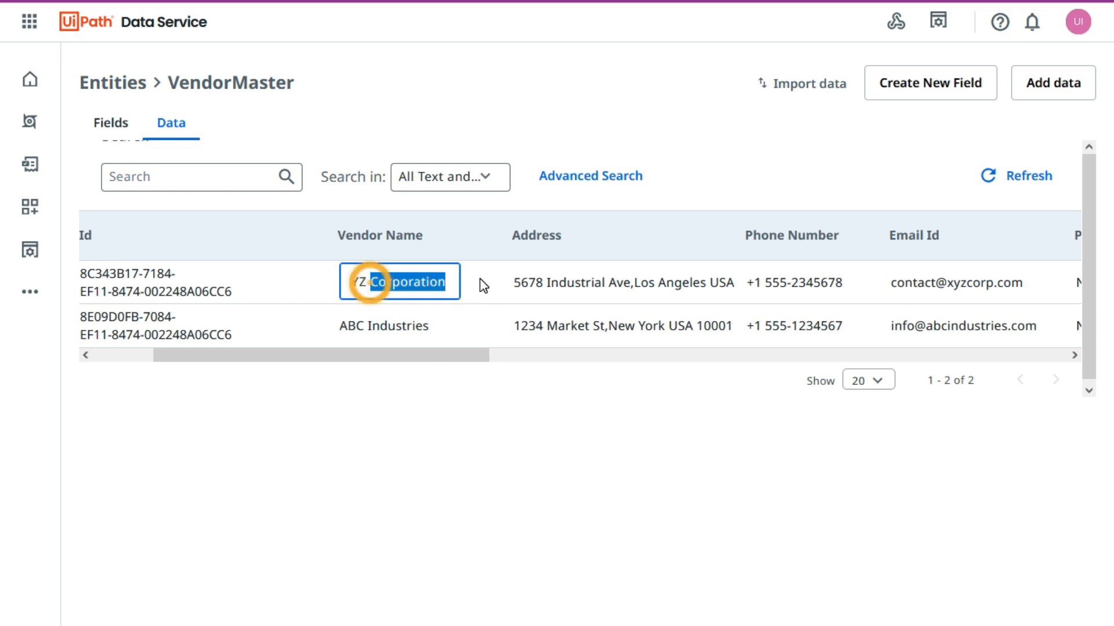
type("Industries")
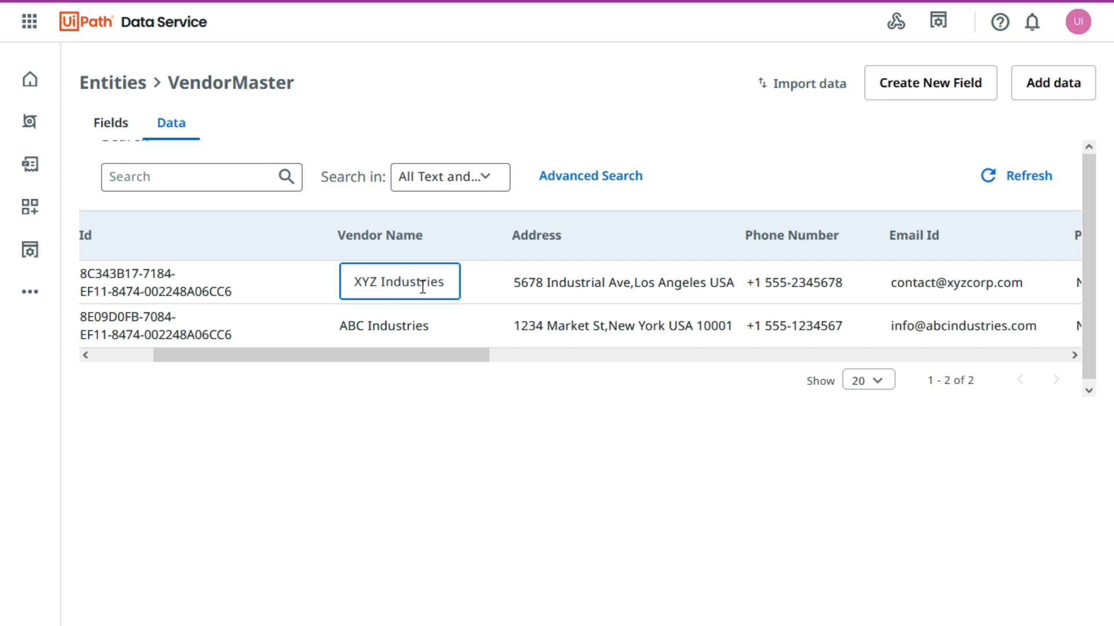
left_click(487, 279)
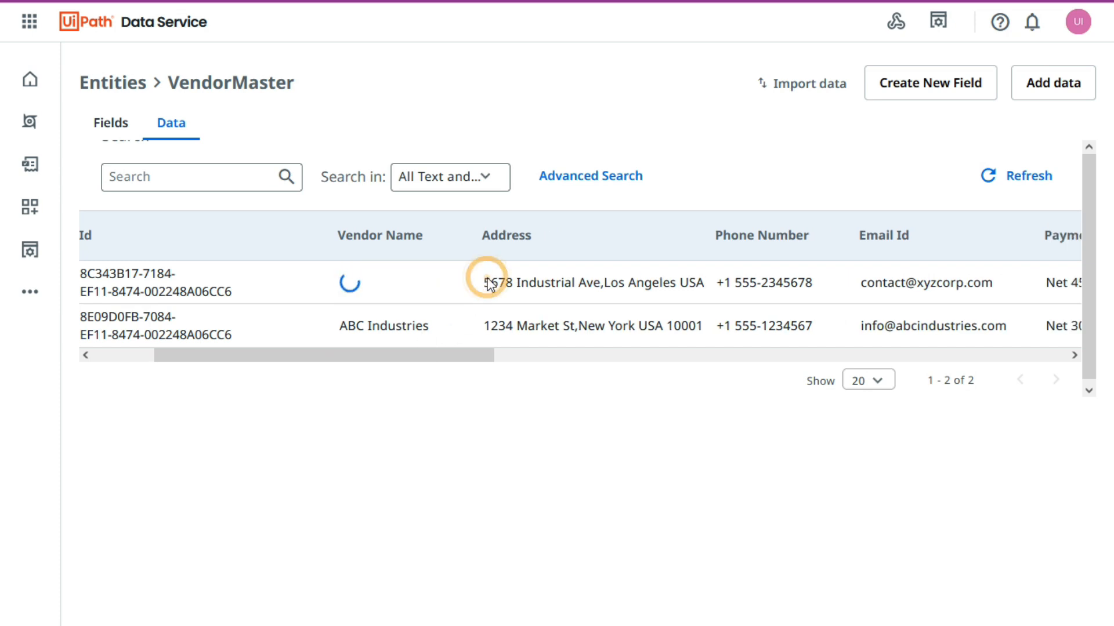
Examine the vendor records across the data table's columns and see which cells can be edited in place.
left_click_drag(330, 355, 375, 464)
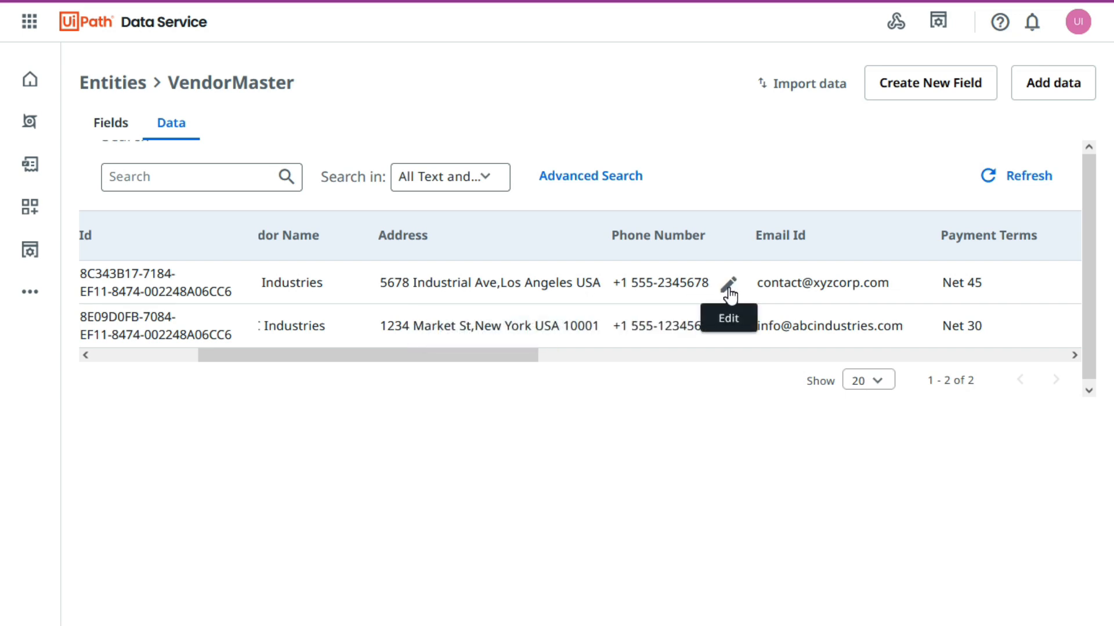
left_click(290, 281)
left_click(489, 287)
left_click(666, 281)
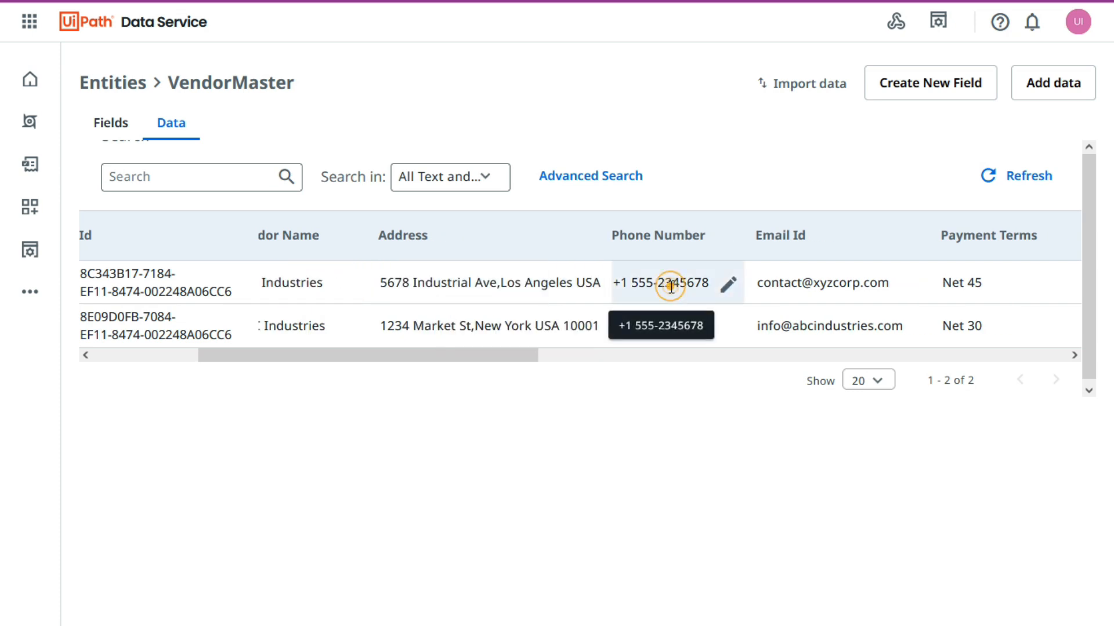
left_click(586, 401)
left_click(393, 355)
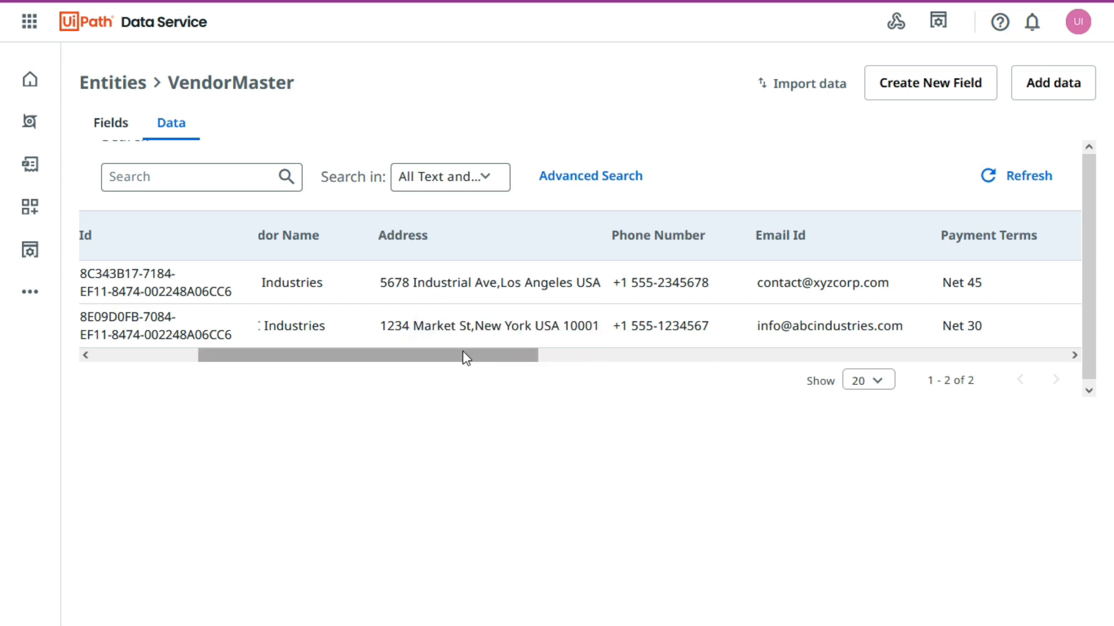
left_click_drag(429, 356, 229, 356)
left_click(266, 459)
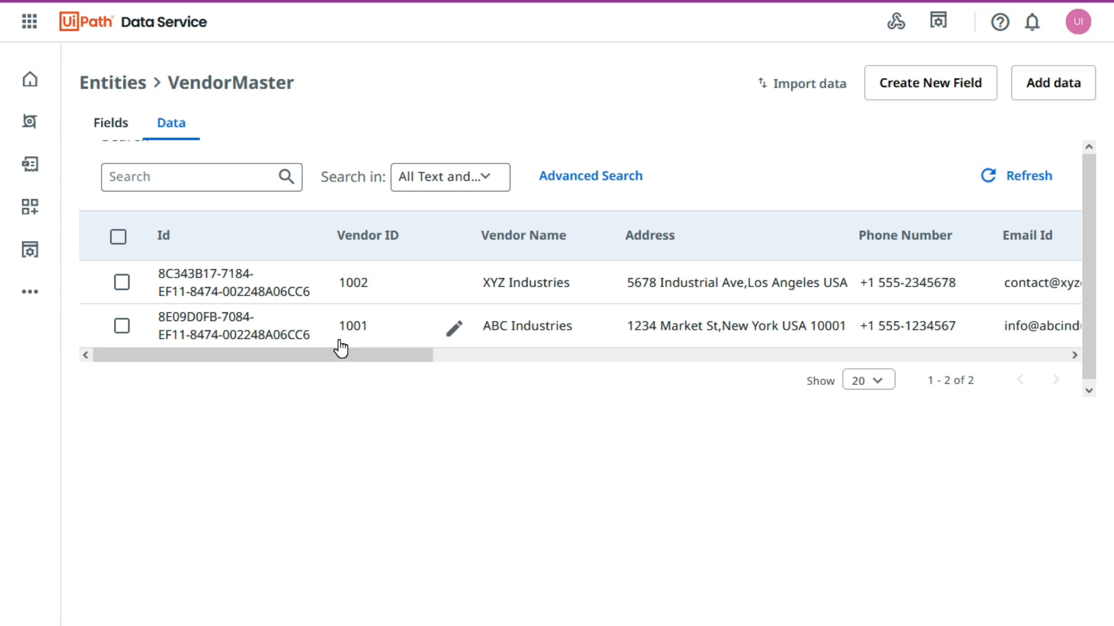
left_click(363, 447)
Delete the XYZ Industries record with Vendor ID 1002 from the VendorMaster data.
left_click(123, 284)
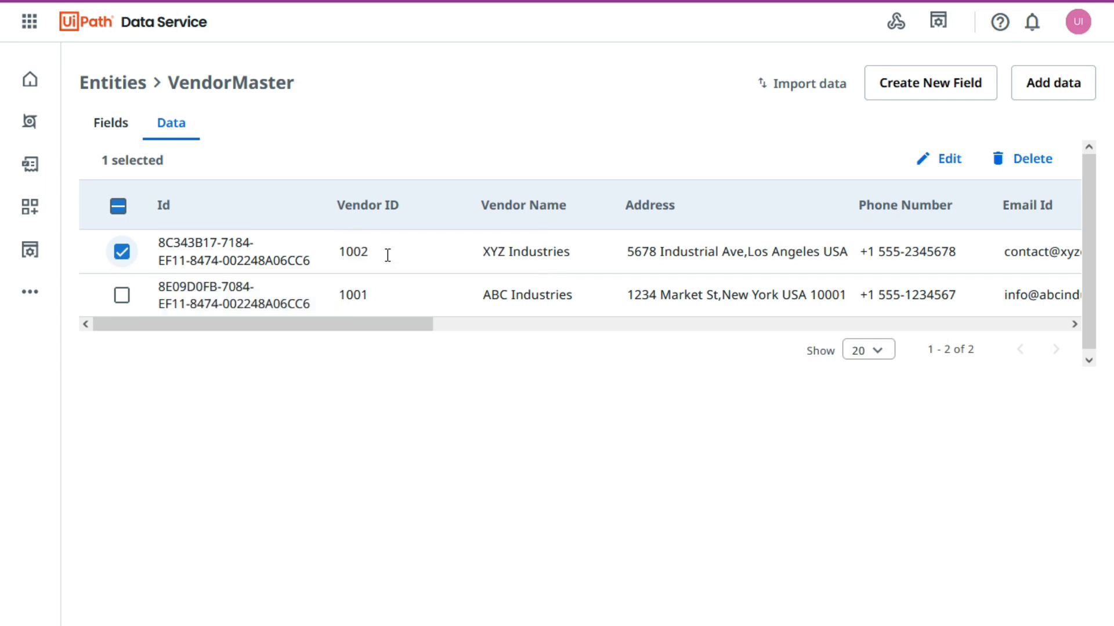
left_click_drag(356, 326, 812, 336)
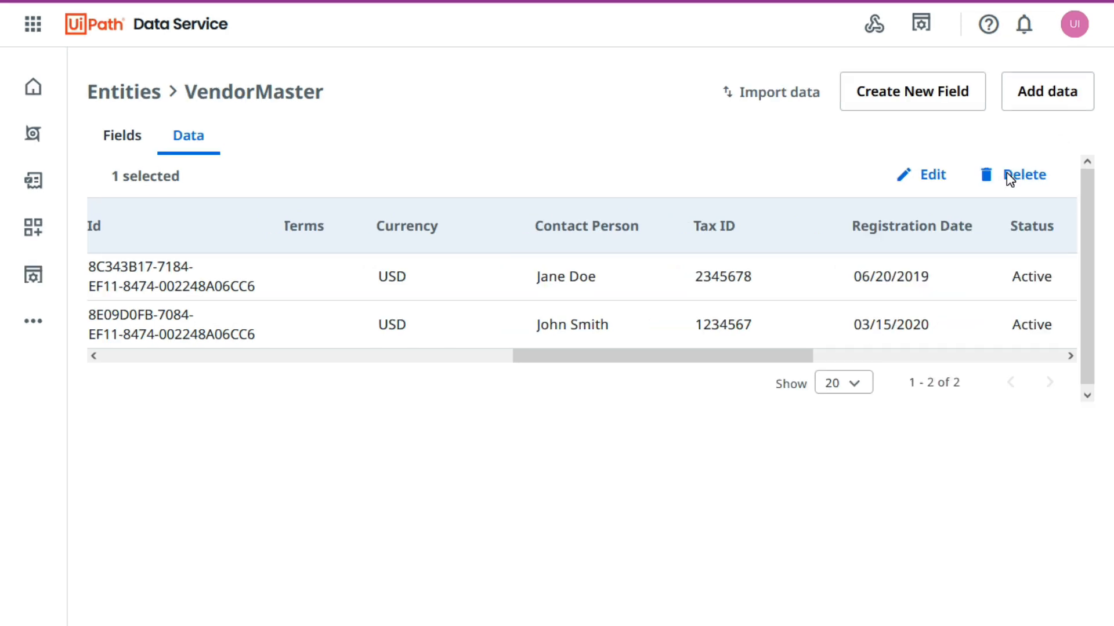
left_click(1020, 176)
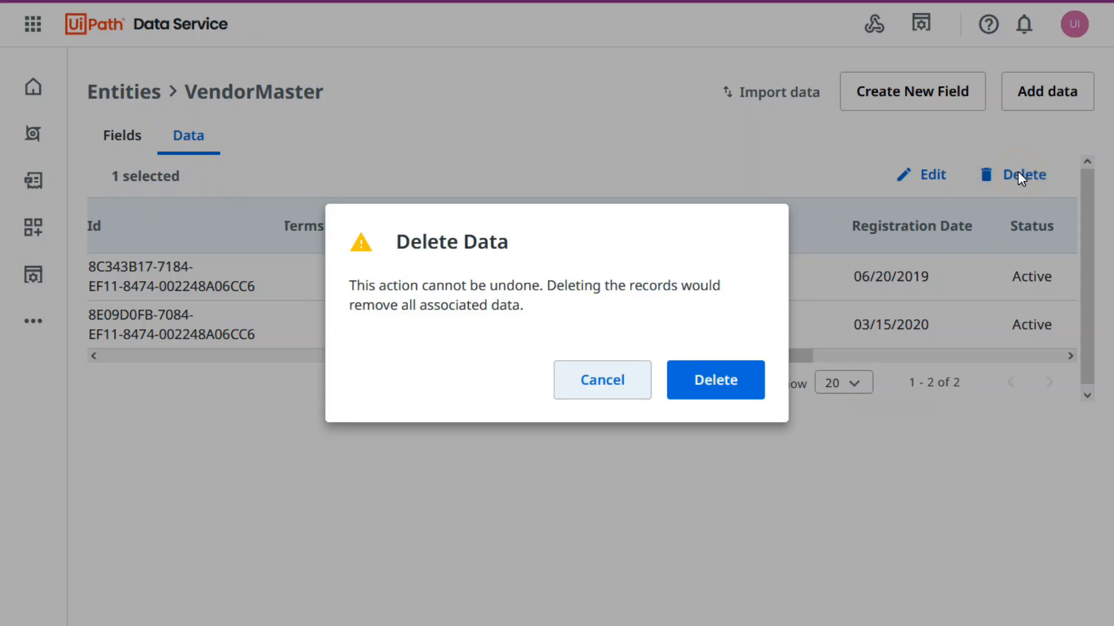
left_click(715, 384)
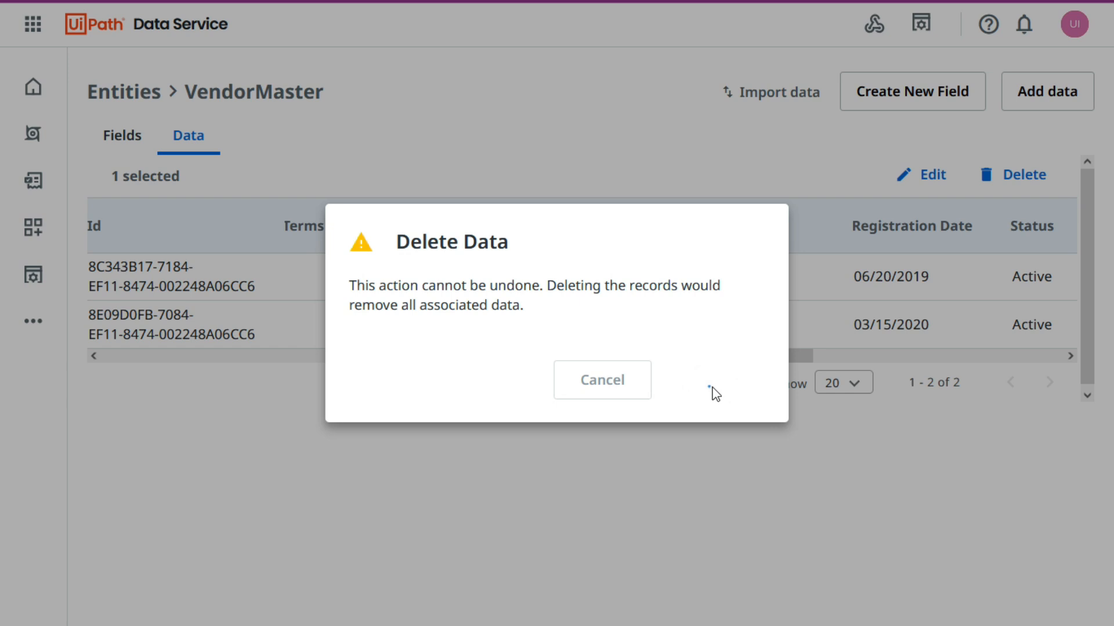
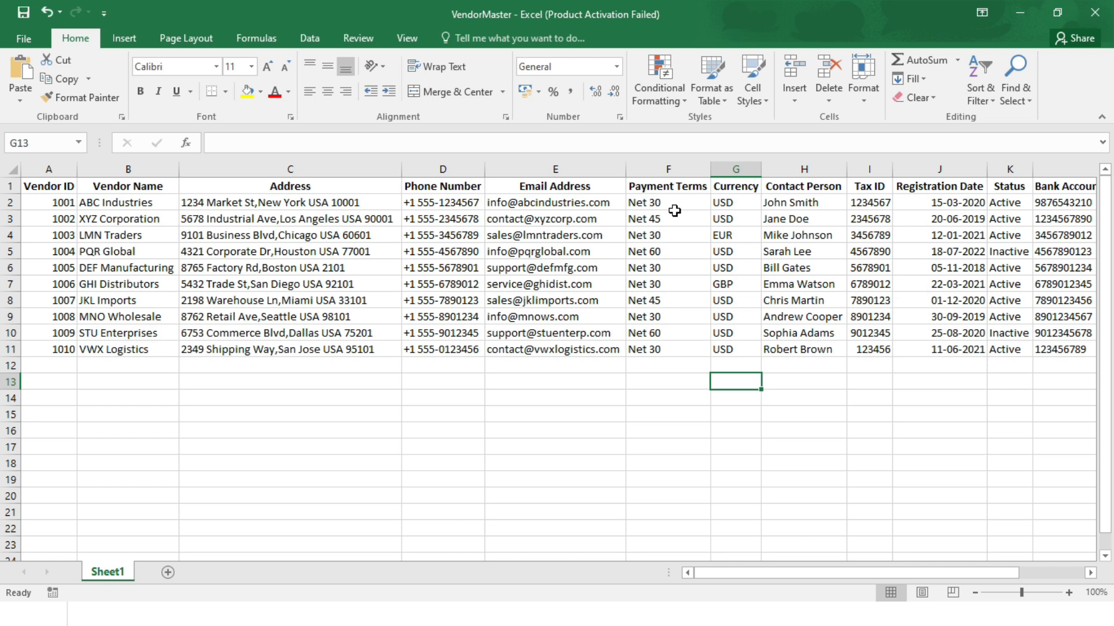
Examine the Payment Terms, Currency and Status columns of the VendorMaster workbook for recurring values suited to a fixed list of choices.
left_click(671, 169)
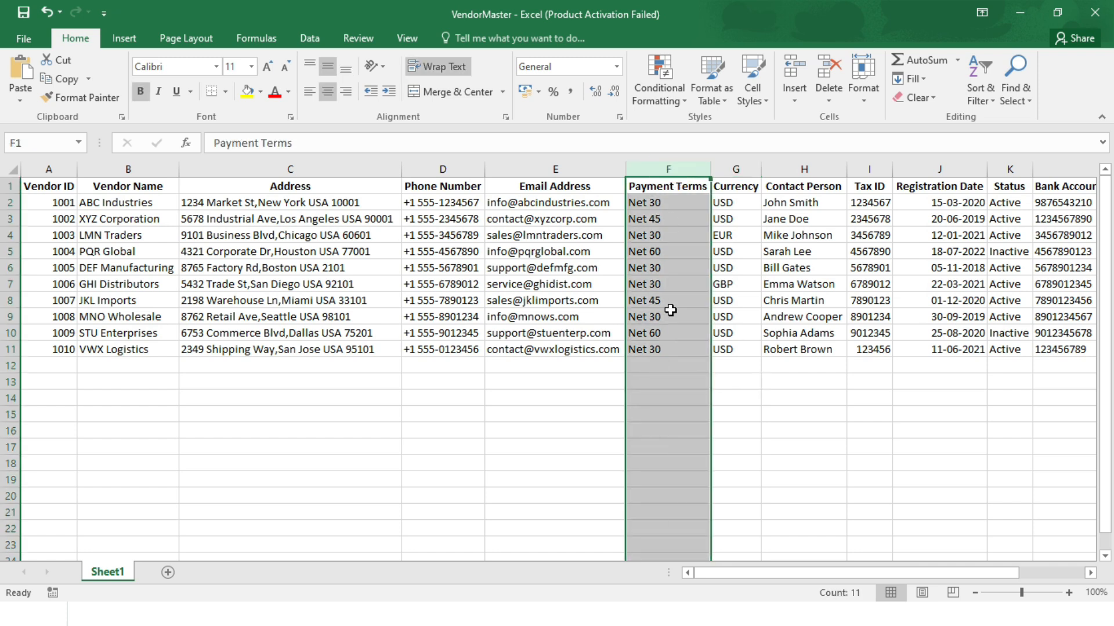
left_click(671, 313)
left_click(735, 169)
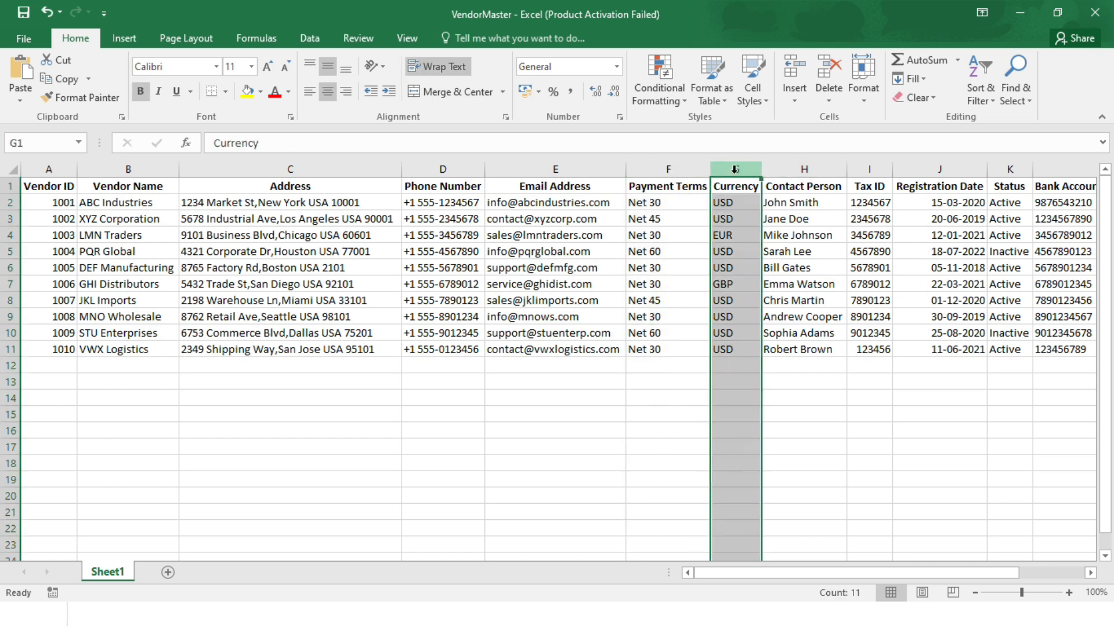
left_click(735, 235)
left_click(736, 208)
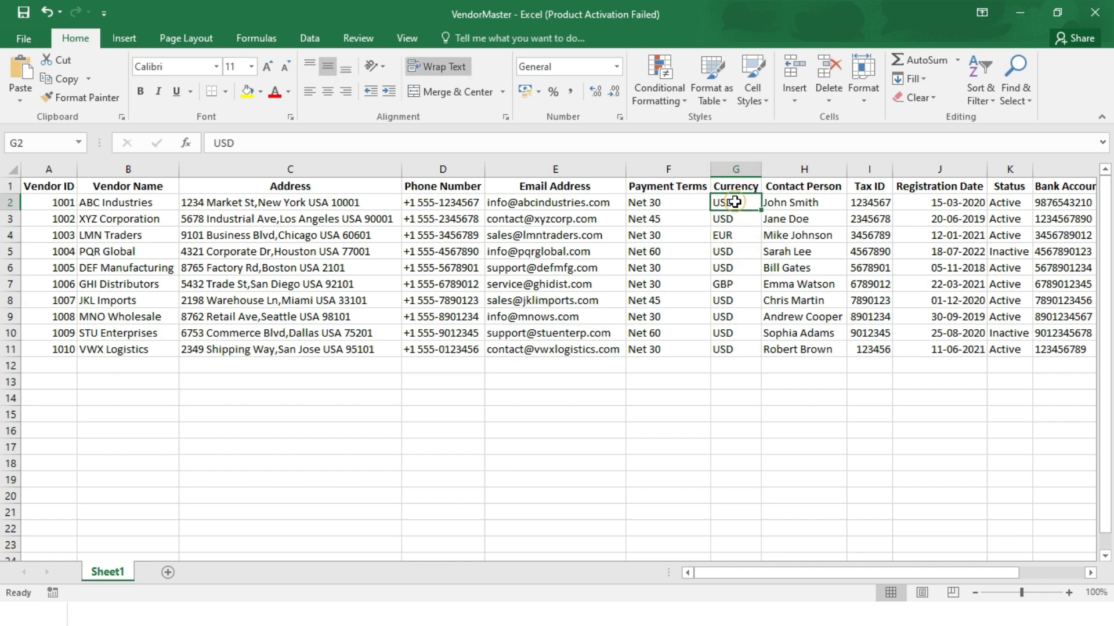
left_click(743, 236)
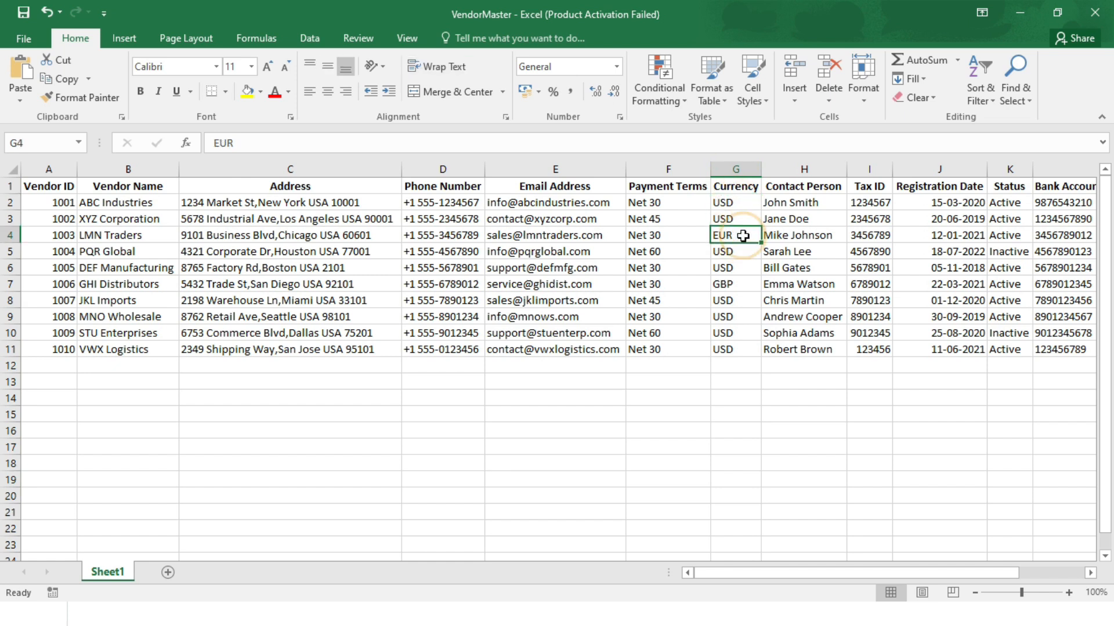
left_click(732, 286)
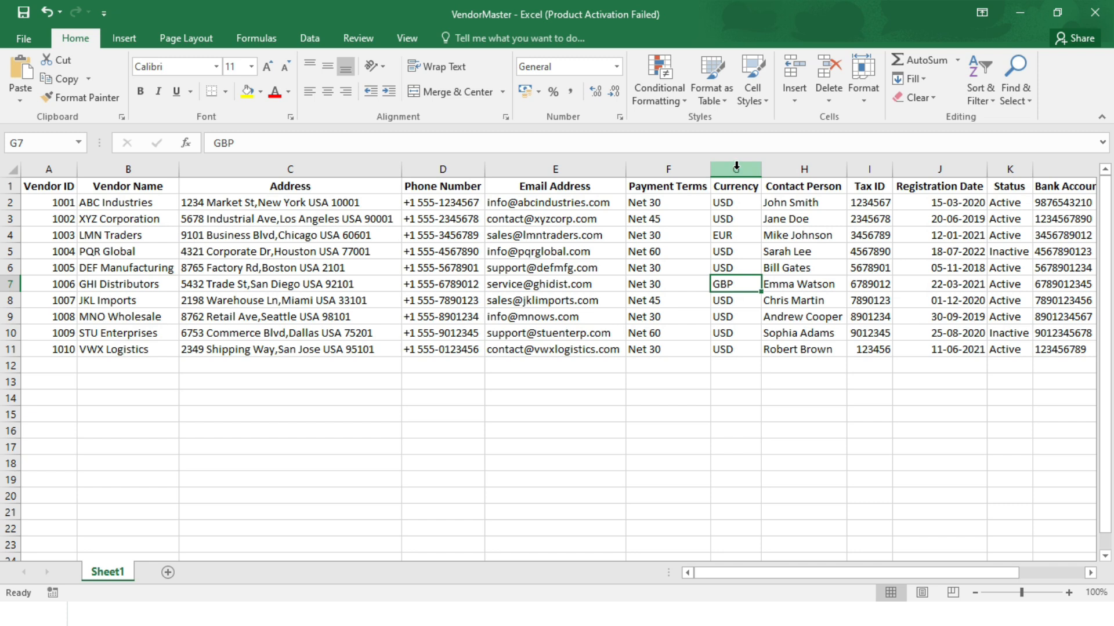
left_click(1018, 171)
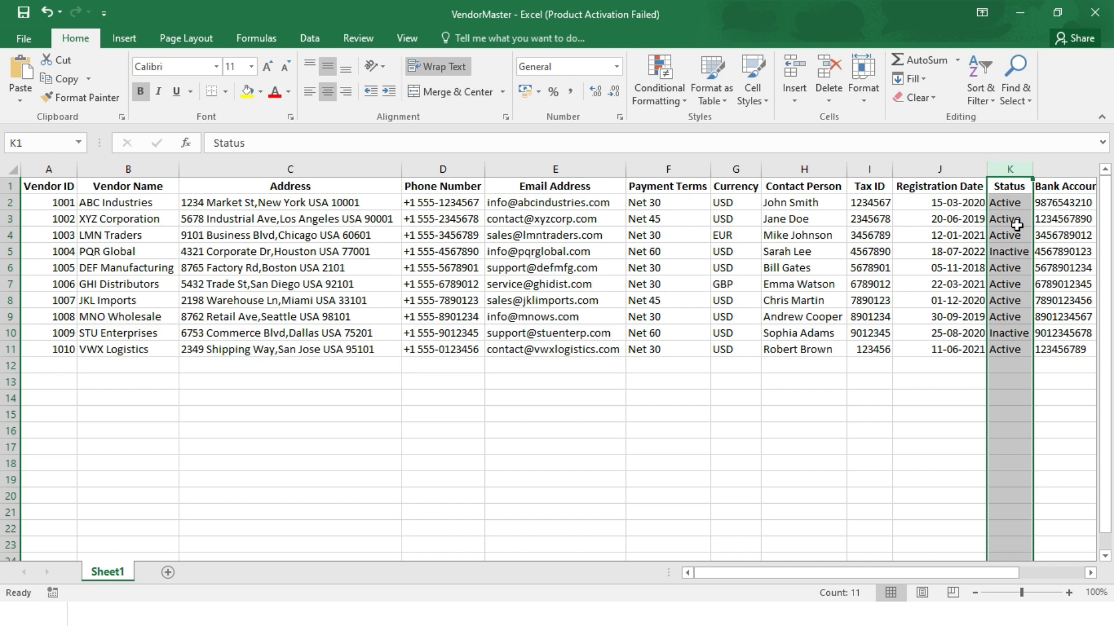
left_click(1027, 203)
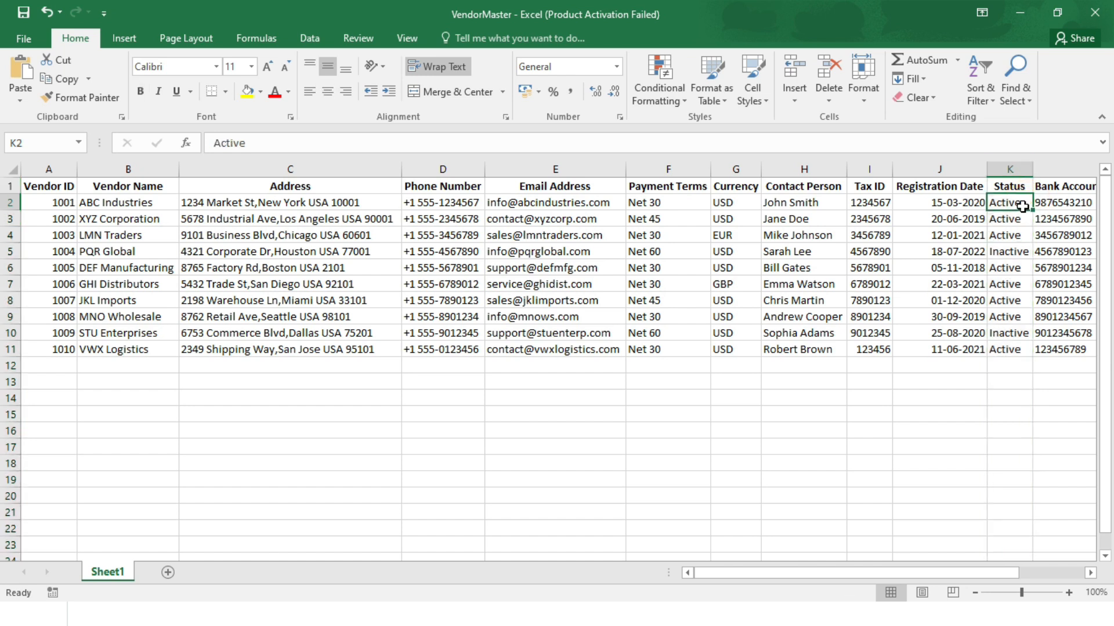
left_click(1013, 253)
key("Right")
key("Left")
key("Left")
key("Left")
key("Left")
key("Left")
key("Left")
key("Left")
key("Left")
key("Left")
key("Left")
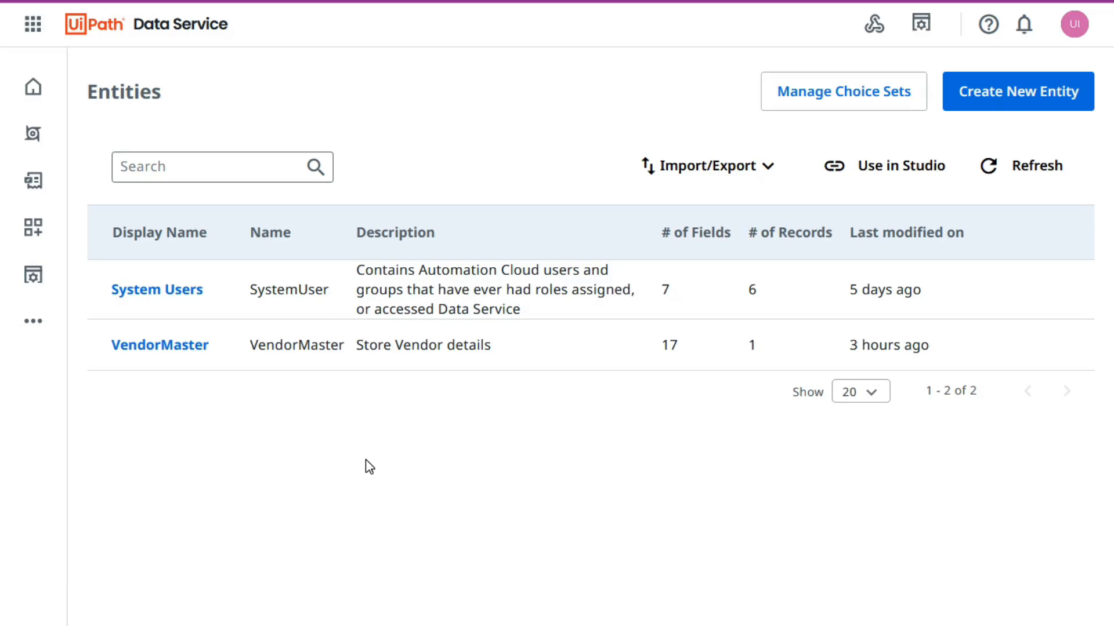
Switch to UiPath Data Service, view the choices of the existing User Type choice set, and leave it unedited.
left_click(549, 460)
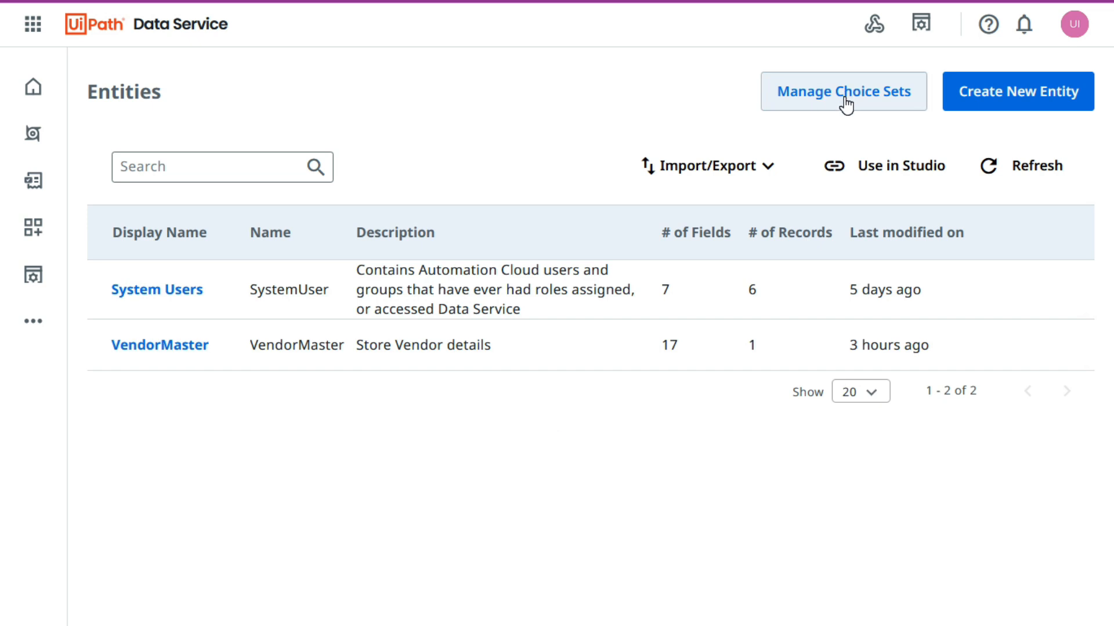
left_click(846, 105)
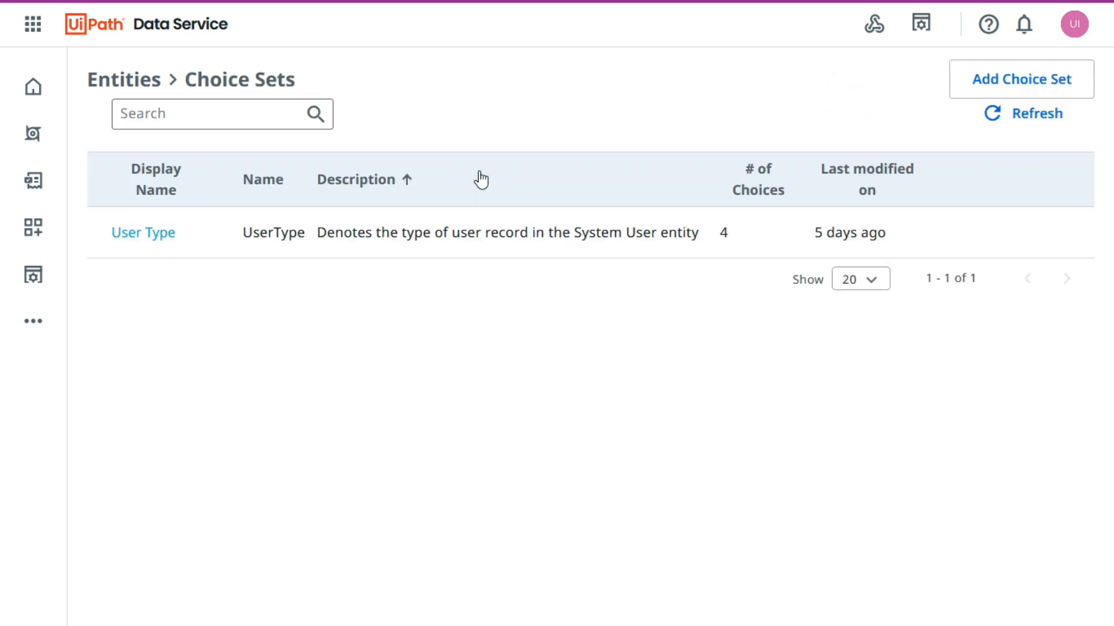
left_click(153, 235)
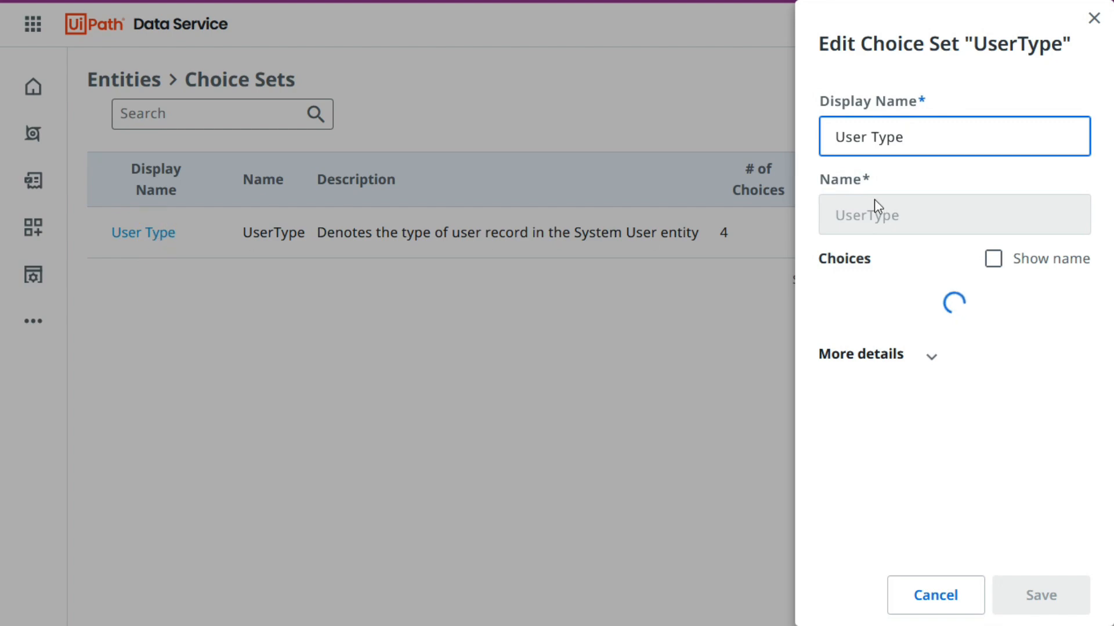
left_click(1092, 24)
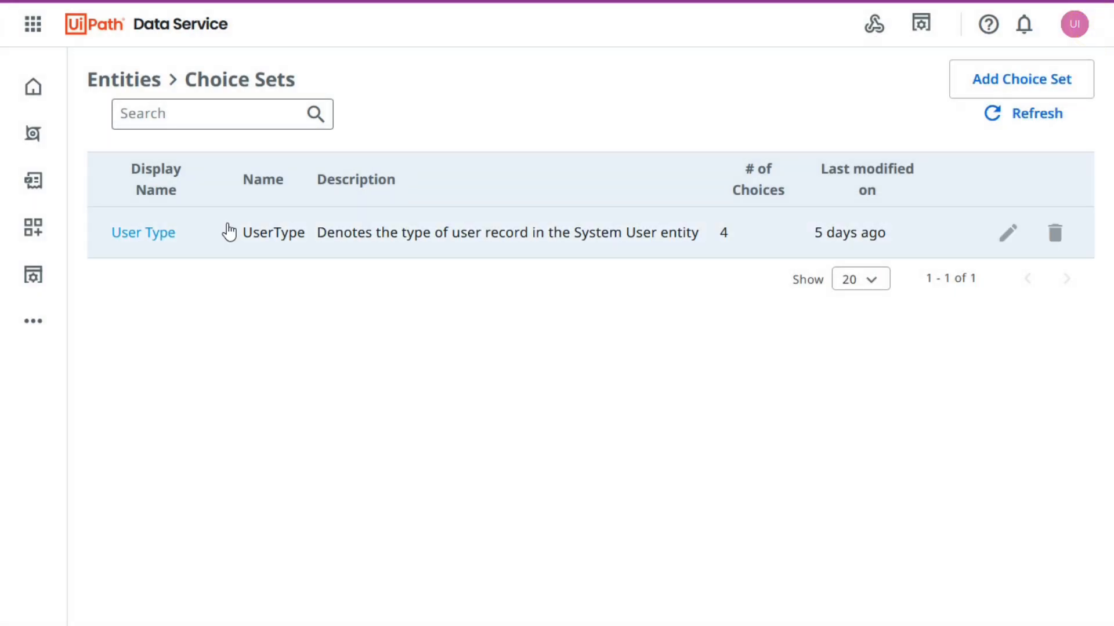
left_click(164, 235)
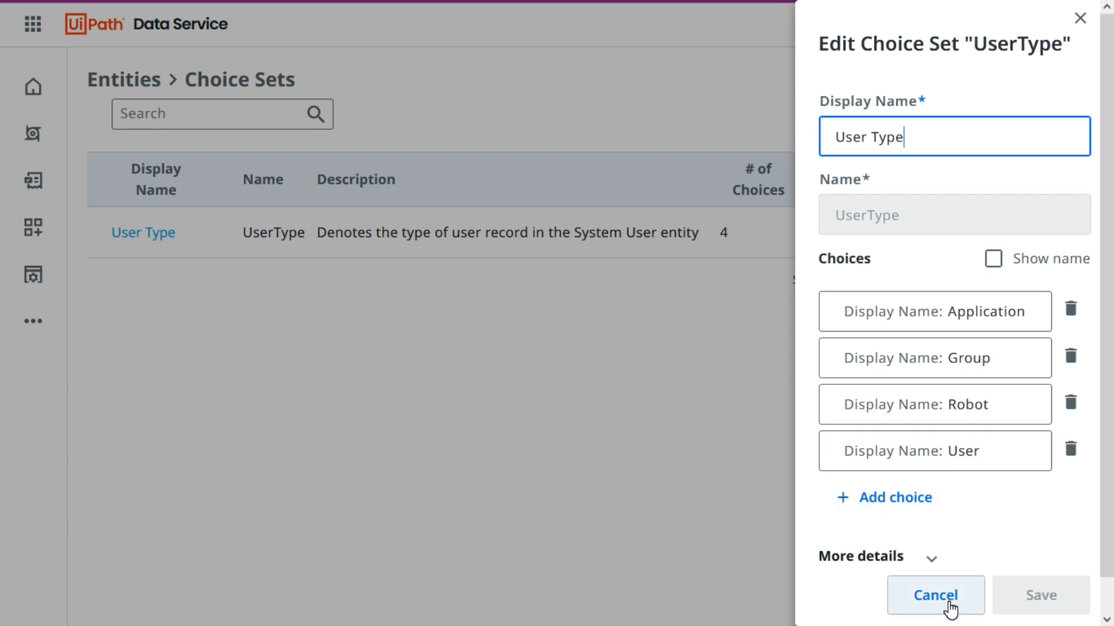
left_click(935, 595)
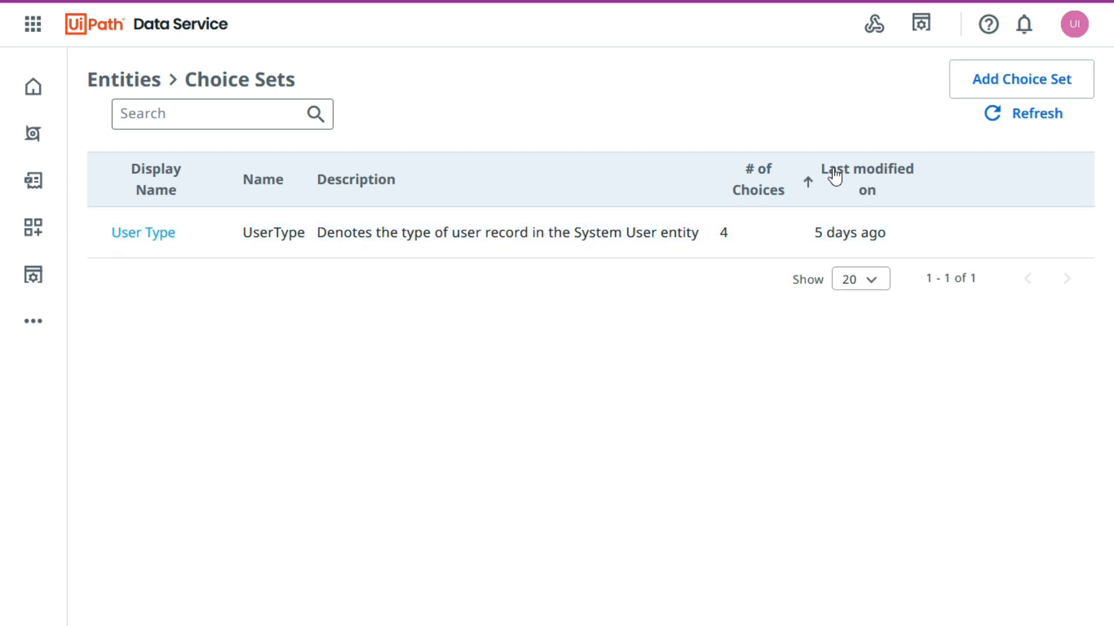
Start a new choice set with the display name Payment Terms, copied from the column heading in the Excel workbook.
left_click(1041, 80)
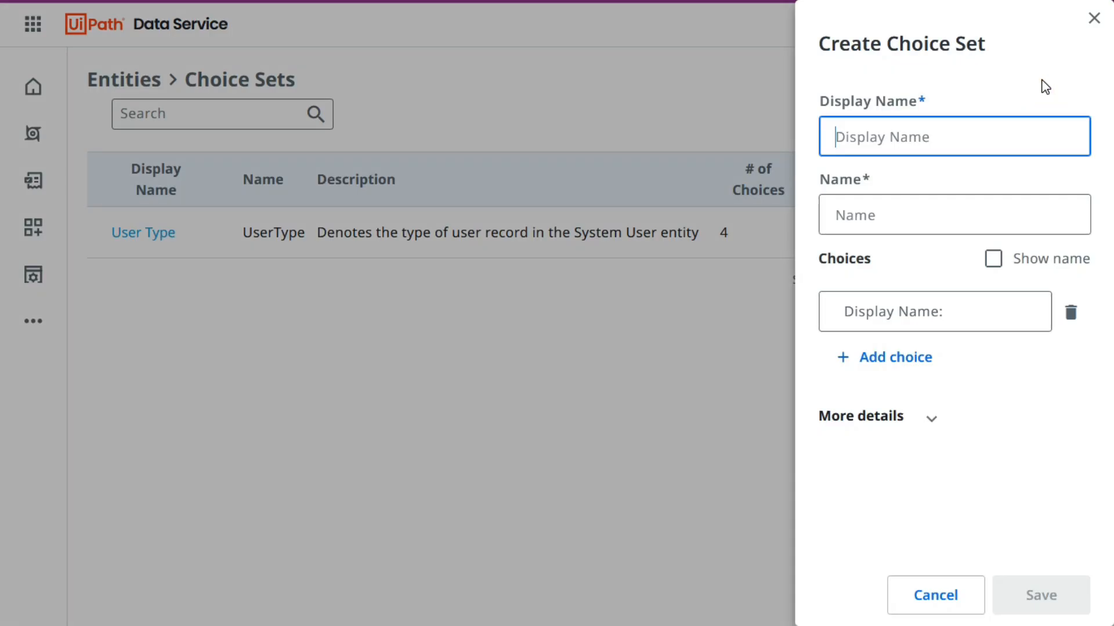
key("alt+Tab")
left_click(615, 188)
key("ctrl+c")
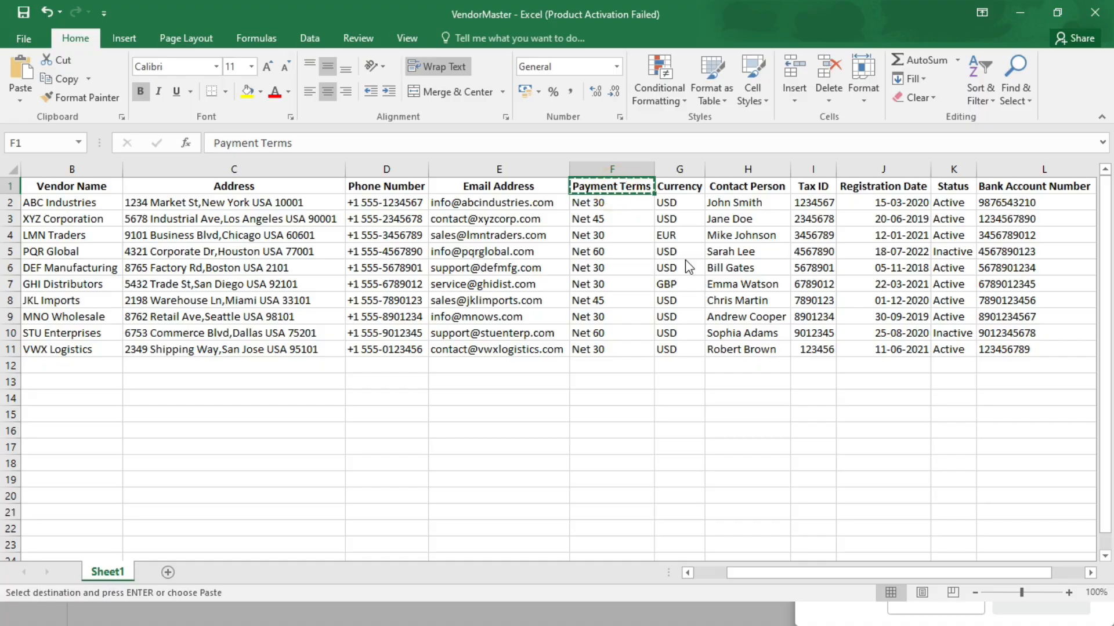
key("alt+Tab")
key("ctrl+v")
left_click(886, 99)
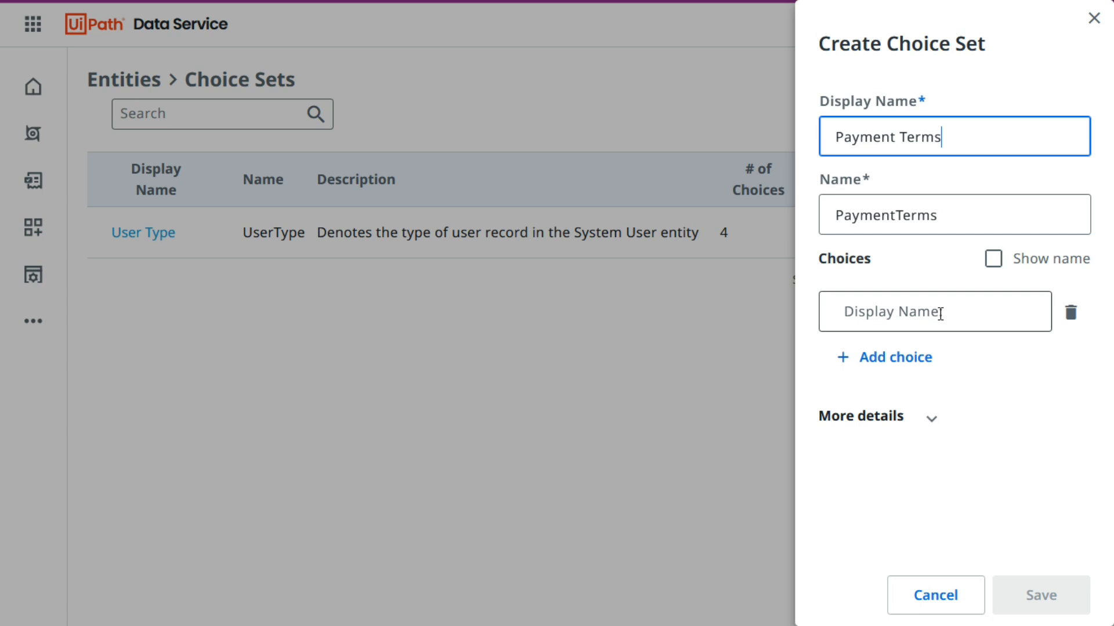
Copy Net 30 from the workbook's Payment Terms column and enter it as the first choice.
key("alt+Tab")
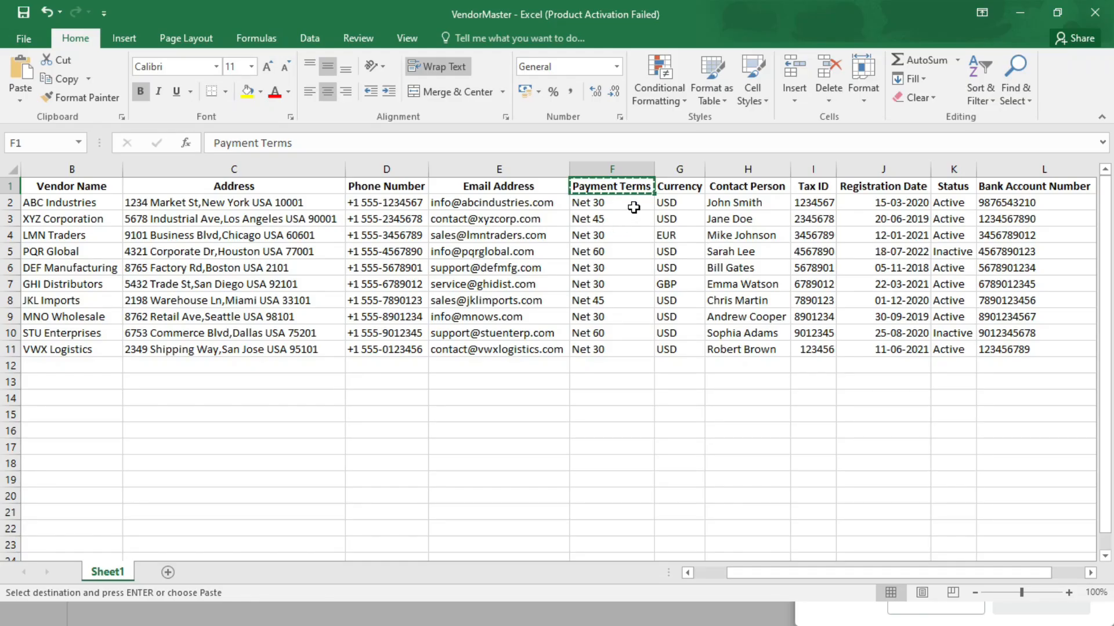
left_click(609, 203)
key("ctrl+c")
key("alt+Tab")
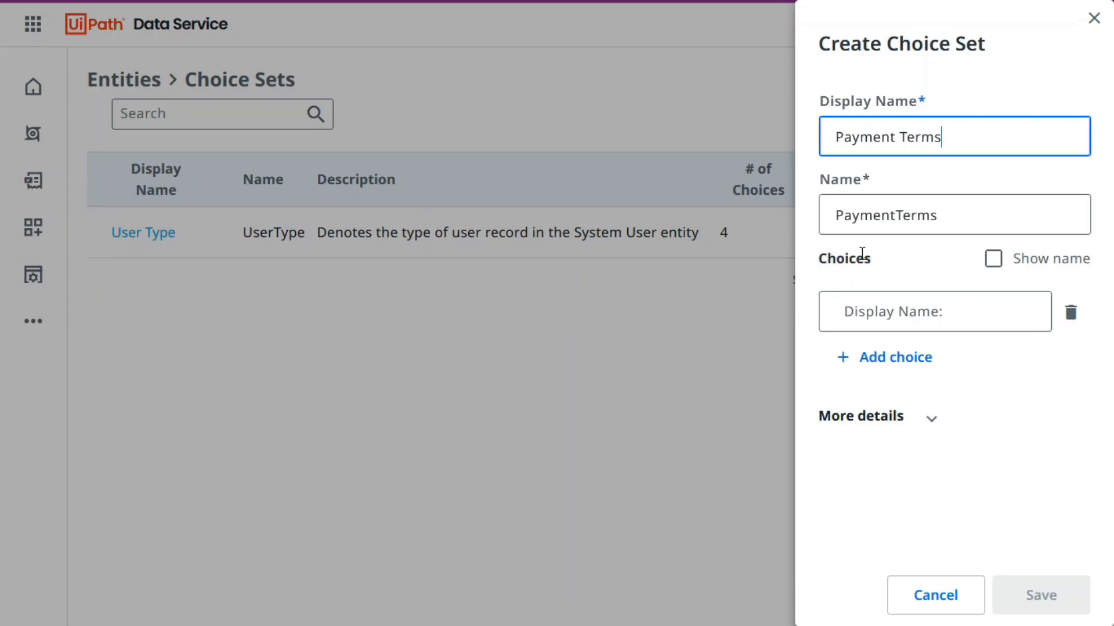
left_click(961, 303)
key("ctrl+v")
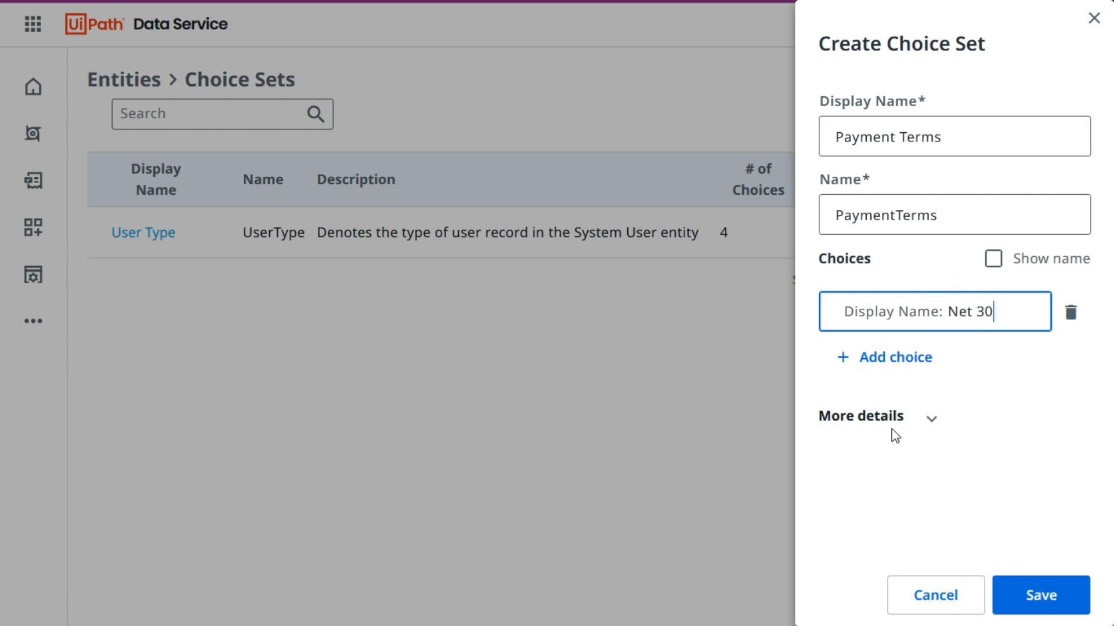
Add a second choice to the Payment Terms set with the value Net 45 copied from the workbook.
left_click(887, 357)
key("alt+Tab")
left_click(609, 222)
key("ctrl+c")
key("alt+Tab")
left_click(943, 358)
Copy Net 60 from the workbook and add it as the third choice of the Payment Terms set.
key("alt+Tab")
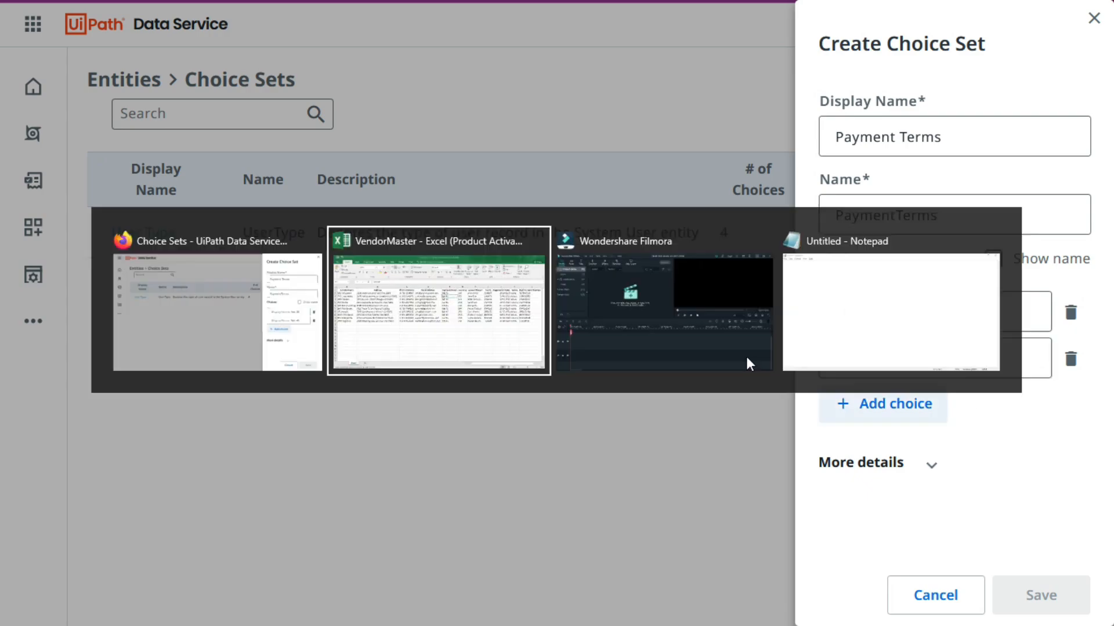
left_click(609, 249)
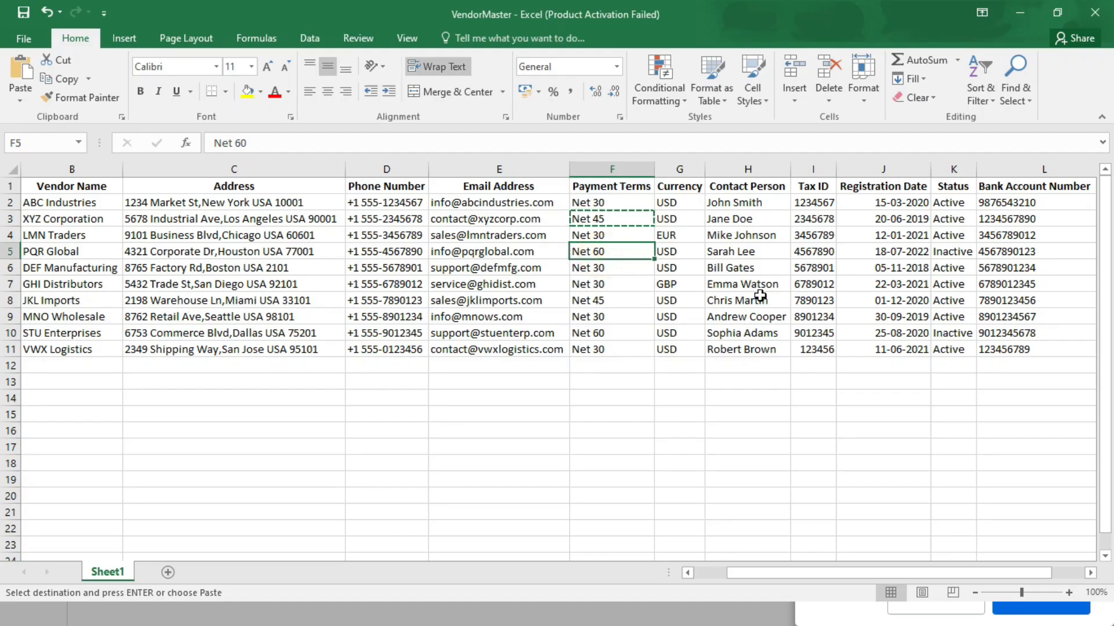
key("ctrl+c")
key("alt+Tab")
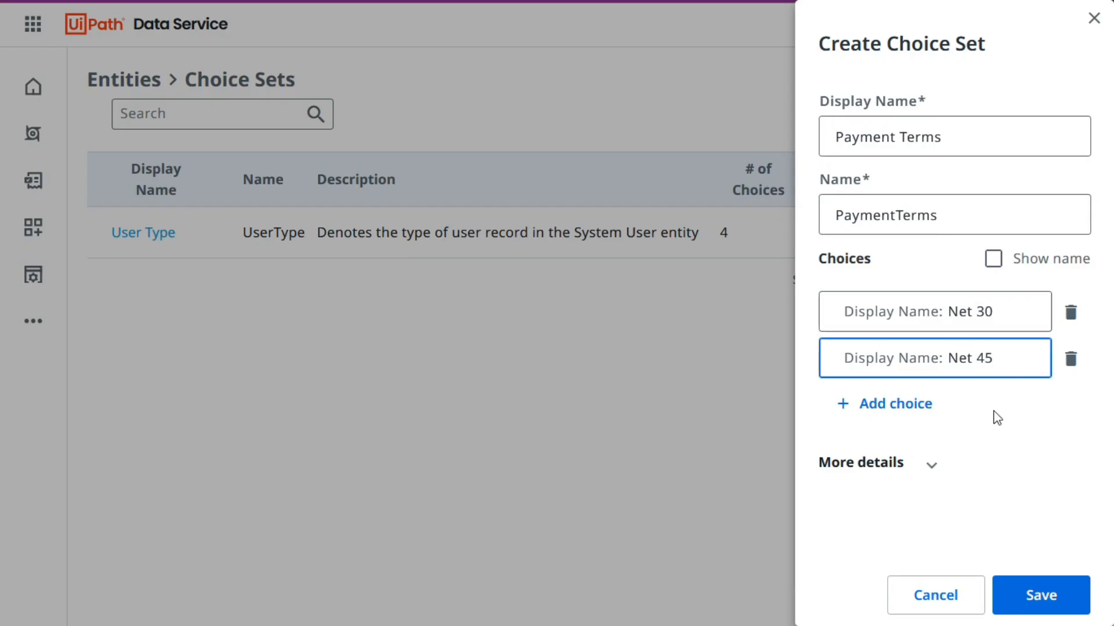
left_click(928, 404)
left_click(983, 406)
key("ctrl+v")
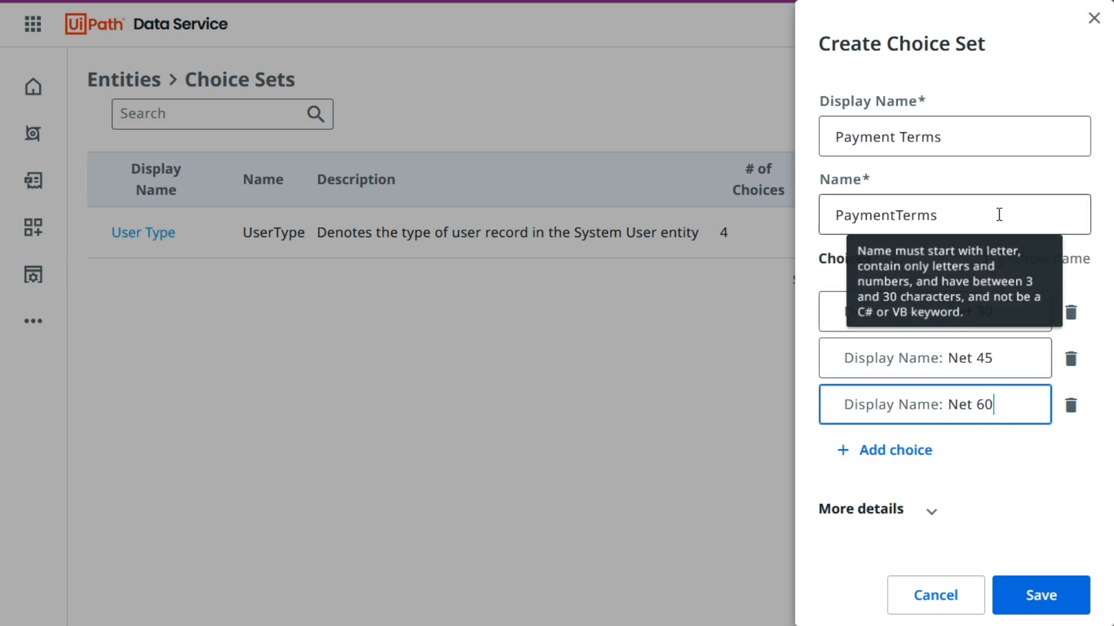
Check the internal names of the three choices and the optional description of the choice set, hiding both again.
left_click(993, 259)
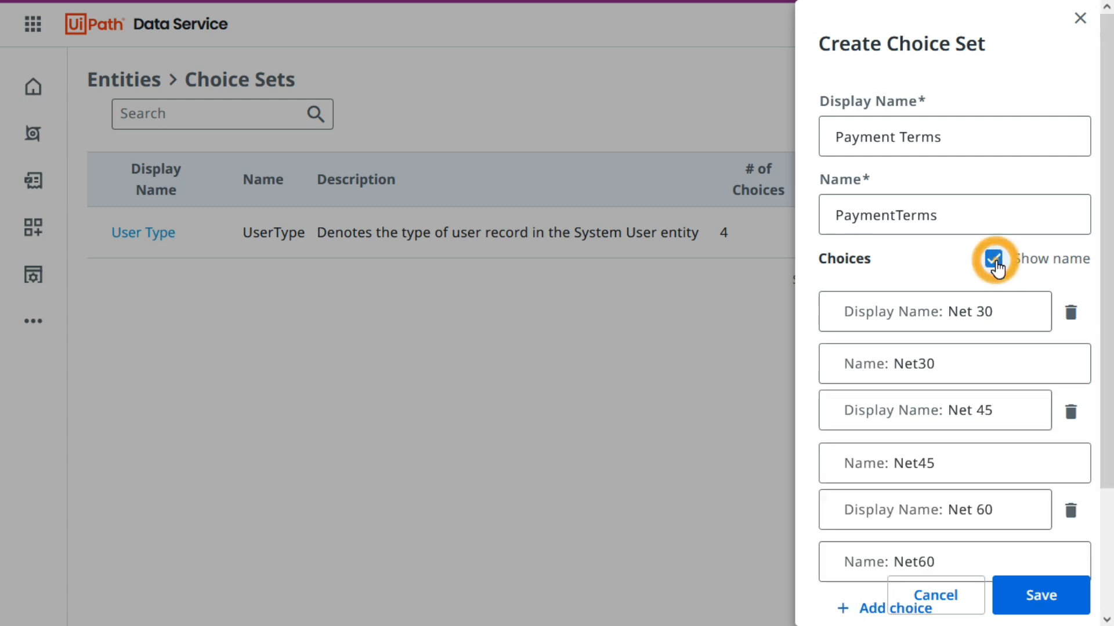
scroll(982, 392, "down", 3)
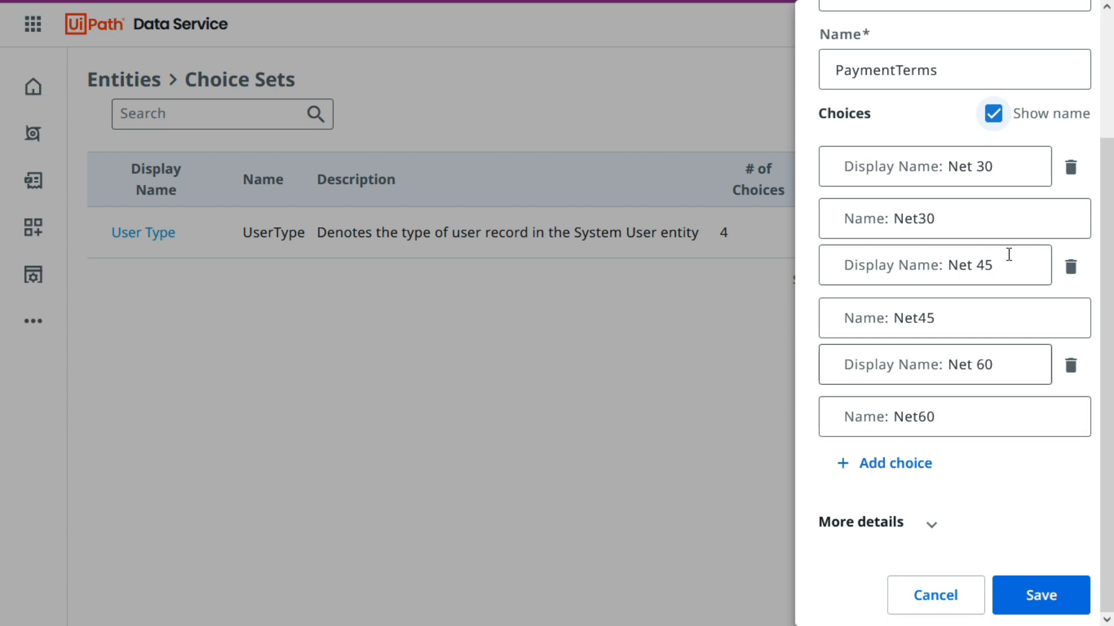
left_click(994, 116)
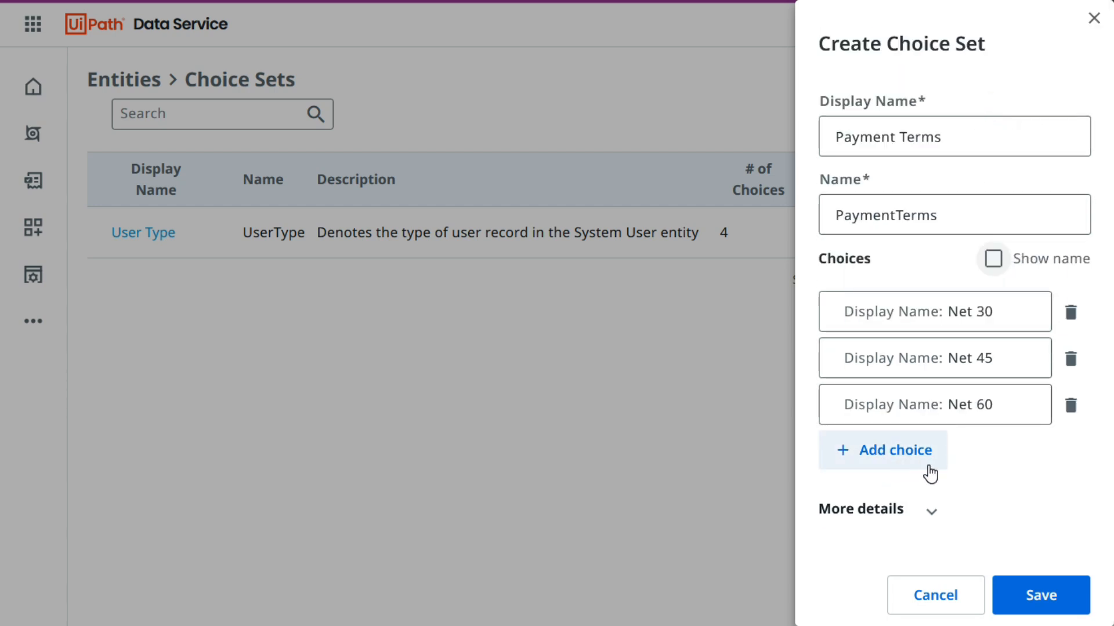
left_click(931, 513)
scroll(986, 500, "down", 1)
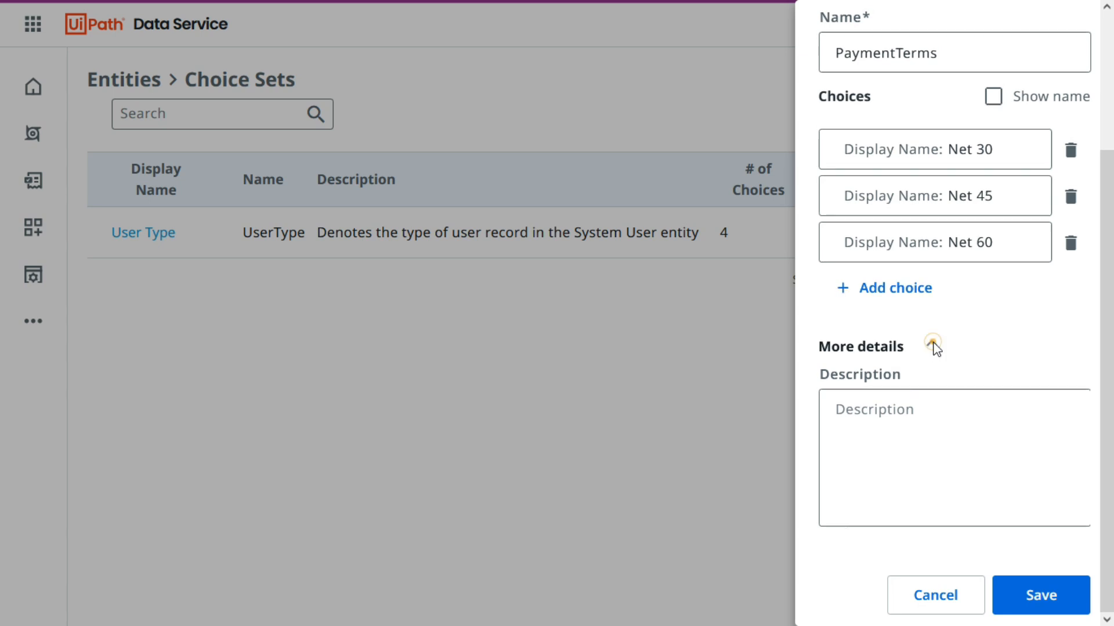
left_click(931, 344)
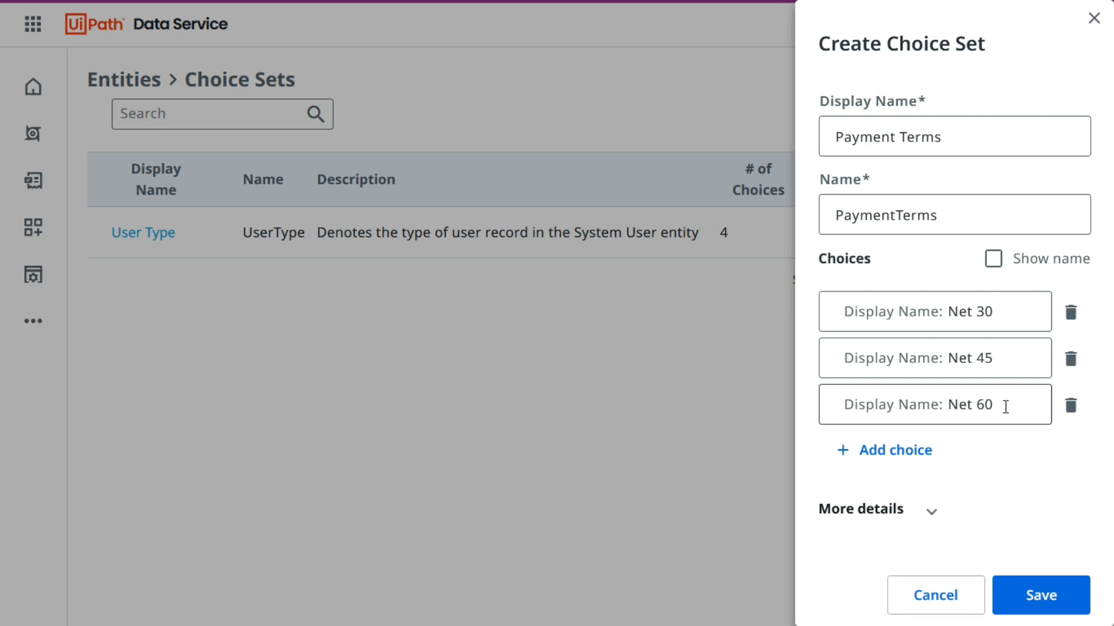
Save the Payment Terms choice set and view it in the choice sets list.
left_click(1024, 598)
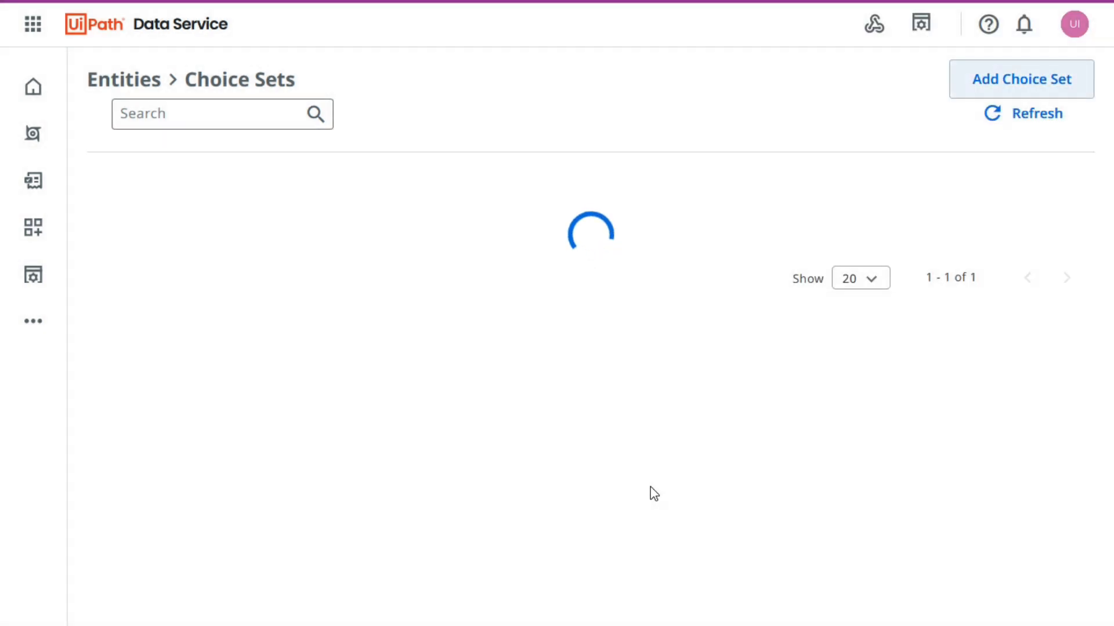
left_click(650, 487)
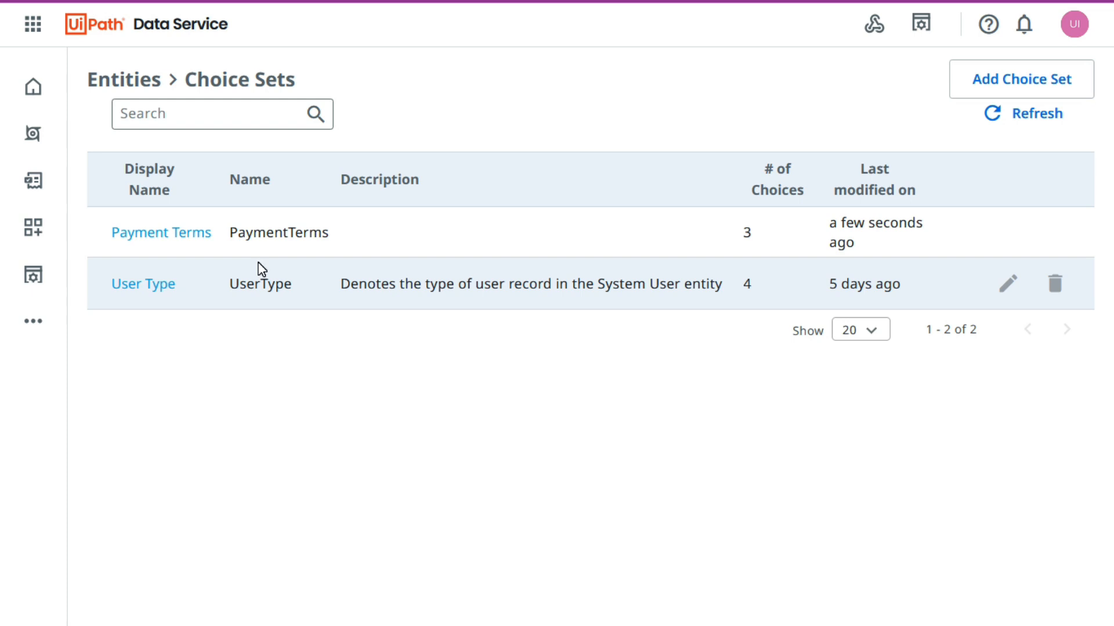
left_click(265, 380)
Return to the entities list and open the VendorMaster entity to look through its fields.
left_click(147, 85)
left_click(127, 78)
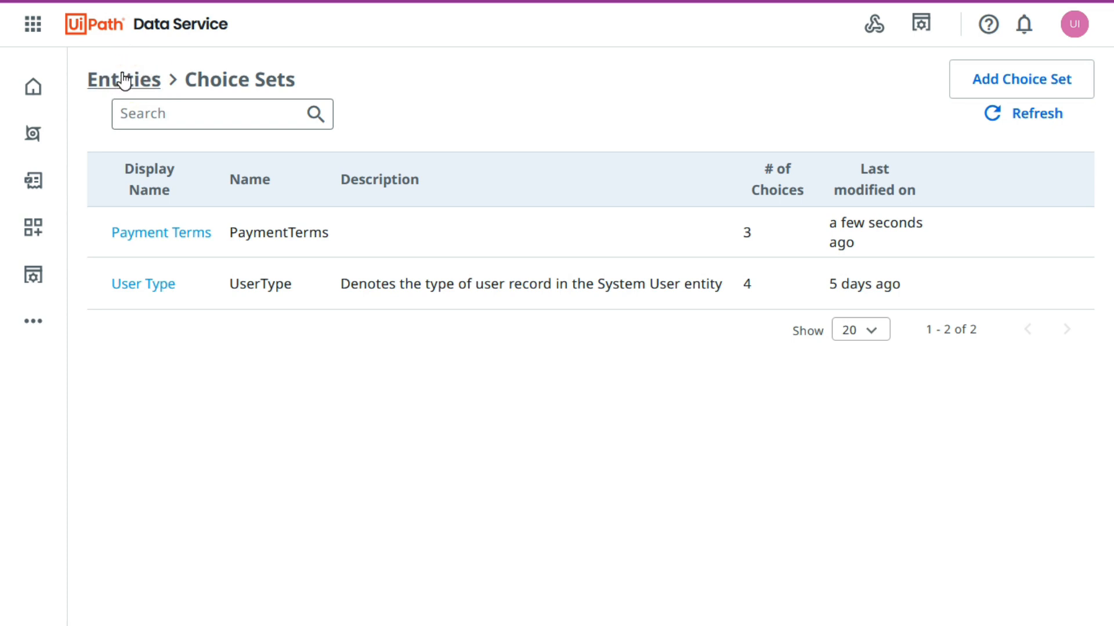
left_click(122, 75)
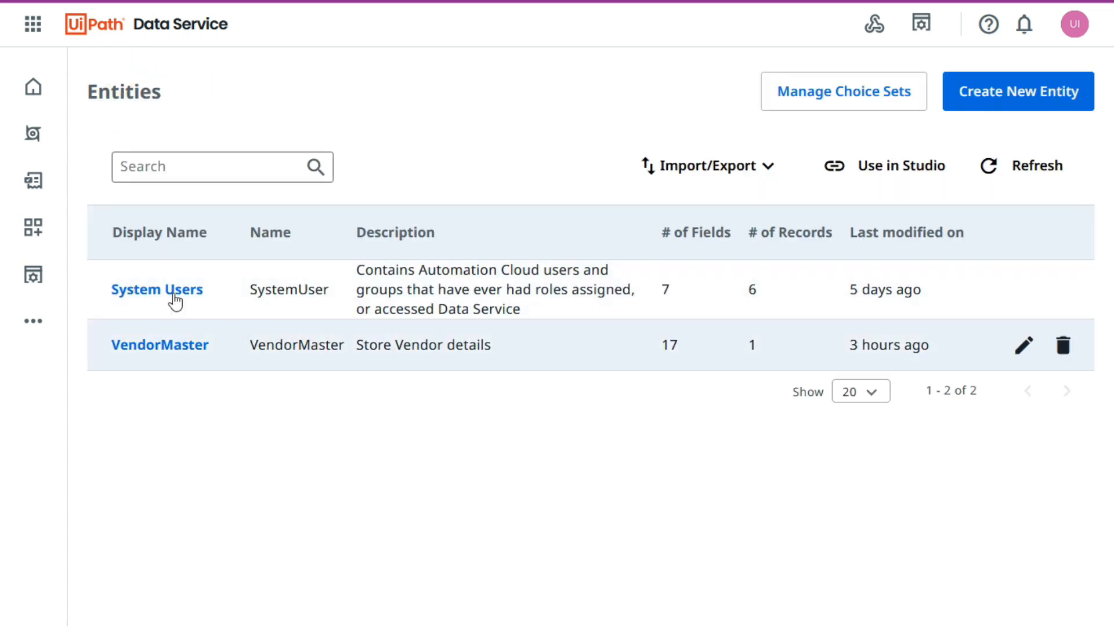
left_click(170, 347)
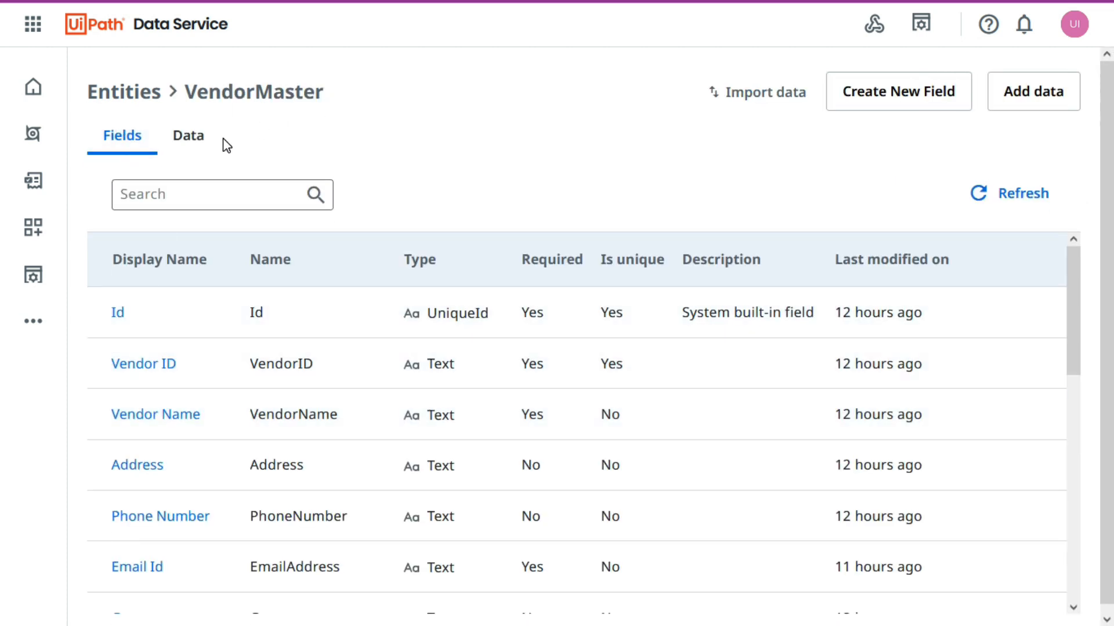
scroll(206, 389, "down", 3)
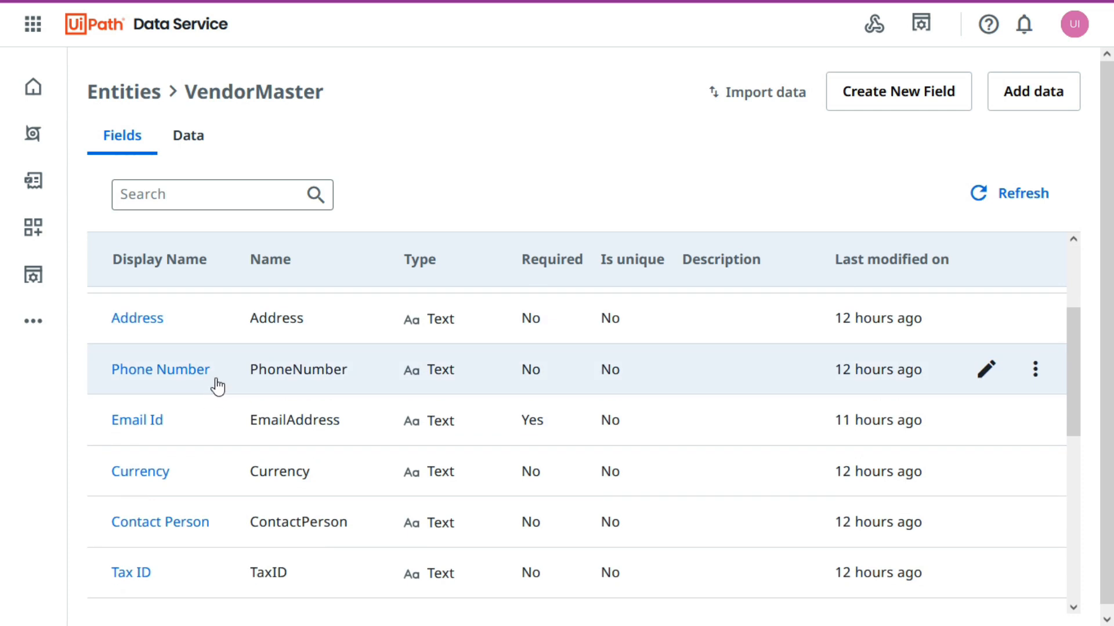
Look through the VendorMaster fields and check the Currency field's settings, closing them without changes.
scroll(237, 441, "down", 6)
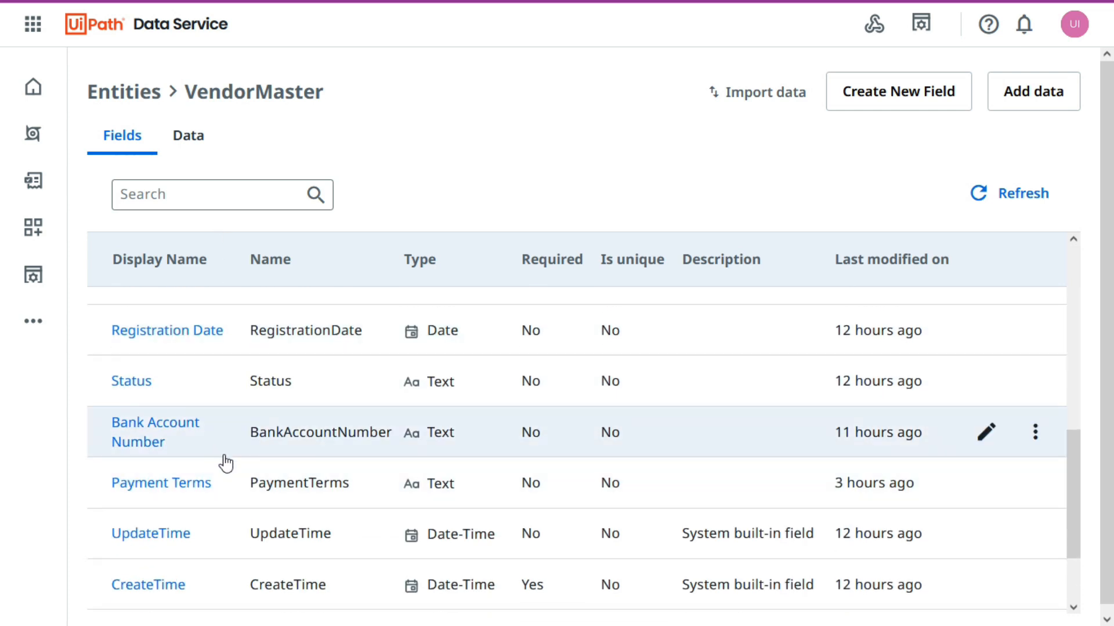
scroll(191, 539, "down", 3)
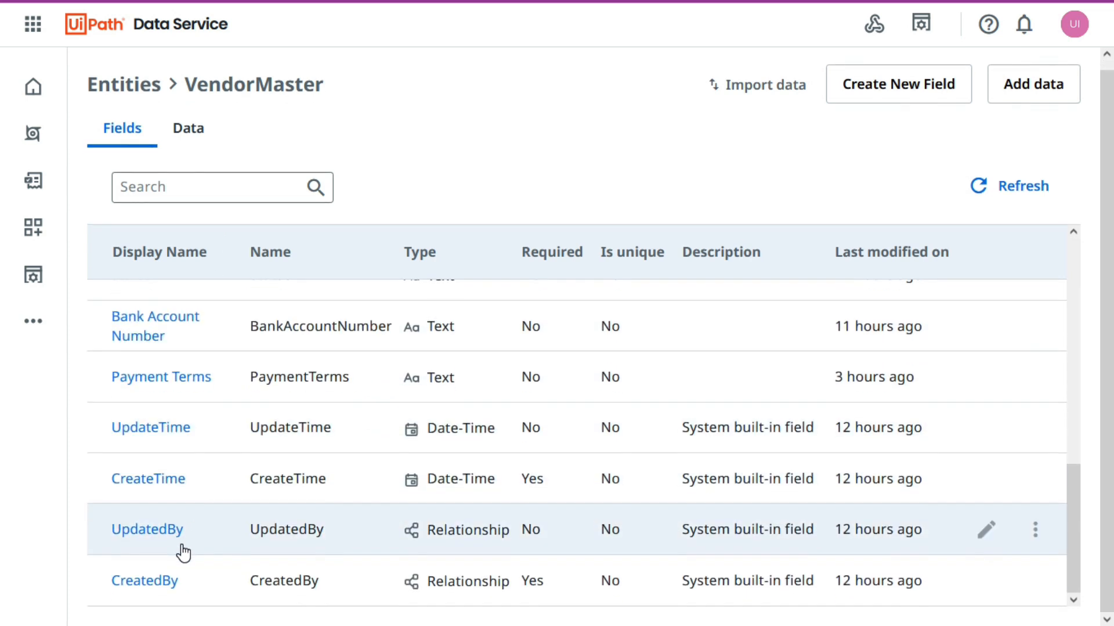
scroll(183, 522, "up", 6)
scroll(168, 423, "down", 2)
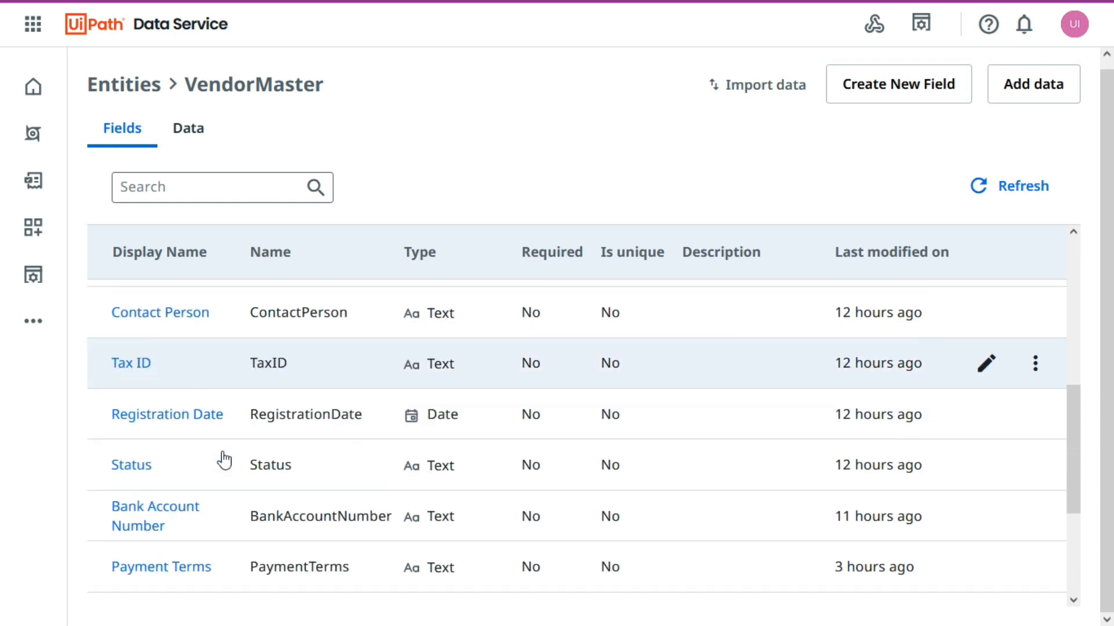
scroll(192, 435, "up", 5)
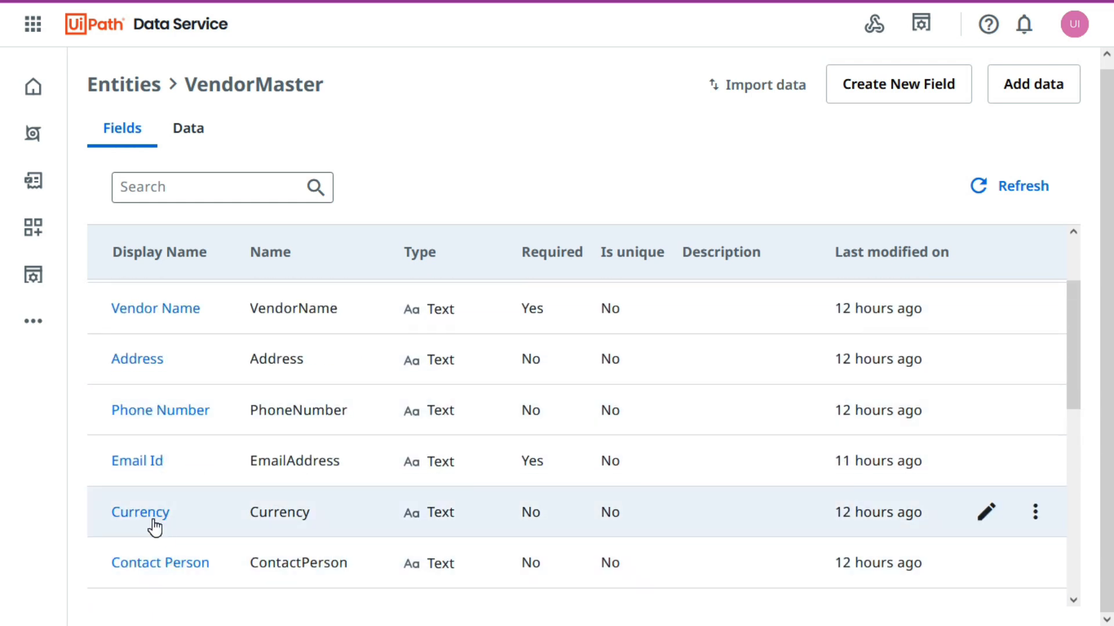
scroll(197, 429, "down", 3)
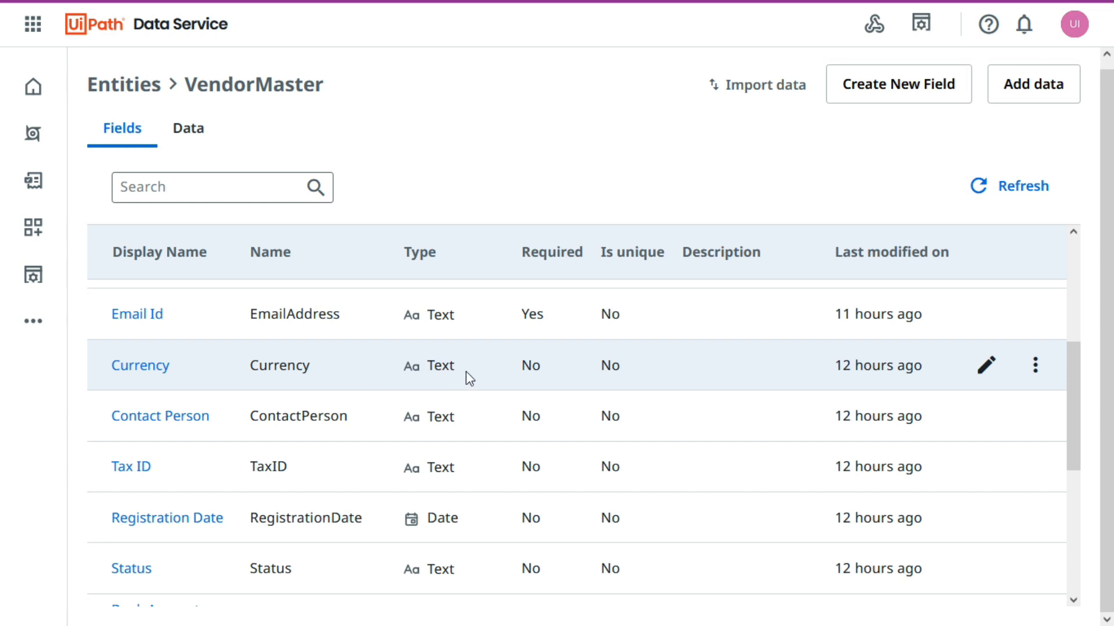
left_click(993, 371)
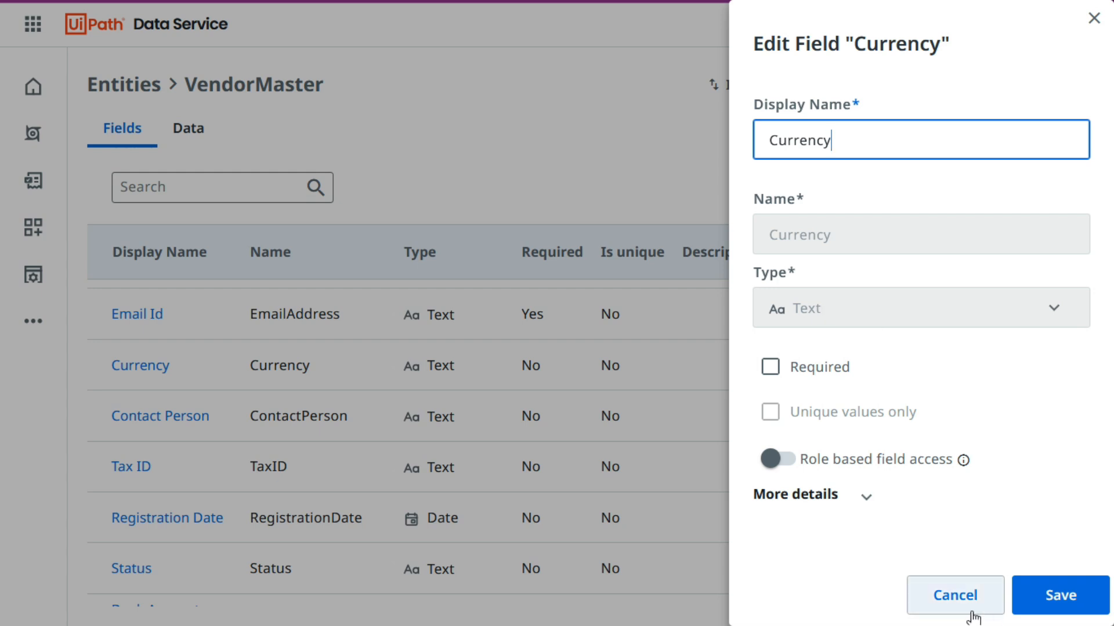
left_click(959, 594)
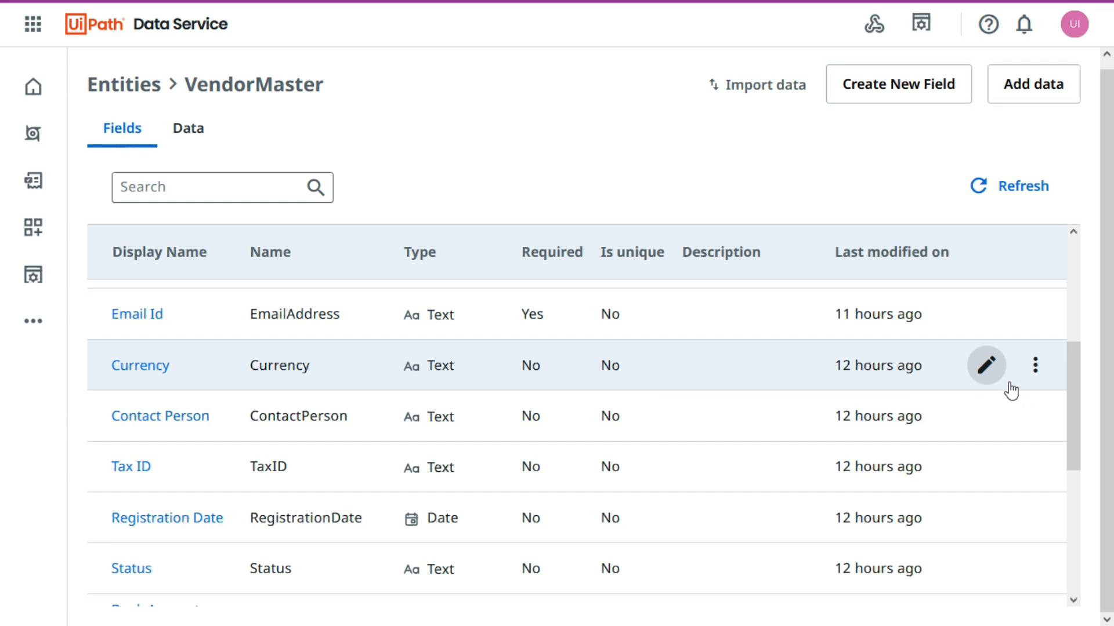
Delete the Currency text field from VendorMaster, entering Currency as the confirmation.
left_click(1035, 366)
left_click(853, 438)
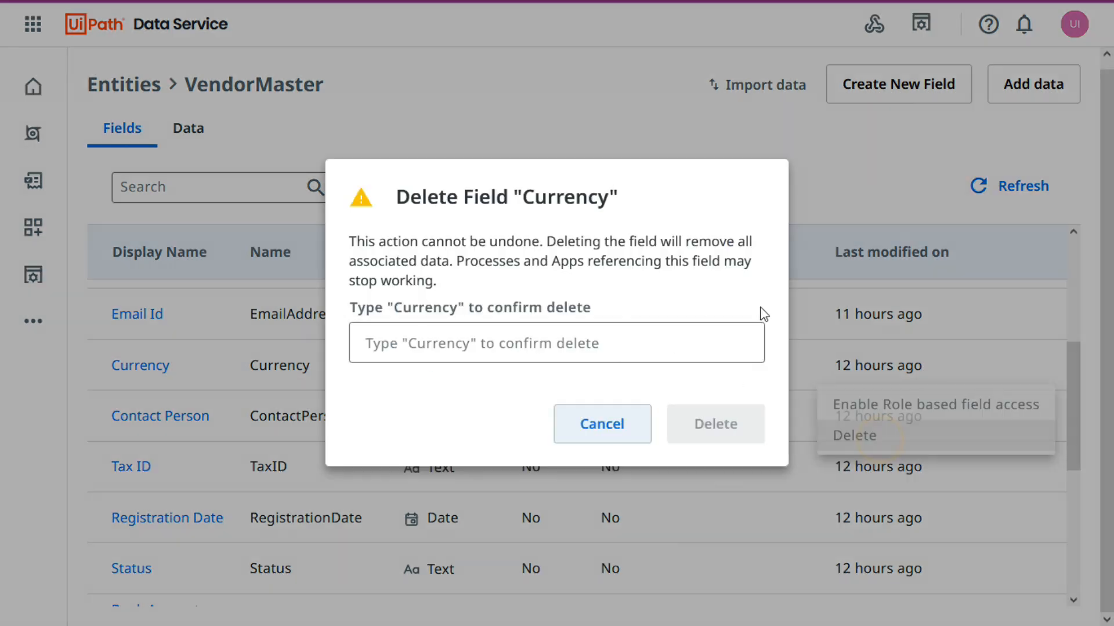
type("Currency")
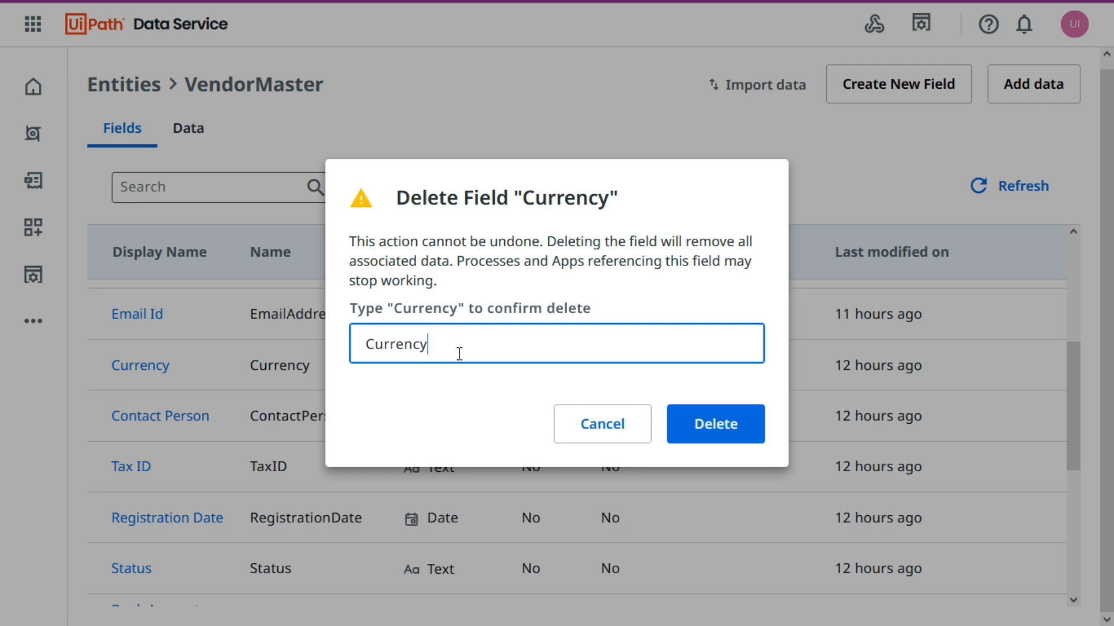
left_click(713, 425)
Copy the Currency header from the Excel workbook and use it as the display name of a new VendorMaster field.
key("alt+Tab")
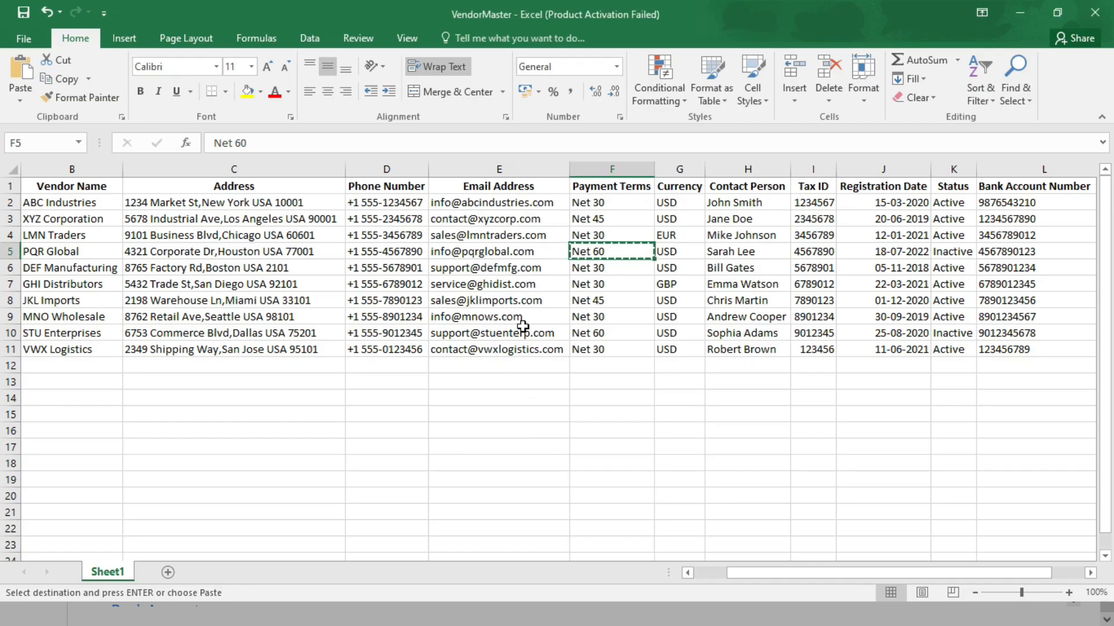
left_click(678, 186)
key("ctrl+c")
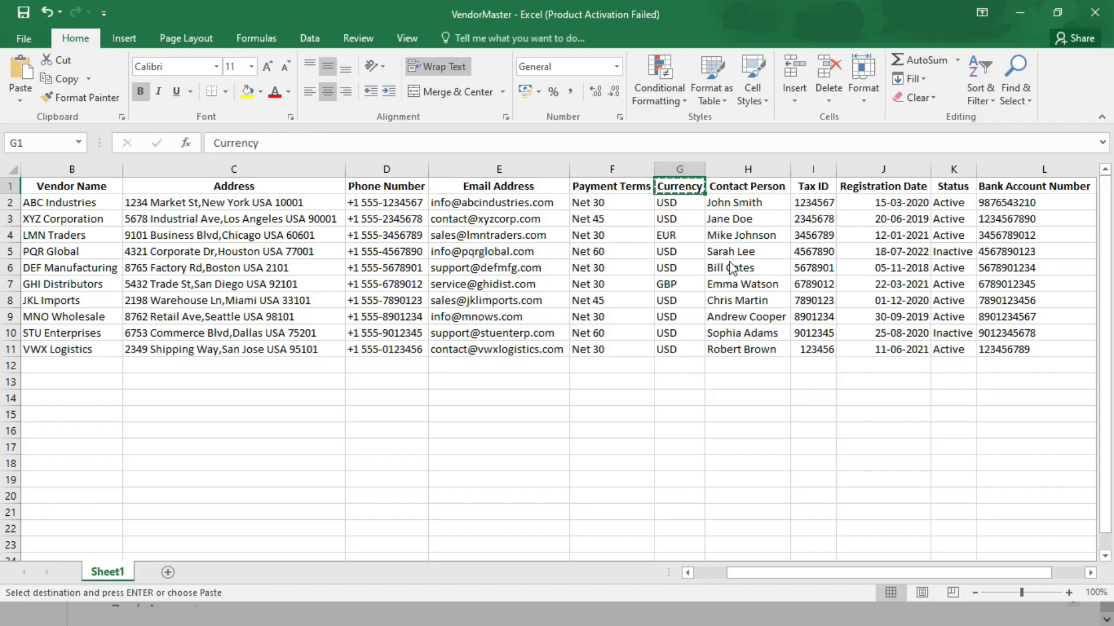
key("alt+Tab")
scroll(833, 249, "up", 5)
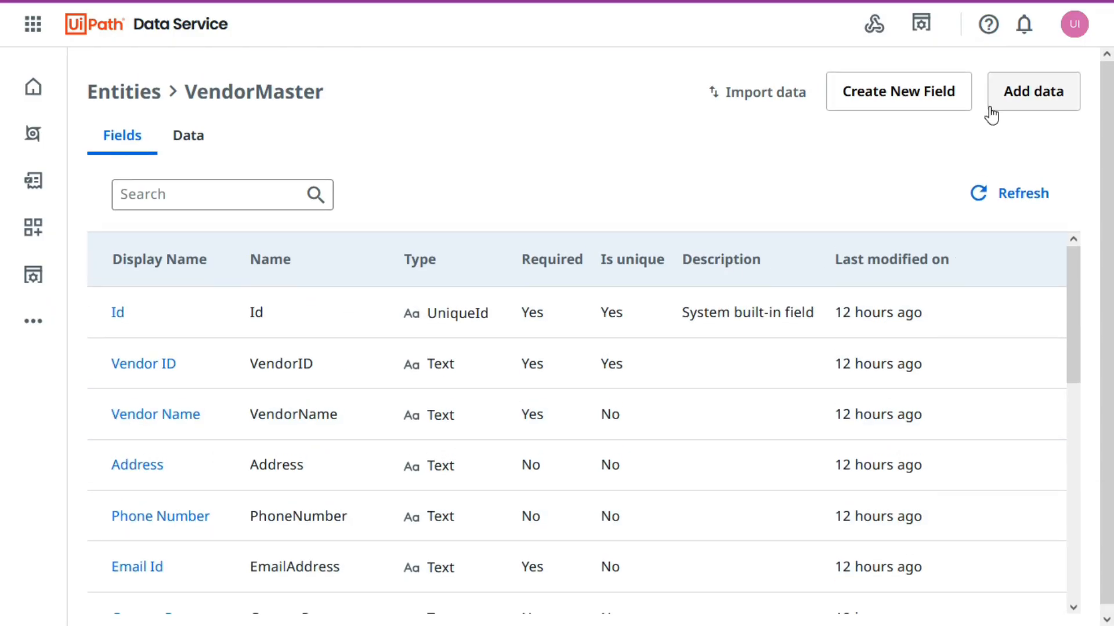
left_click(914, 93)
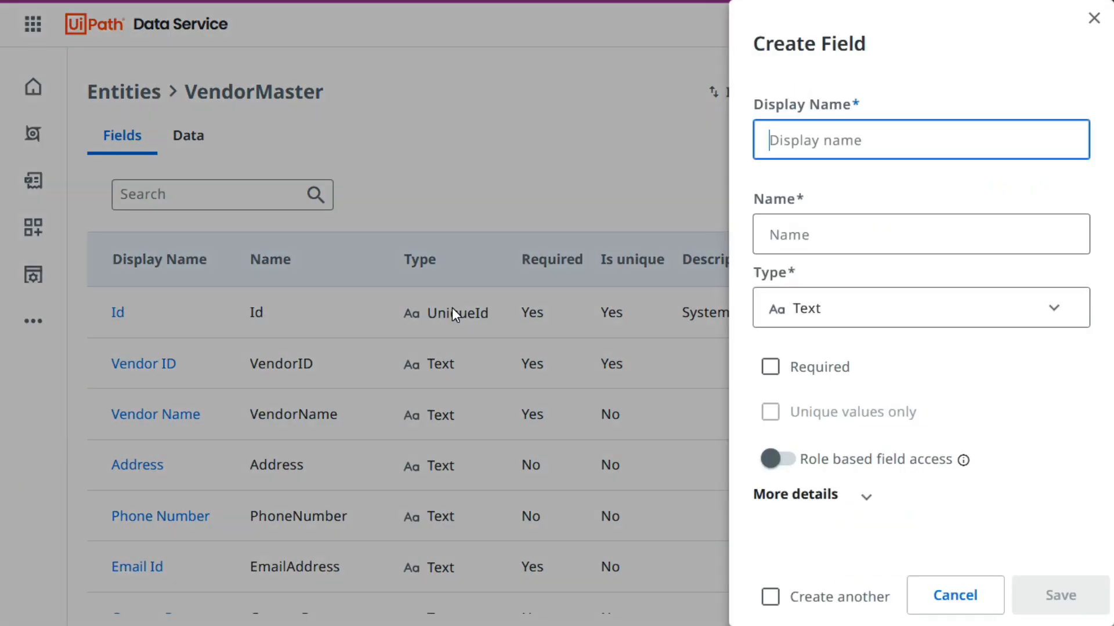
key("ctrl+v")
left_click(828, 174)
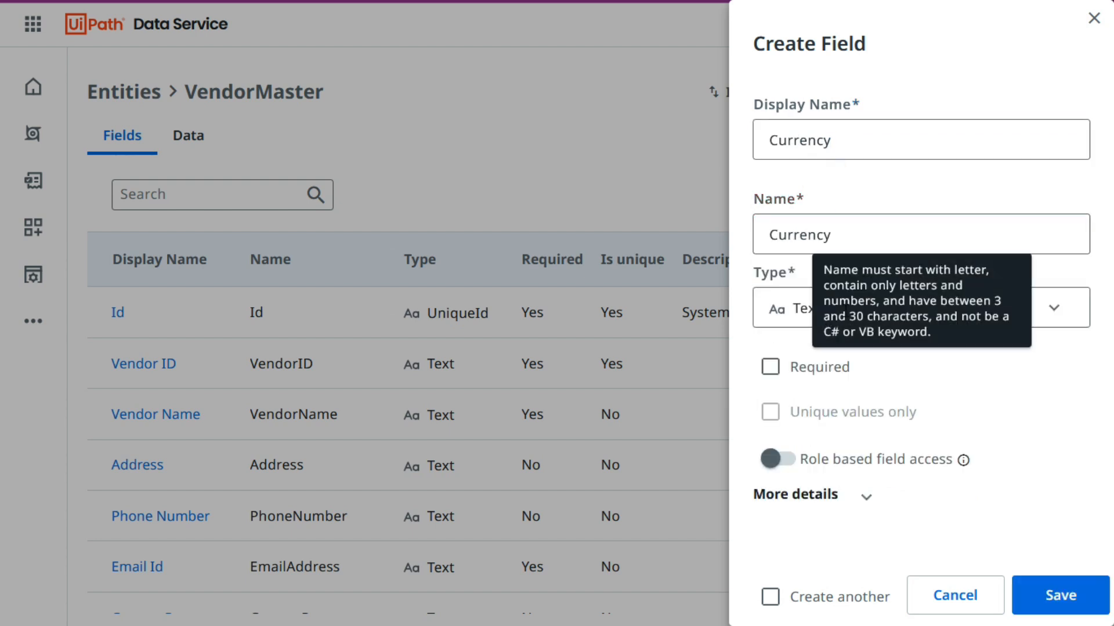
Set the new field's type to Choice Set and start creating a choice set named Currency for it.
left_click(1015, 311)
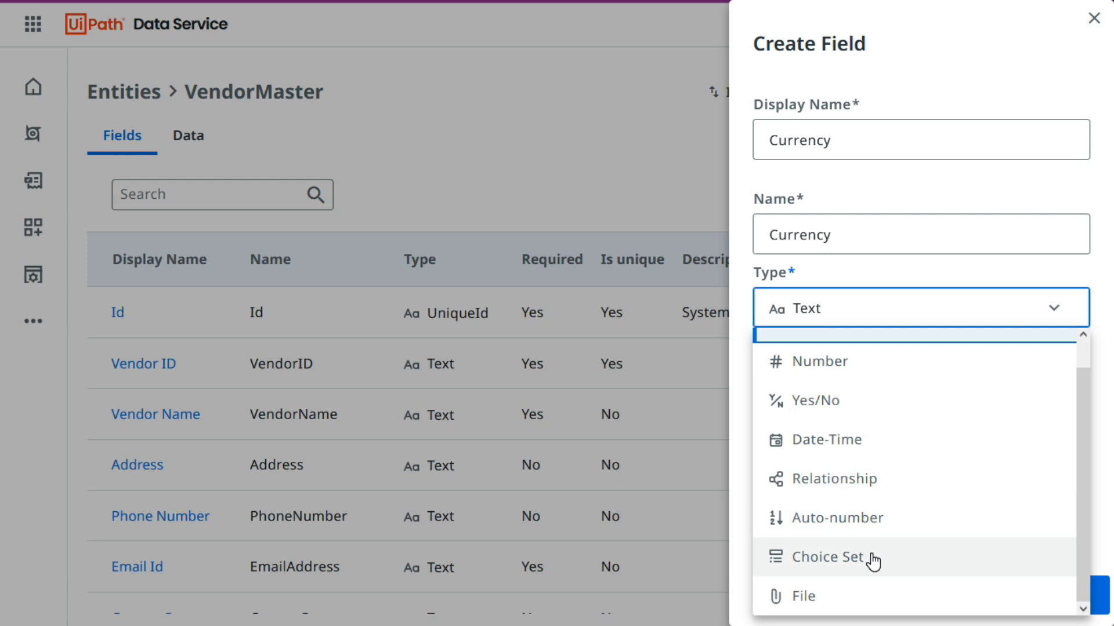
left_click(870, 558)
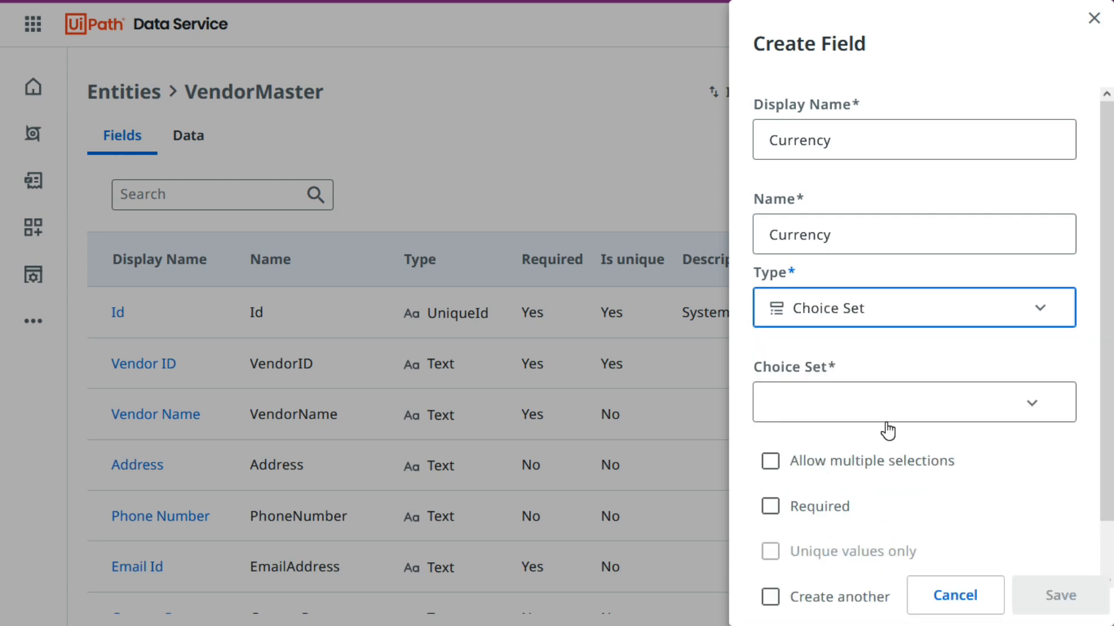
left_click(839, 343)
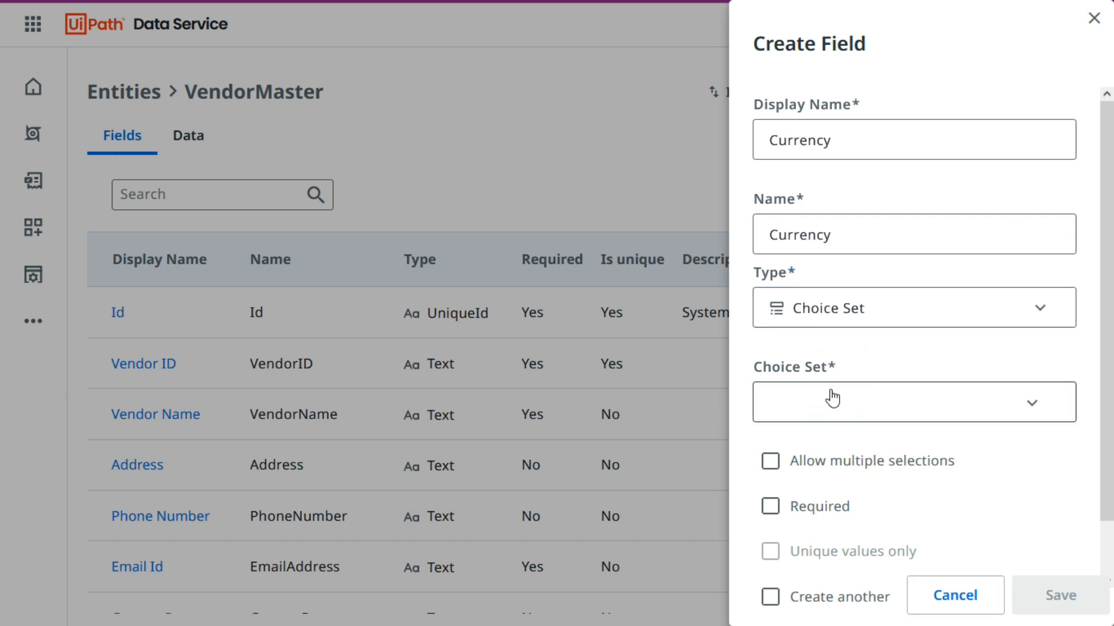
left_click(1036, 407)
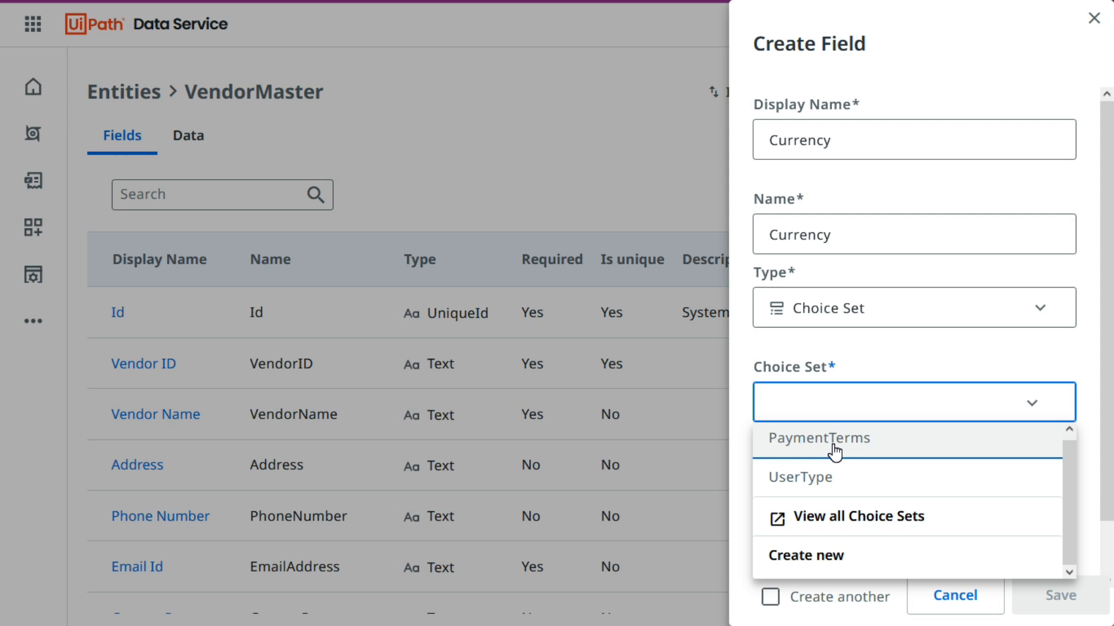
left_click(848, 559)
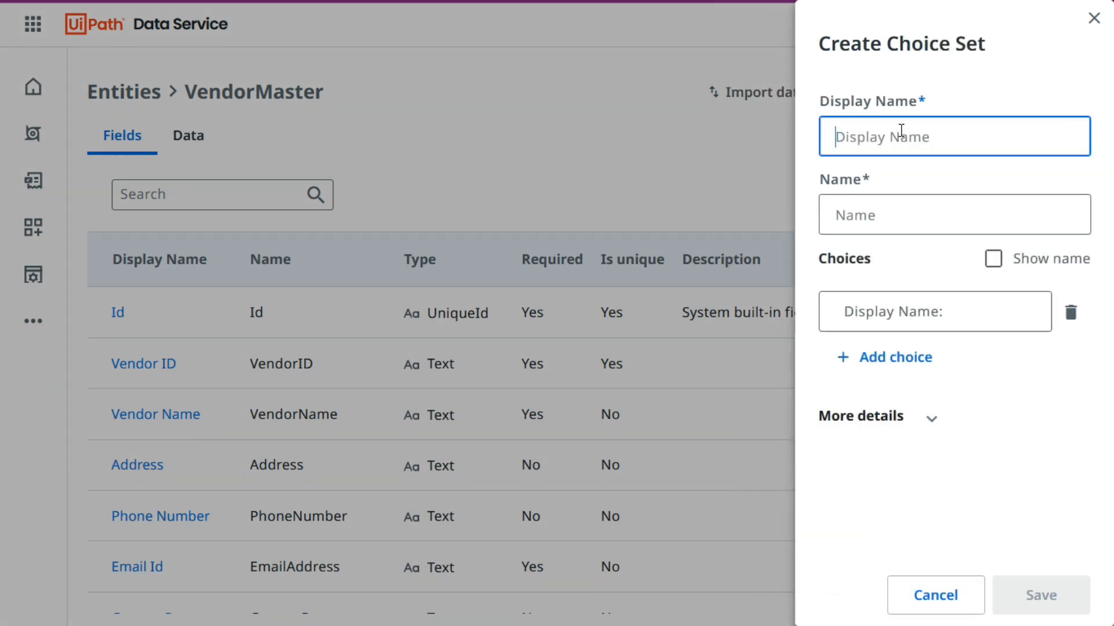
type("Currency")
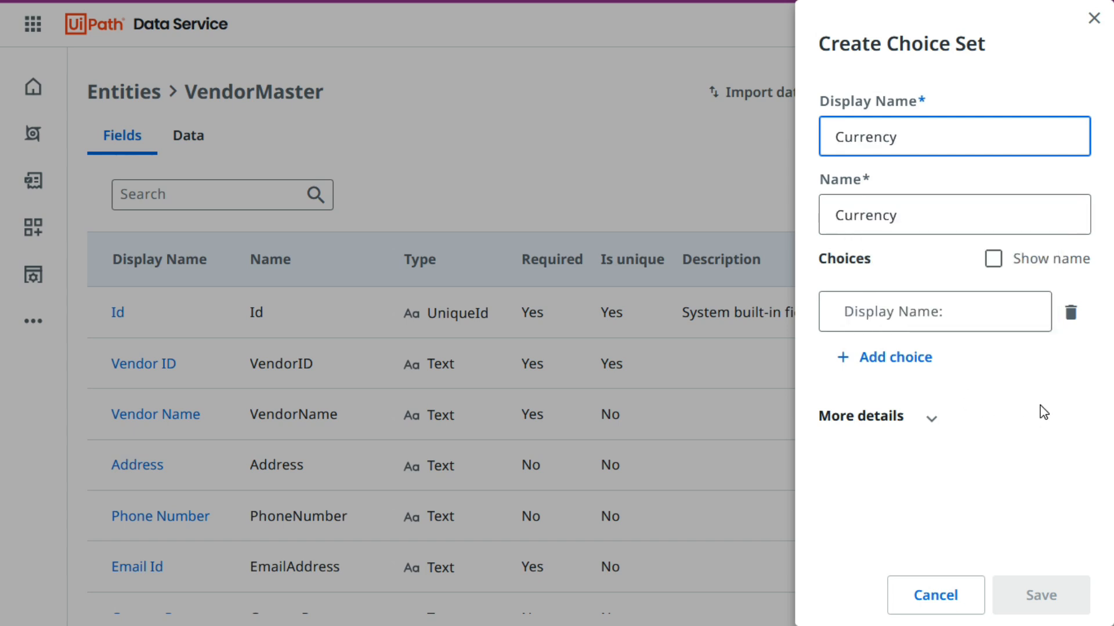
Copy USD from the workbook's Currency column and enter it as the first choice of the Currency set.
key("alt+Tab")
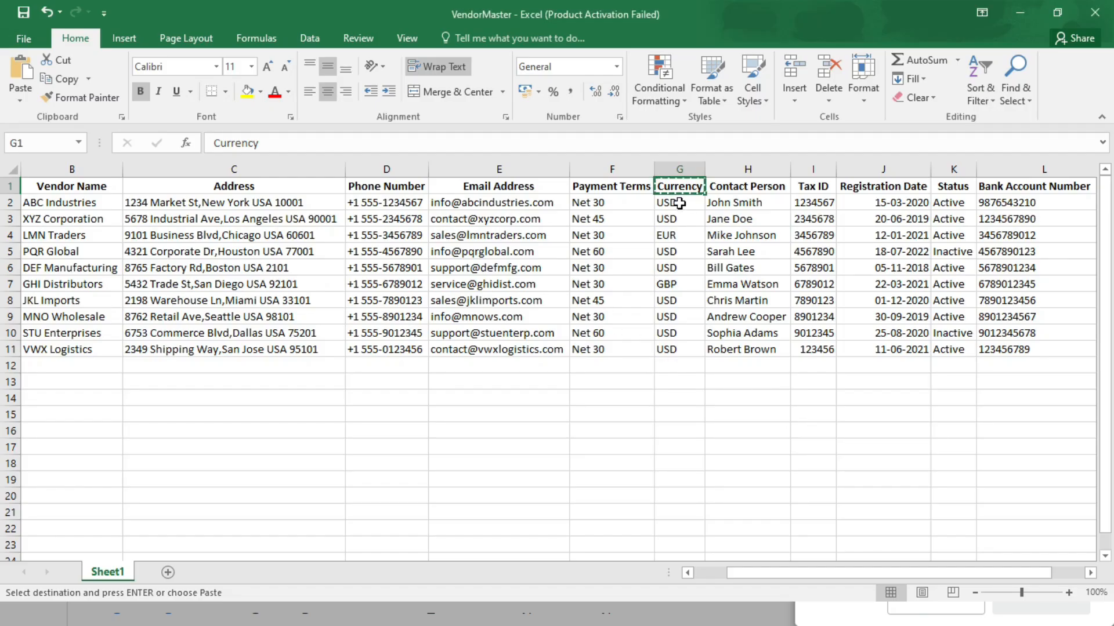
key("alt+Tab")
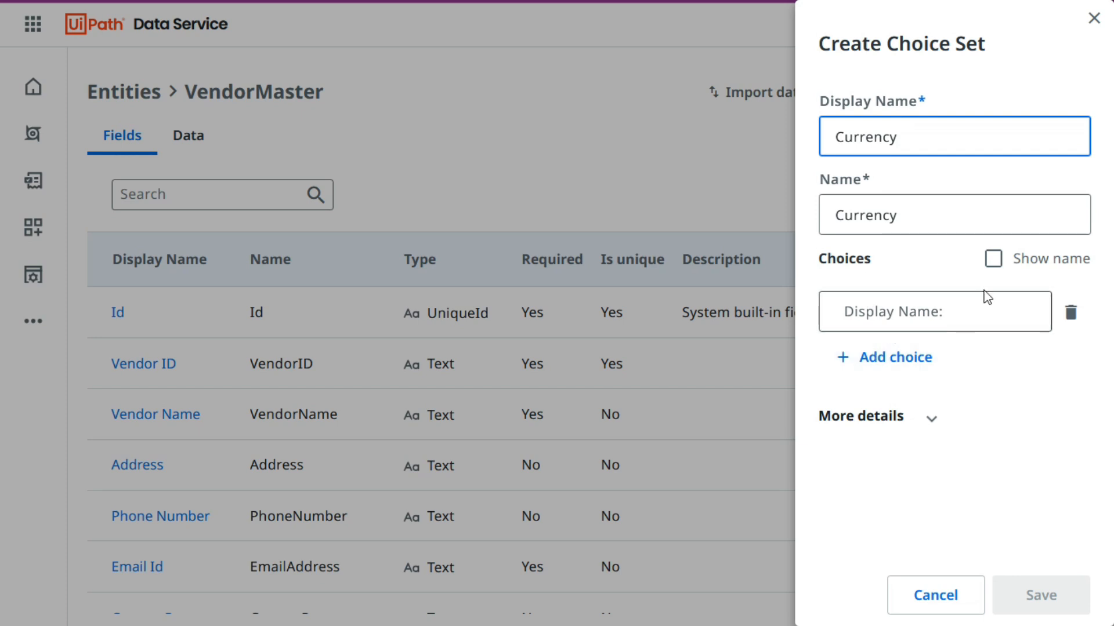
left_click(910, 311)
type("USD")
Copy EUR from the workbook and add it as the second choice of the Currency set.
key("alt+Tab")
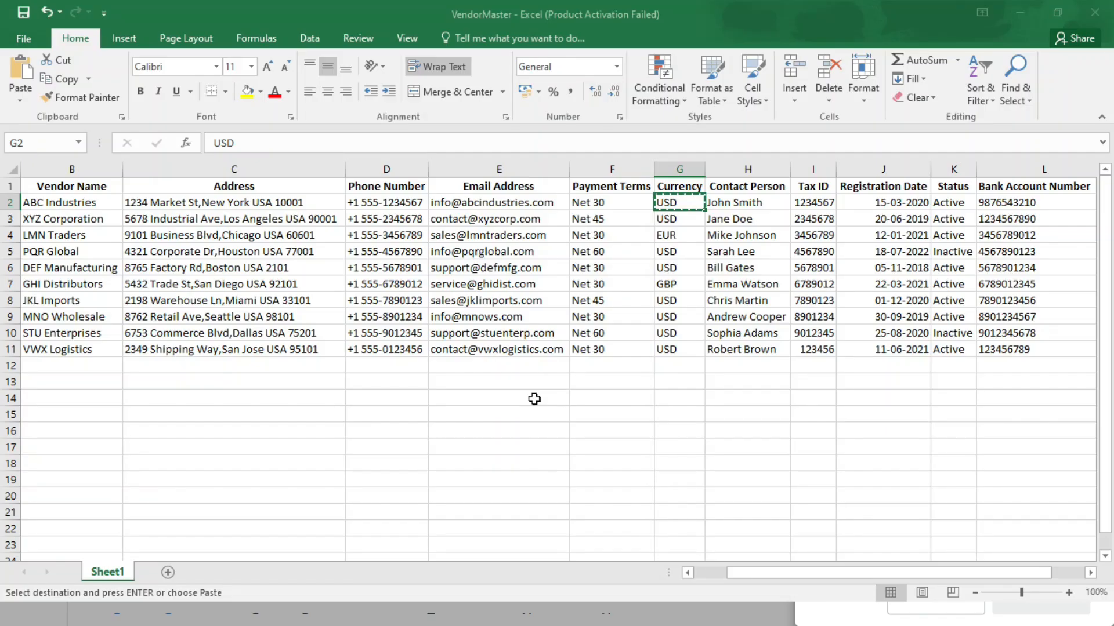
left_click(679, 235)
key("ctrl+c")
key("alt+Tab")
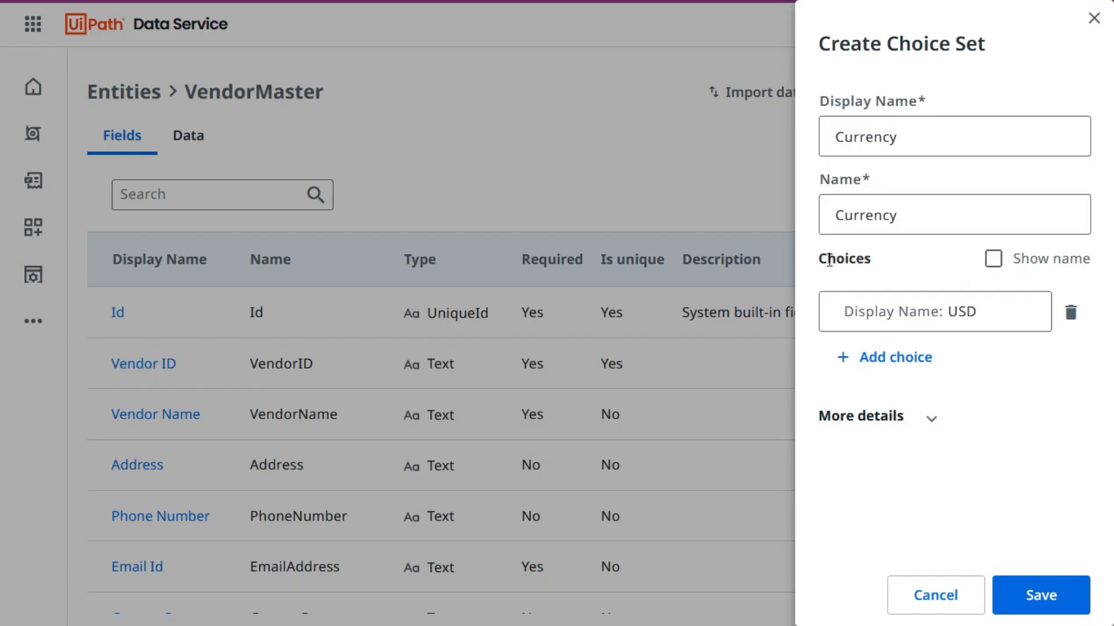
left_click(919, 358)
key("ctrl+v")
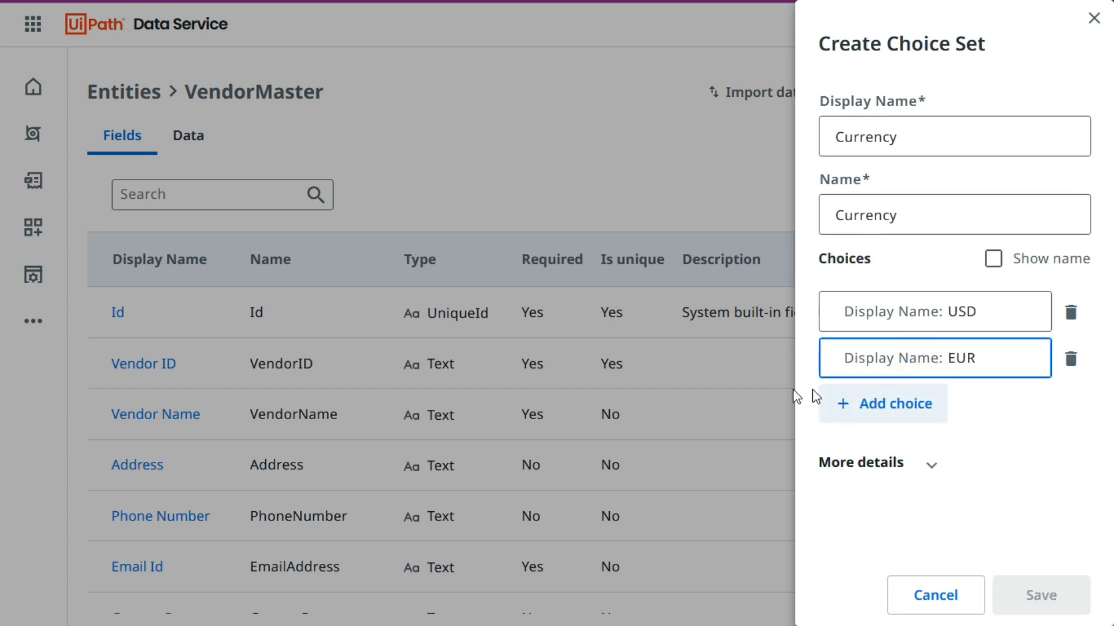
Copy GBP from the workbook and add it as the third choice of the Currency set.
key("alt+Tab")
left_click(676, 291)
key("ctrl+c")
key("alt+Tab")
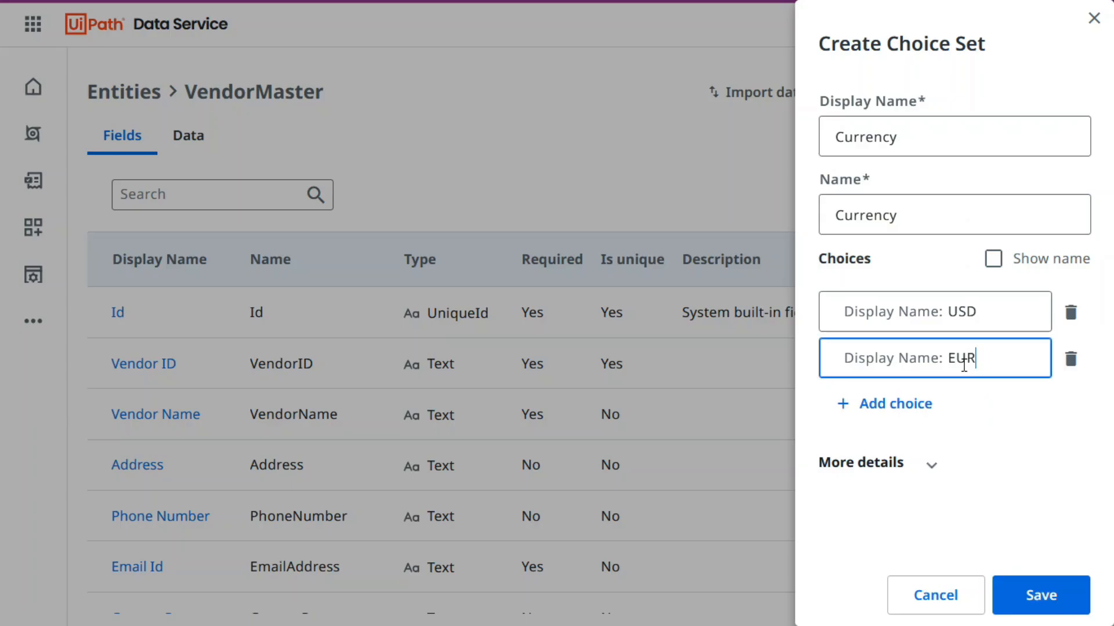
left_click(924, 405)
key("ctrl+v")
Add INR as the fourth choice and save the Currency choice set.
left_click(897, 452)
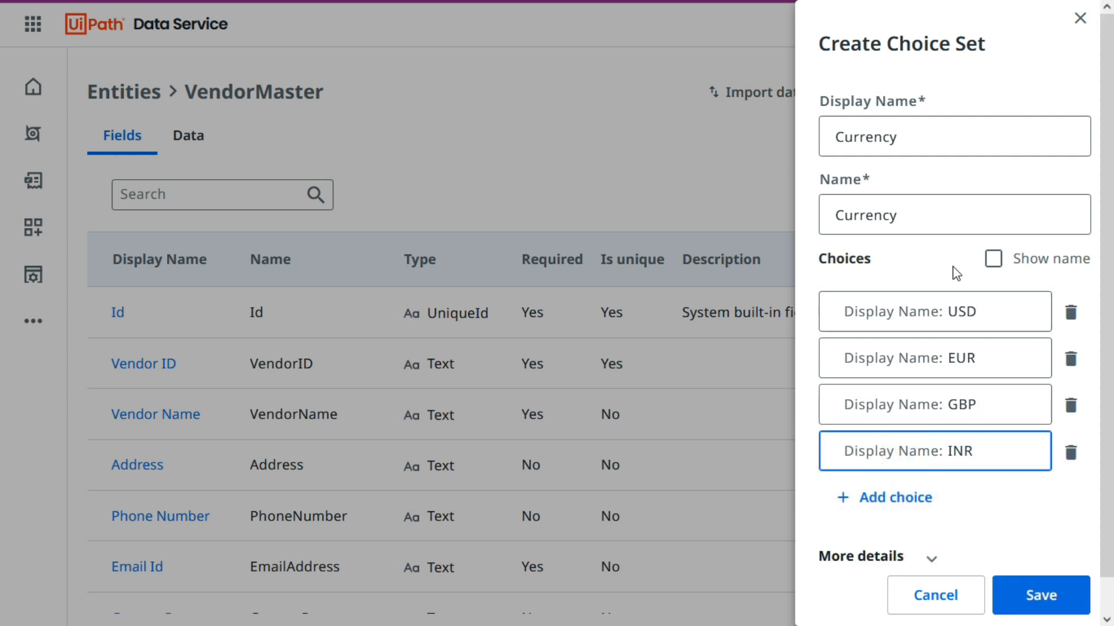
left_click(1036, 603)
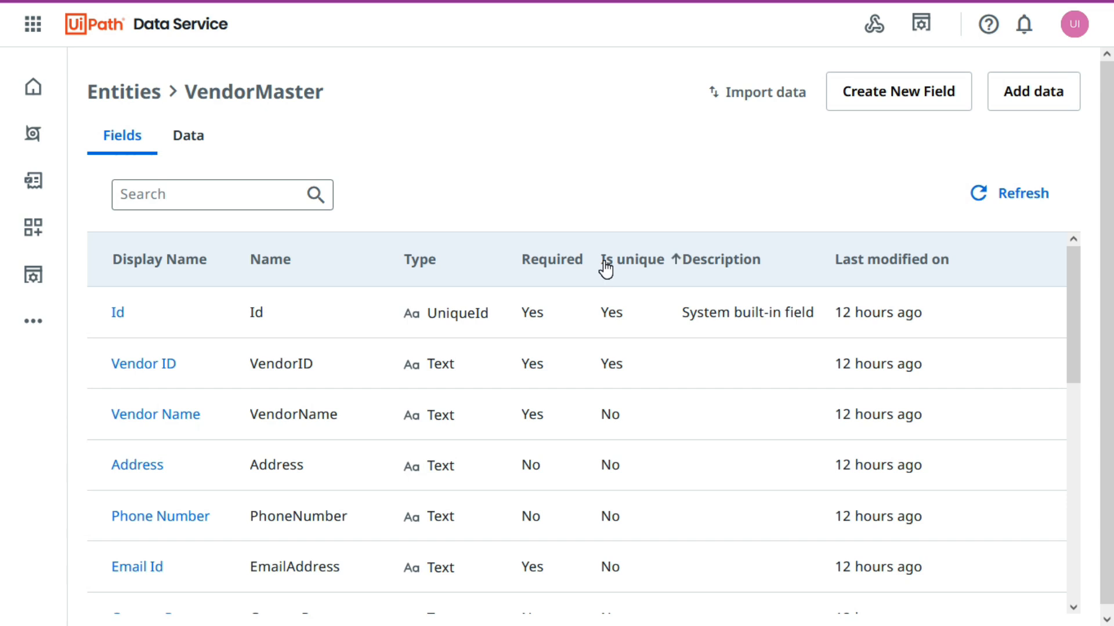
scroll(268, 350, "down", 8)
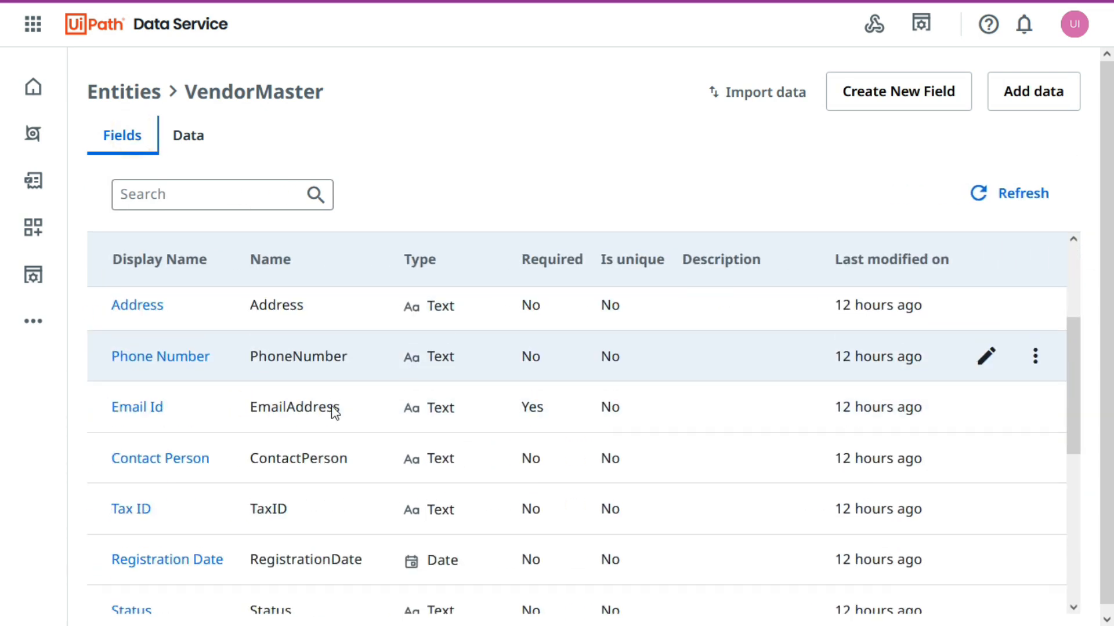
scroll(442, 507, "up", 8)
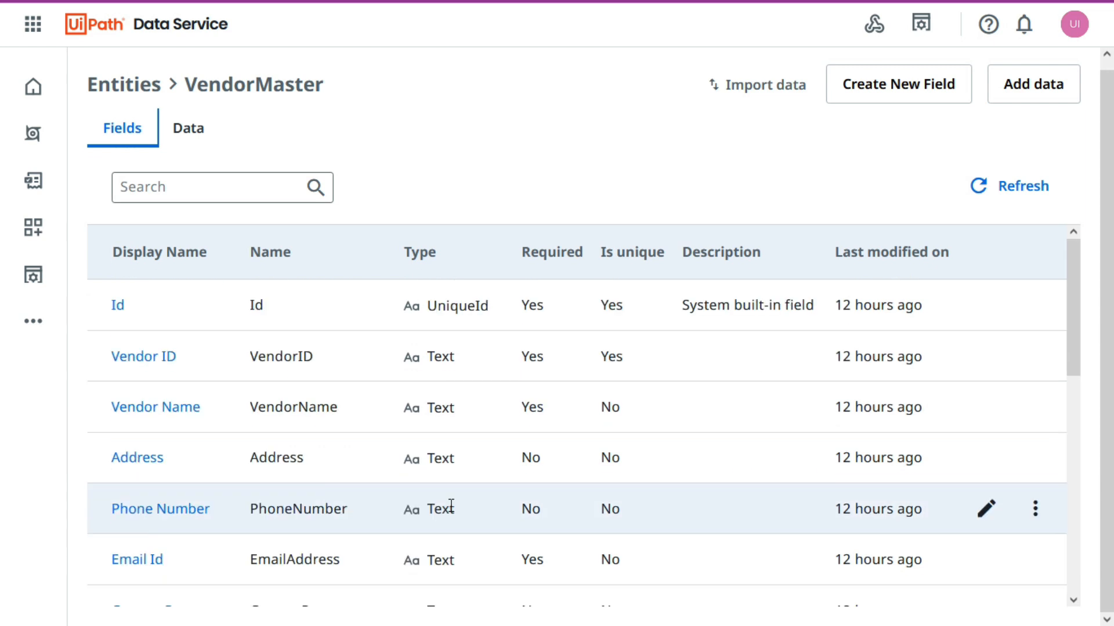
Start a new VendorMaster field again and fill its display name with the Currency header copied from the workbook.
left_click(897, 84)
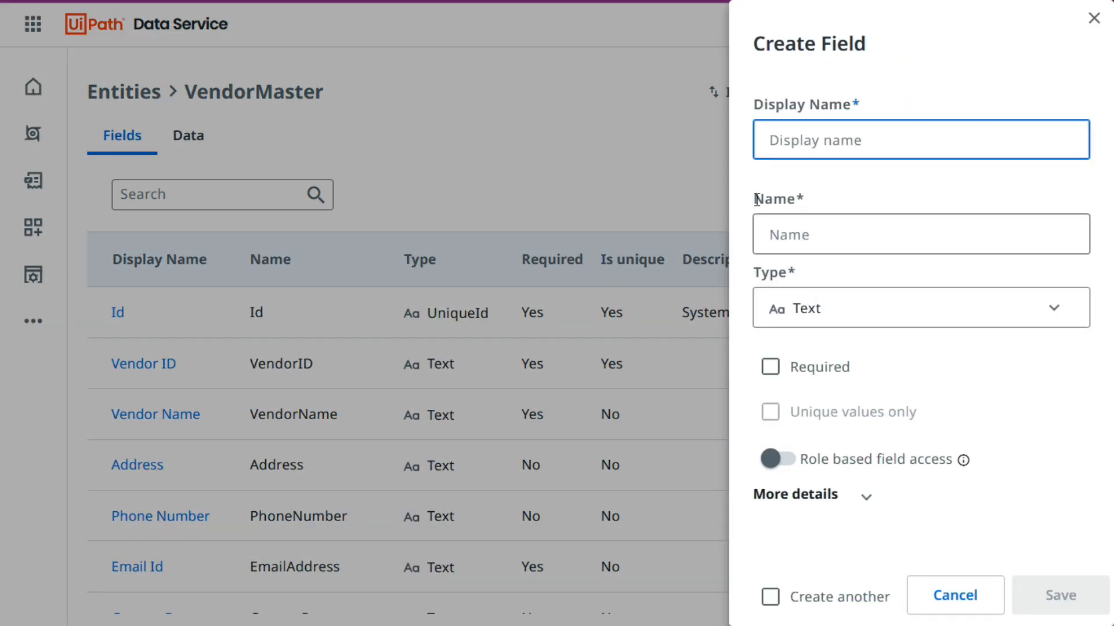
key("alt+Tab")
left_click(678, 187)
key("ctrl+c")
key("alt+Tab")
key("ctrl+v")
left_click(851, 184)
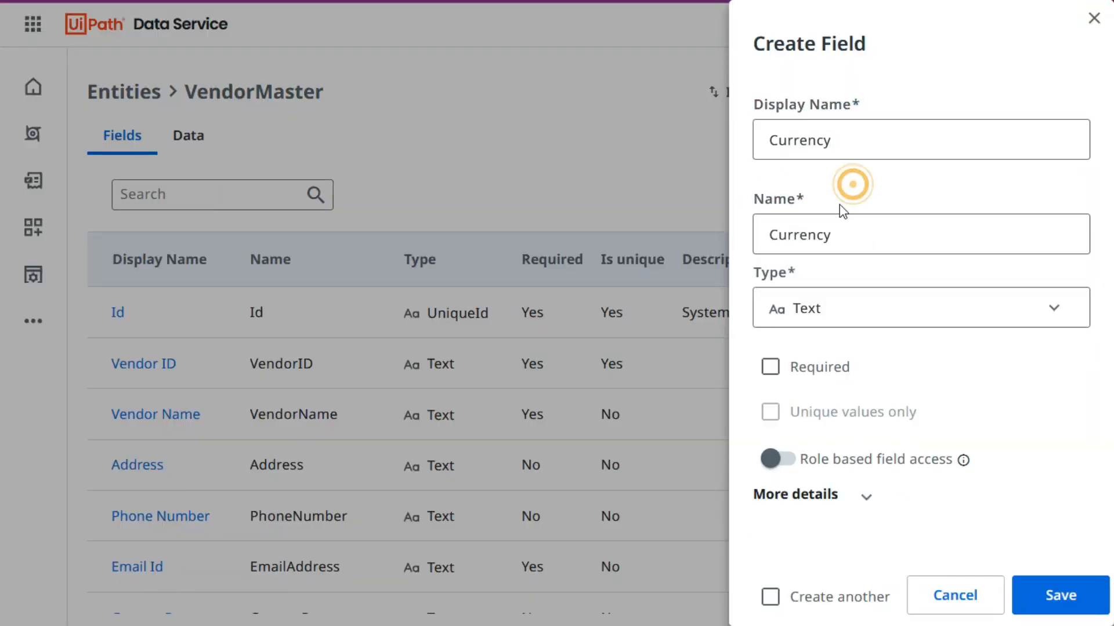
Set the Currency field's type to Choice Set and assign the Currency choice set to it.
left_click(884, 319)
scroll(925, 452, "down", 1)
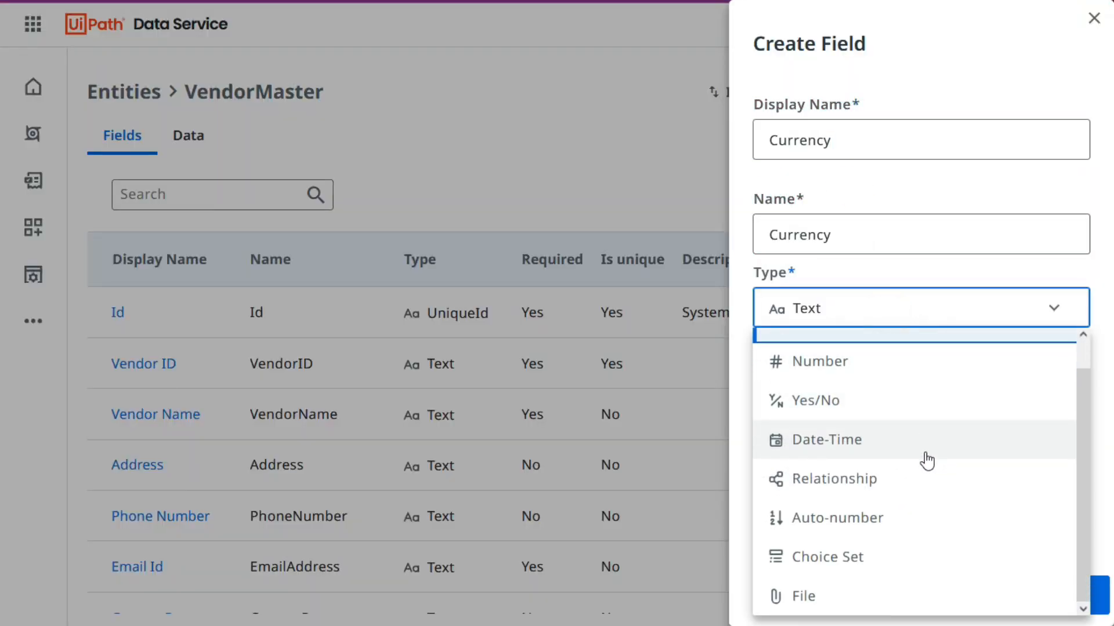
left_click(870, 561)
left_click(1030, 406)
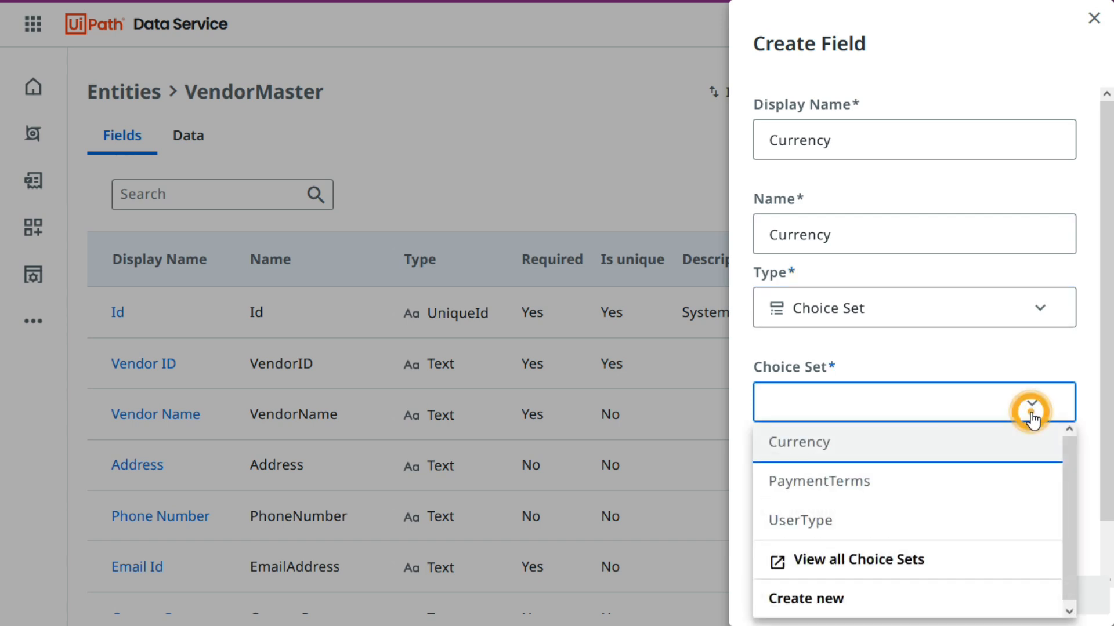
left_click(819, 449)
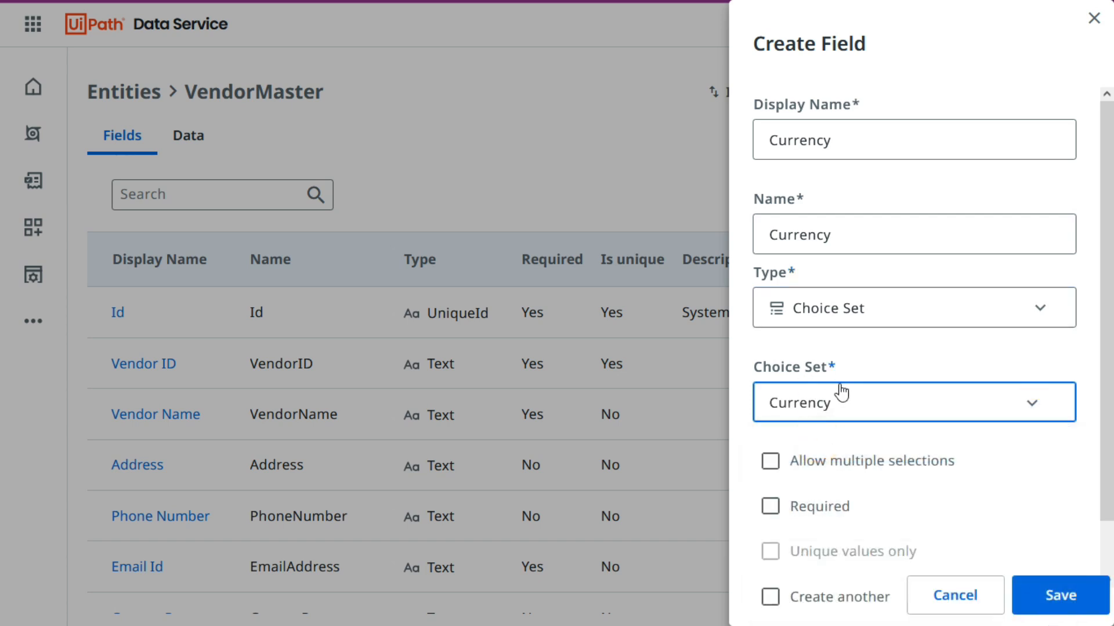
Save the new Currency field without further options and refresh the VendorMaster field list.
scroll(954, 429, "down", 1)
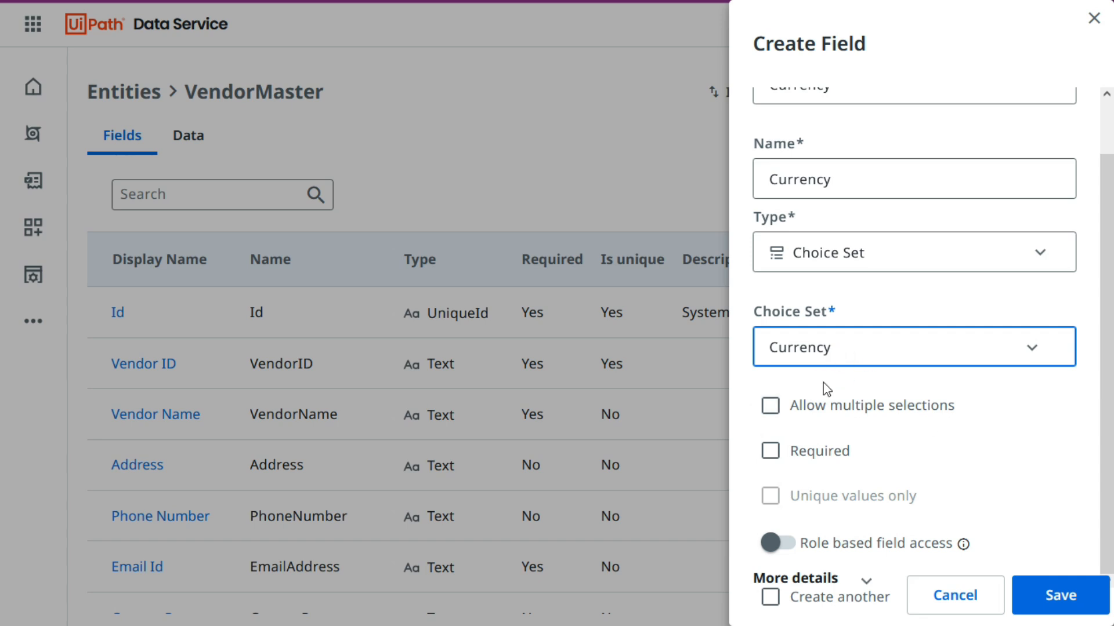
left_click(1061, 595)
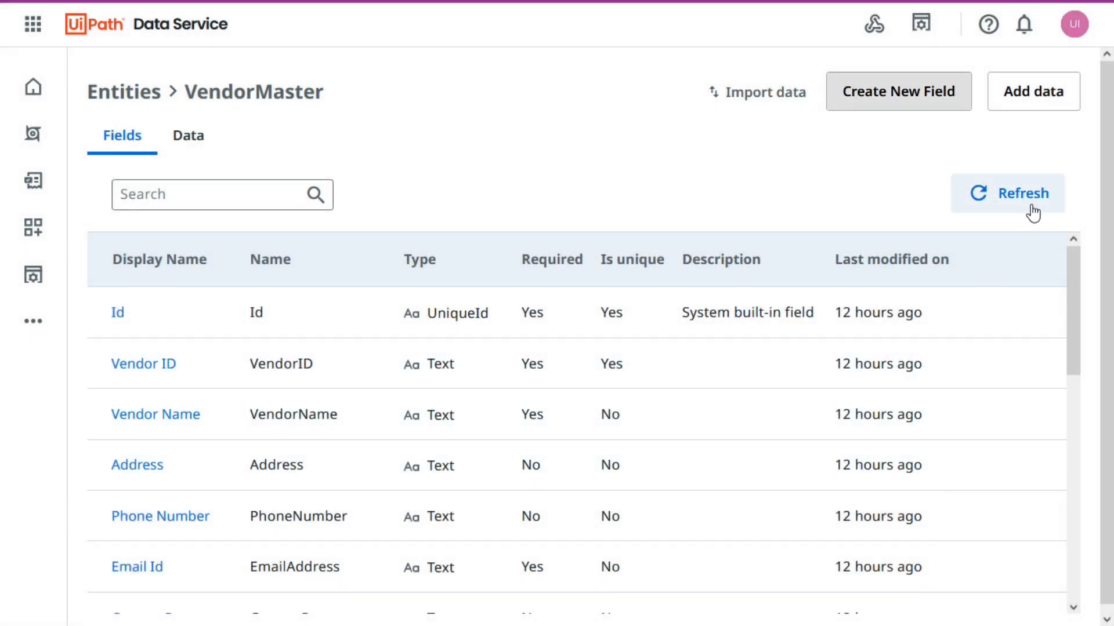
left_click(1030, 203)
scroll(197, 433, "down", 5)
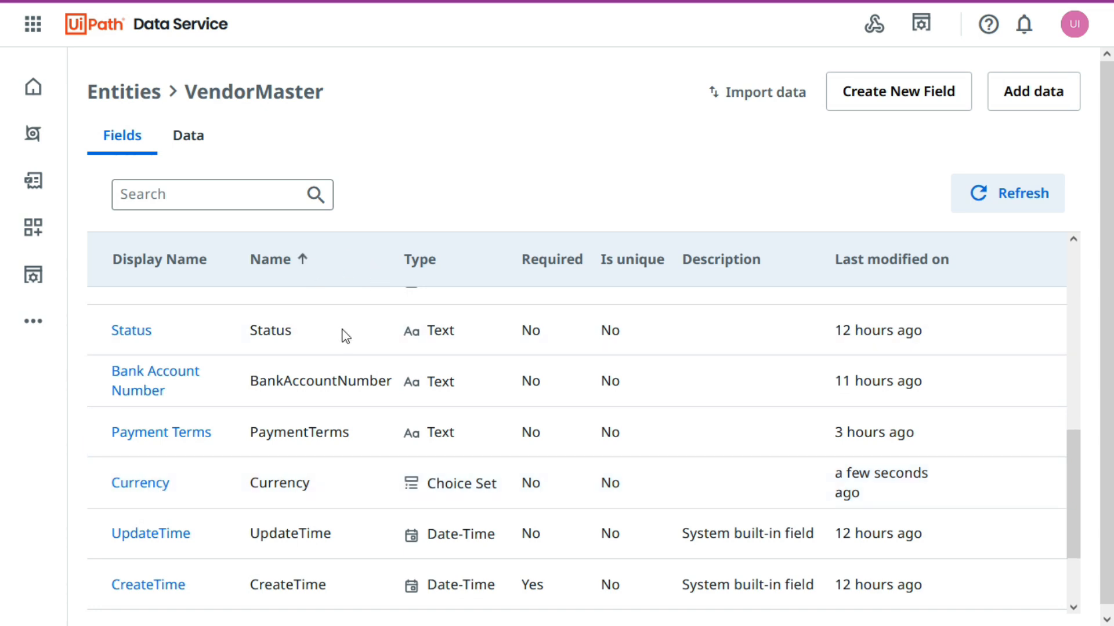
Set the Currency value of the existing VendorMaster record to USD.
left_click(190, 152)
left_click_drag(322, 347, 526, 348)
left_click_drag(381, 348, 970, 352)
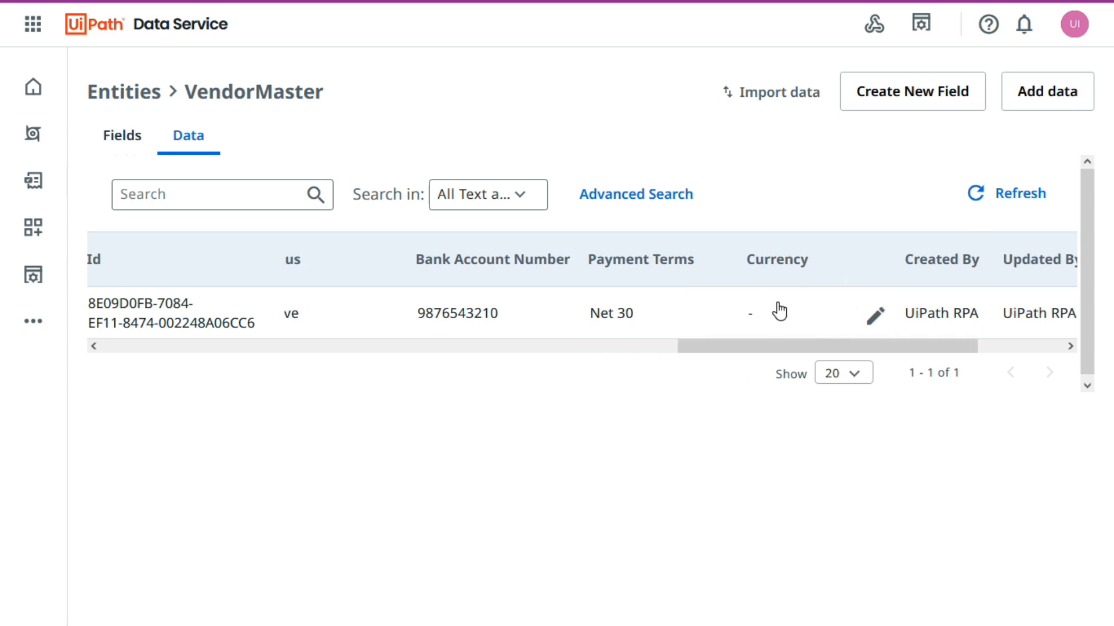
left_click(875, 317)
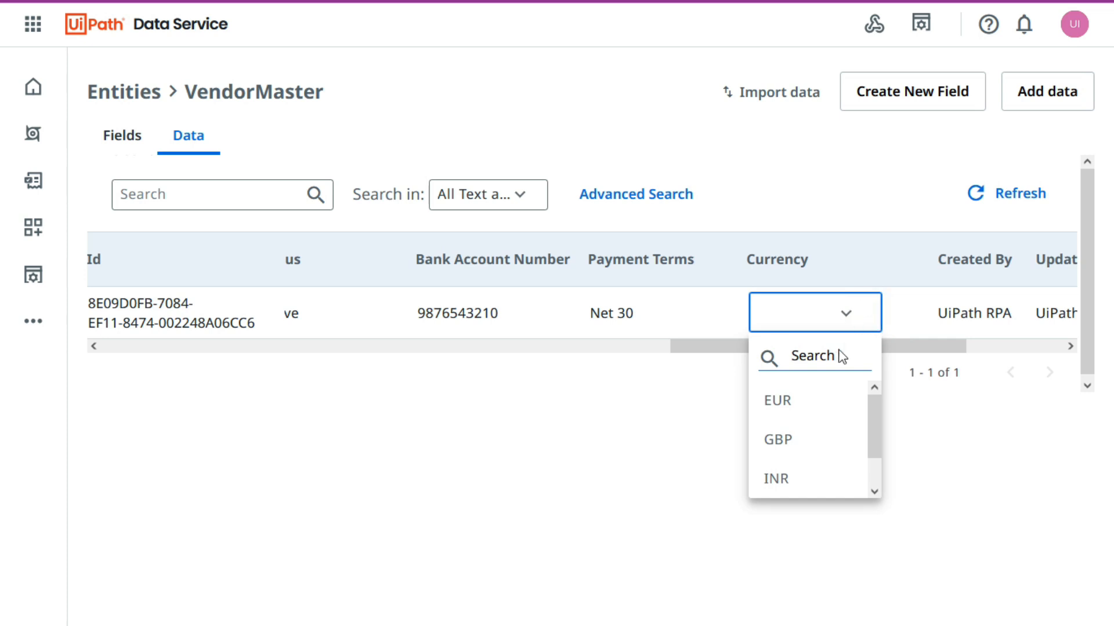
mouse_move(874, 421)
left_mouse_down()
mouse_move(875, 452)
mouse_move(875, 399)
mouse_move(875, 457)
mouse_move(876, 398)
mouse_move(877, 463)
mouse_move(877, 398)
mouse_move(875, 472)
mouse_move(873, 416)
left_mouse_up()
scroll(795, 408, "down", 1)
scroll(800, 463, "up", 1)
left_click(779, 325)
left_click(785, 311)
left_click_drag(876, 419, 879, 464)
left_click(811, 486)
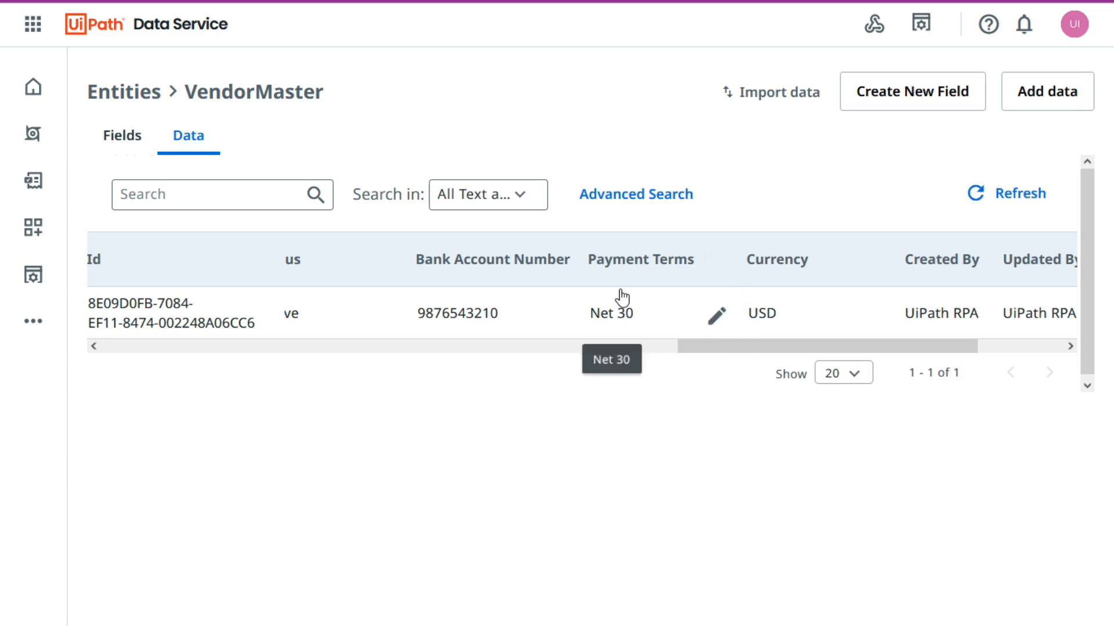
Replace the Payment Terms text of the existing VendorMaster record with ghg.
left_click(717, 316)
triple_click(676, 315)
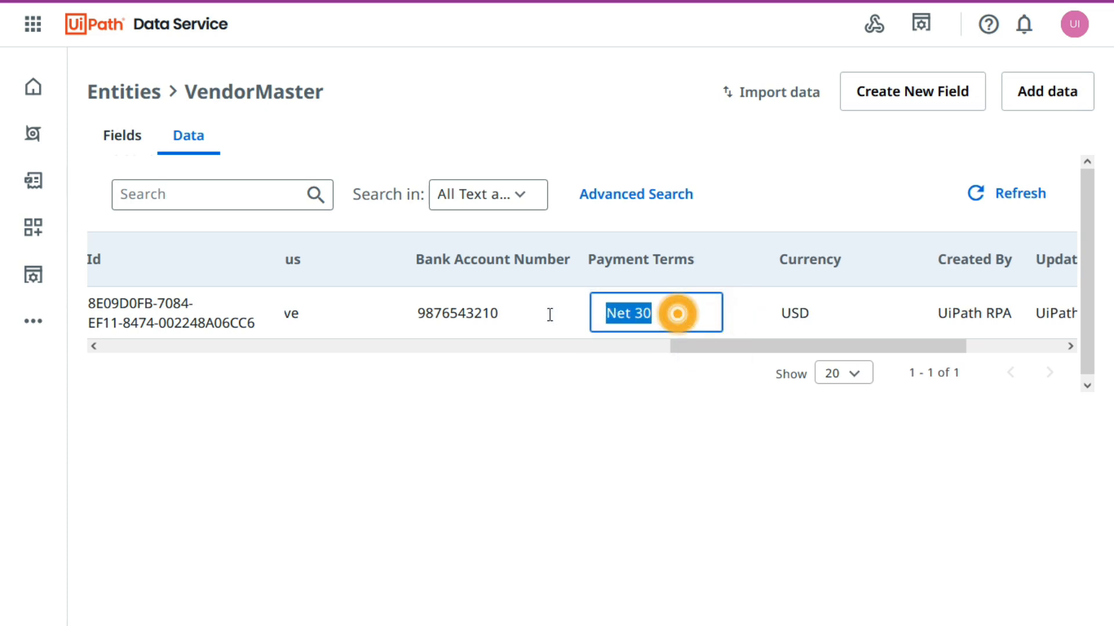
type("gh")
left_click(724, 427)
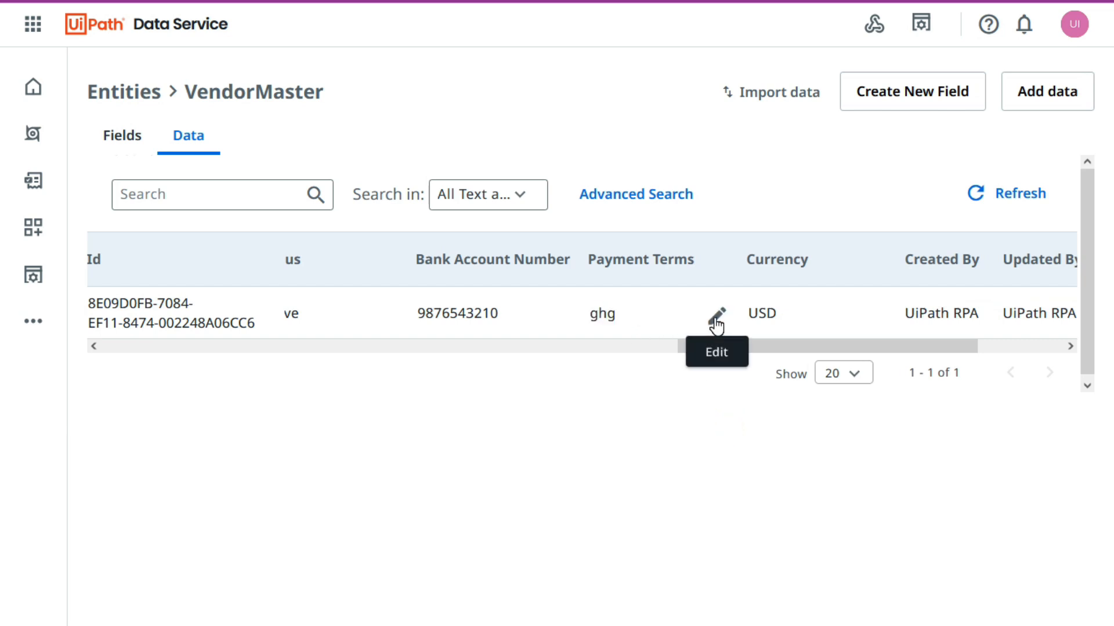
left_click(644, 275)
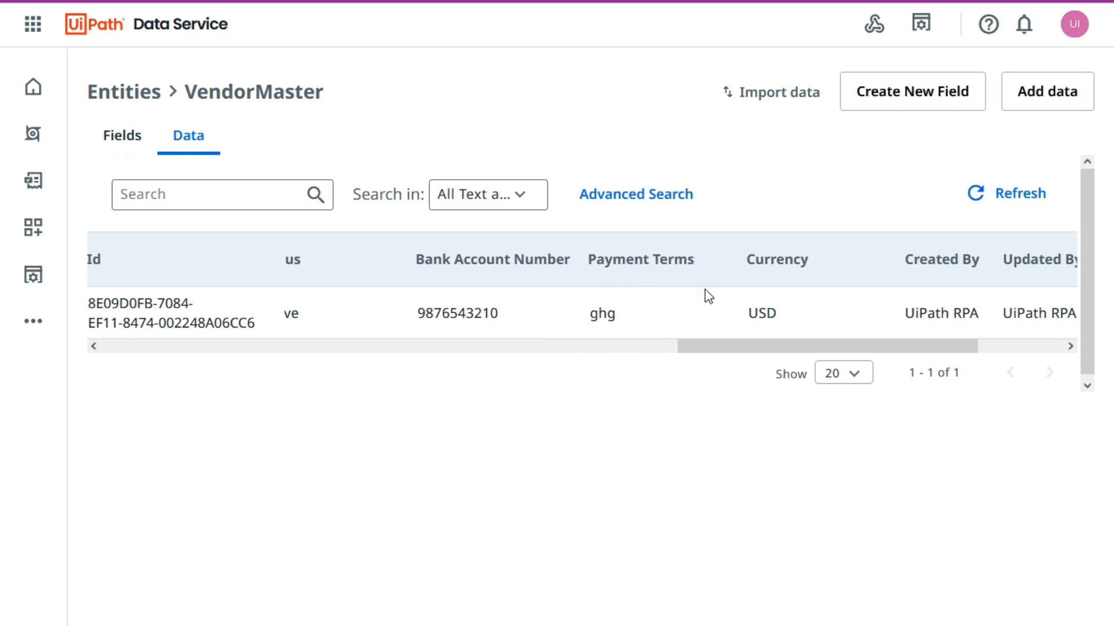
Delete the Payment Terms text field from VendorMaster, confirming with the Payment Terms header copied from the Excel workbook.
left_click(120, 142)
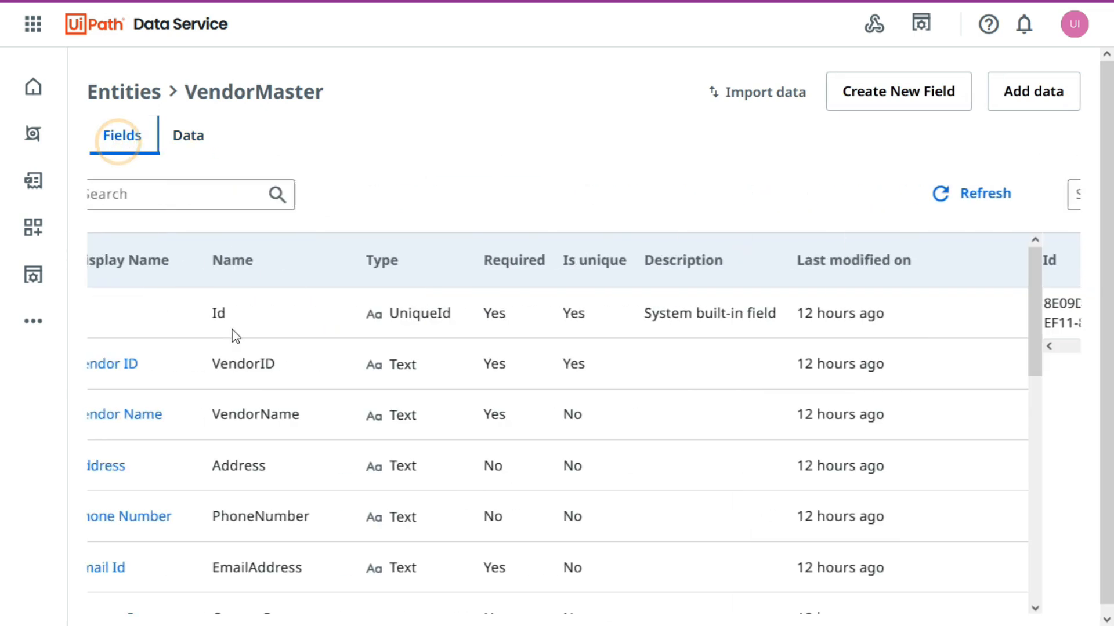
scroll(229, 402, "down", 3)
scroll(186, 503, "down", 6)
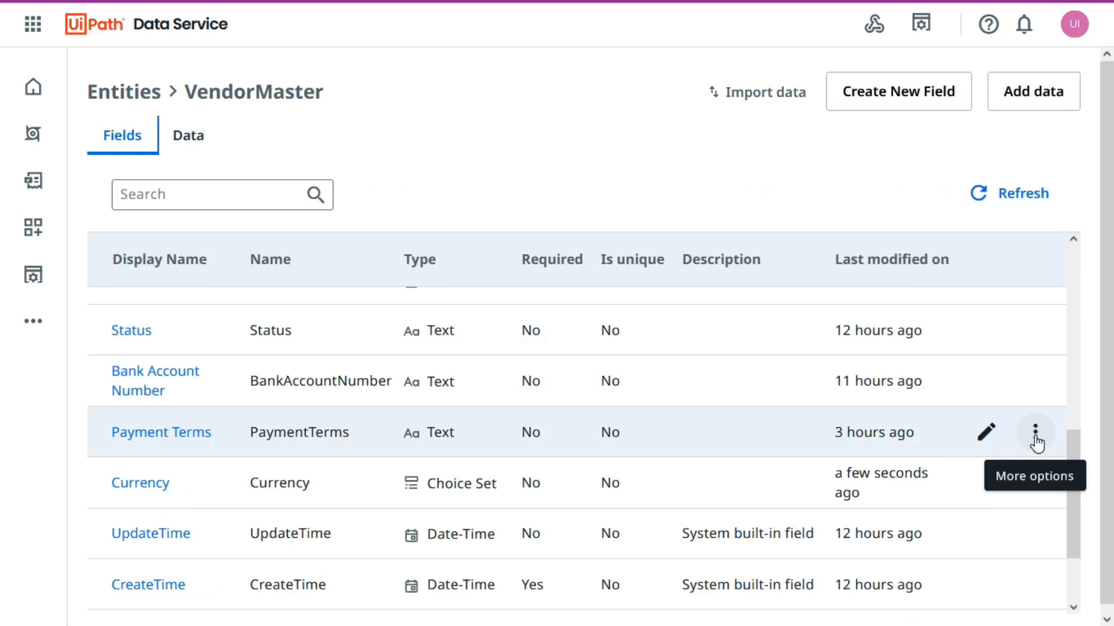
left_click(1035, 434)
left_click(881, 505)
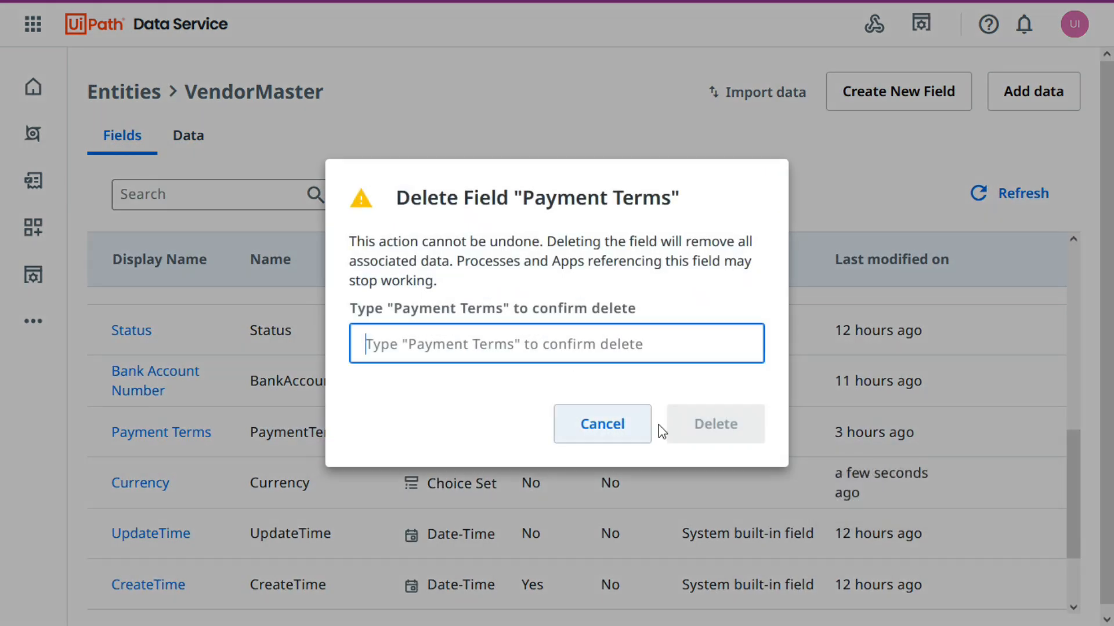
key("alt+Tab")
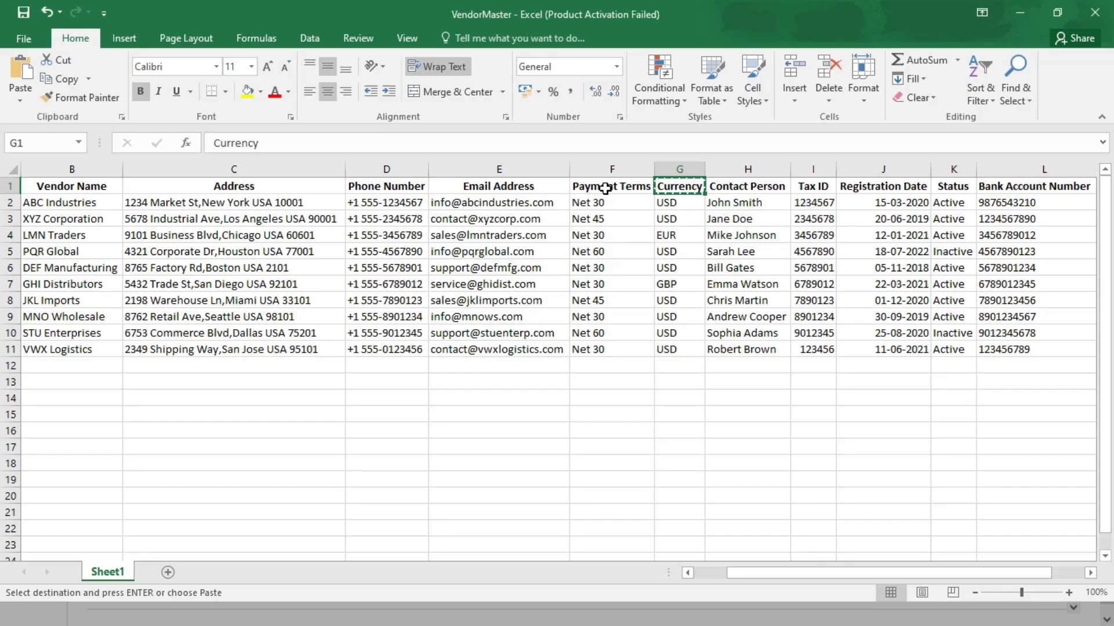
left_click(738, 187)
left_click(588, 189)
key("ctrl+c")
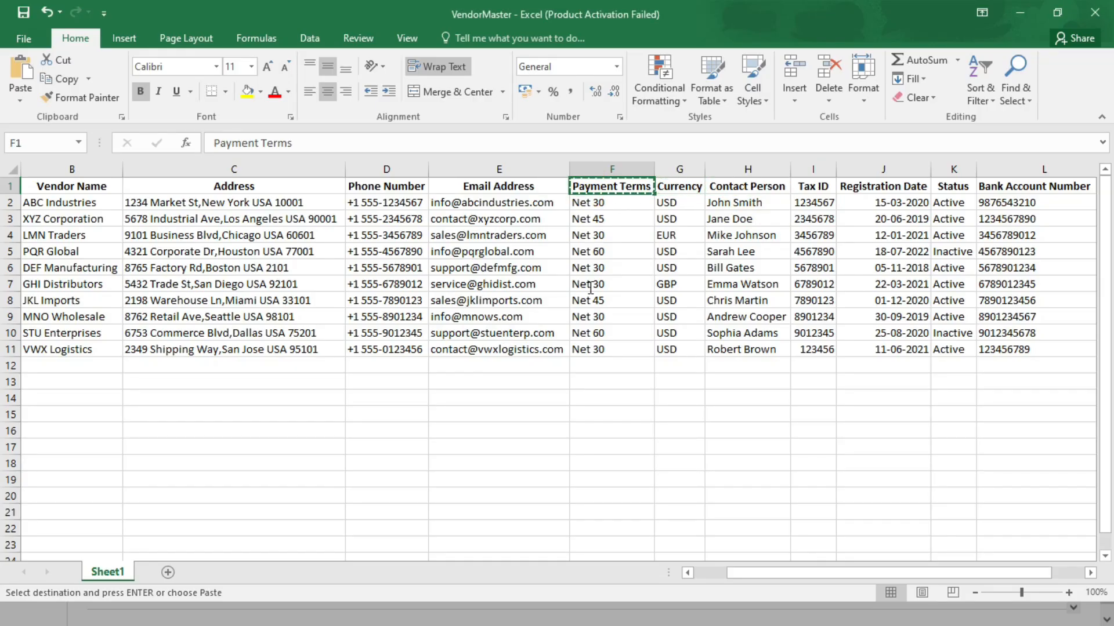
key("alt+Tab")
left_click(439, 343)
key("ctrl+v")
left_click(699, 423)
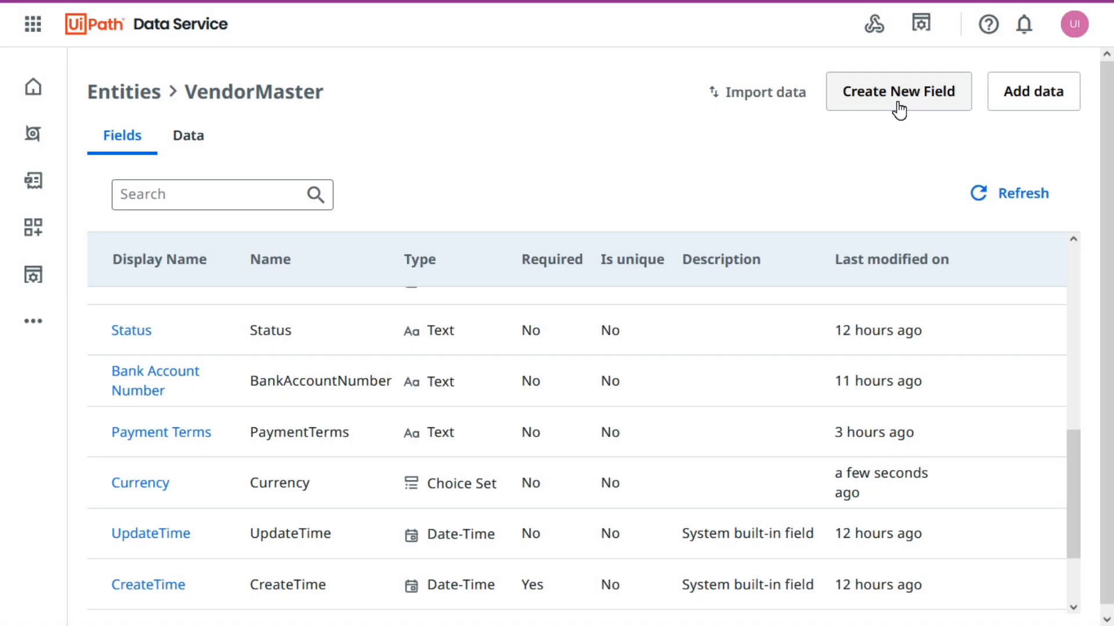
Start a new Payment Terms field of type Choice Set and assign the PaymentTerms choice set to it.
left_click(909, 106)
key("ctrl+v")
left_click(845, 313)
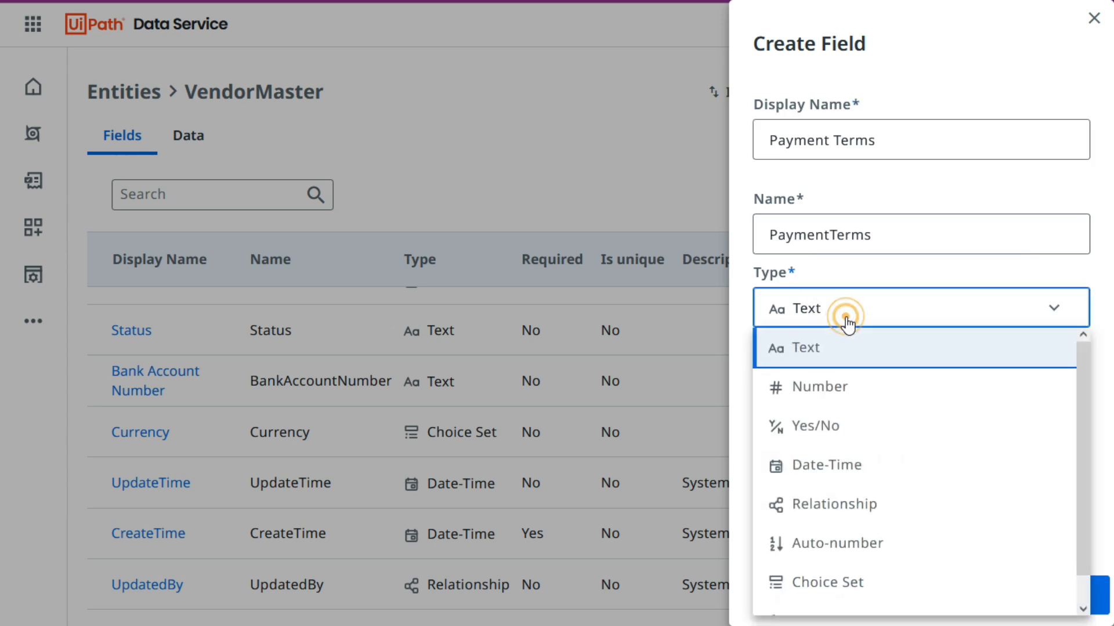
scroll(845, 499, "down", 1)
left_click(854, 559)
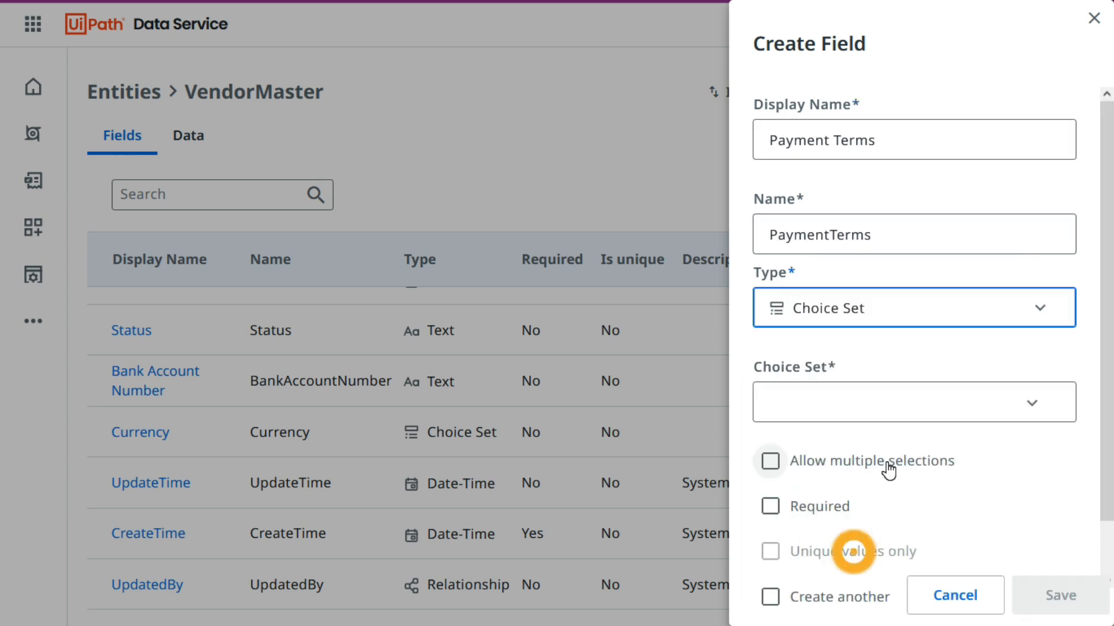
left_click(1035, 406)
left_click(834, 484)
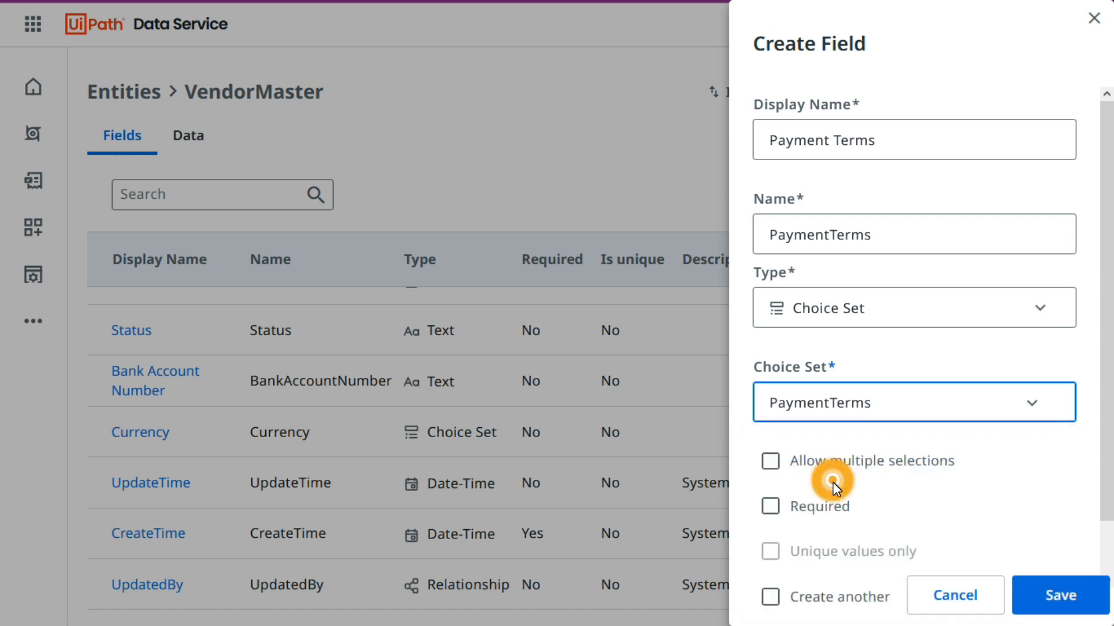
Allow multiple selections for the Payment Terms field and save it.
scroll(1004, 475, "down", 1)
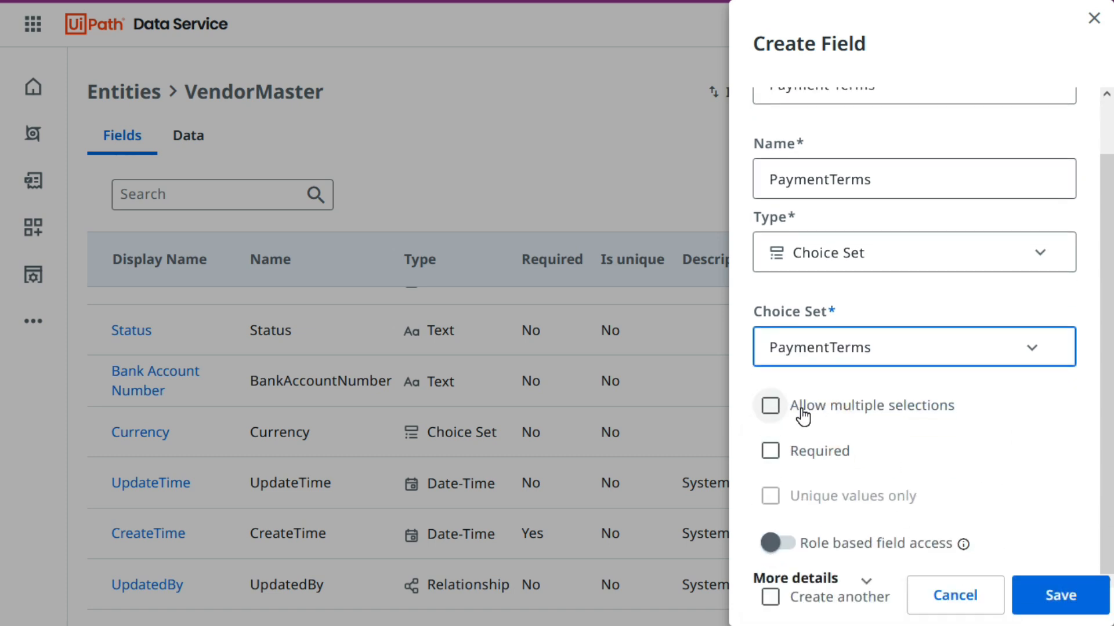
left_click(770, 406)
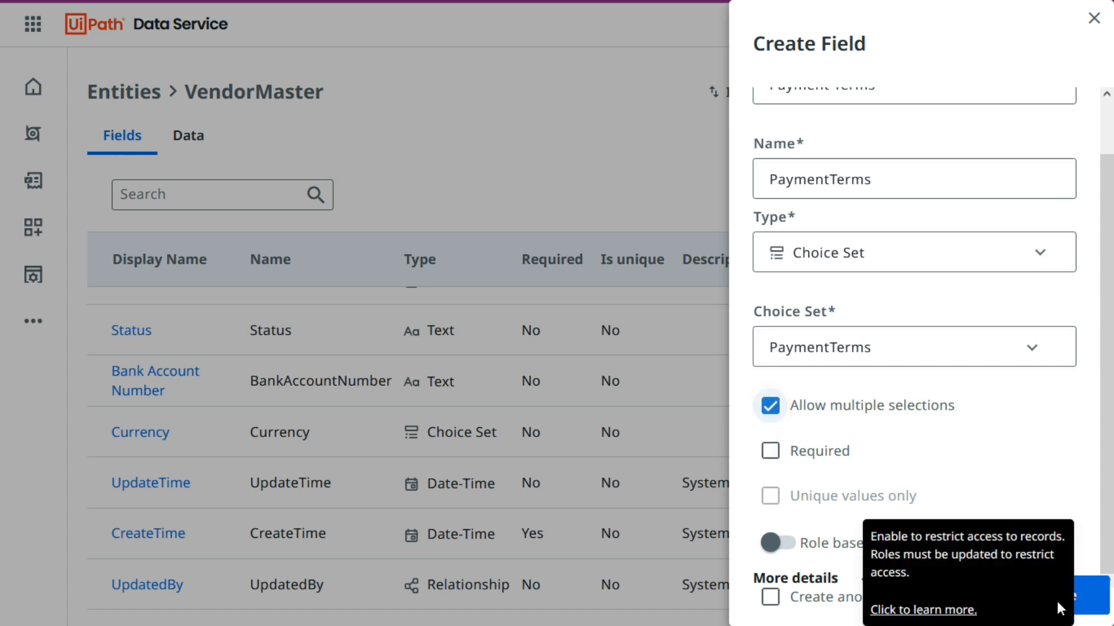
left_click(1097, 600)
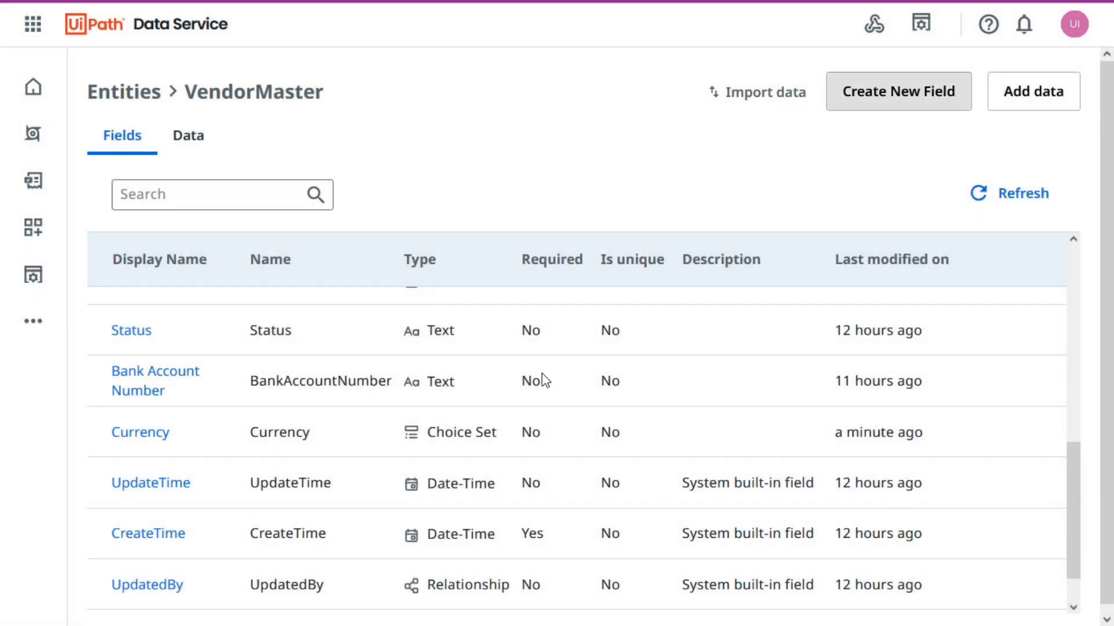
Refresh the VendorMaster records and set the existing record's Payment Terms to both Net 30 and Net 45.
left_click(180, 136)
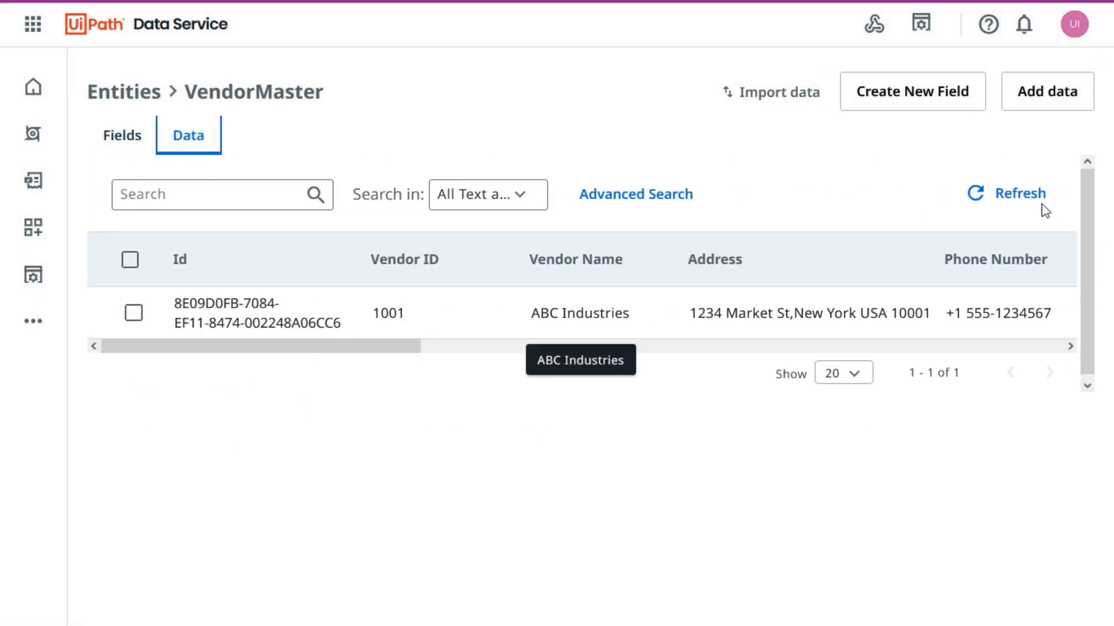
left_click(1019, 193)
left_click_drag(570, 345, 867, 353)
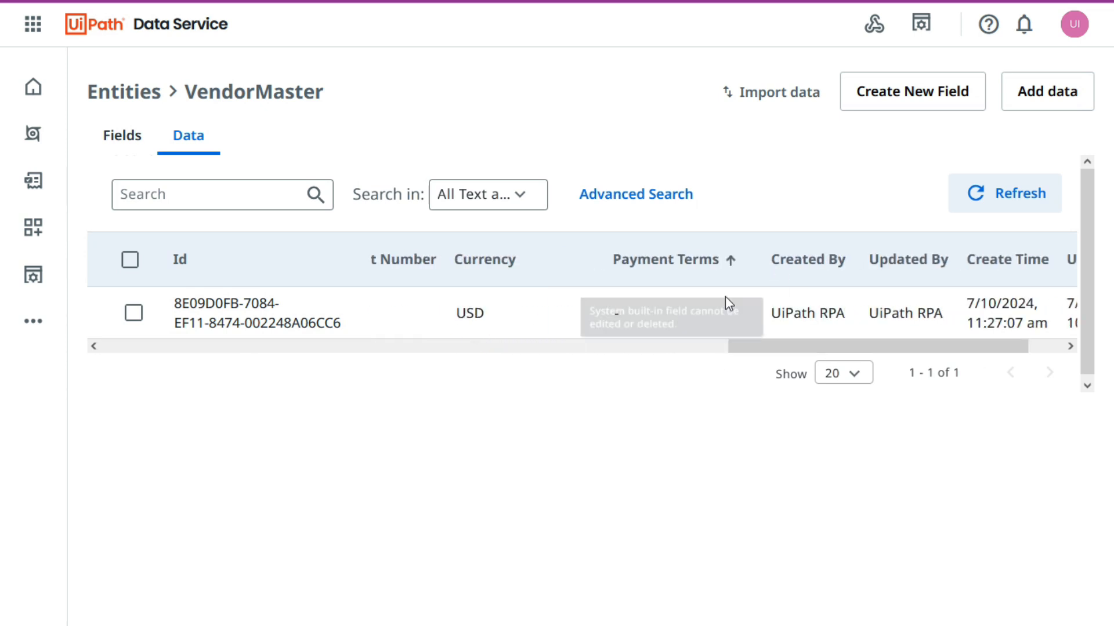
left_click(742, 319)
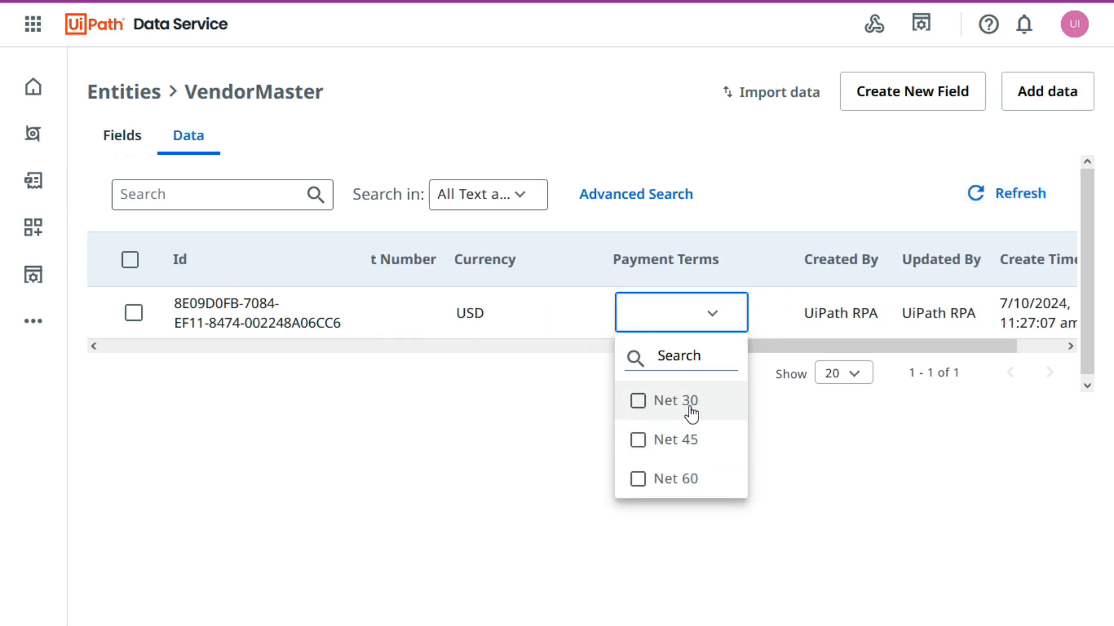
left_click(639, 400)
left_click(638, 441)
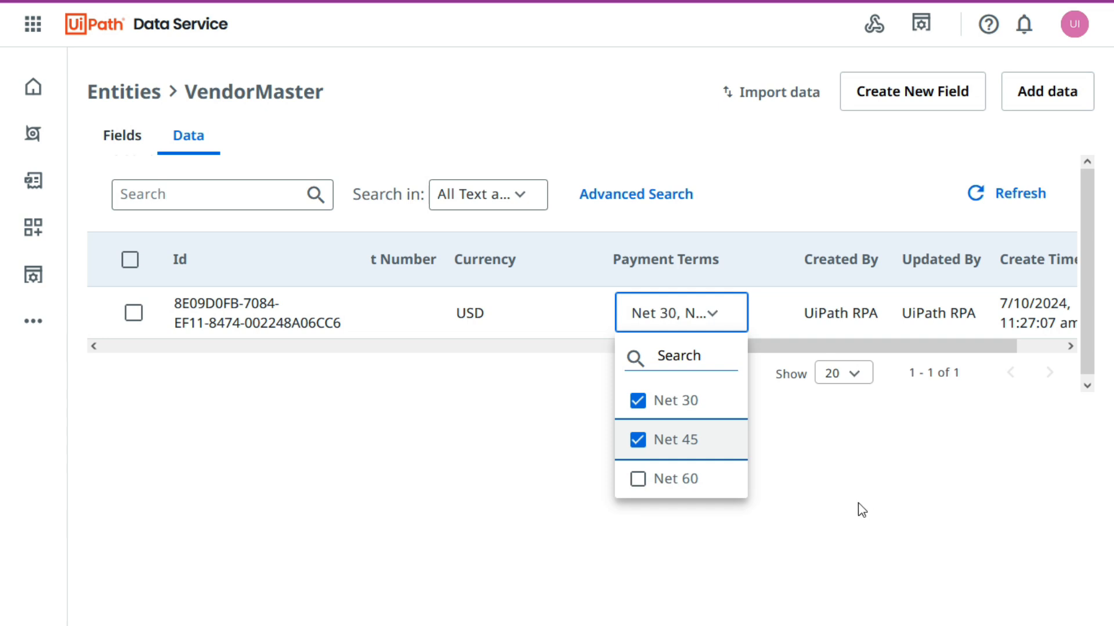
left_click(840, 464)
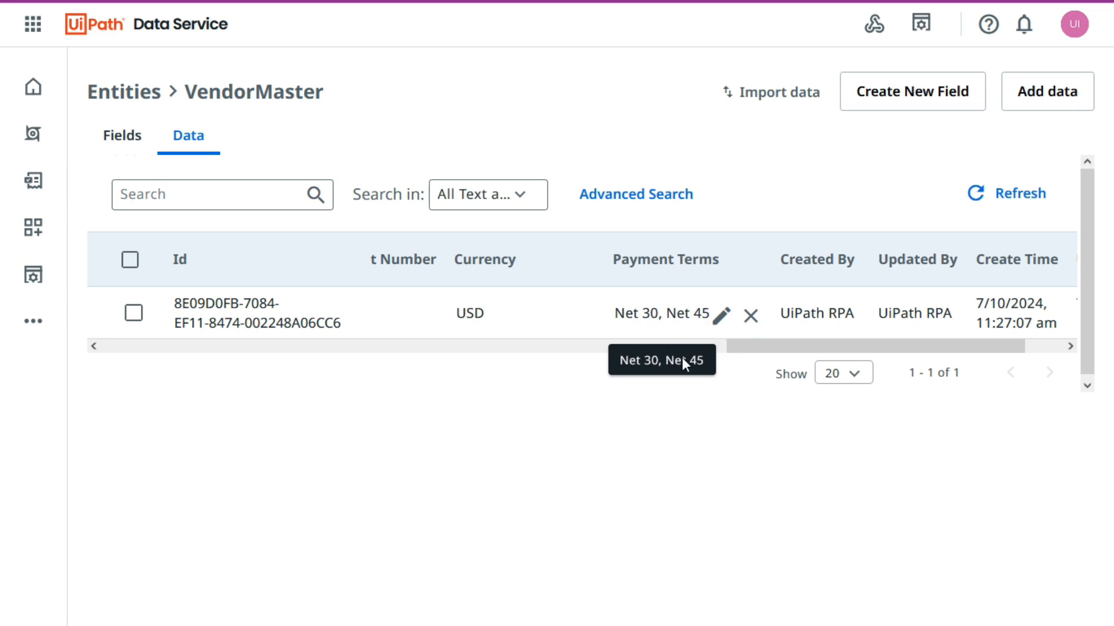
left_click(231, 346)
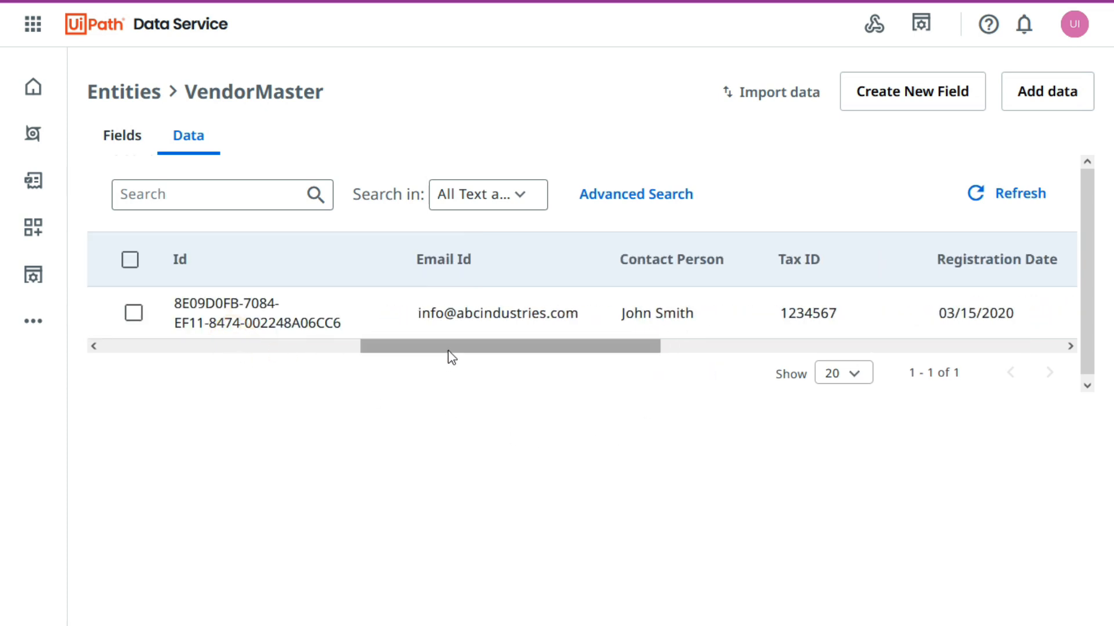
left_click(766, 346)
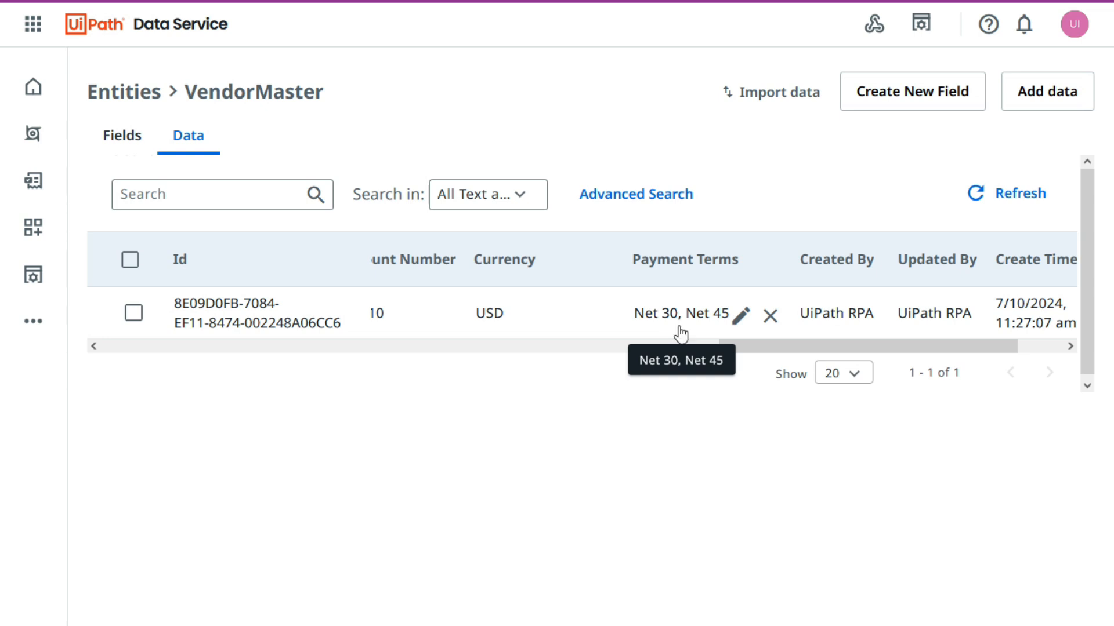
left_click_drag(801, 345, 436, 347)
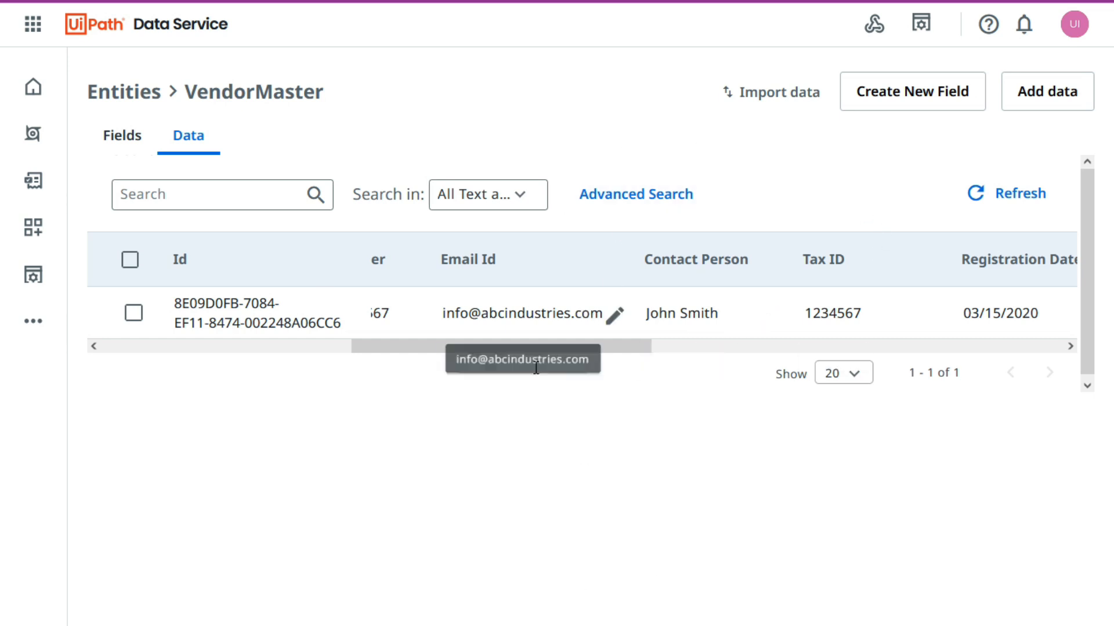
Open the Currency choice set for editing and rename its EUR choice to CAD.
left_click(134, 96)
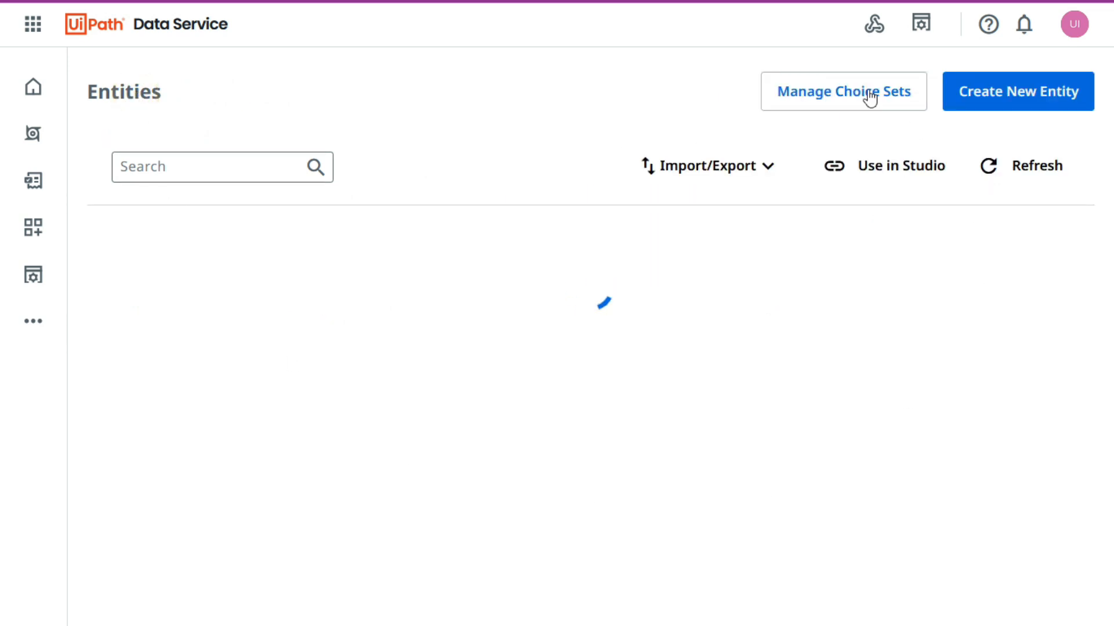
left_click(839, 94)
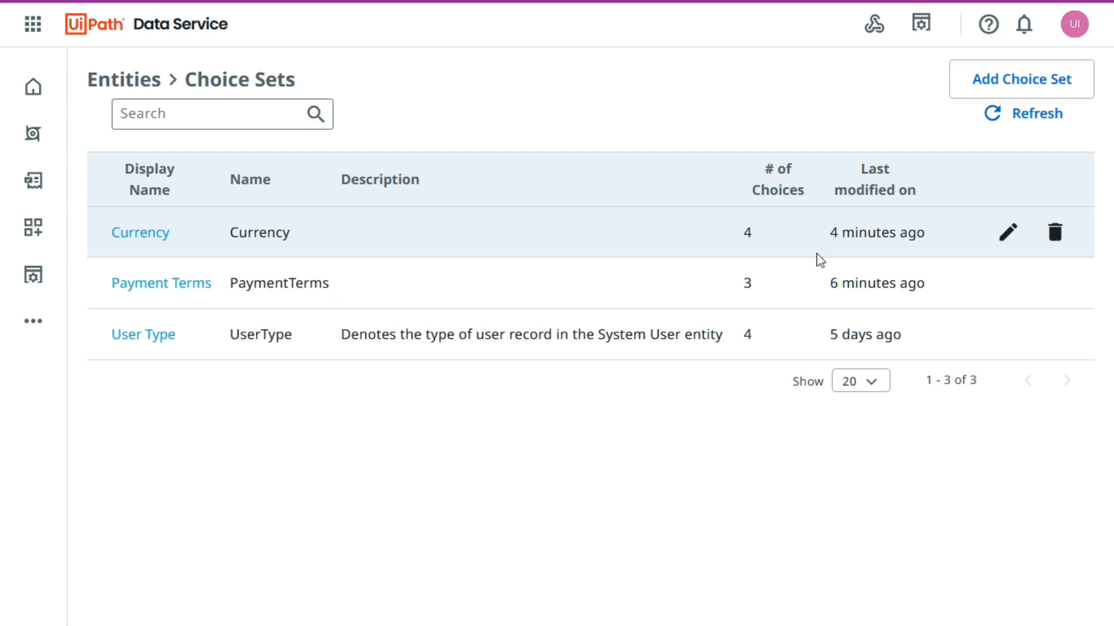
left_click(1009, 238)
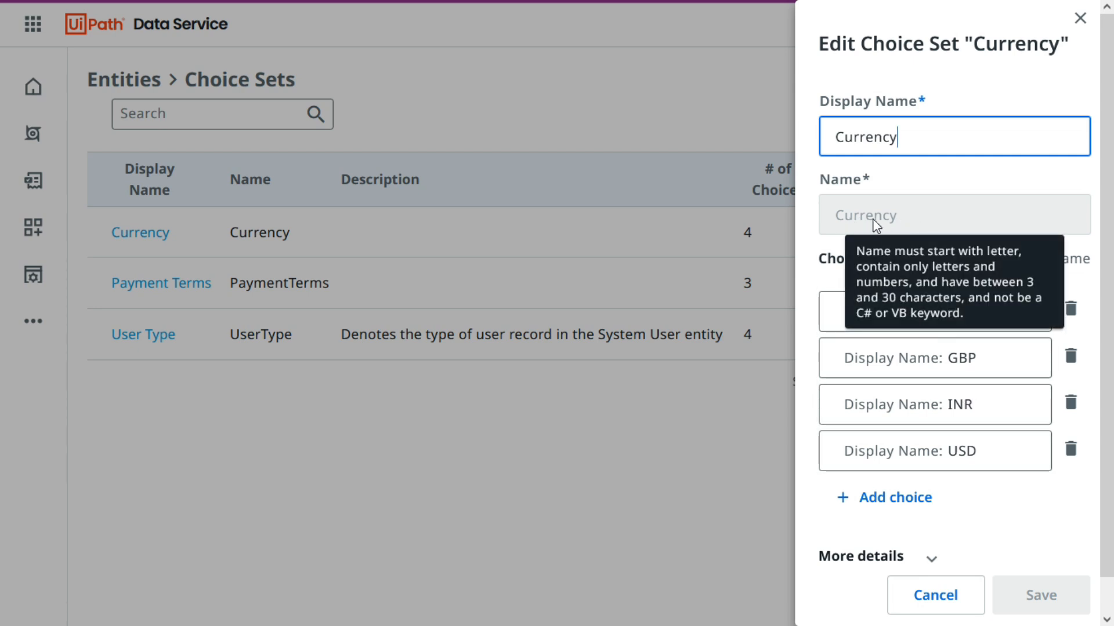
scroll(973, 418, "down", 1)
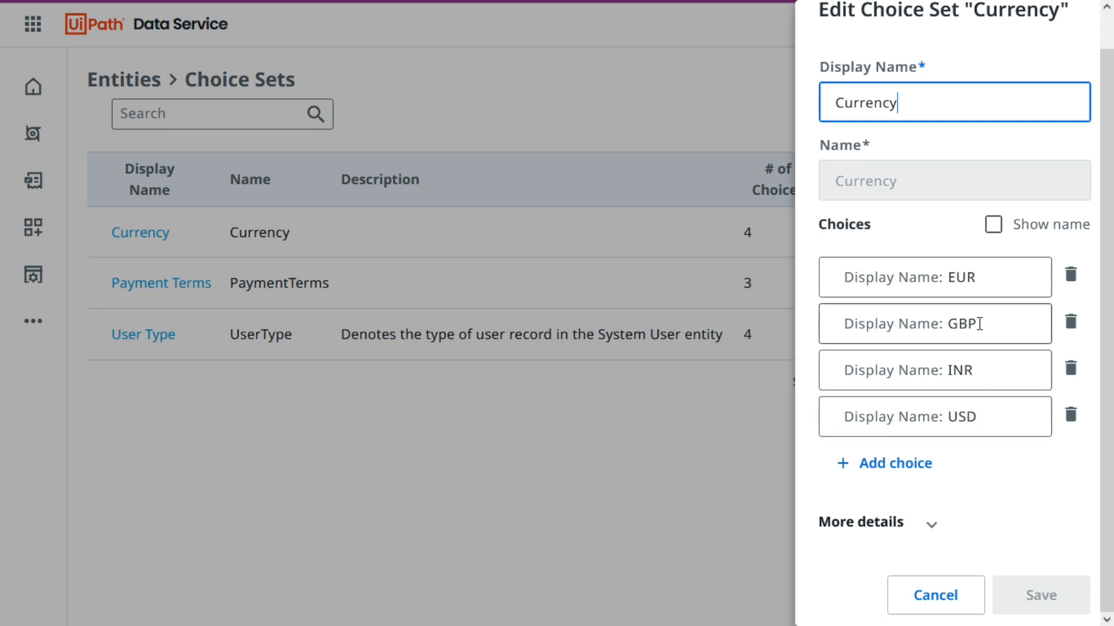
double_click(985, 276)
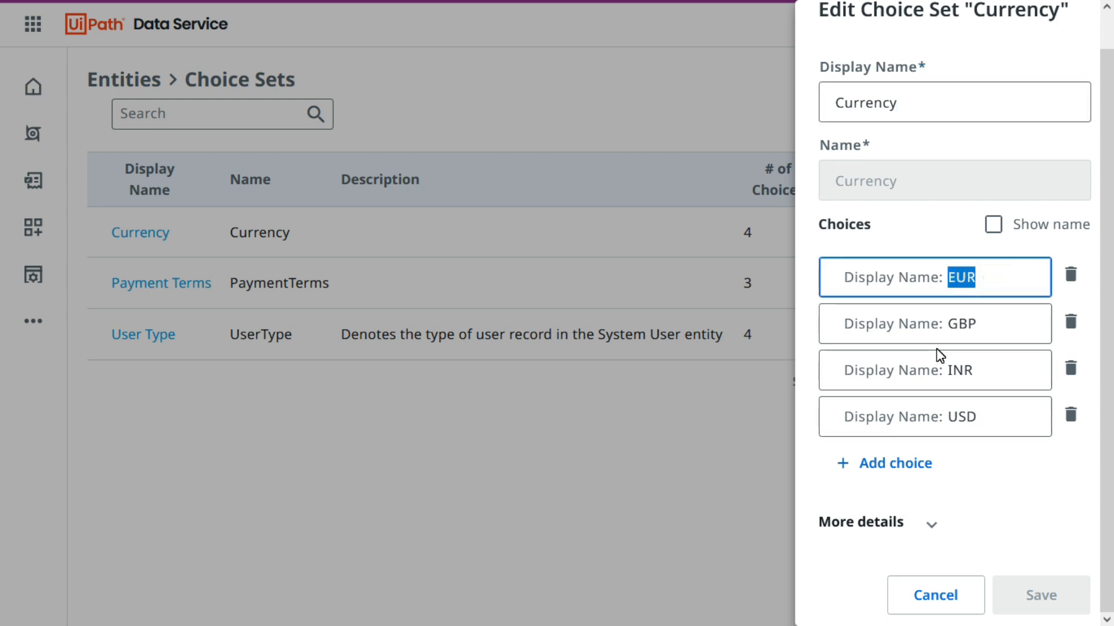
type("CAD")
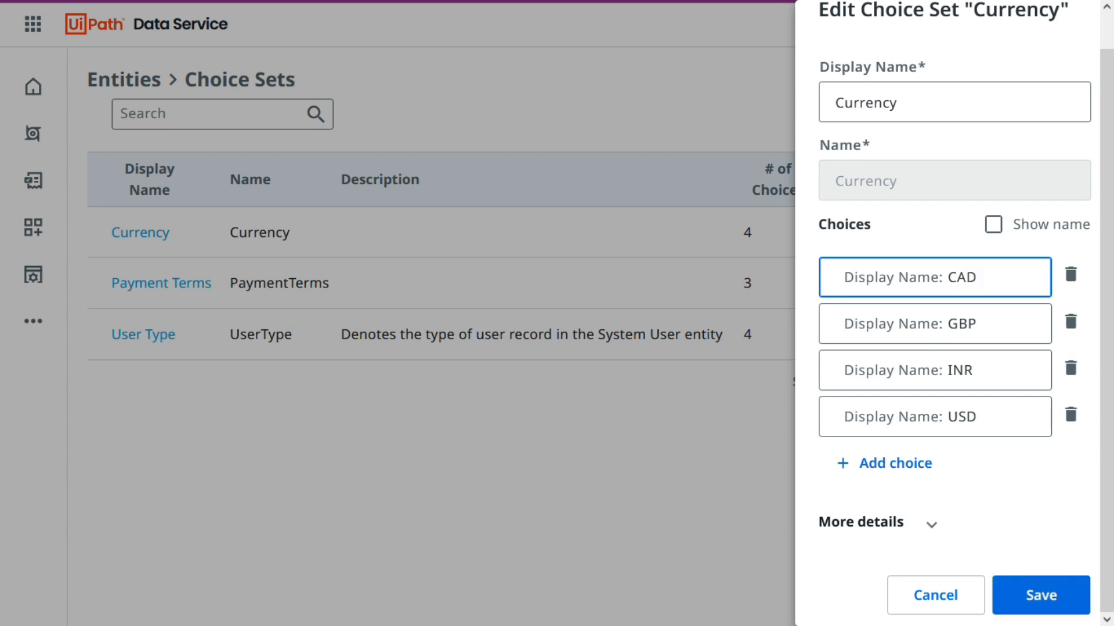
Save the edited Currency choice set.
left_click(1027, 485)
left_click(1016, 593)
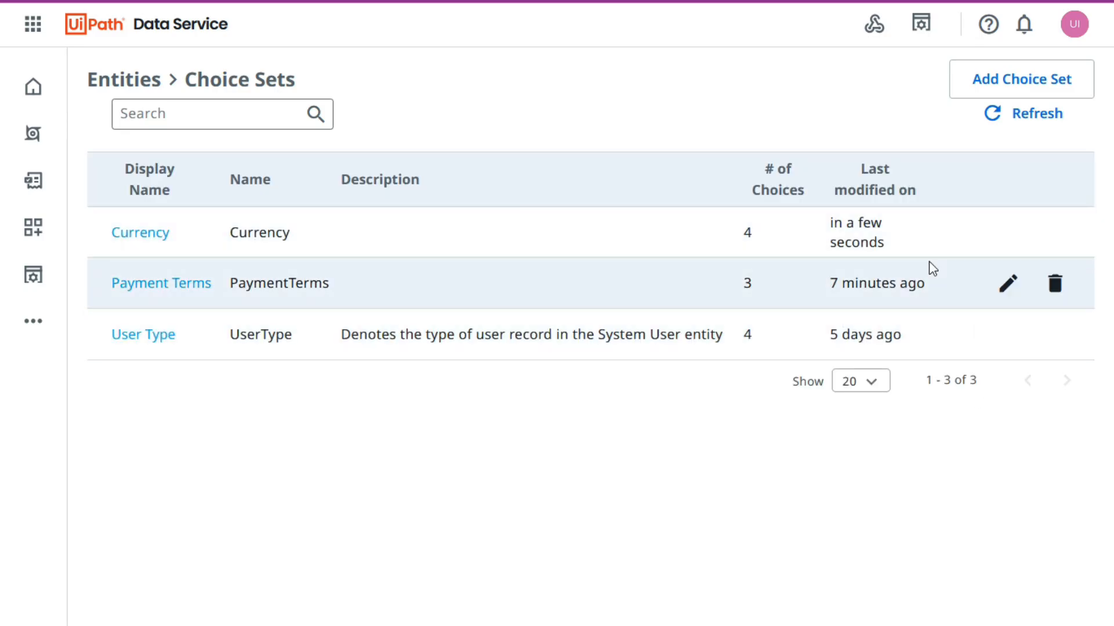
Try removing the CAD choice from the Currency choice set, restore it, and cancel the edit.
left_click(1009, 232)
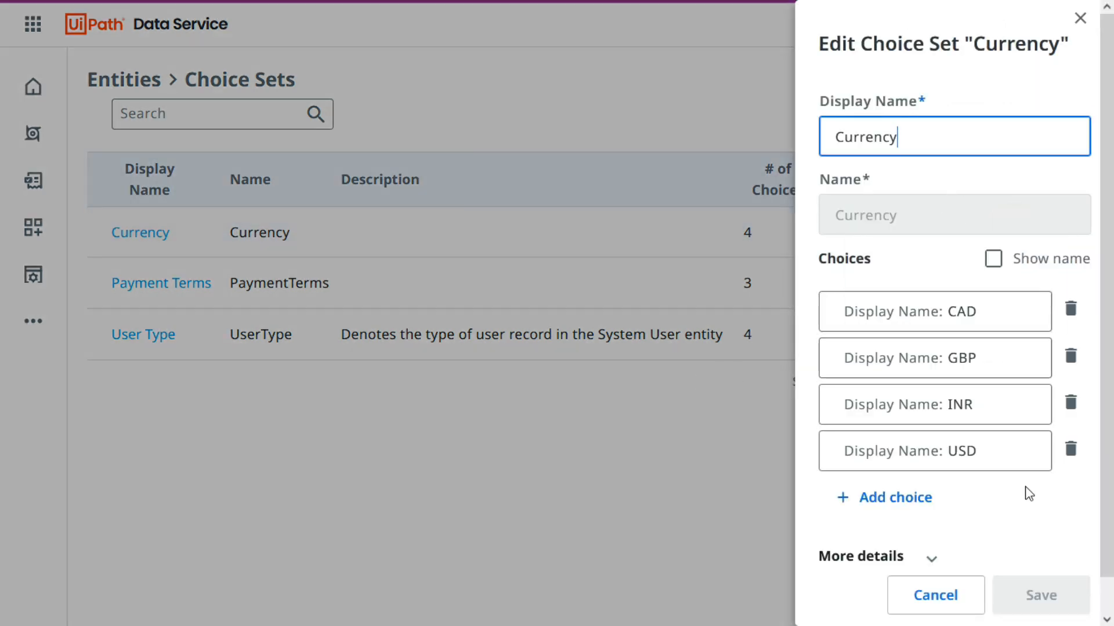
left_click(1068, 311)
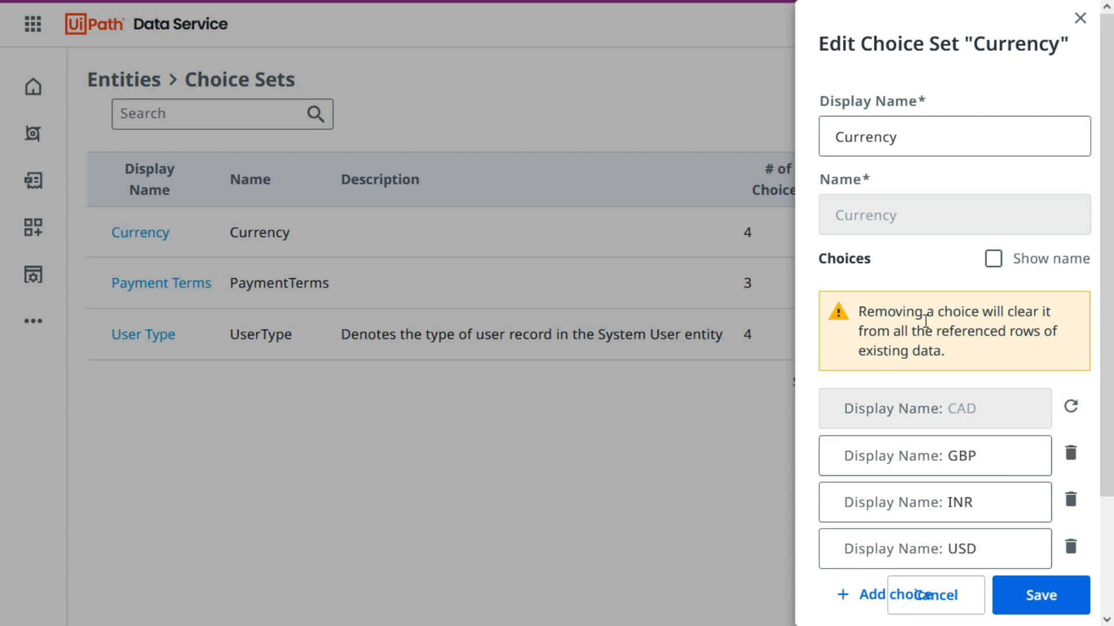
scroll(1005, 326, "down", 2)
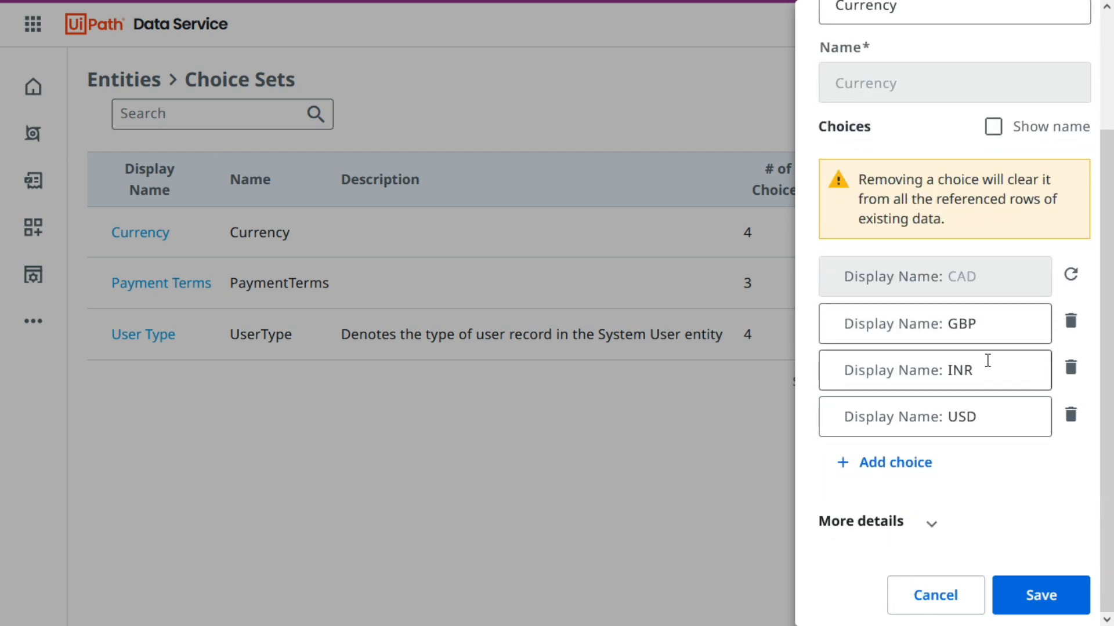
left_click(1071, 278)
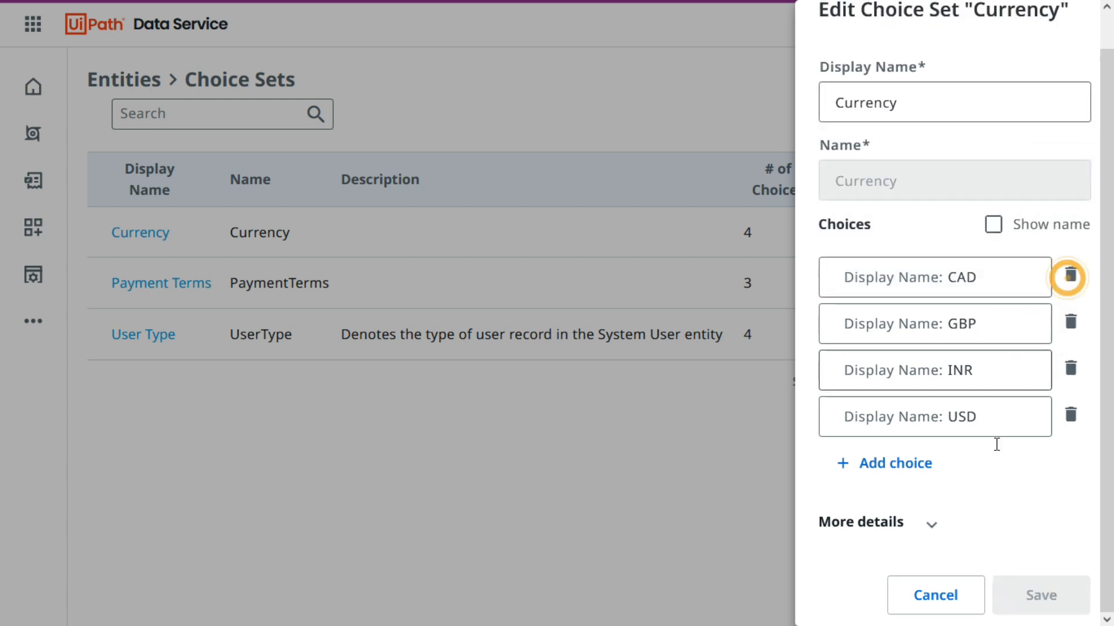
left_click(935, 597)
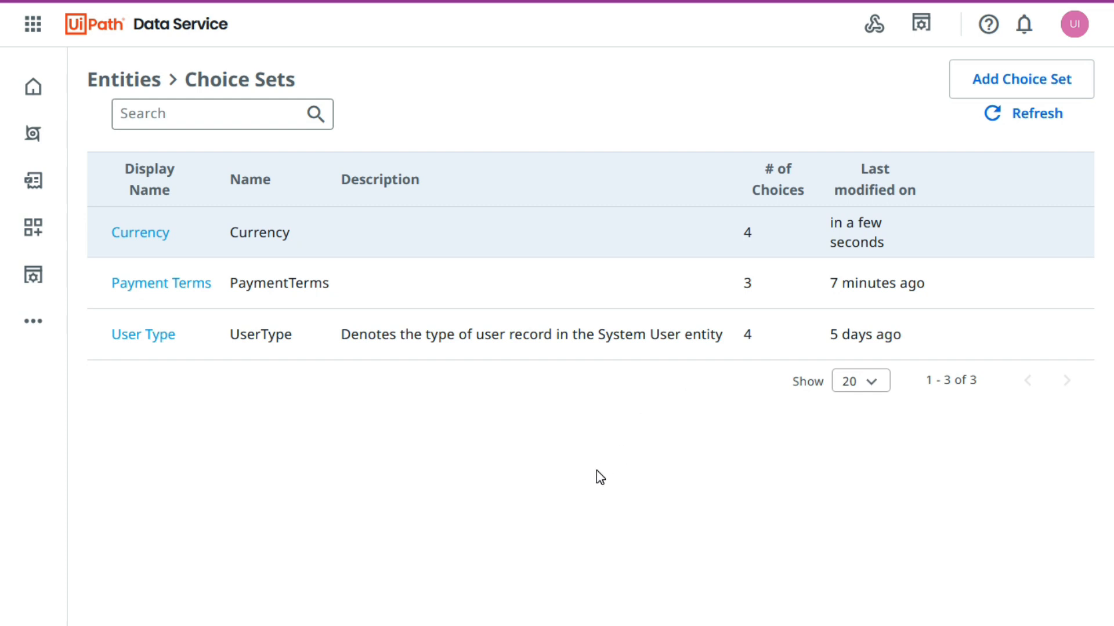
Try to delete the Currency choice set while the VendorMaster Currency field uses it, and dismiss the notice.
left_click(596, 471)
mouse_move(585, 235)
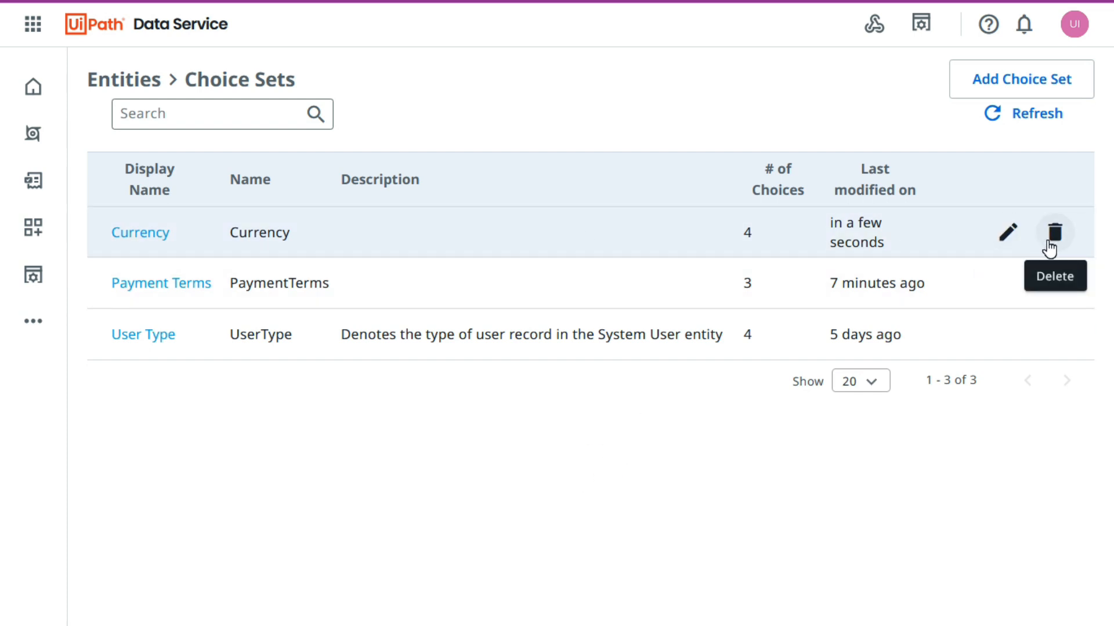
left_click(920, 526)
left_click(1052, 237)
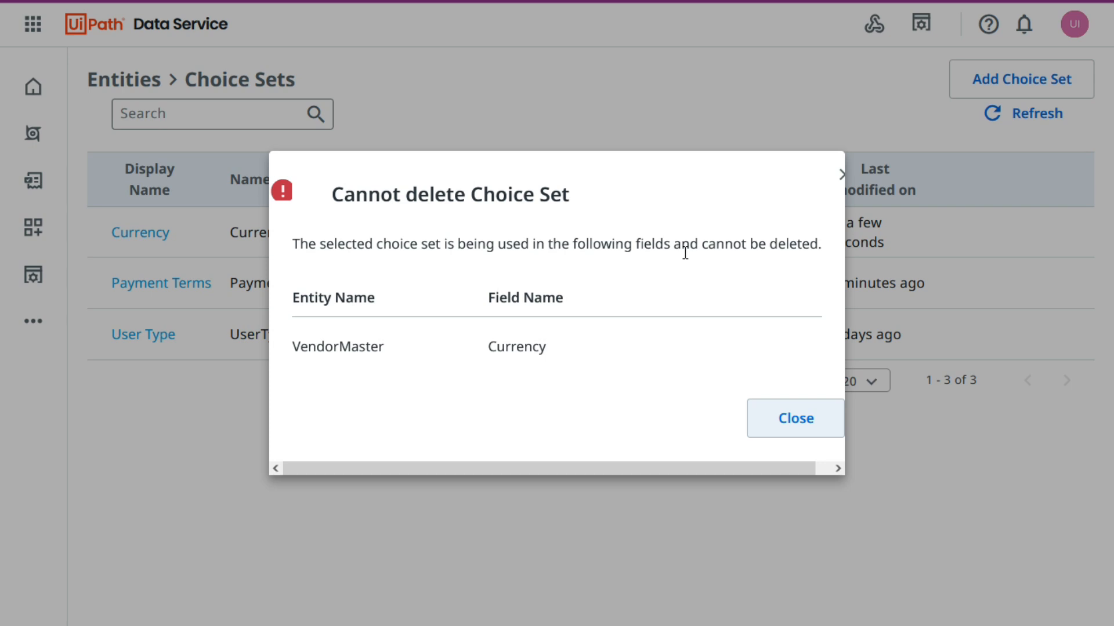
left_click_drag(292, 347, 393, 354)
left_click(392, 349)
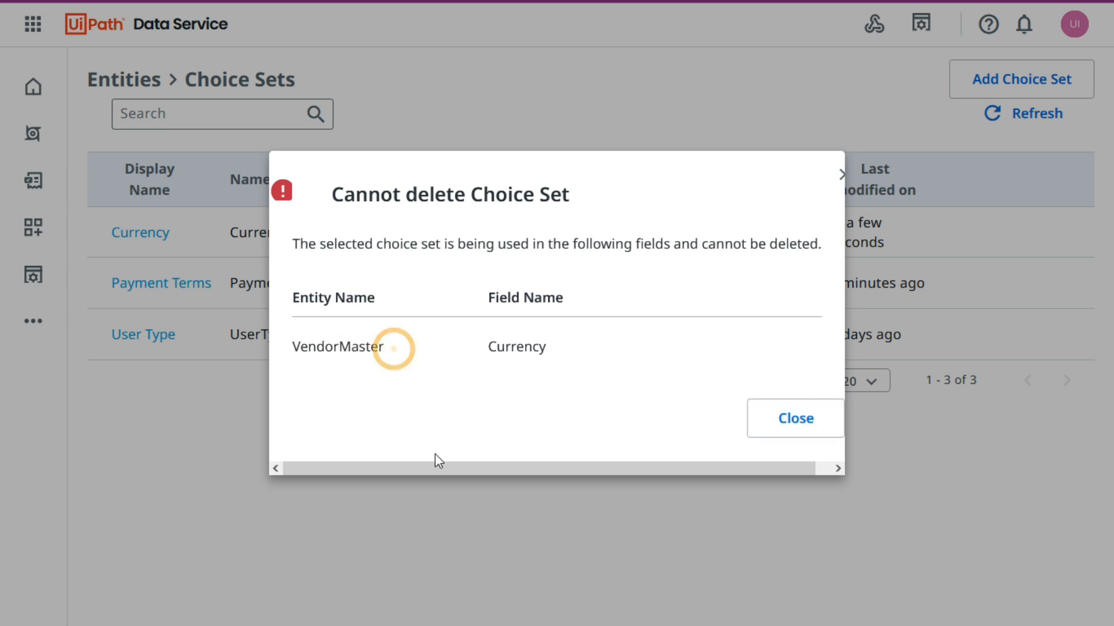
left_click_drag(435, 467, 335, 468)
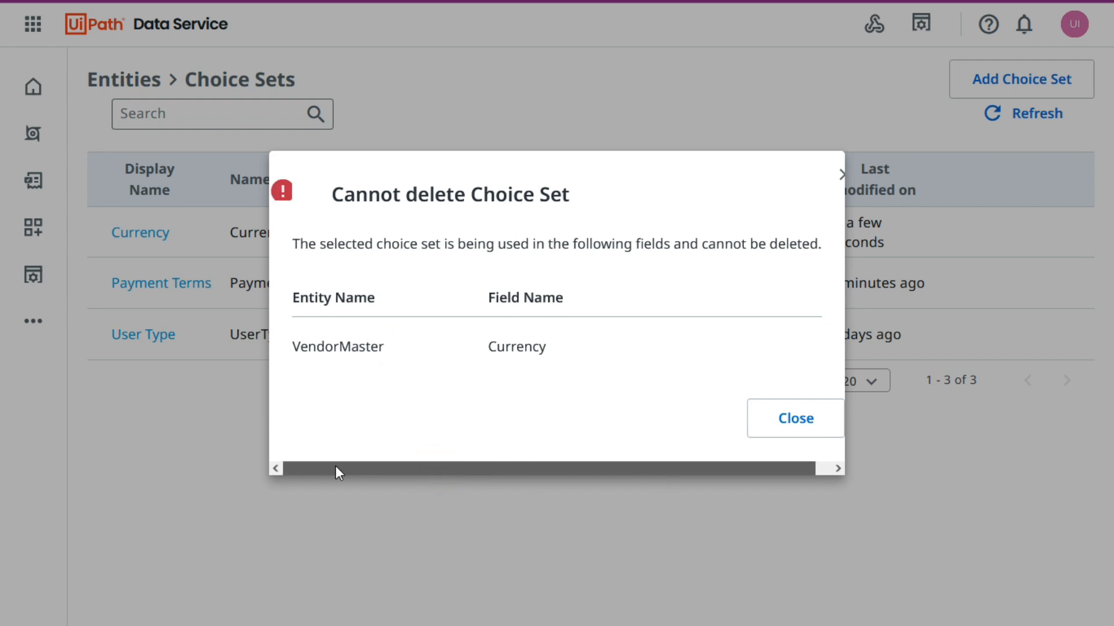
left_click(787, 425)
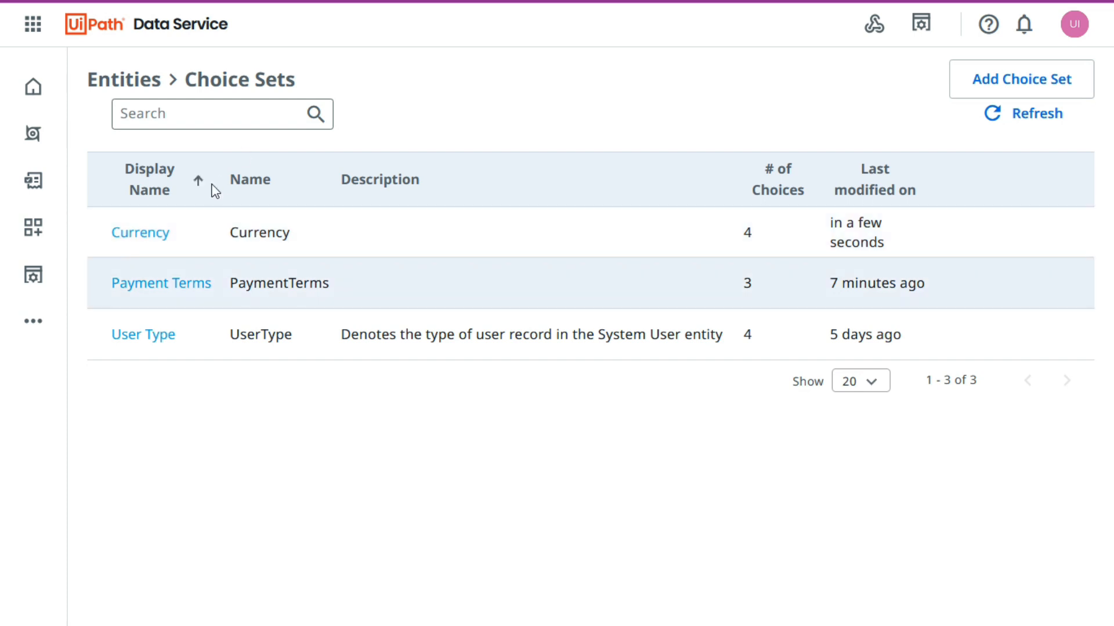
Open the VendorMaster entity and locate its Currency field.
left_click(137, 81)
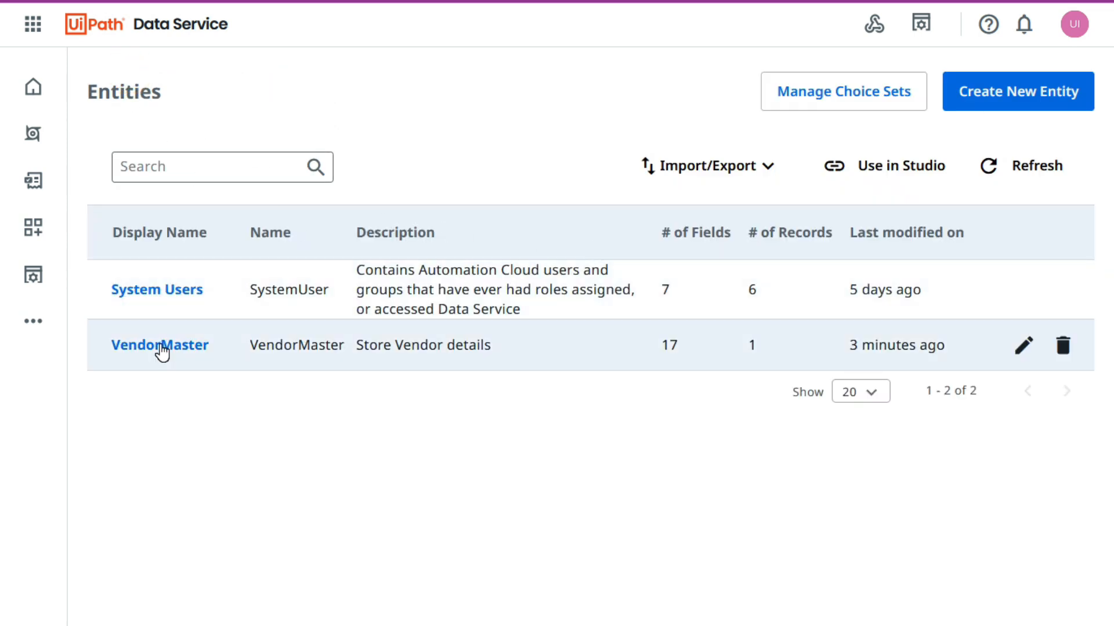
left_click(160, 345)
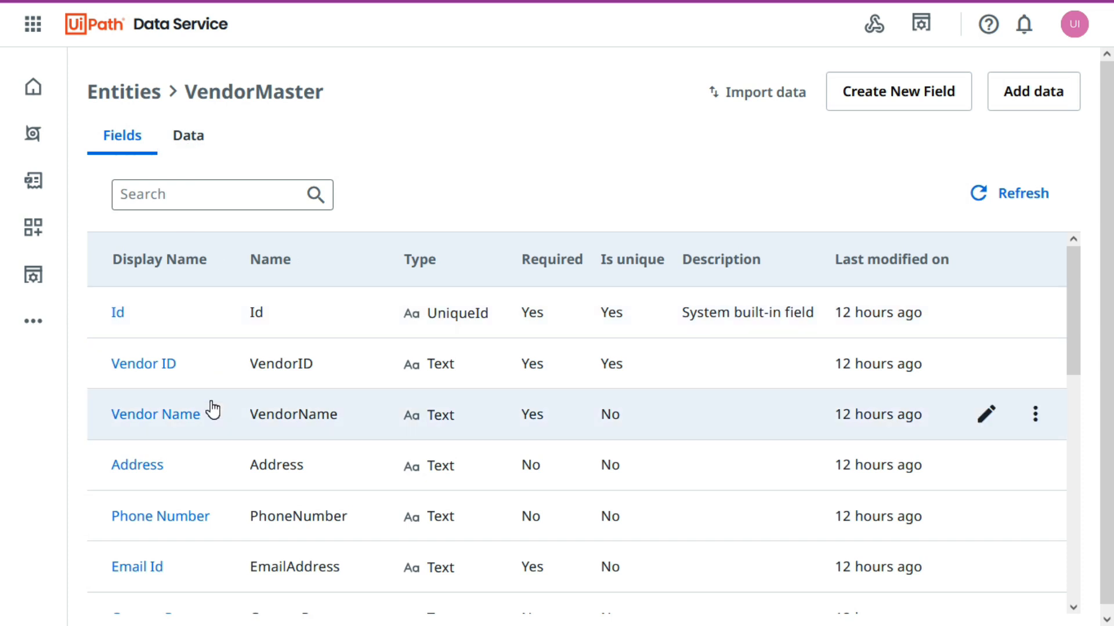
scroll(181, 415, "down", 5)
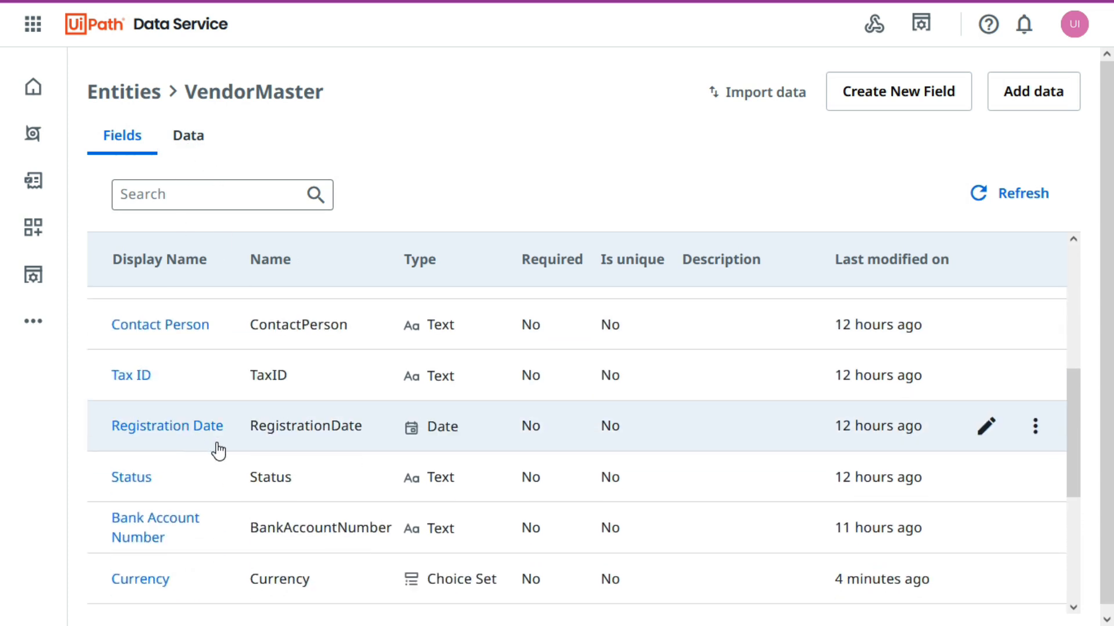
scroll(202, 530, "down", 3)
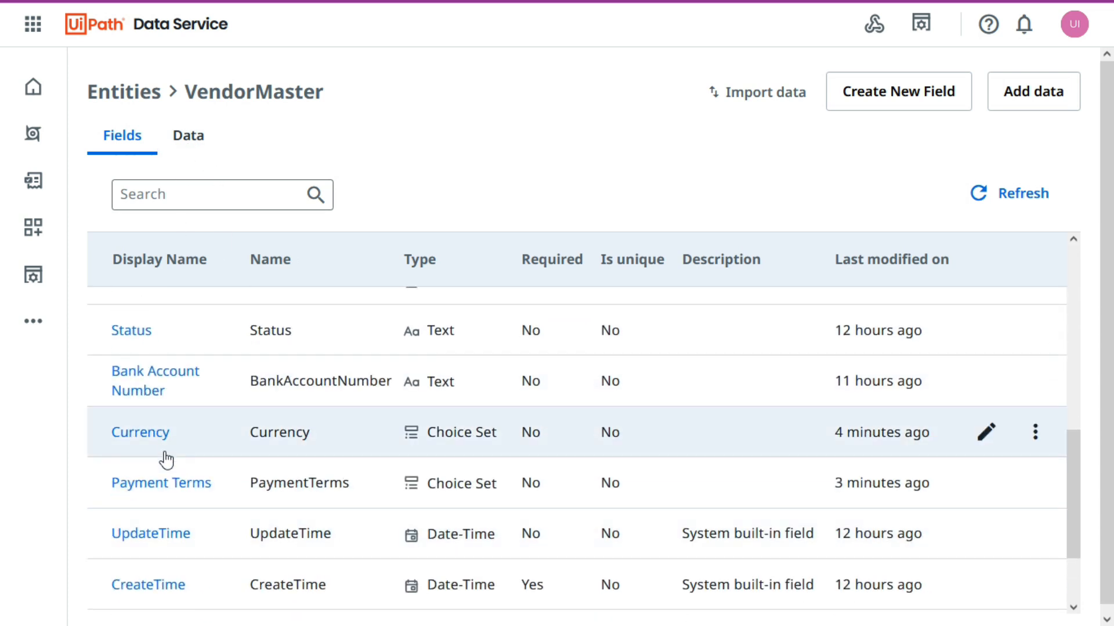
left_click(1035, 432)
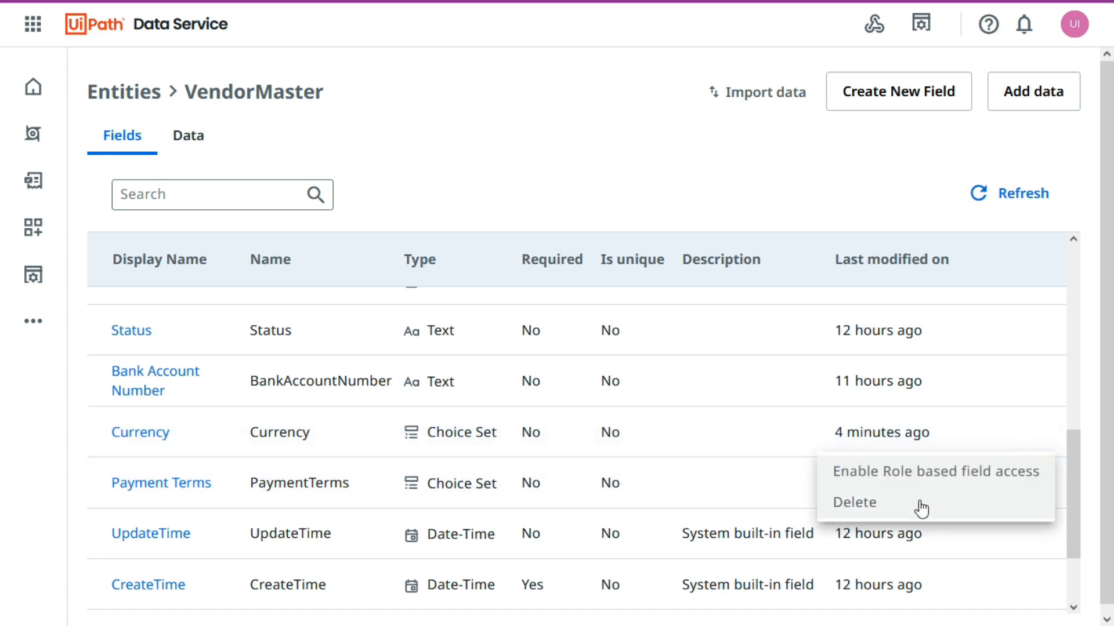
left_click(914, 504)
left_click(604, 420)
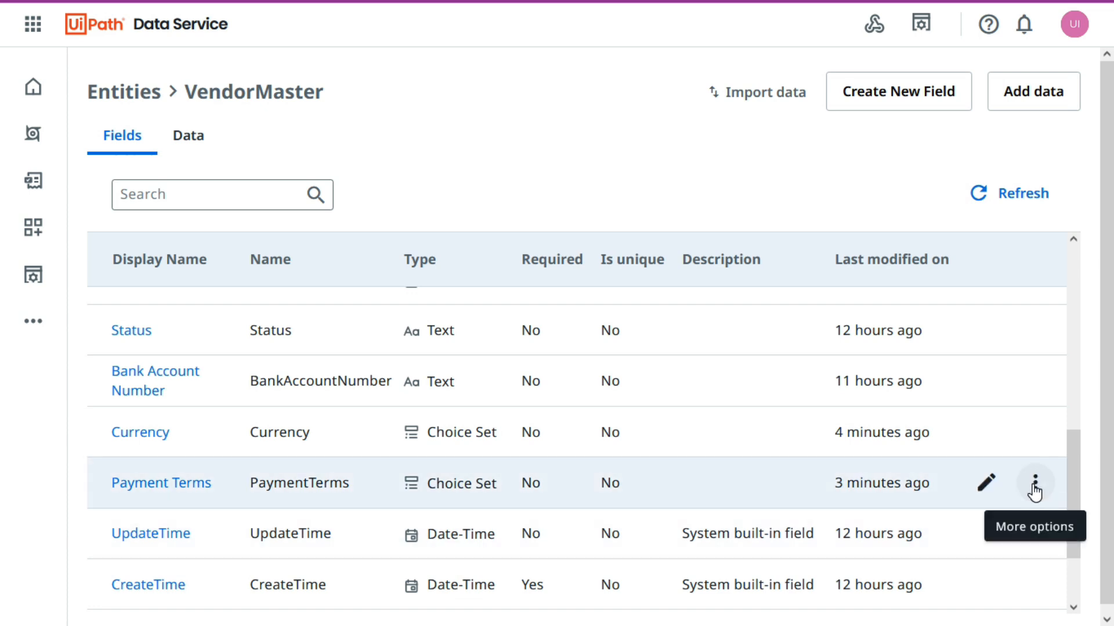
Delete the Currency field from VendorMaster, entering Currency as the confirmation text.
left_click(1035, 434)
left_click(894, 503)
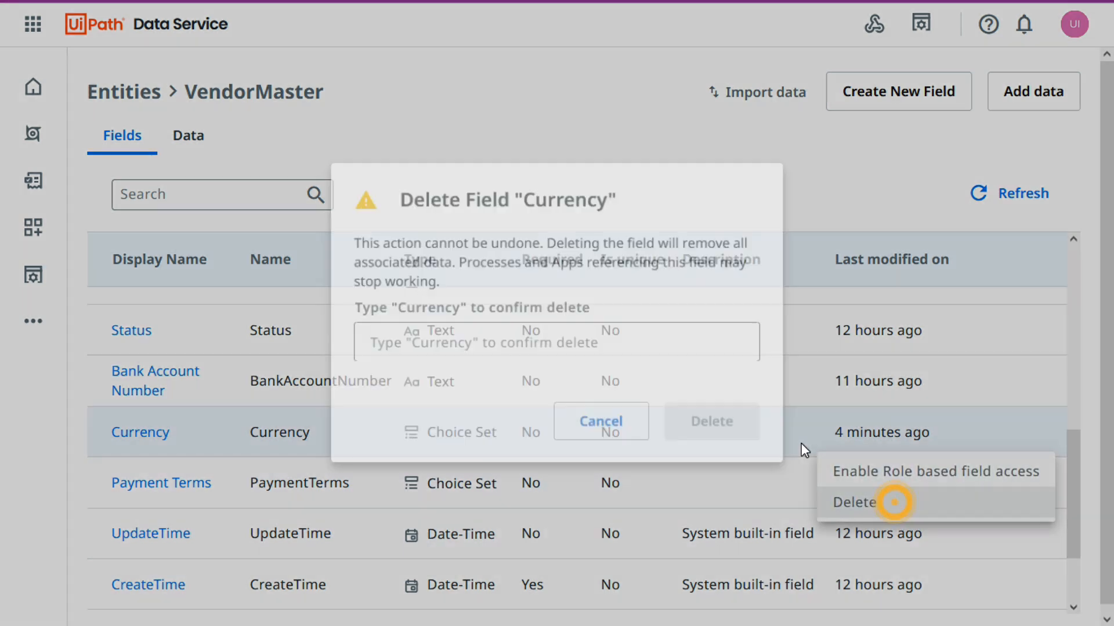
type("Payment Terms")
key("ctrl+z")
type("Cure")
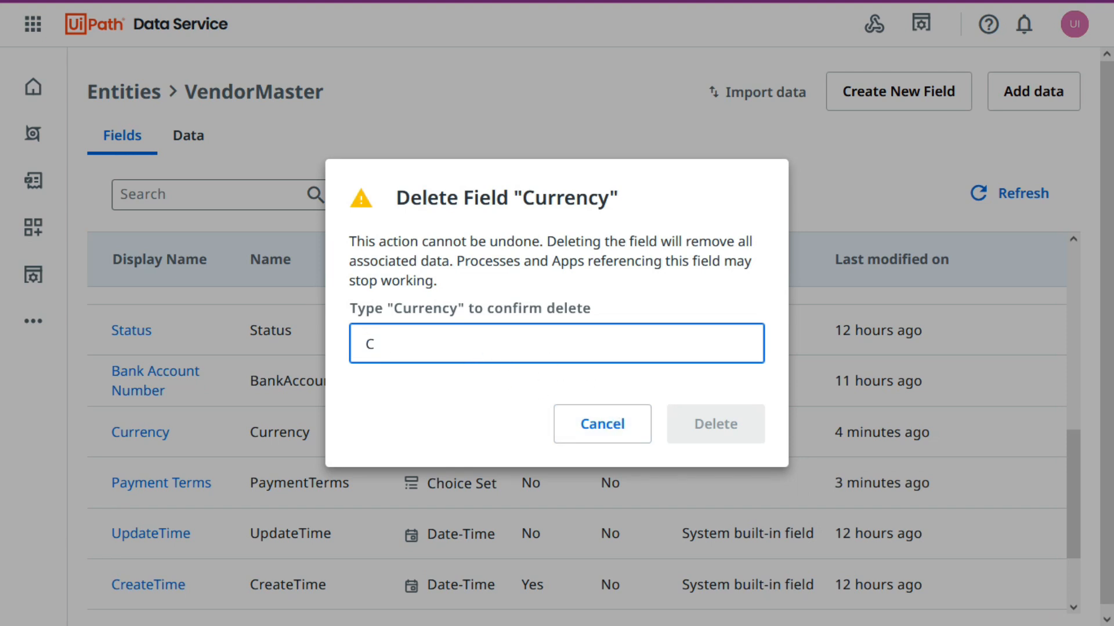
key("ctrl+a")
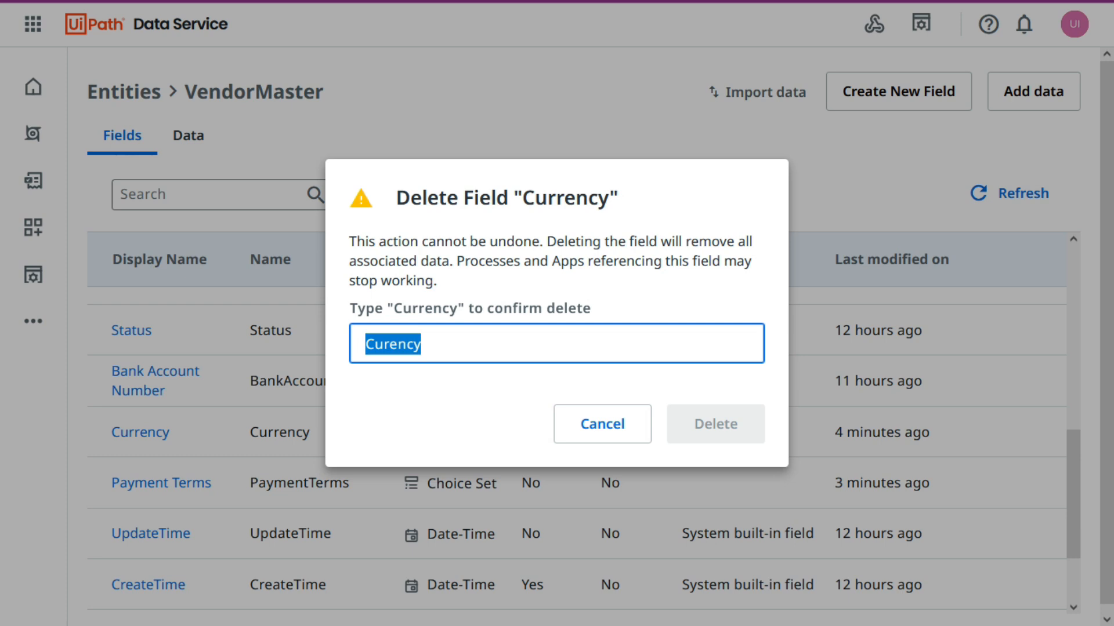
left_click(389, 348)
type("r")
key("ctrl+a")
left_click(733, 444)
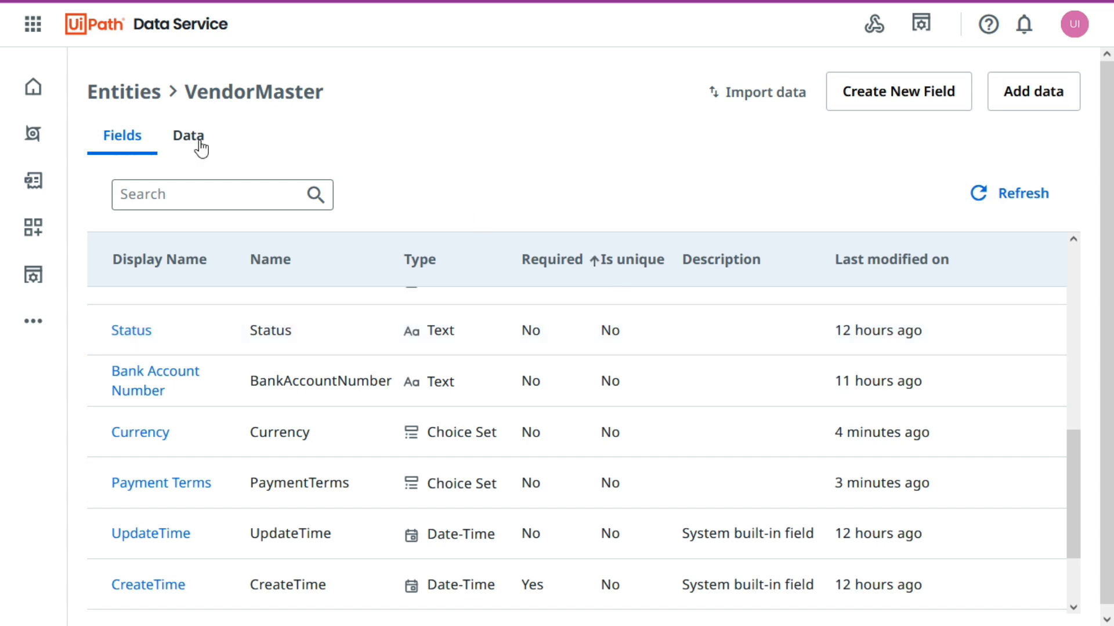
Return to the choice sets and delete the Currency choice set, entering Currency as the confirmation text.
left_click(127, 92)
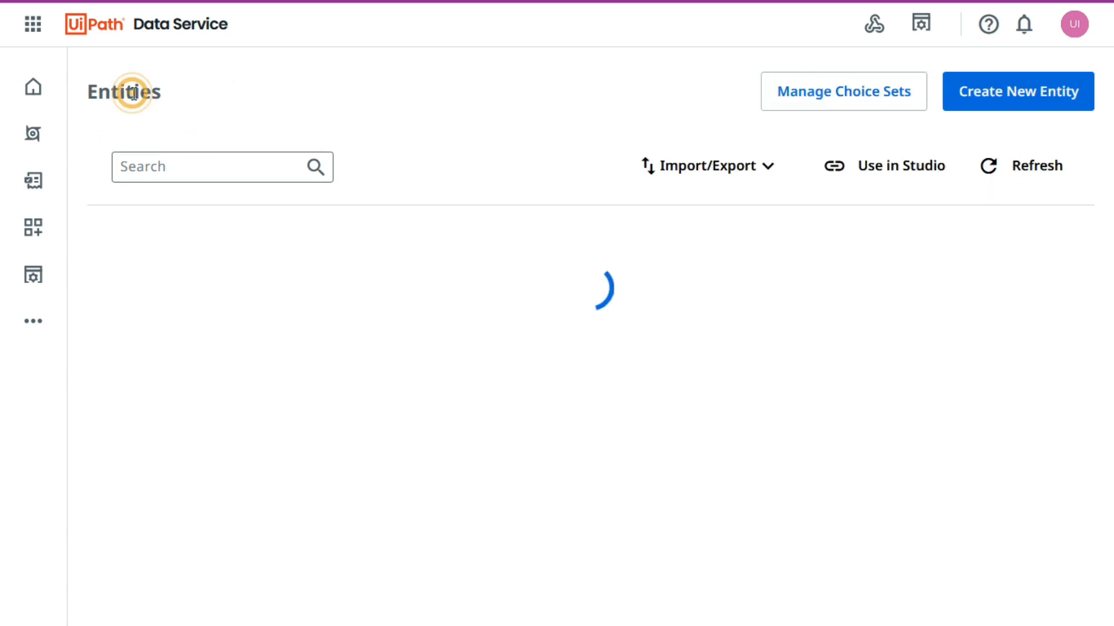
left_click(855, 87)
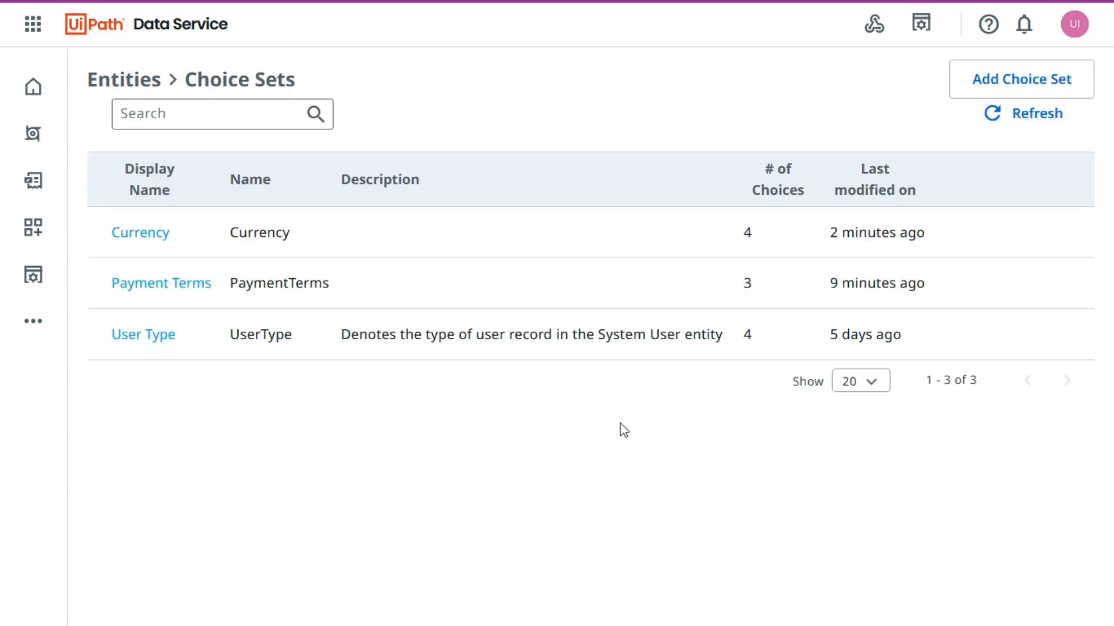
left_click(1054, 233)
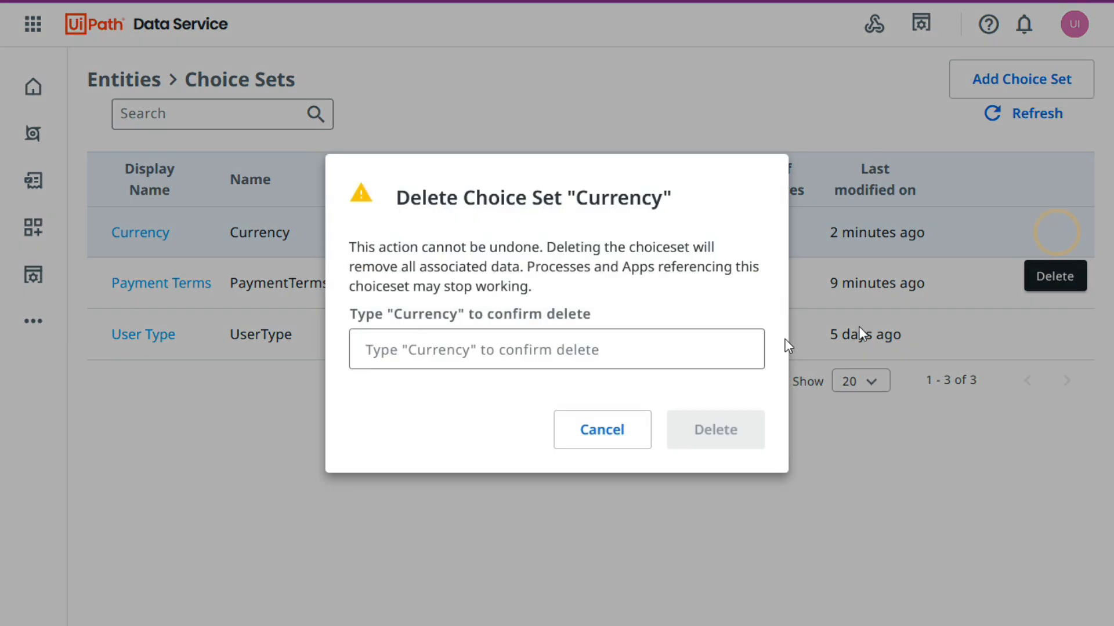
left_click(485, 345)
type("Currency")
left_click(727, 434)
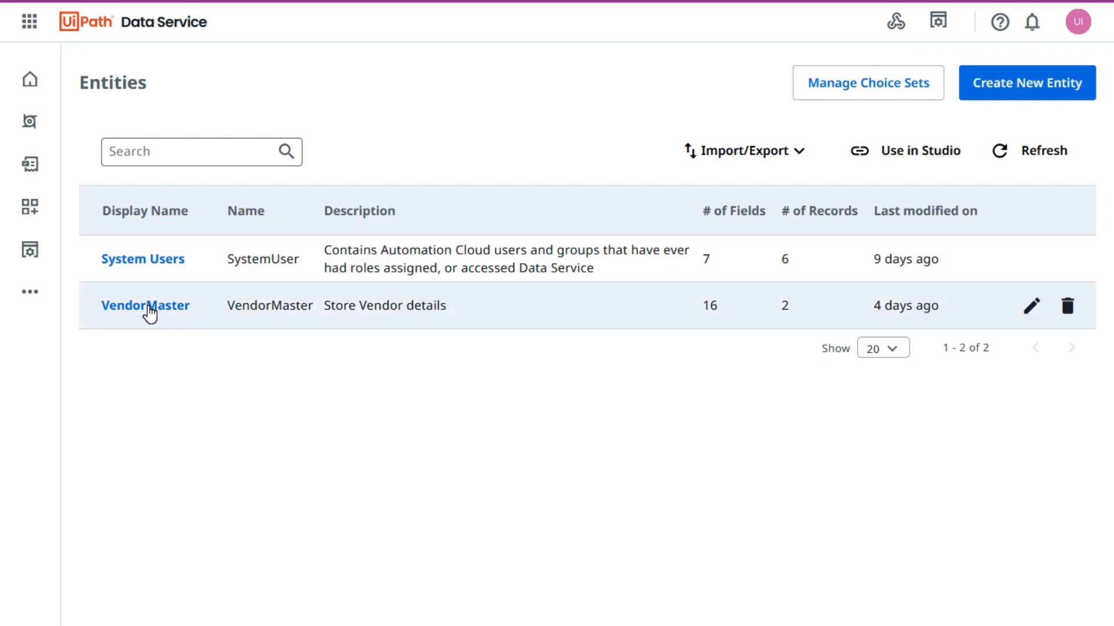
Start a new VendorMaster field named fsf and browse the available field types.
left_click(150, 305)
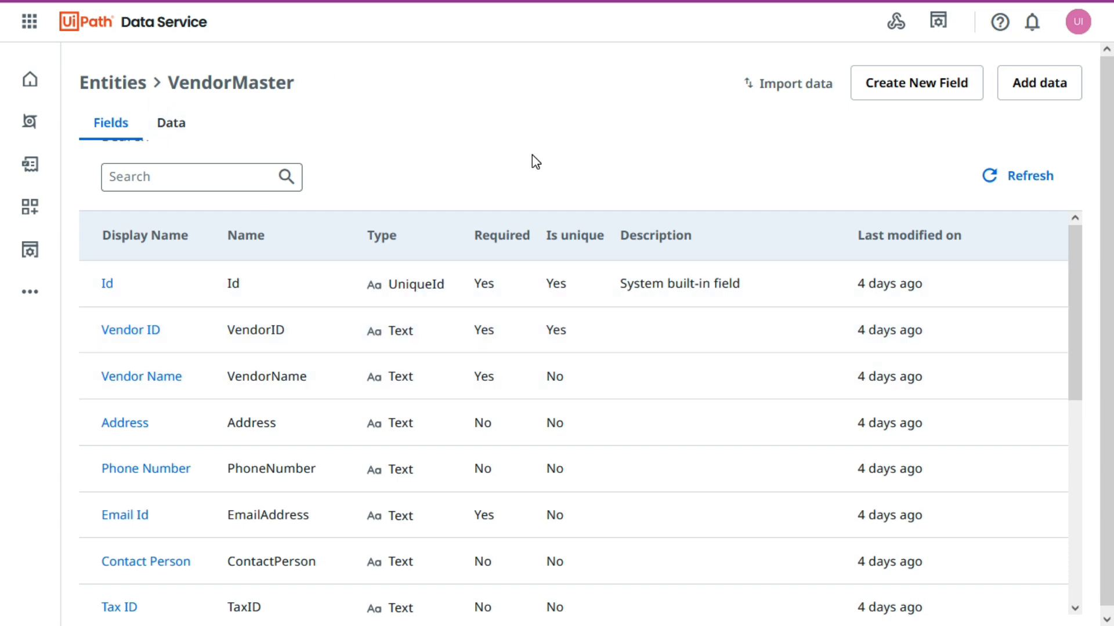
left_click(918, 85)
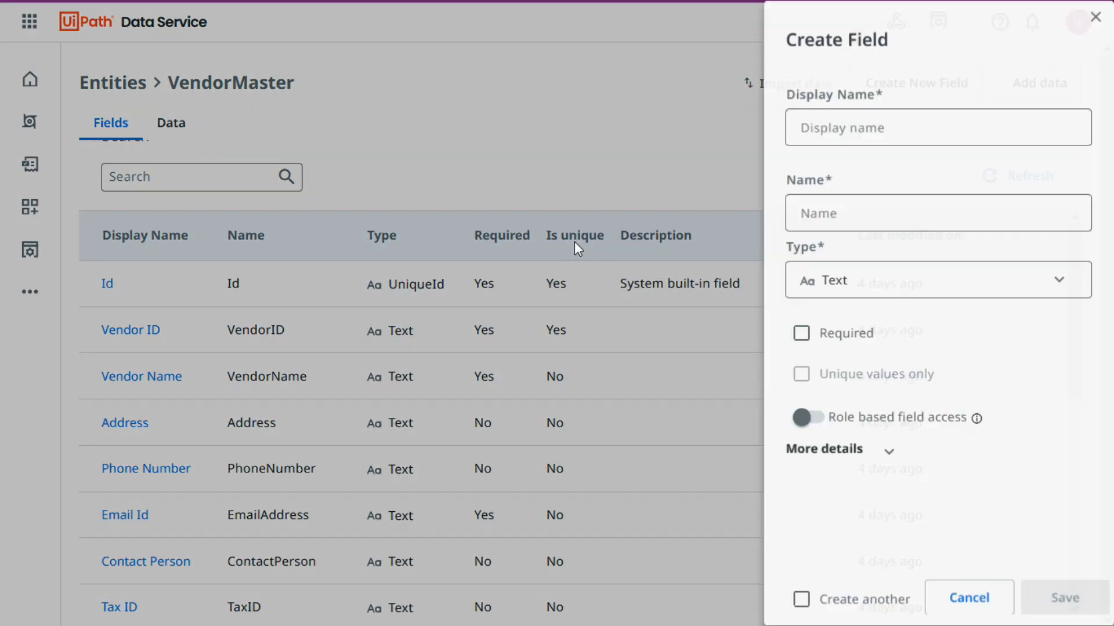
type("fsf")
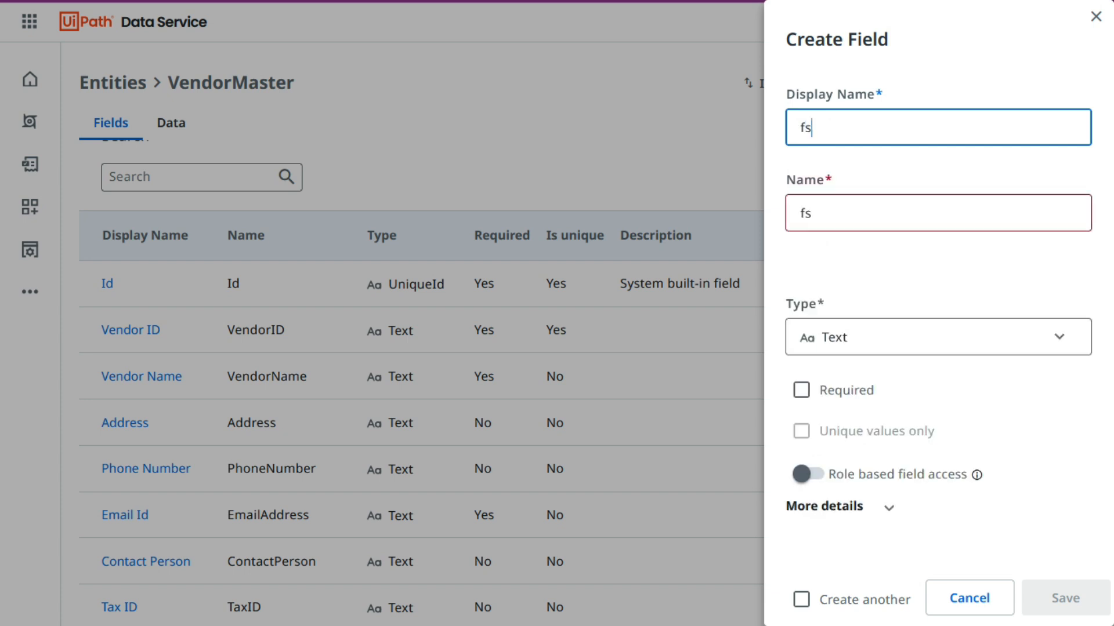
left_click(863, 279)
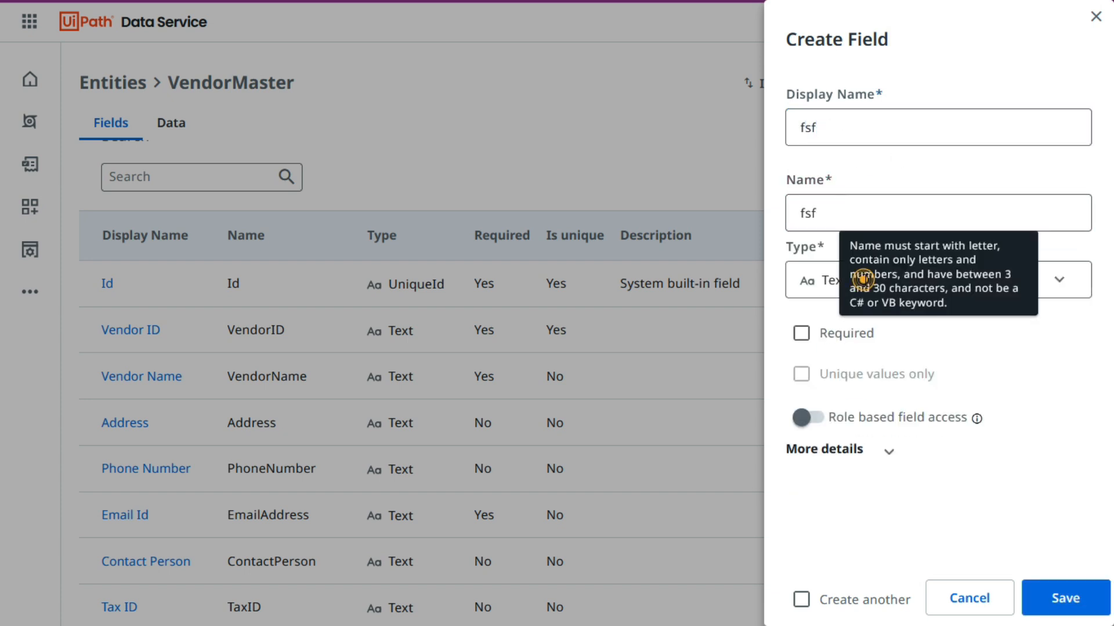
left_click(827, 282)
scroll(882, 498, "down", 1)
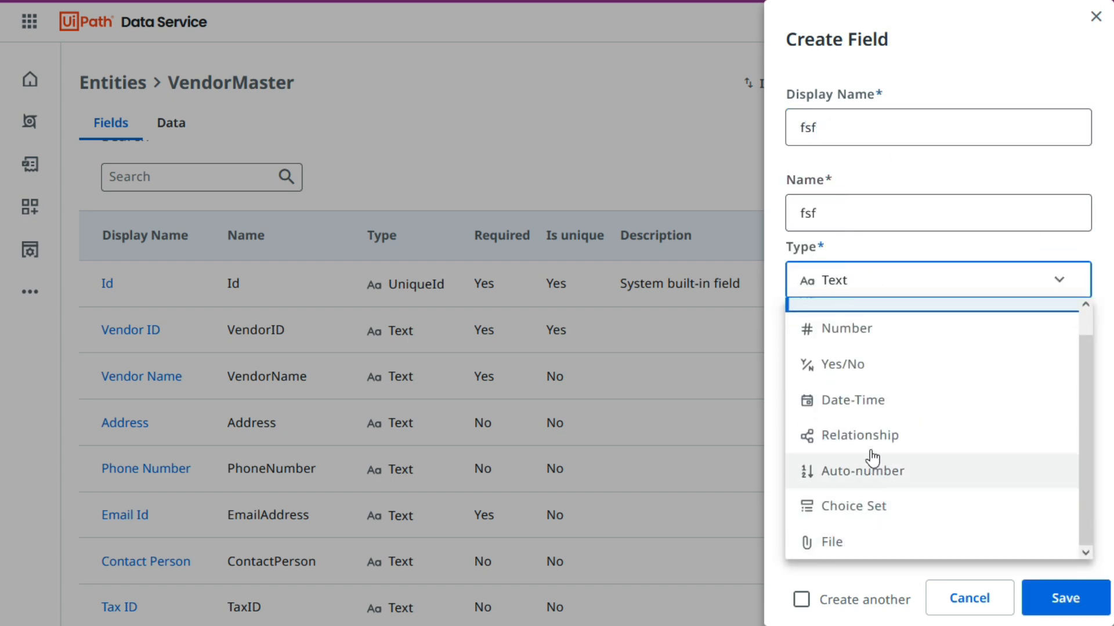
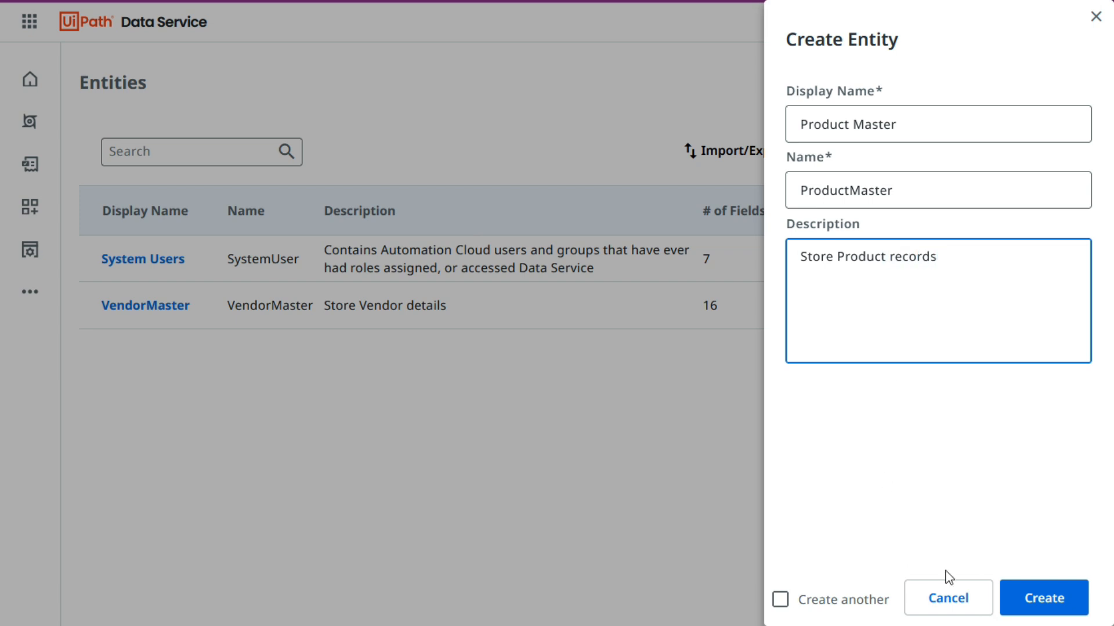
Create the Product Master entity and start a new field in it with Create another enabled.
left_click(1046, 604)
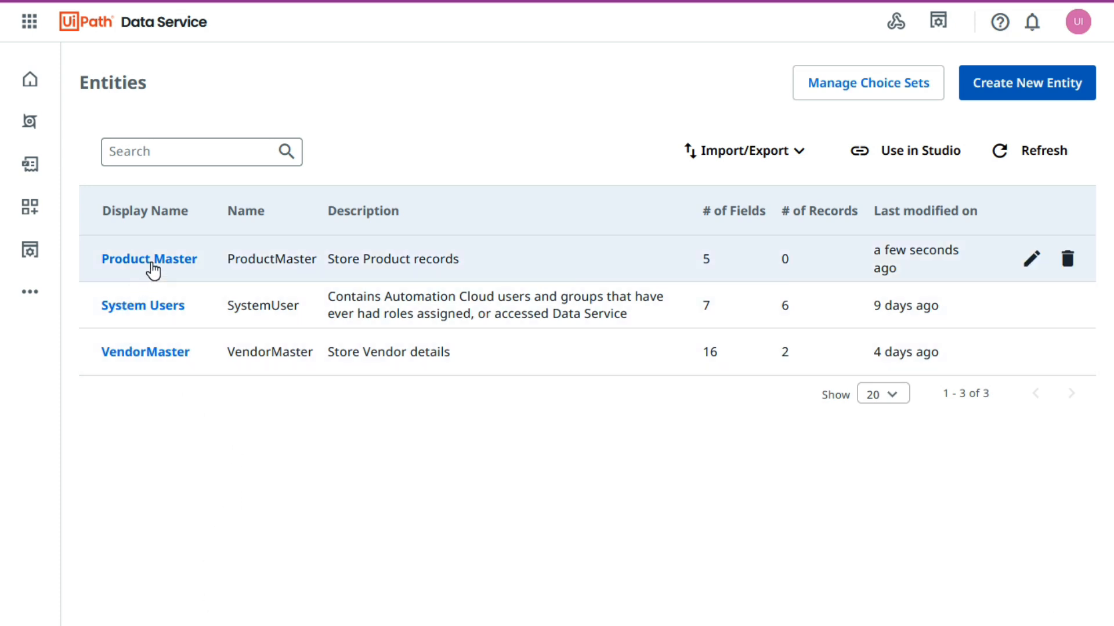
left_click(152, 264)
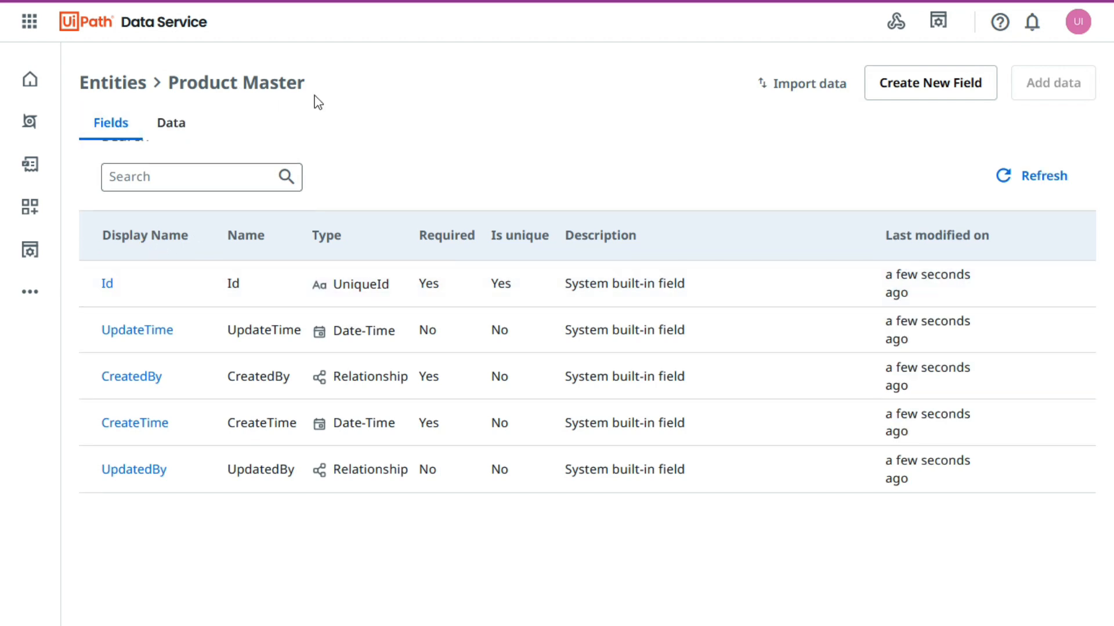
left_click(965, 107)
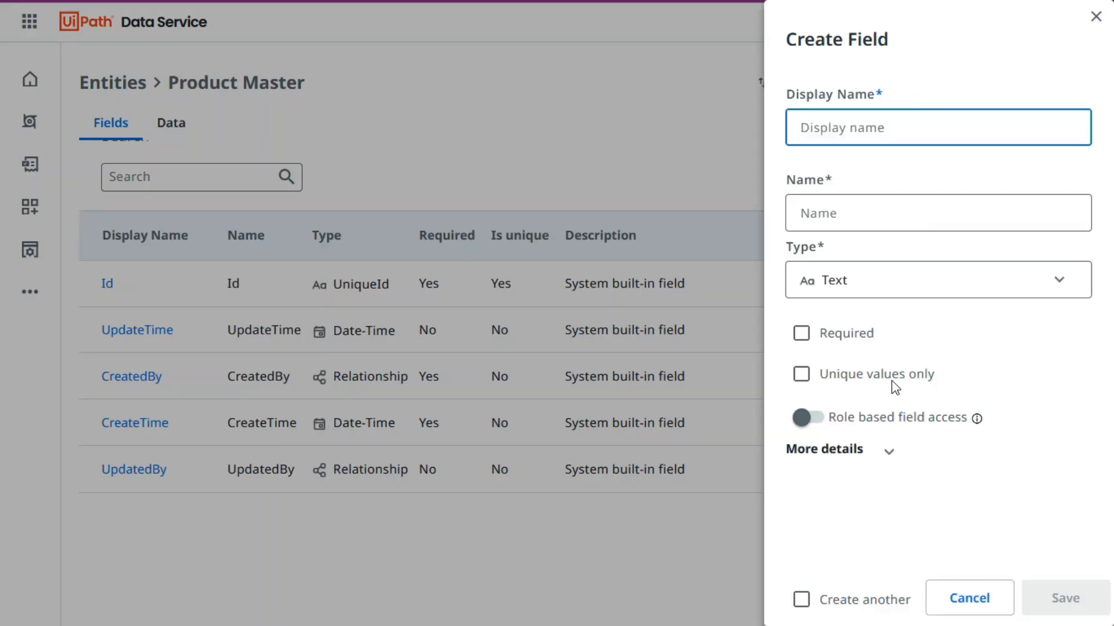
left_click(804, 606)
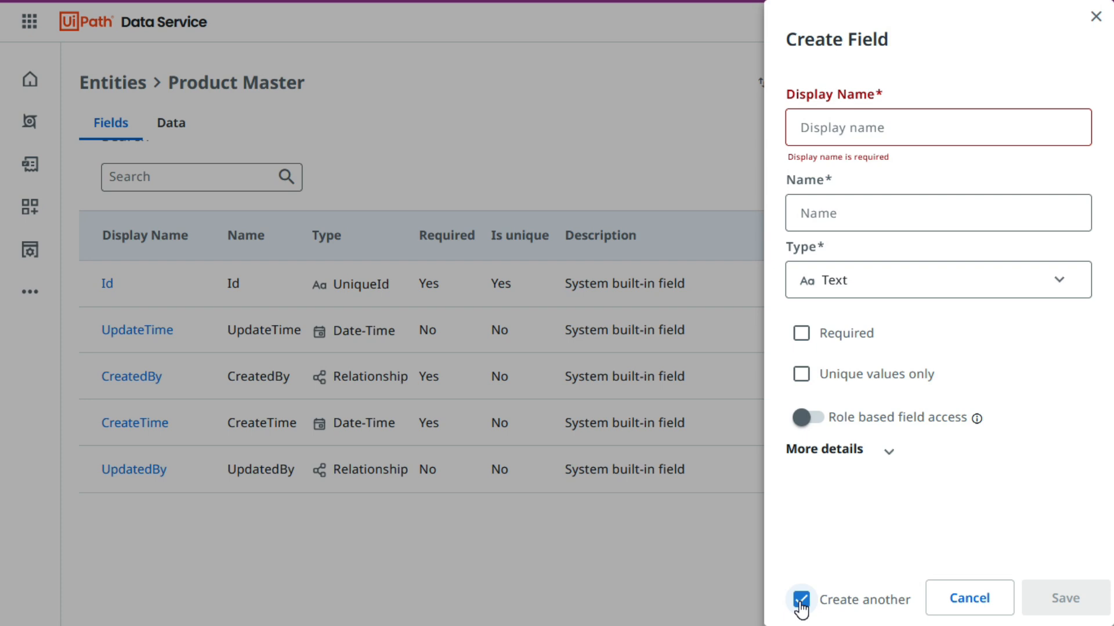
left_click(847, 536)
Copy the Product ID header from the Product Master workbook in Excel and save it as a required Text field in Data Service.
key("alt+Tab")
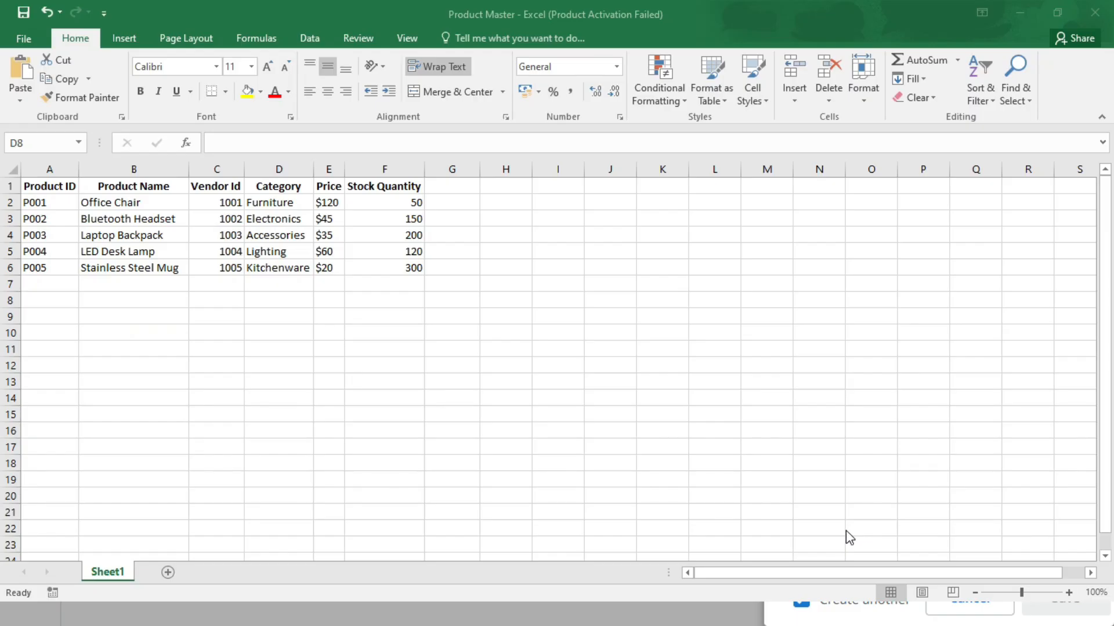
left_click(43, 187)
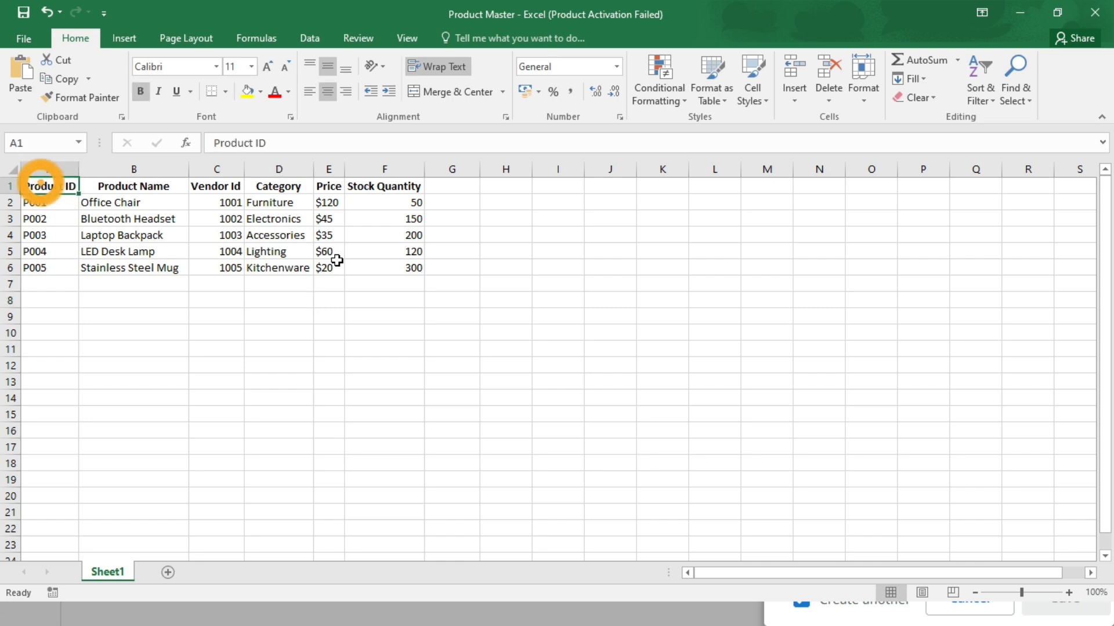
key("alt+Tab")
left_click(821, 128)
type("Product ID")
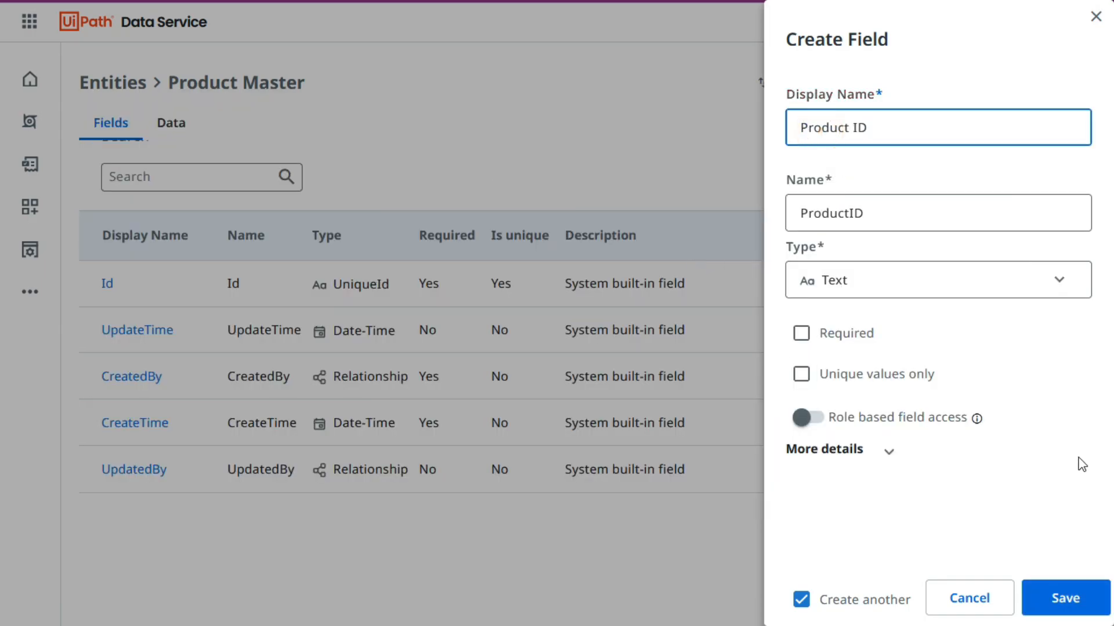
left_click(867, 552)
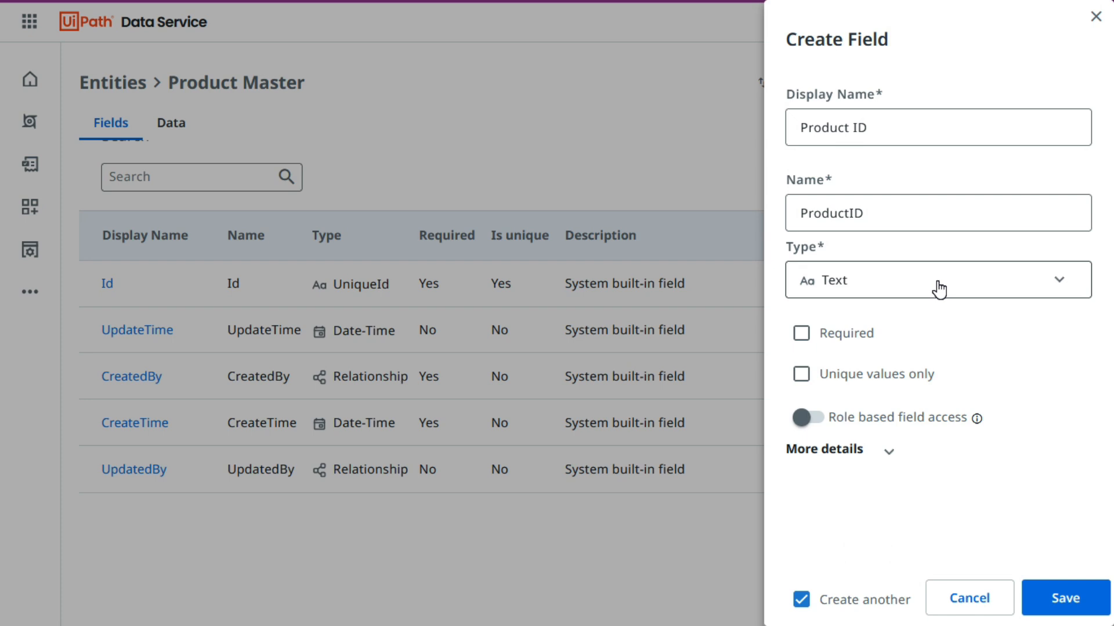
left_click(807, 340)
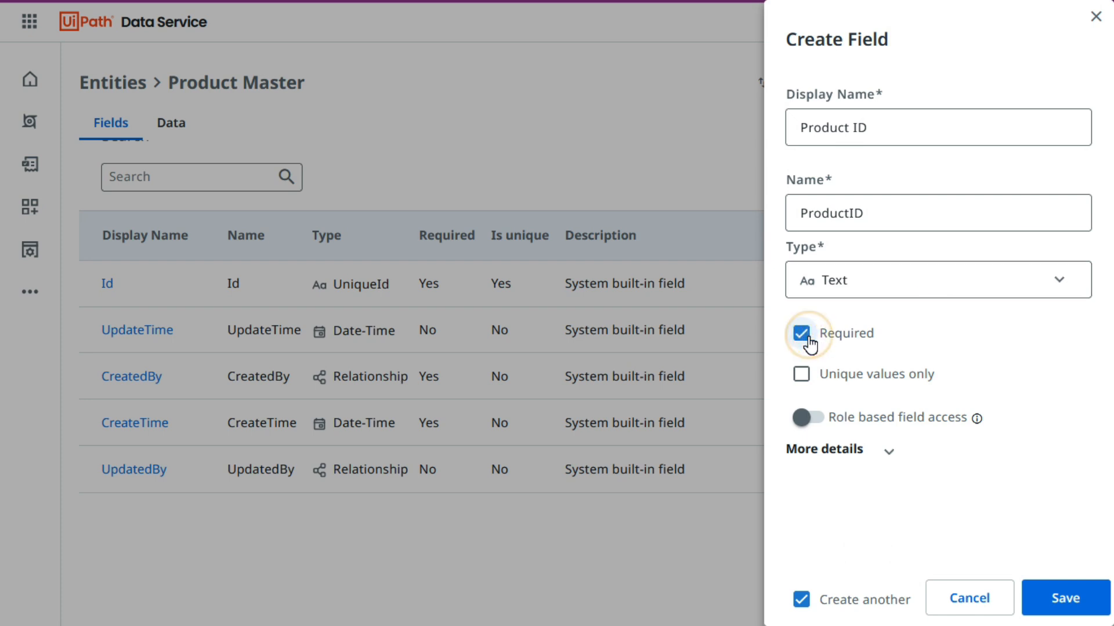
left_click(1056, 603)
Copy the Product Name header from the Excel workbook and save it as a Text field of the Product Master entity.
key("alt+Tab")
left_click(110, 186)
key("alt+Tab")
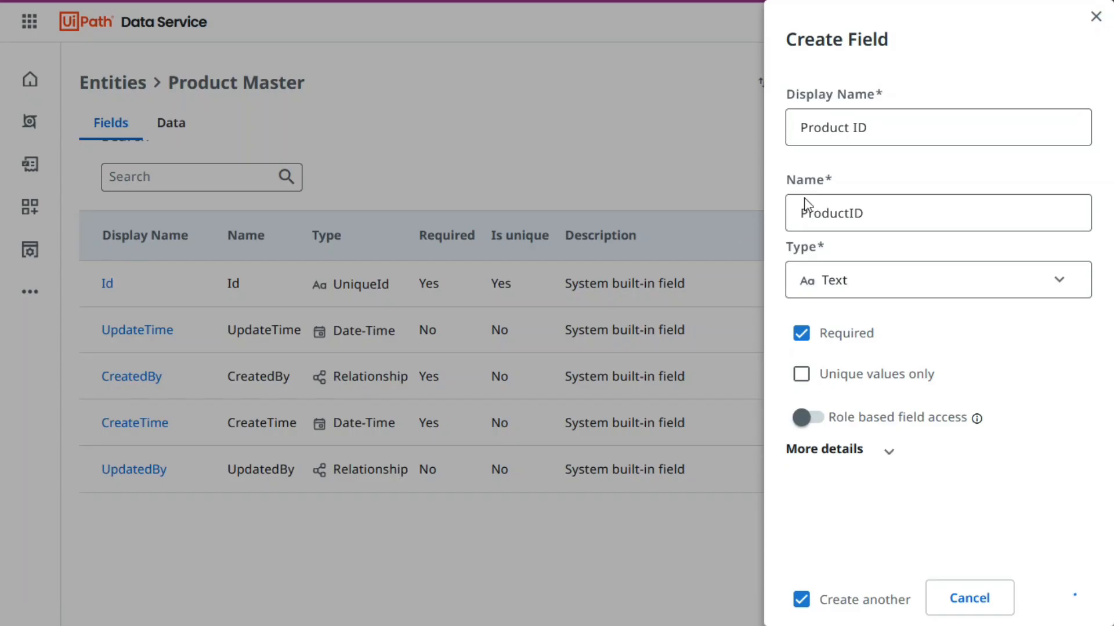
left_click(873, 135)
type("Product Name")
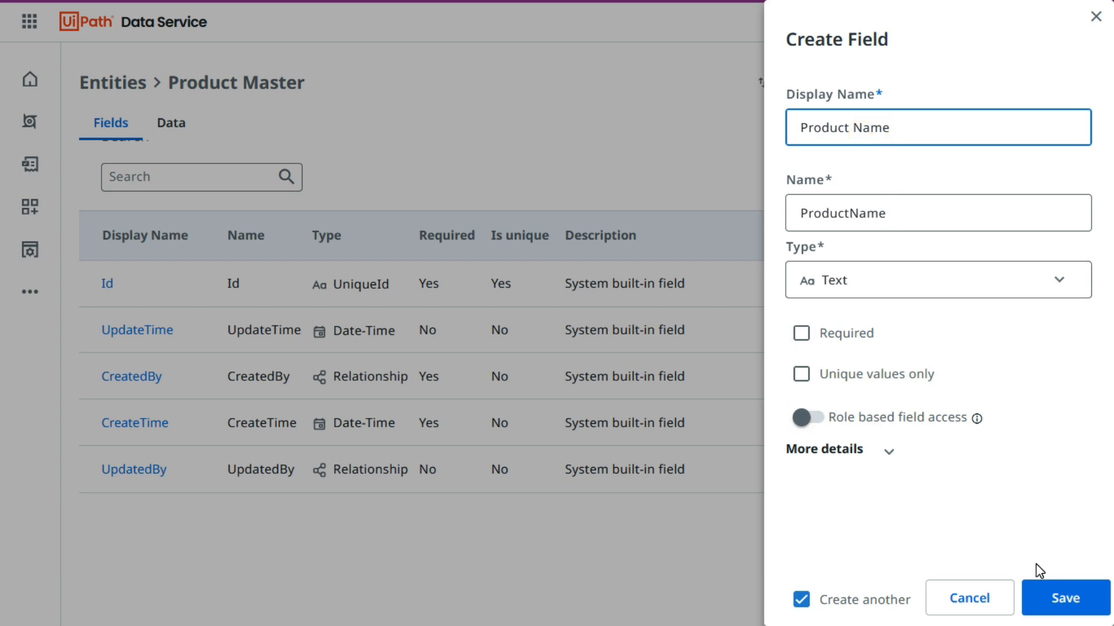
left_click(1051, 602)
Copy the Vendor Id header from the Excel workbook and use it as the next field's display name in Data Service.
key("alt+Tab")
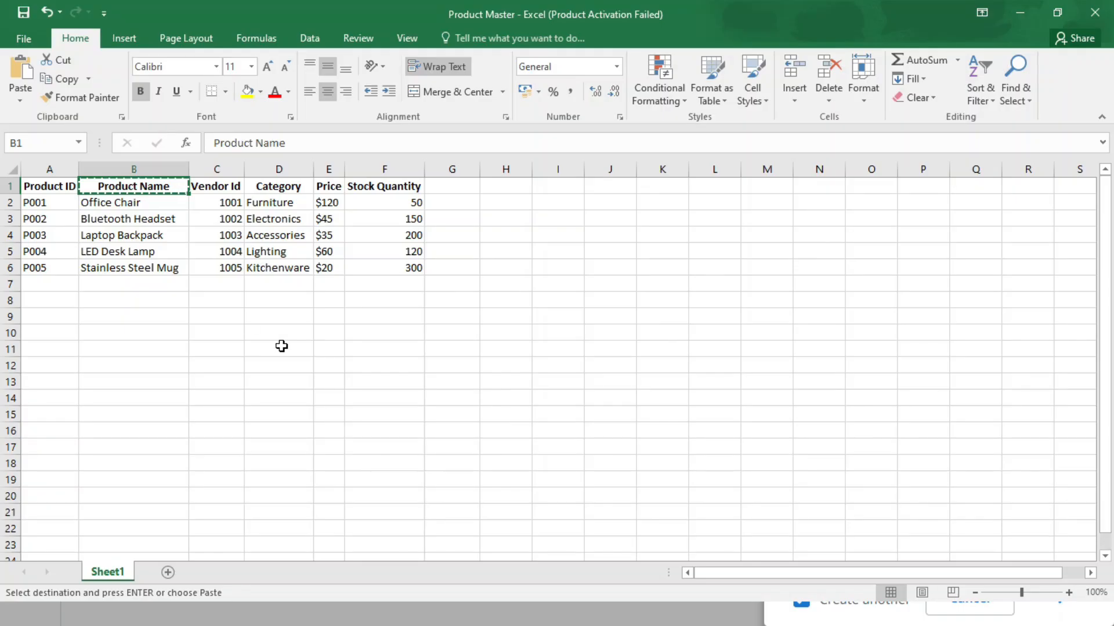
key("Right")
key("ctrl+c")
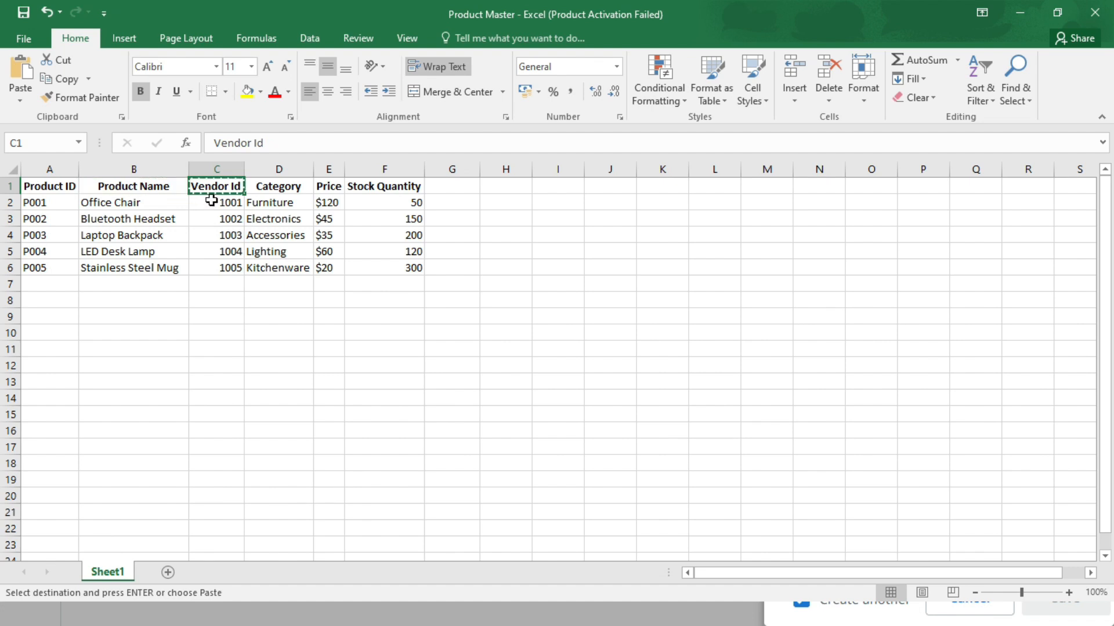
key("alt+Tab")
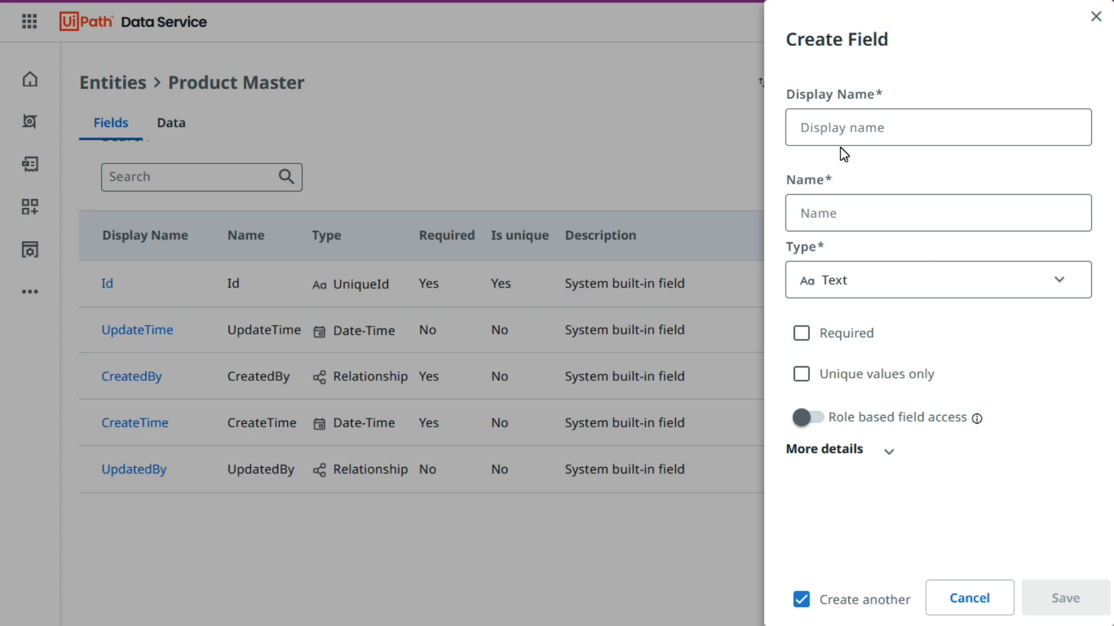
left_click(844, 119)
key("ctrl+v")
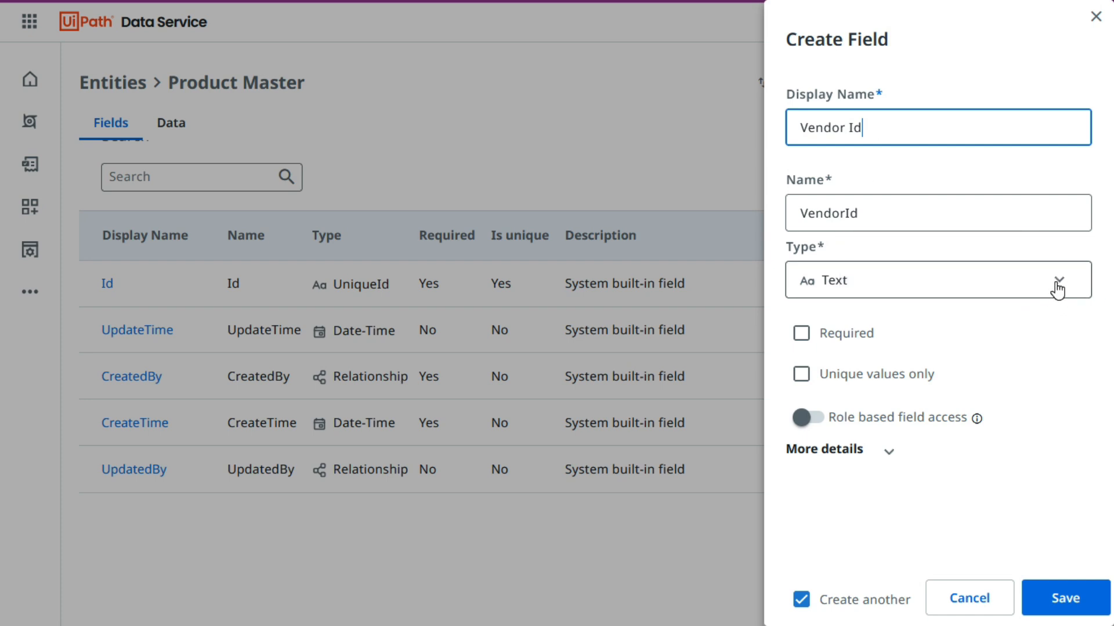
Make the Vendor Id field a Relationship with VendorMaster as its related entity.
left_click(856, 295)
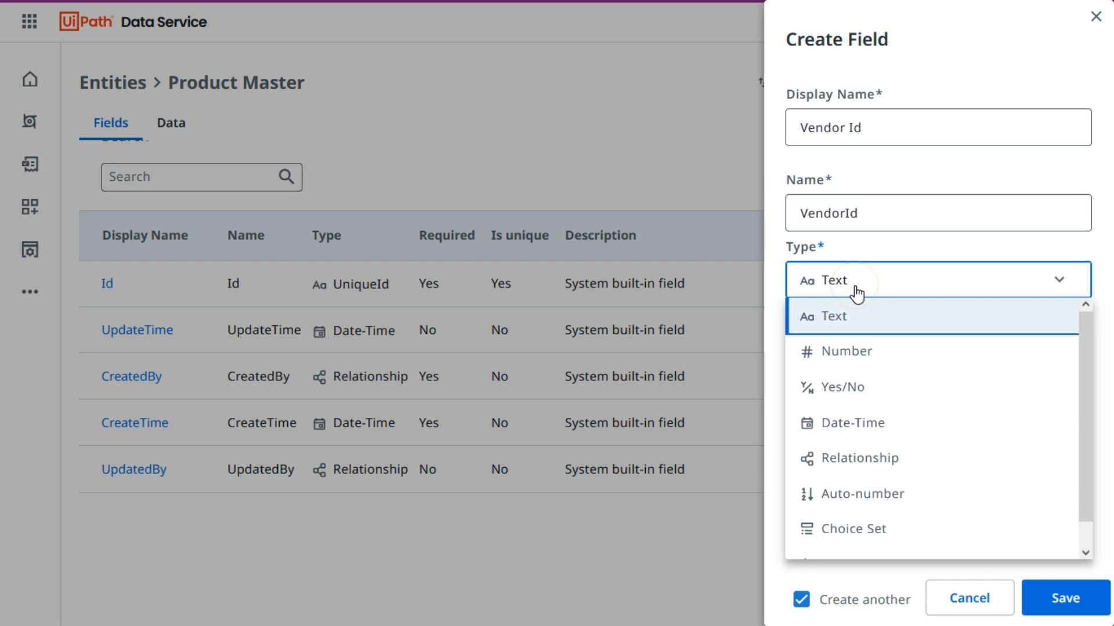
scroll(891, 447, "down", 1)
left_click(890, 436)
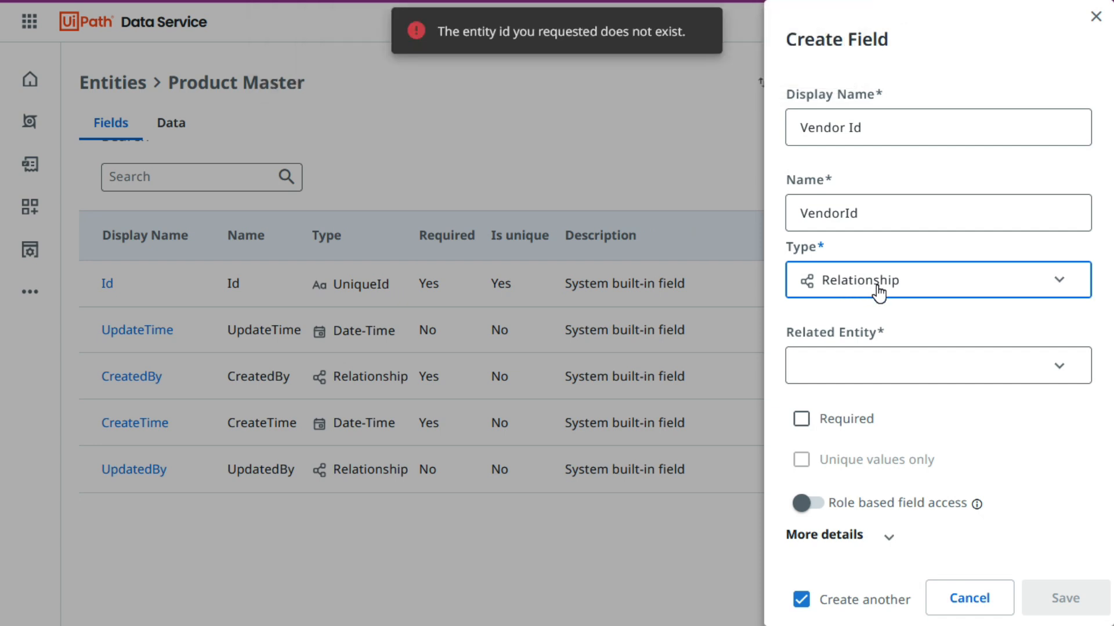
left_click(900, 367)
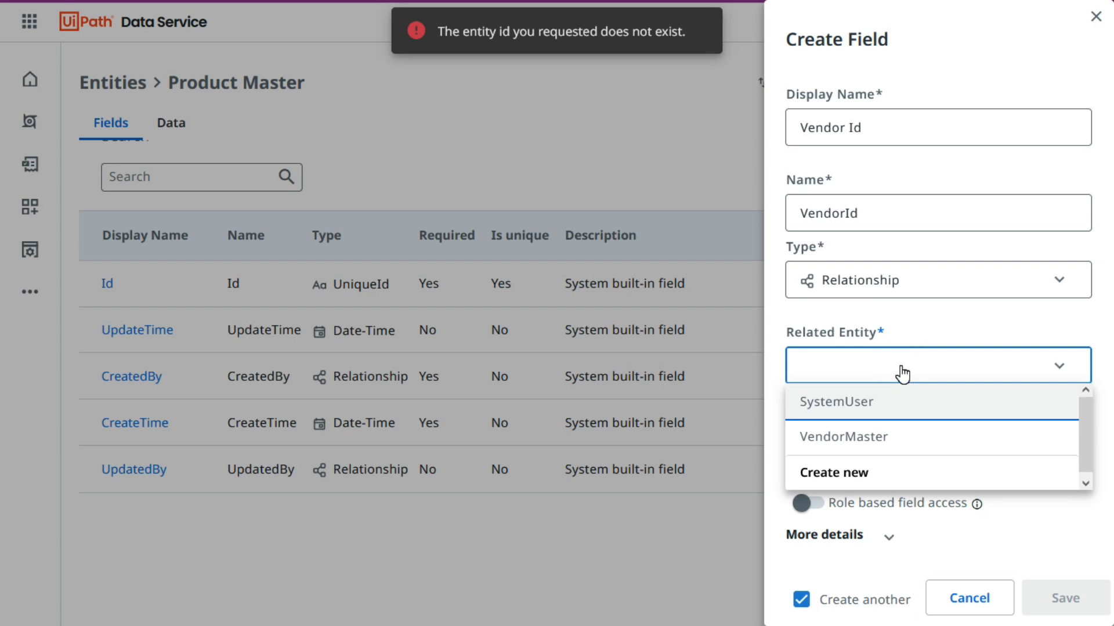
left_click(858, 441)
Choose Vendor ID as the related entity display field and save the Vendor Id field.
left_click(857, 408)
left_click(860, 451)
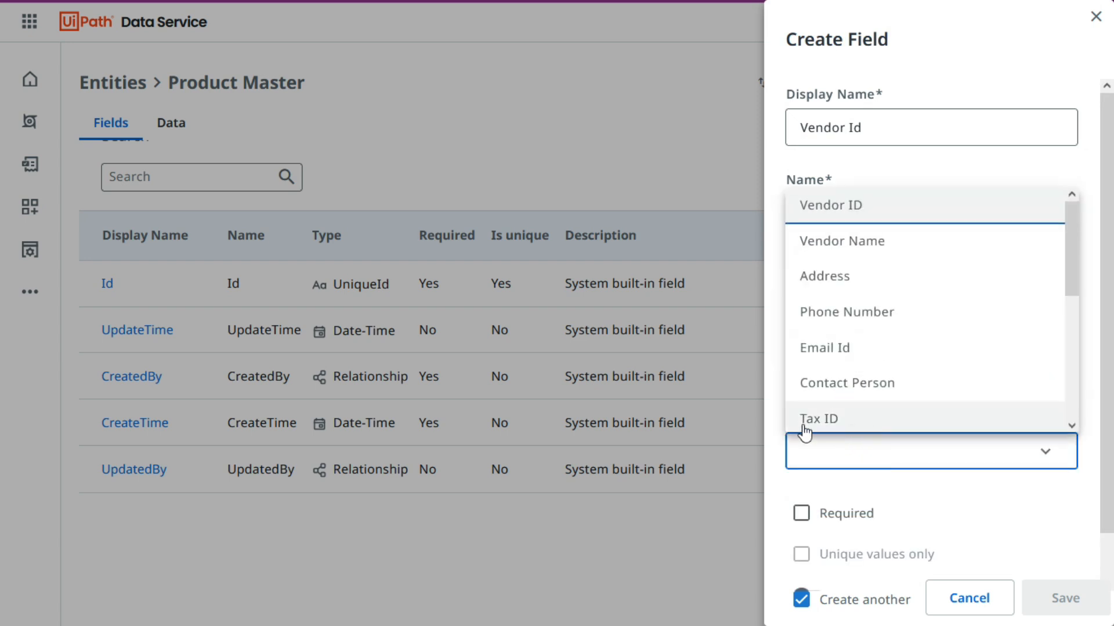
left_click(1076, 497)
left_click(873, 419)
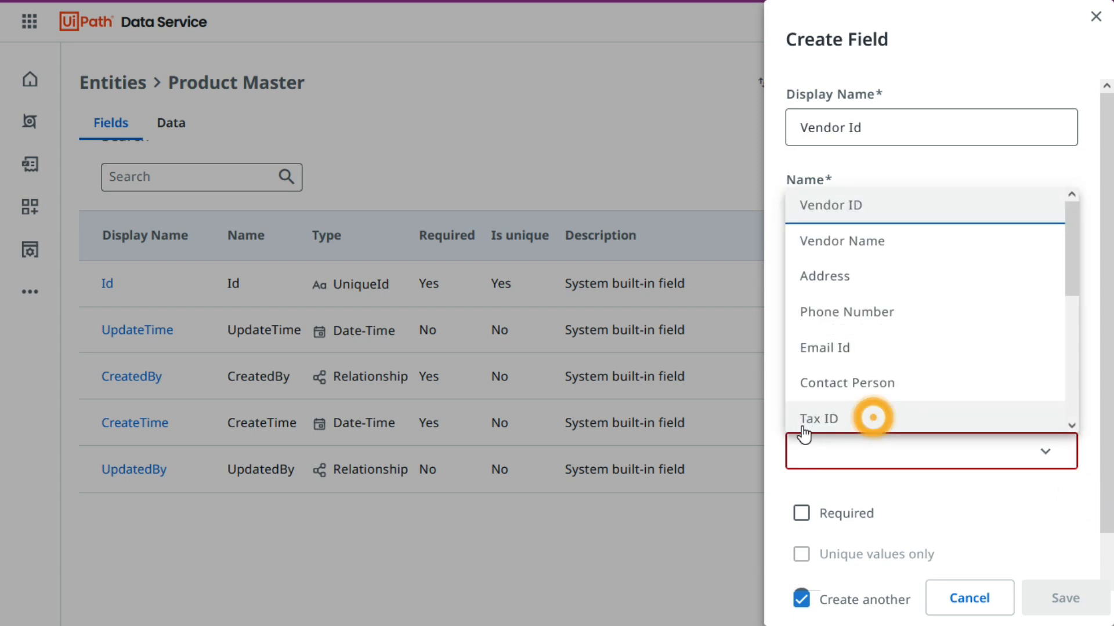
left_click(1099, 459)
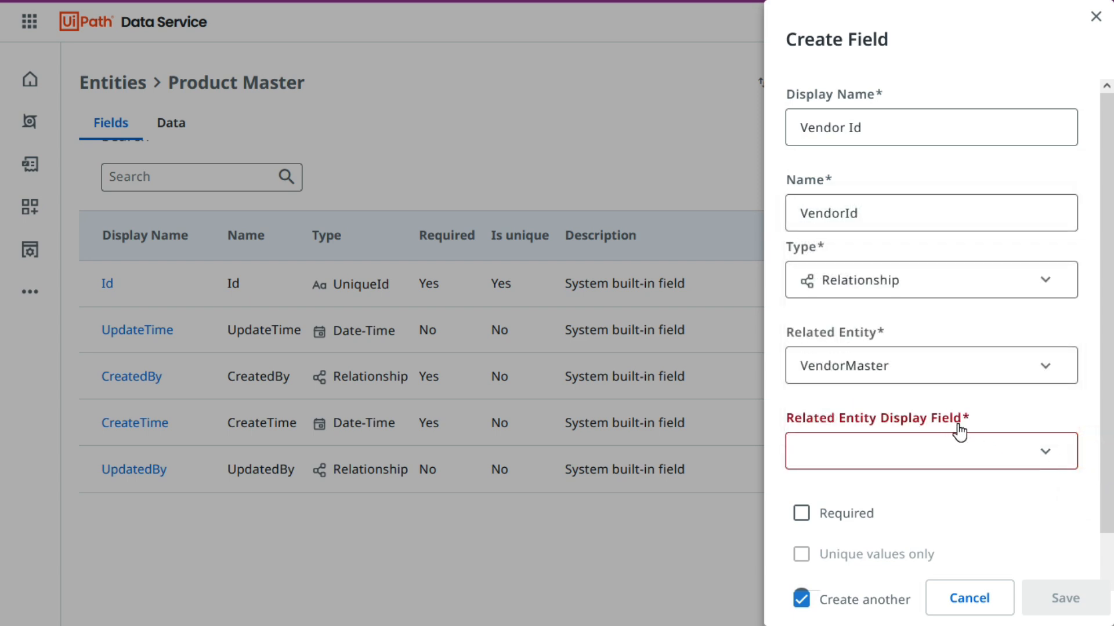
left_click(973, 452)
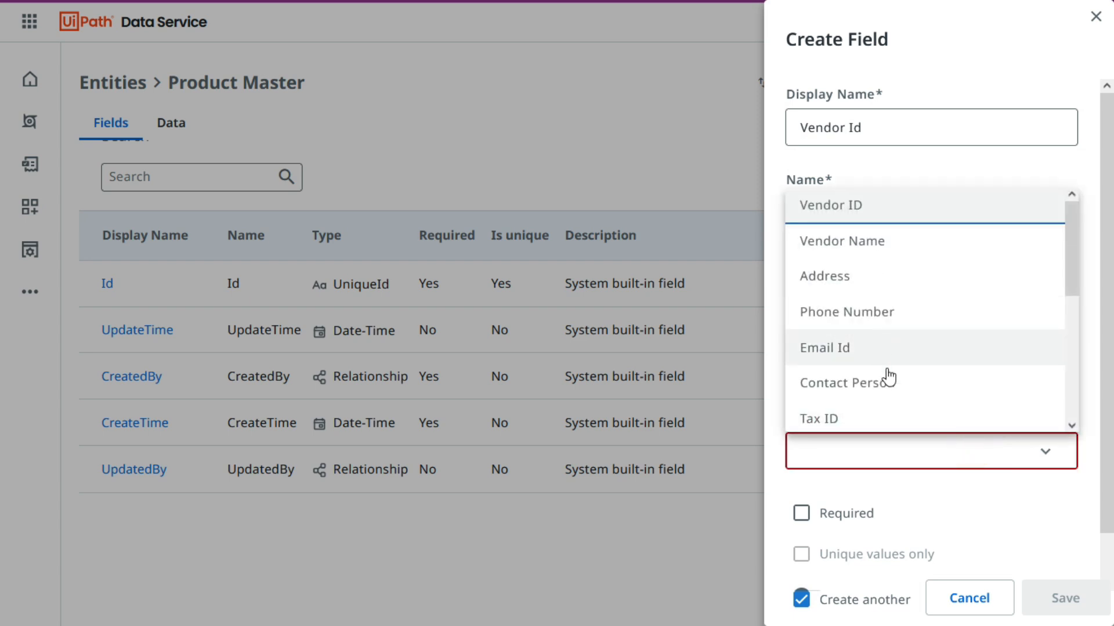
scroll(888, 377, "down", 5)
scroll(891, 394, "up", 5)
scroll(859, 302, "down", 5)
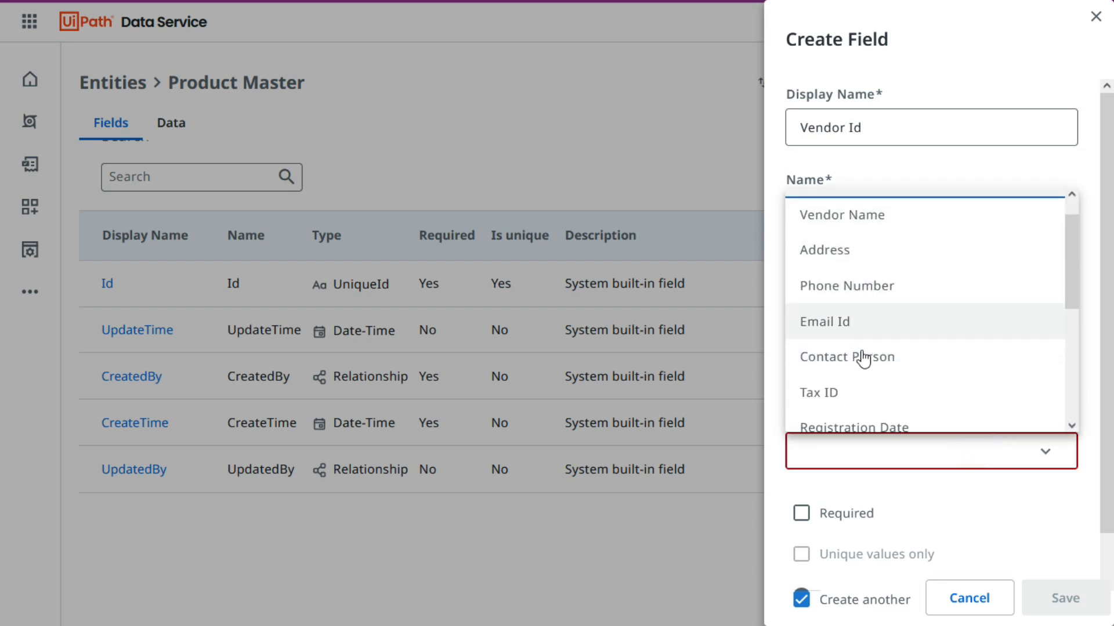
left_click_drag(1068, 371, 1068, 224)
left_click(832, 208)
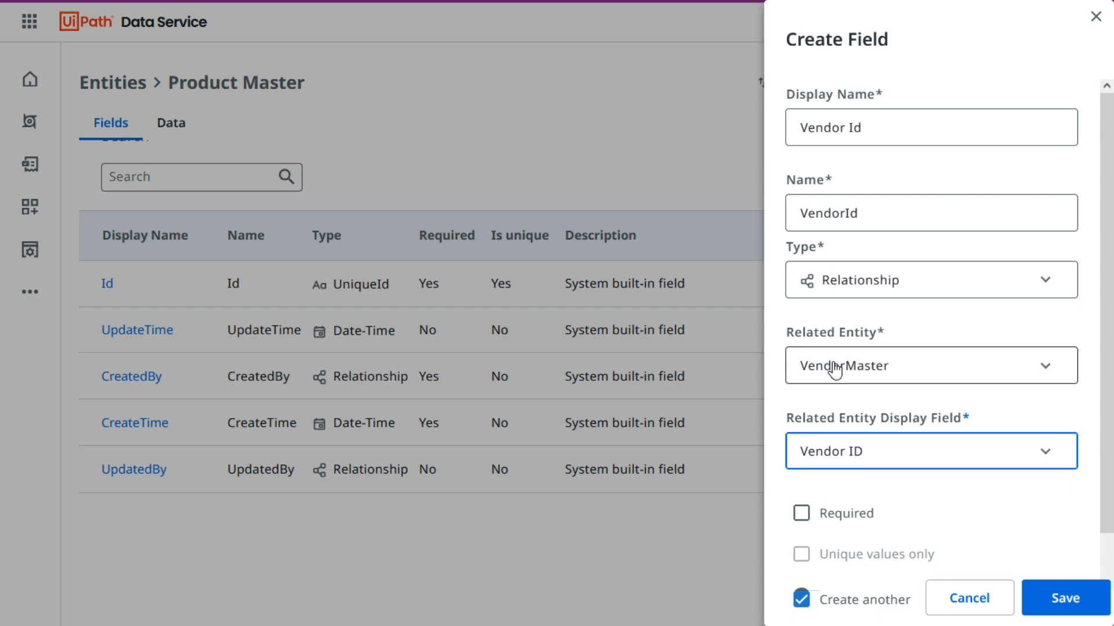
scroll(983, 530, "down", 1)
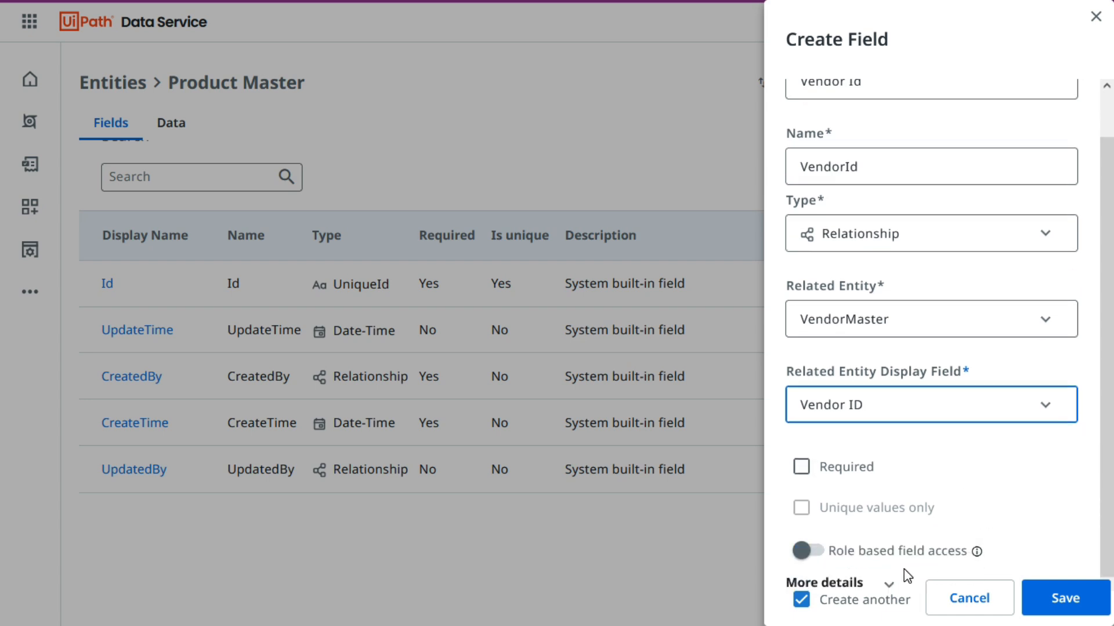
left_click(1069, 603)
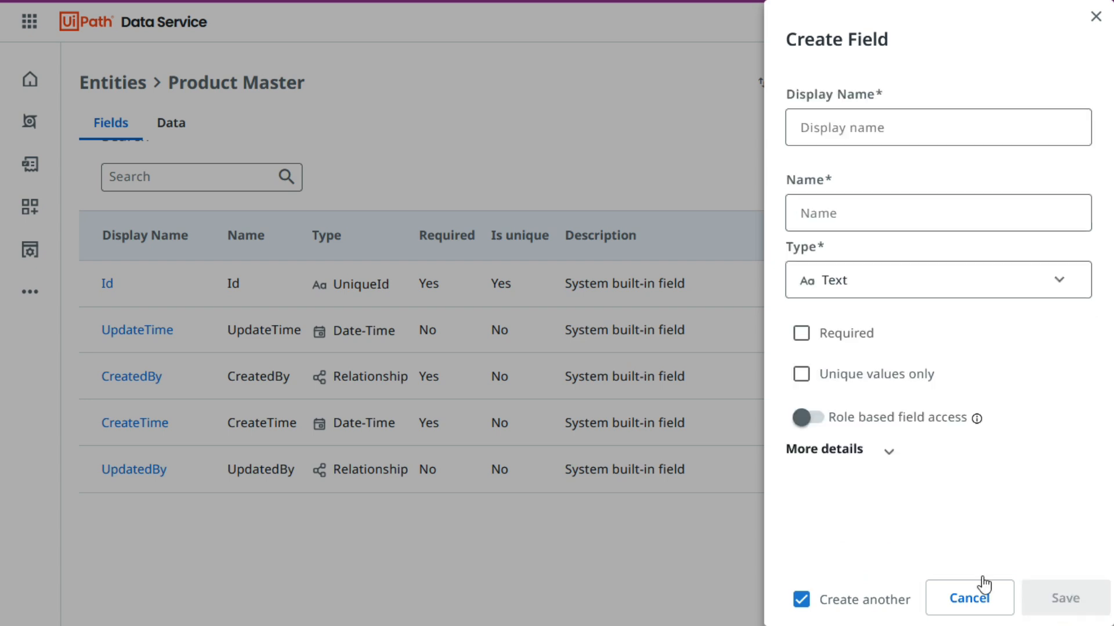
Copy the Category header from the Excel workbook and save it as a Text field of the Product Master entity.
key("alt+Tab")
left_click(290, 185)
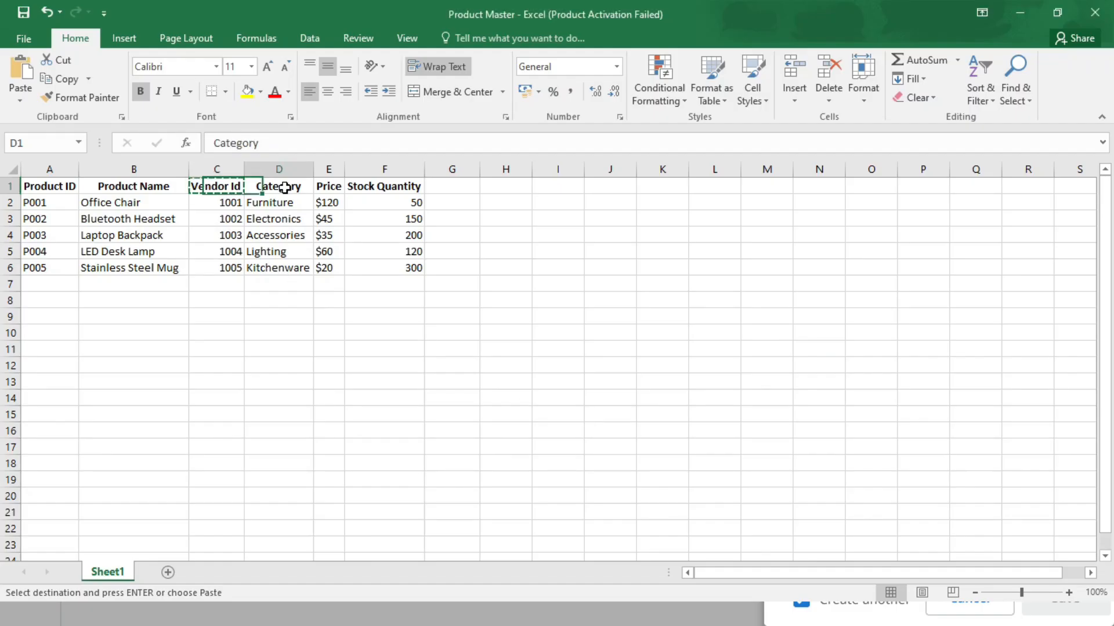
key("alt+Tab")
left_click(863, 122)
key("ctrl+v")
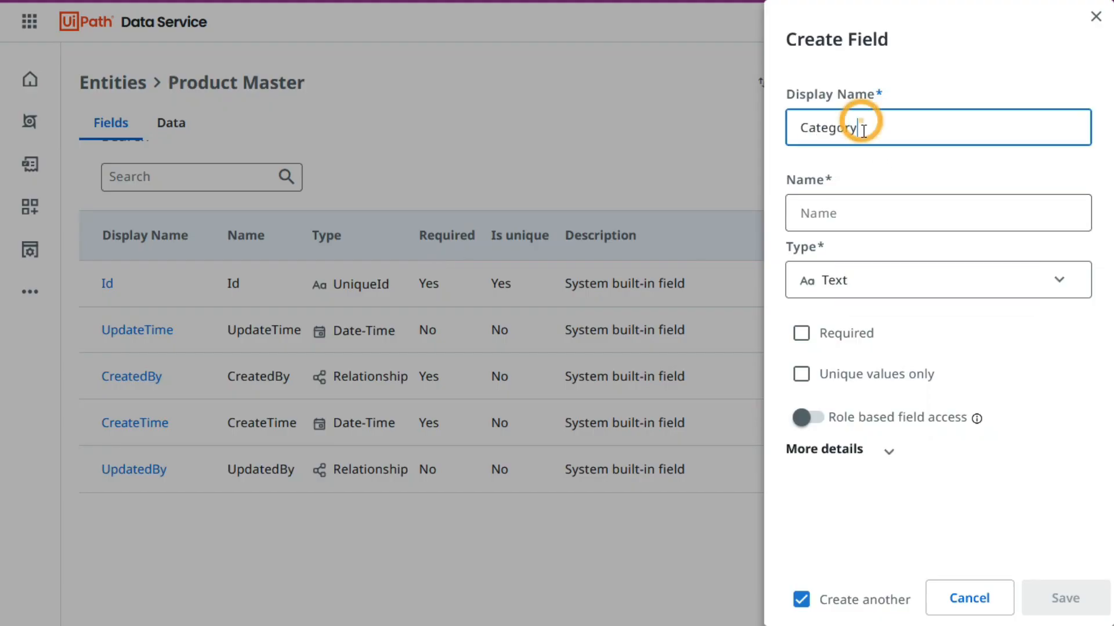
left_click(1066, 597)
Copy the Price header from the Excel workbook and save it as a Text field of the Product Master entity.
key("alt+Tab")
left_click(339, 185)
key("ctrl+c")
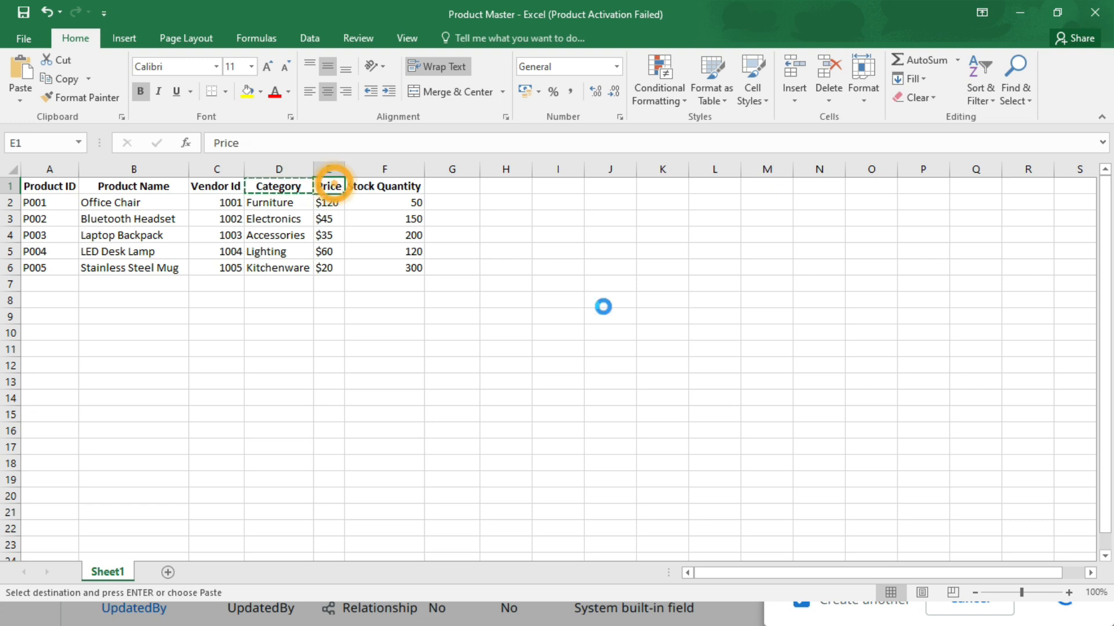
key("alt+Tab")
left_click(864, 124)
key("ctrl+v")
left_click(899, 170)
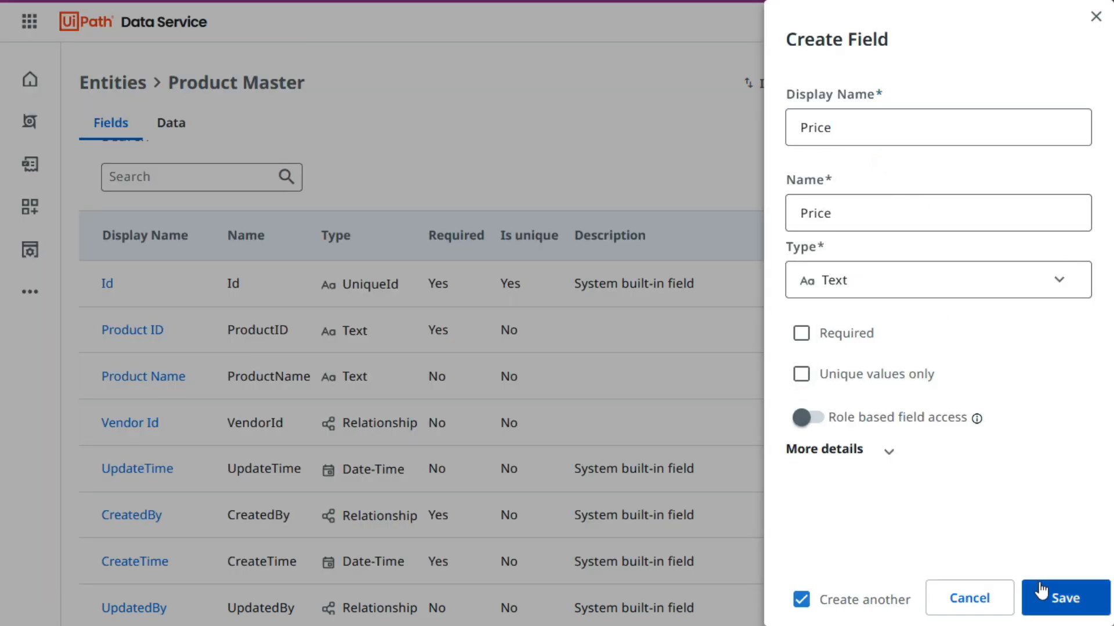
left_click(1070, 603)
Copy the Stock Quantity header from the Excel workbook, save it as a Number field, and close the field form with Create another turned off.
key("alt+Tab")
key("Right")
key("ctrl+c")
key("alt+Tab")
left_click(804, 126)
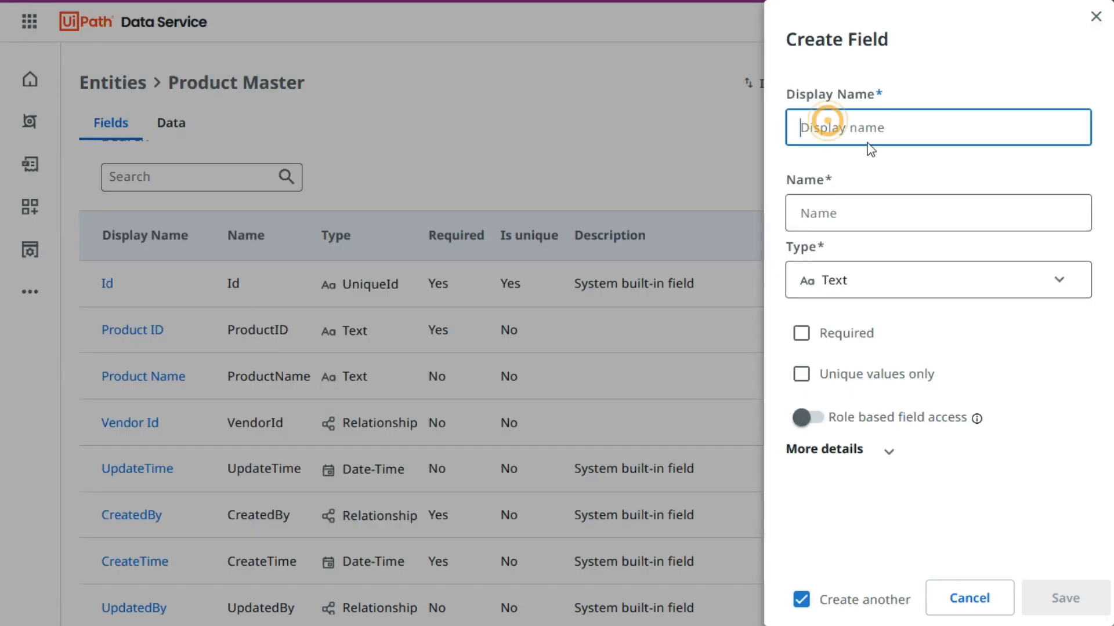
key("ctrl+v")
left_click(861, 160)
left_click(868, 276)
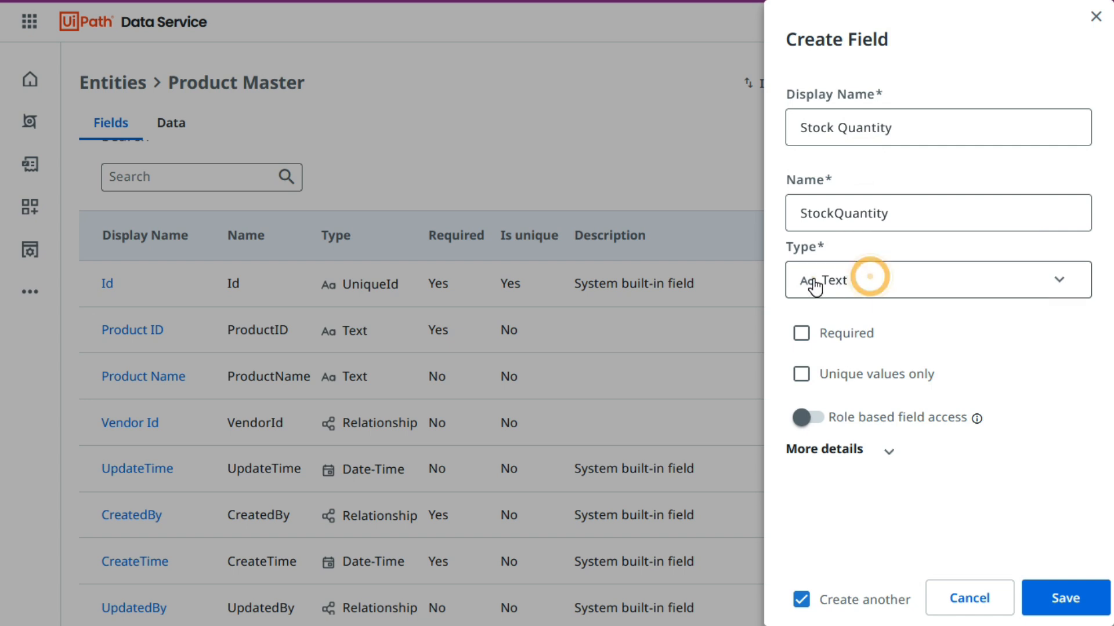
left_click(864, 356)
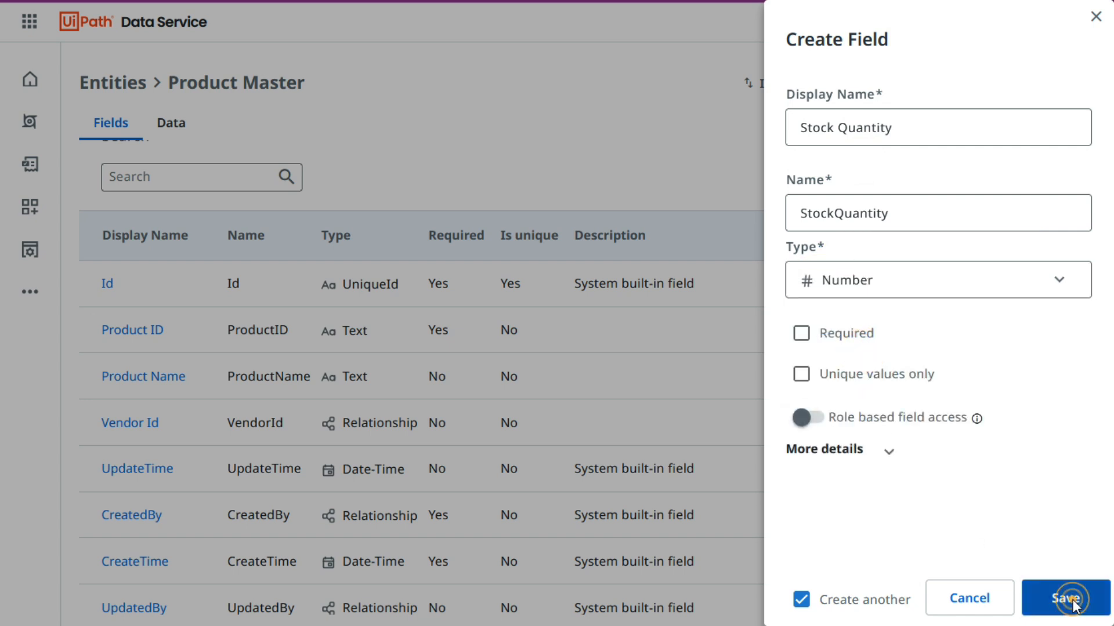
left_click(1069, 599)
left_click(801, 599)
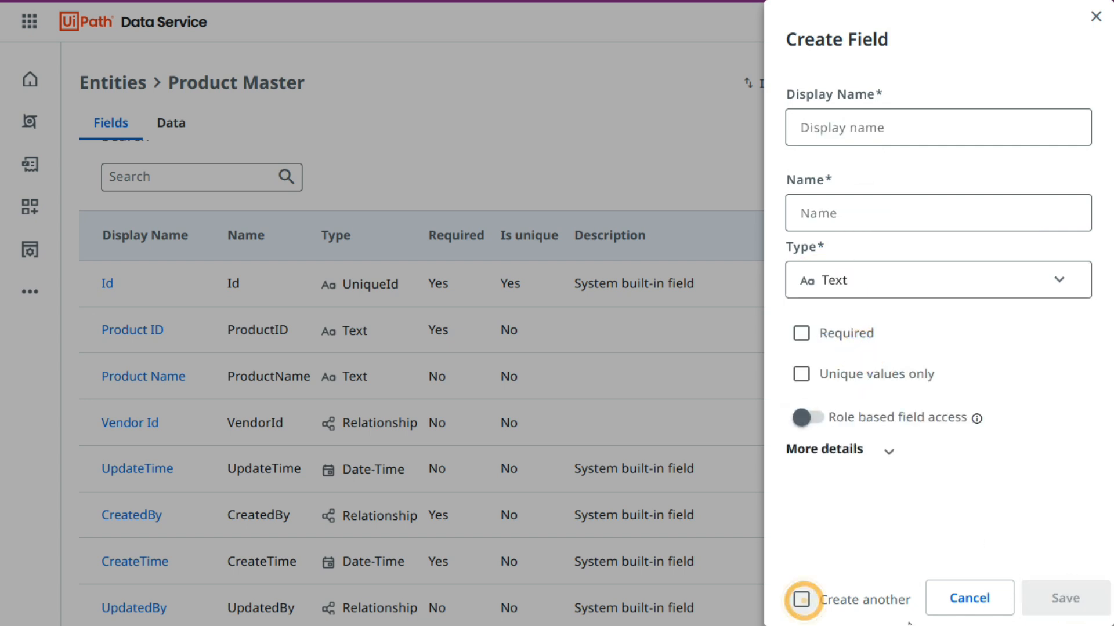
left_click(969, 598)
Refresh the Product Master field list and review the names and types of the new fields.
left_click(1028, 185)
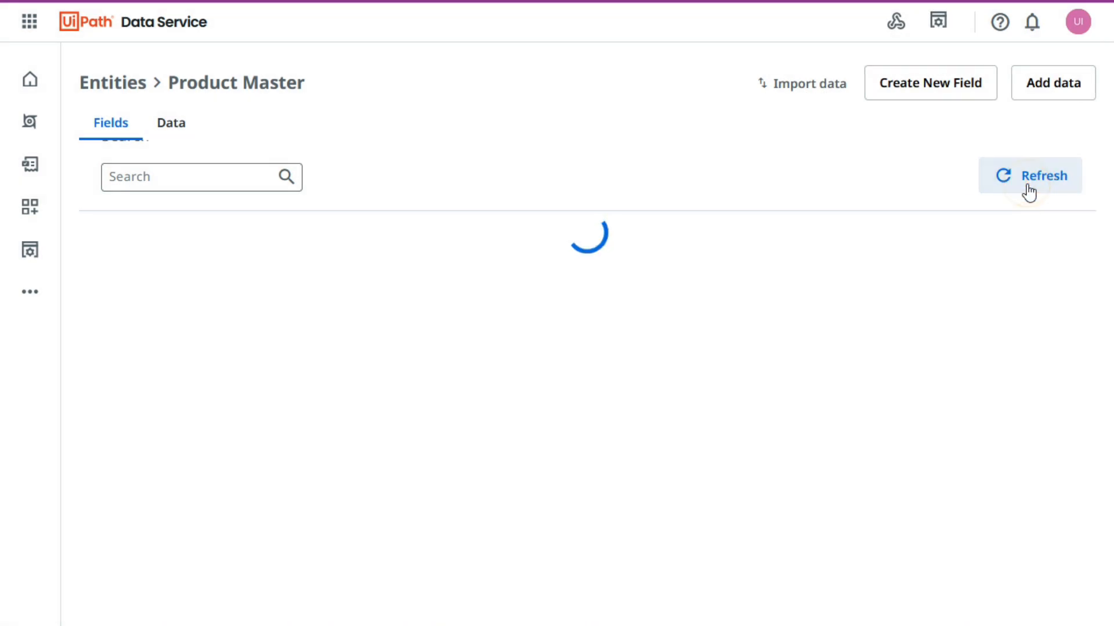
scroll(197, 348, "down", 3)
scroll(219, 380, "up", 3)
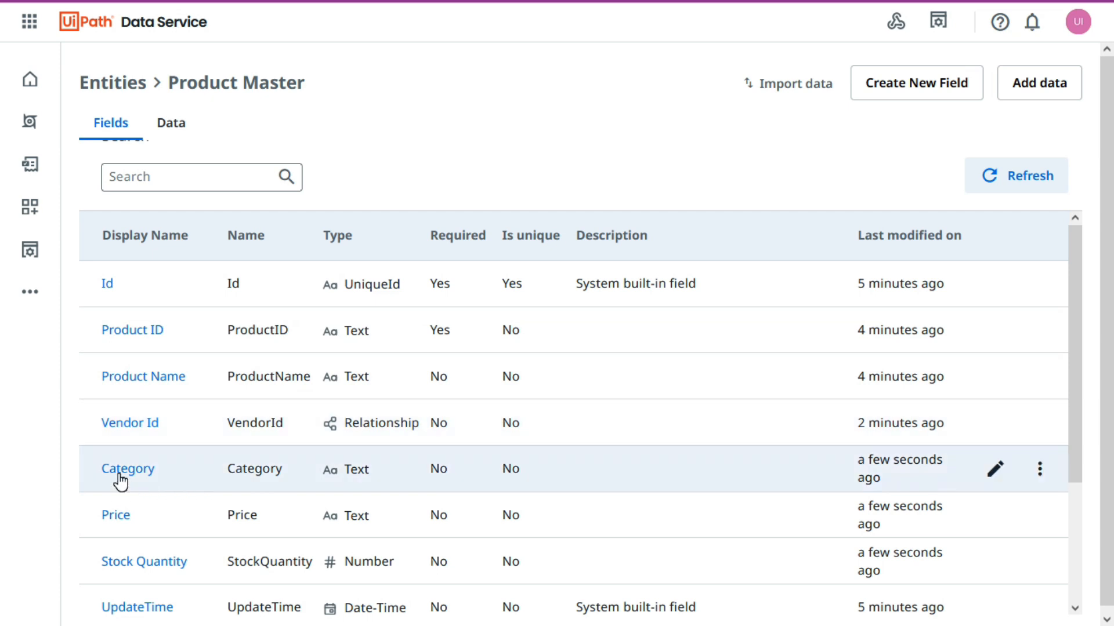
scroll(120, 525, "down", 3)
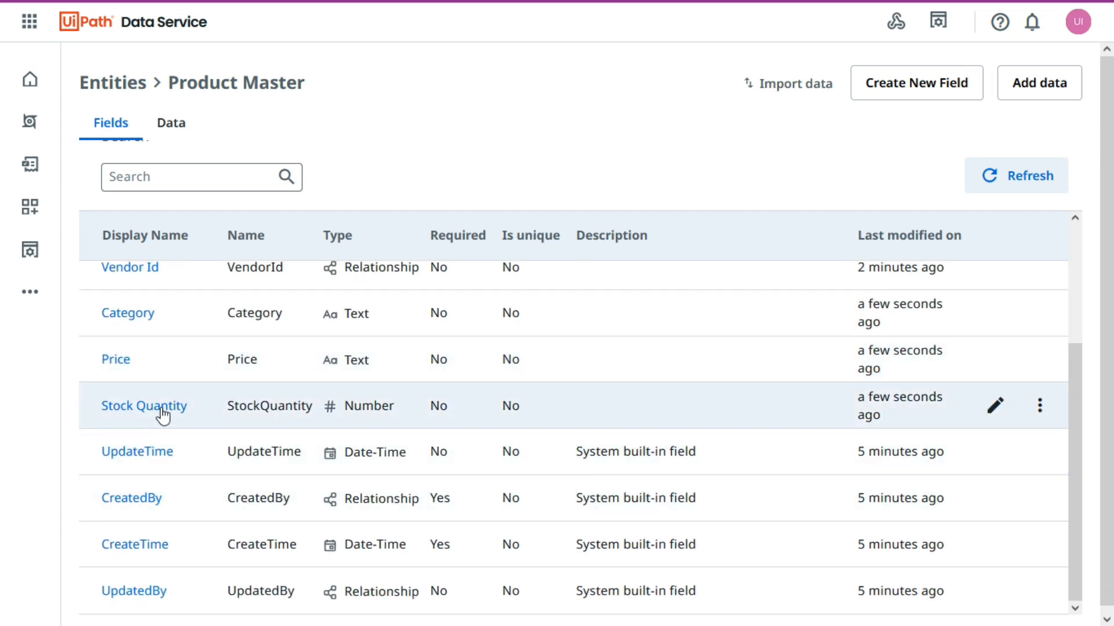
scroll(261, 504, "down", 1)
scroll(267, 508, "up", 1)
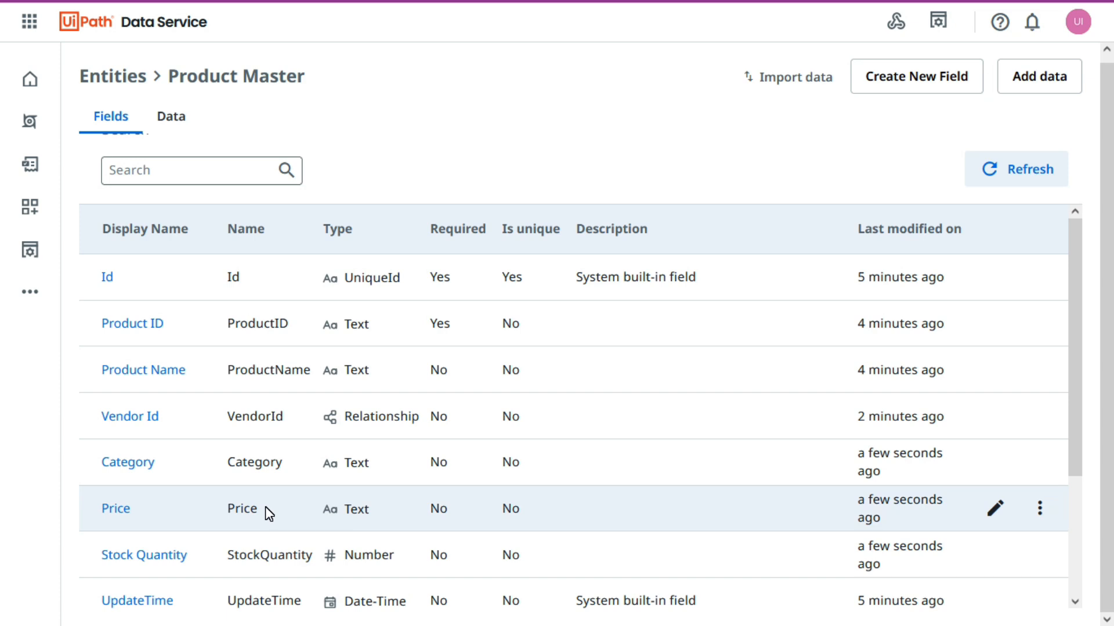
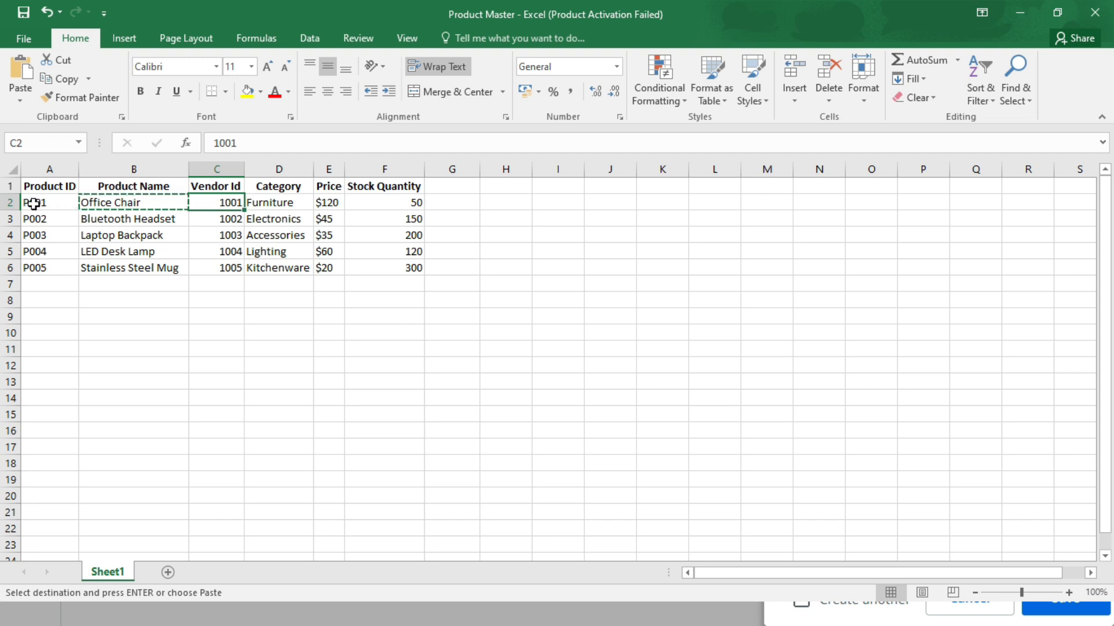
Check the Office Chair row in the Excel workbook and set the new Product Master record's Vendor Id to 1001.
left_click_drag(34, 202, 169, 192)
left_click(231, 201)
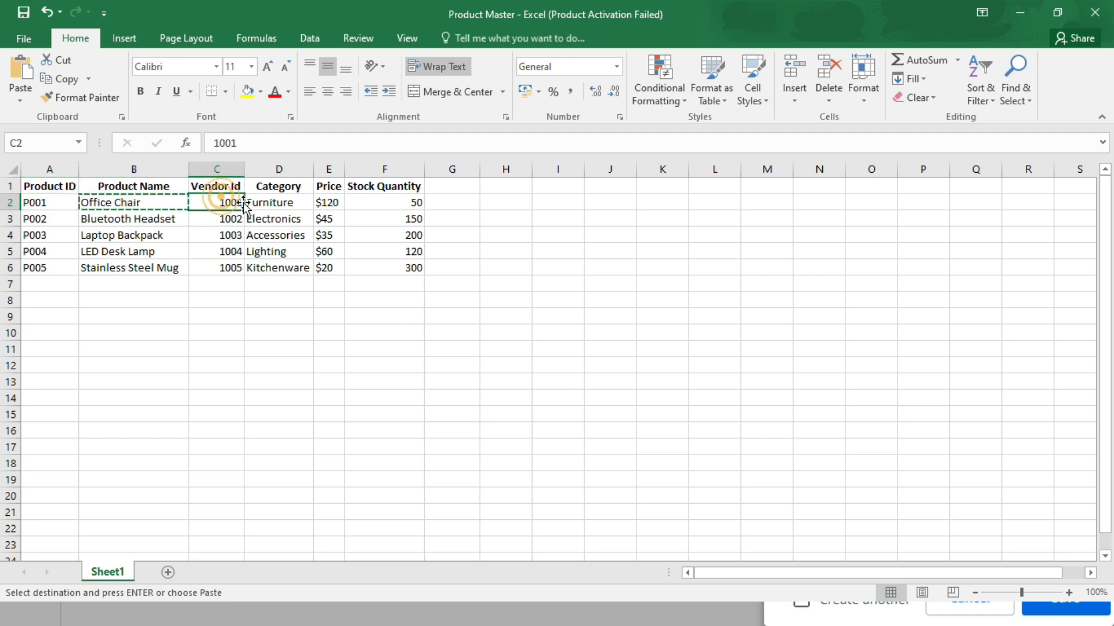
key("alt+Tab")
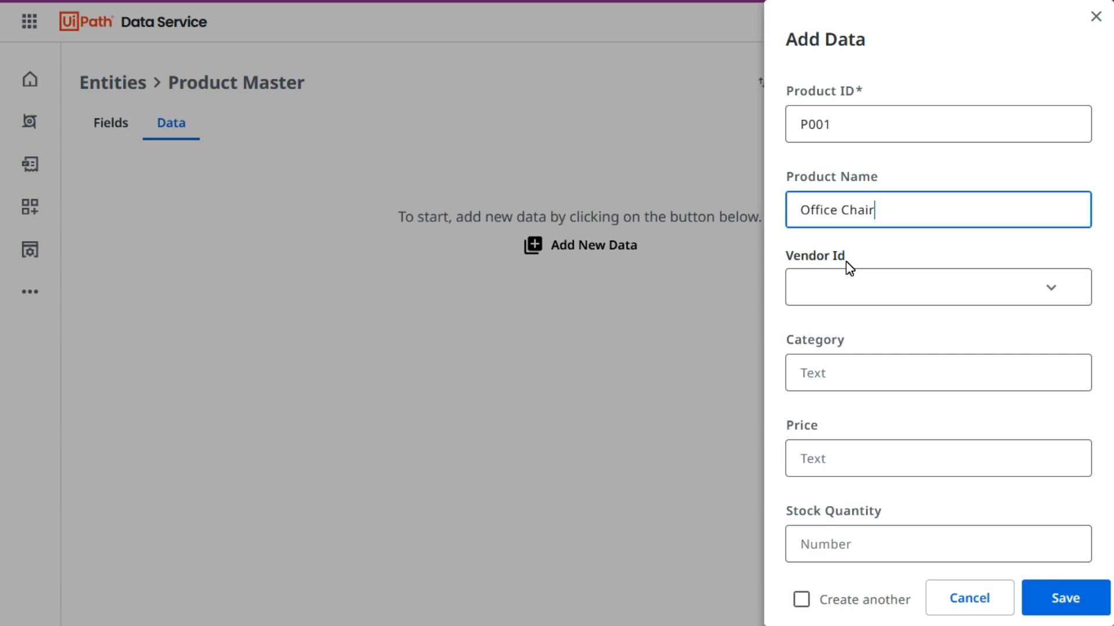
left_click(1051, 287)
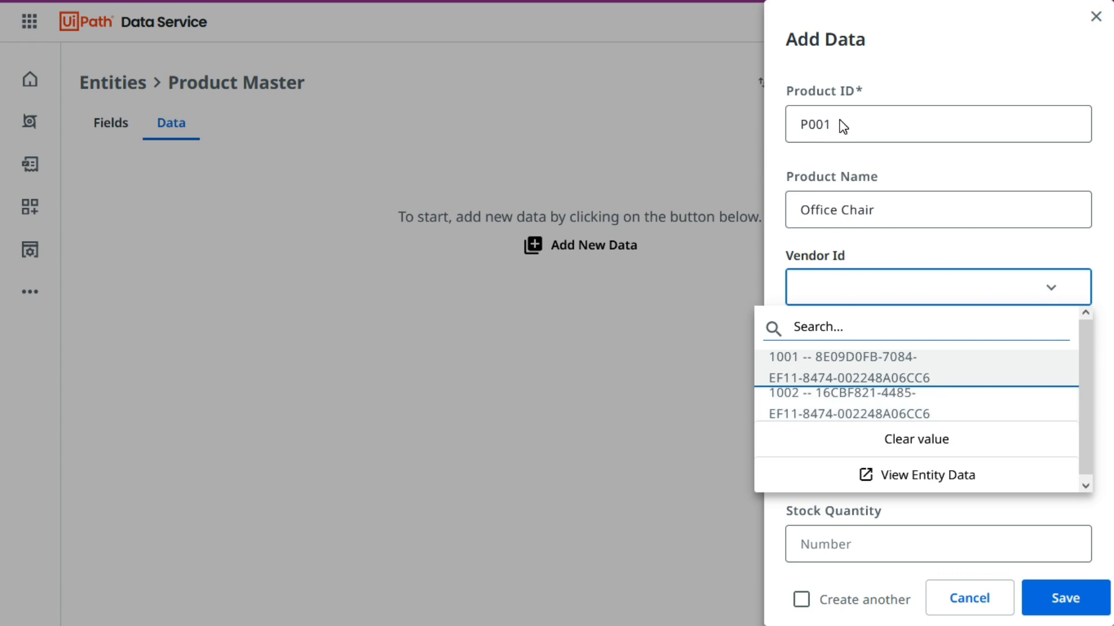
left_click(812, 368)
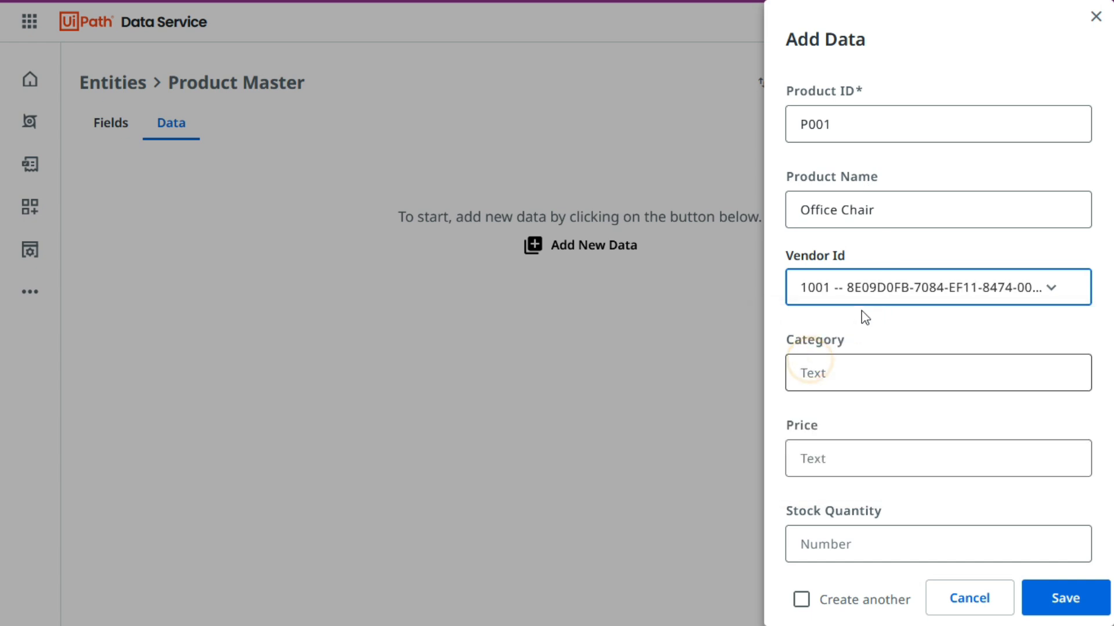
Switch the Office Chair record's Vendor Id to 1002 and set it back to 1001.
left_click(902, 319)
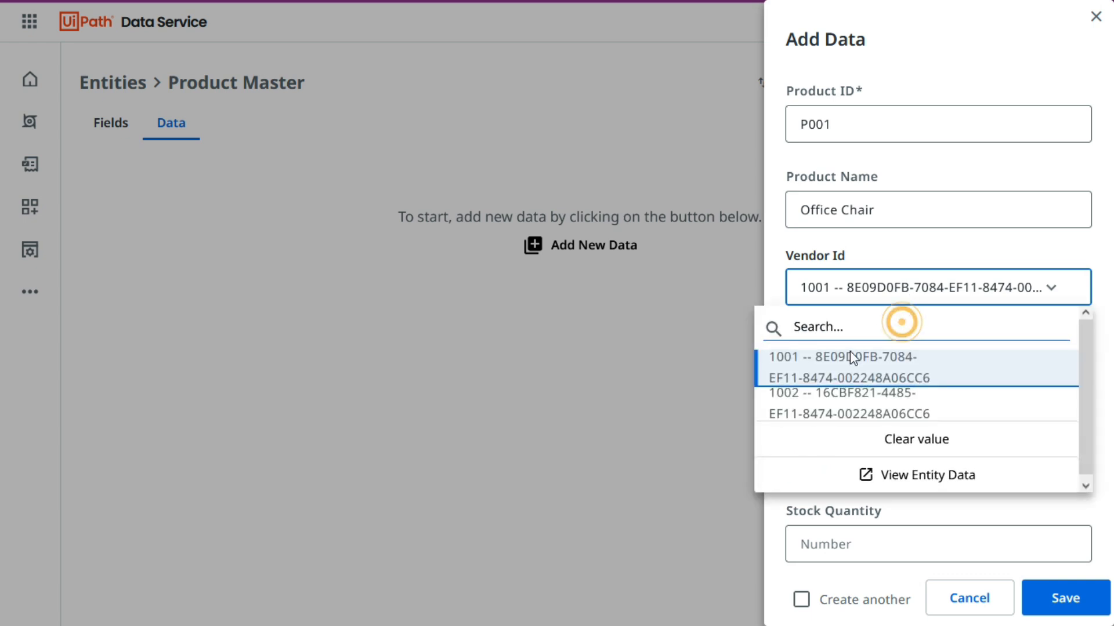
left_click(761, 273)
key("alt+Tab")
left_click(215, 220)
key("alt+Tab")
left_click(823, 288)
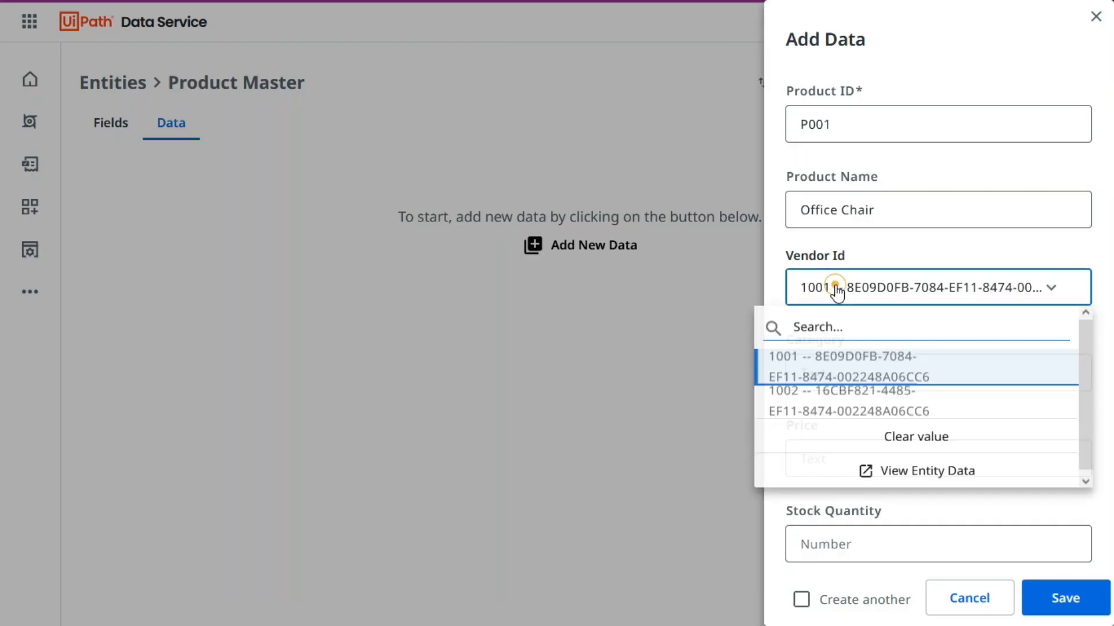
left_click(827, 395)
left_click(827, 288)
left_click(827, 356)
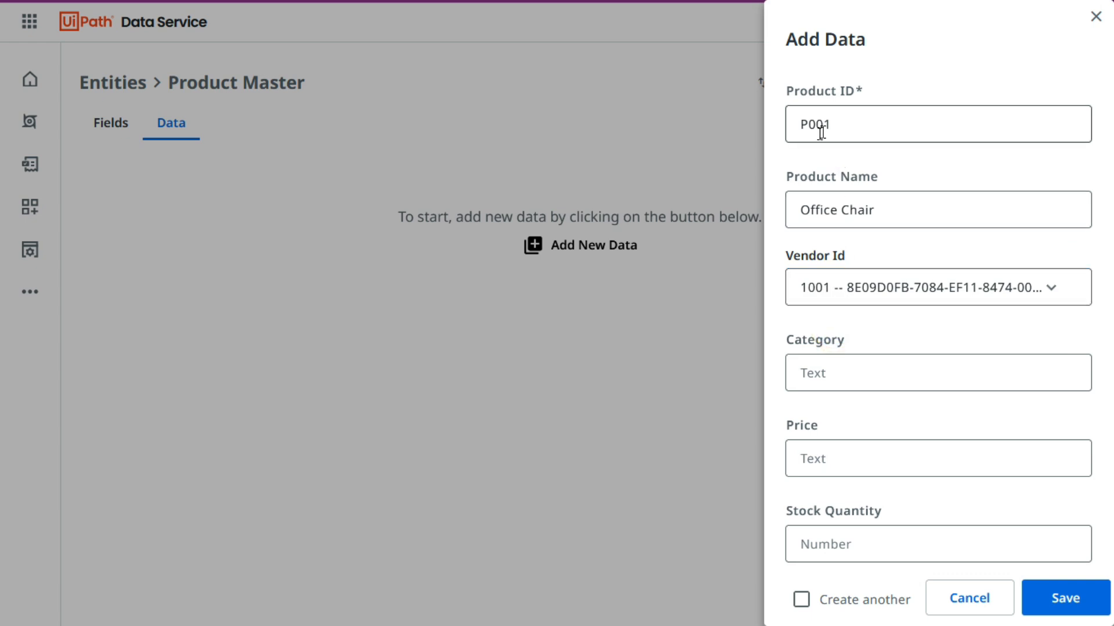
Copy the category Furniture from the Excel workbook into the Office Chair record's Category field.
left_click(814, 328)
left_click(833, 374)
key("alt+Tab")
left_click(301, 217)
left_click(293, 201)
key("ctrl+c")
key("alt+Tab")
left_click(878, 366)
key("ctrl+v")
Copy the price $120 from the Excel workbook into the Office Chair record's Price field.
key("alt+Tab")
key("Right")
key("ctrl+c")
key("alt+Tab")
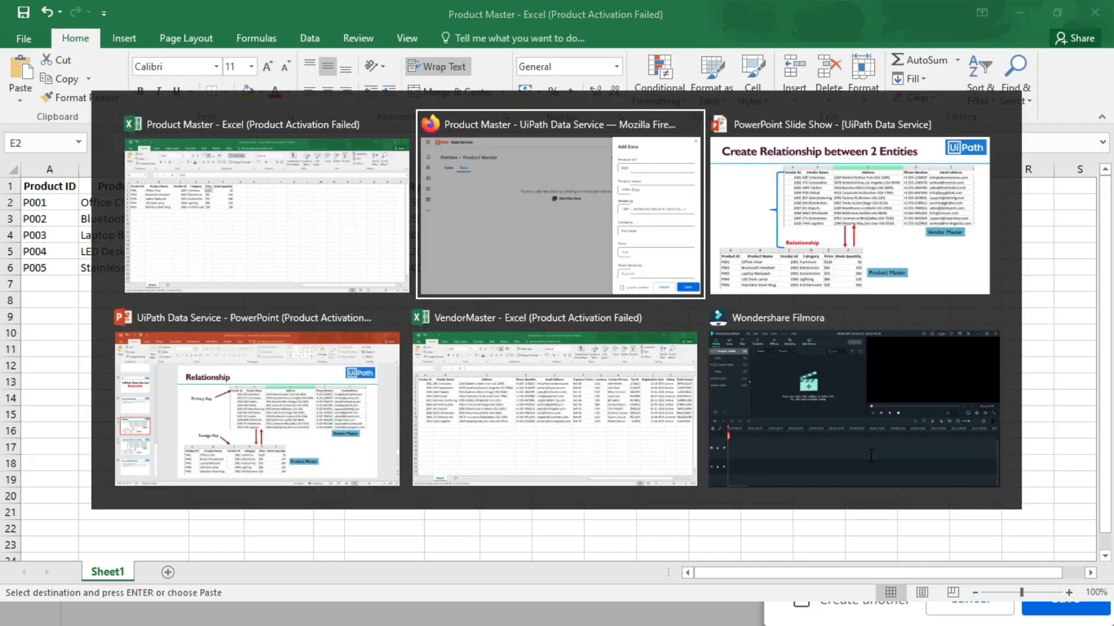
key("ctrl+v")
key("ctrl+z")
left_click(863, 460)
key("ctrl+v")
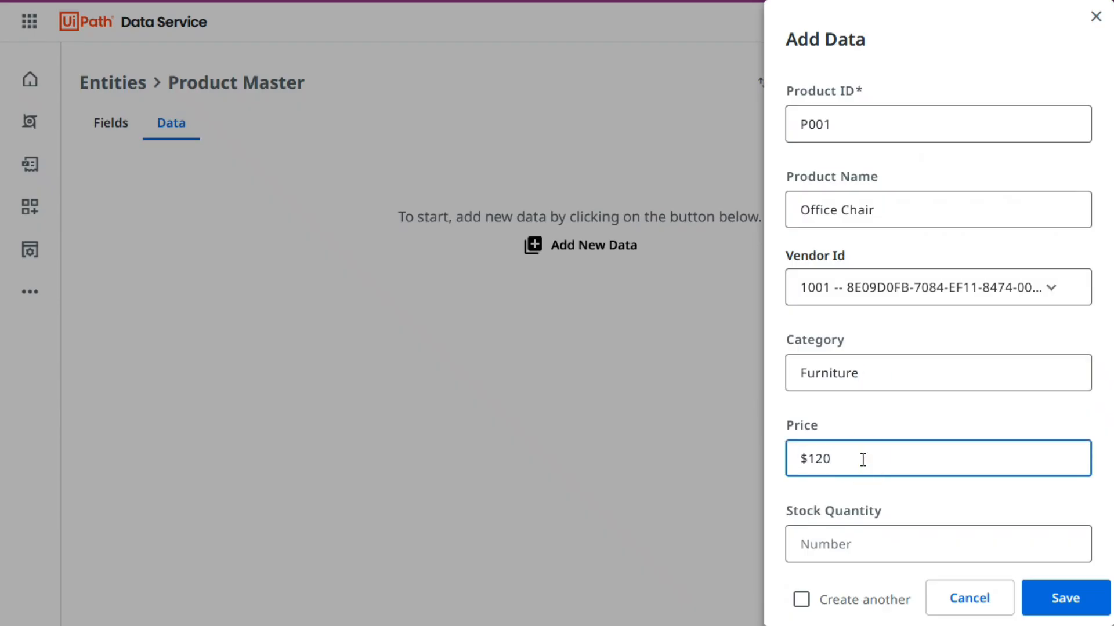
Copy the stock quantity 50 from the Excel workbook into the Office Chair record and save it with Create another turned on.
key("alt+Tab")
key("Right")
key("alt+Tab")
left_click(851, 542)
key("ctrl+v")
left_click(803, 602)
left_click(1034, 607)
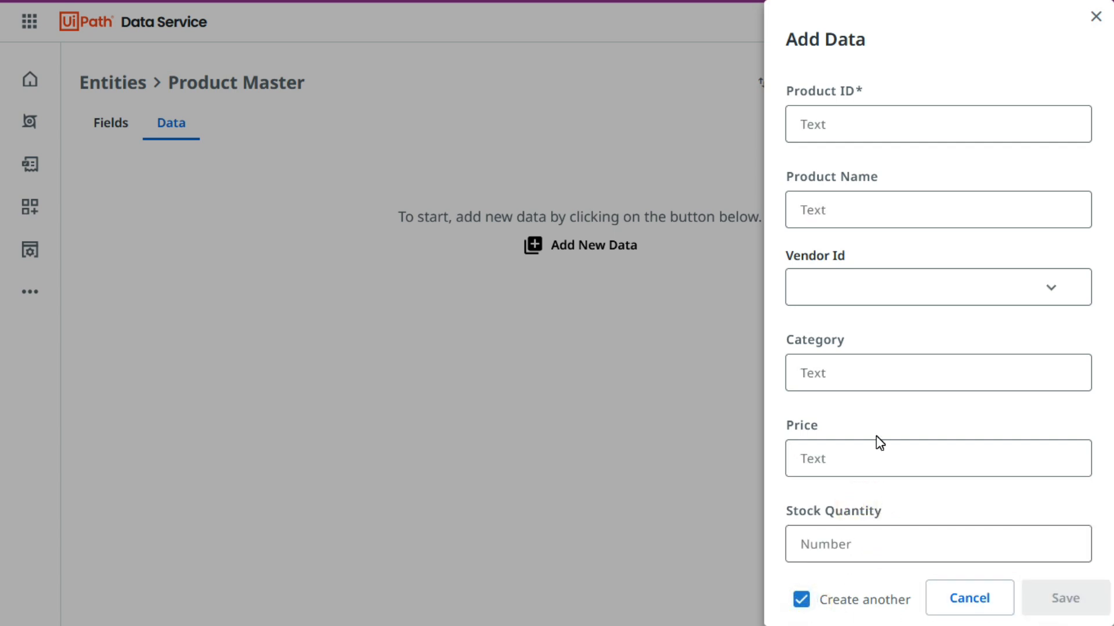
Copy the product ID P002 from the Excel workbook into the new record's Product ID field.
key("alt+Tab")
left_click(38, 220)
key("ctrl+c")
key("alt+Tab")
left_click(832, 123)
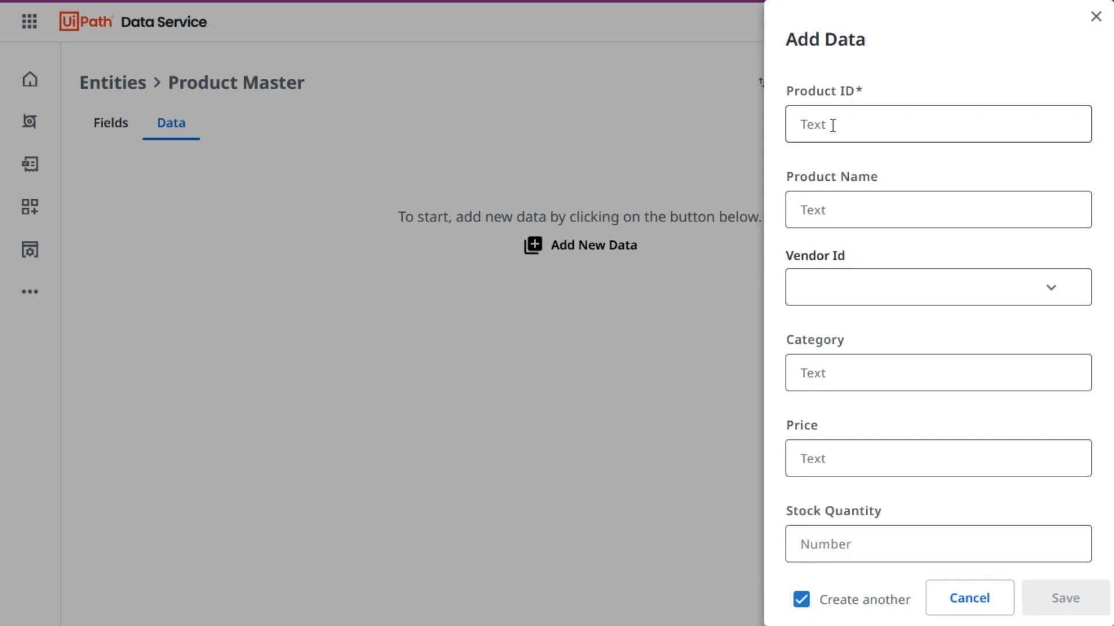
key("ctrl+v")
Copy the product name Bluetooth Headset from the Excel workbook into the P002 record's Product Name field.
key("alt+Tab")
key("Right")
key("ctrl+c")
key("alt+Tab")
left_click(857, 210)
key("ctrl+v")
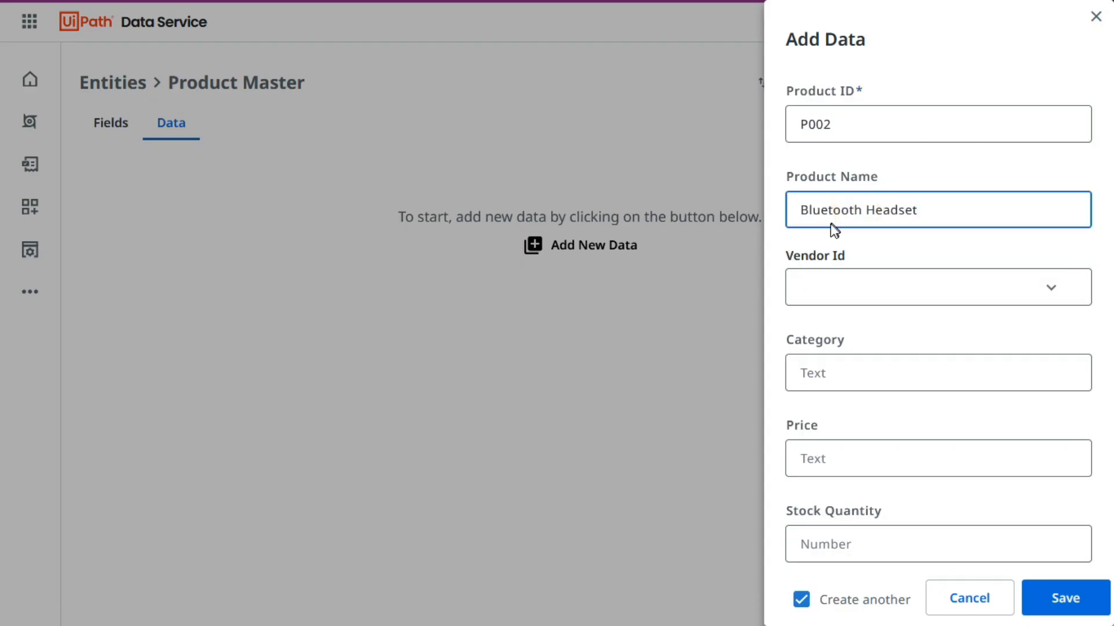
Look up the Bluetooth Headset's vendor in the Excel workbook and set the record's Vendor Id to 1002.
key("alt+Tab")
key("Right")
key("ctrl+c")
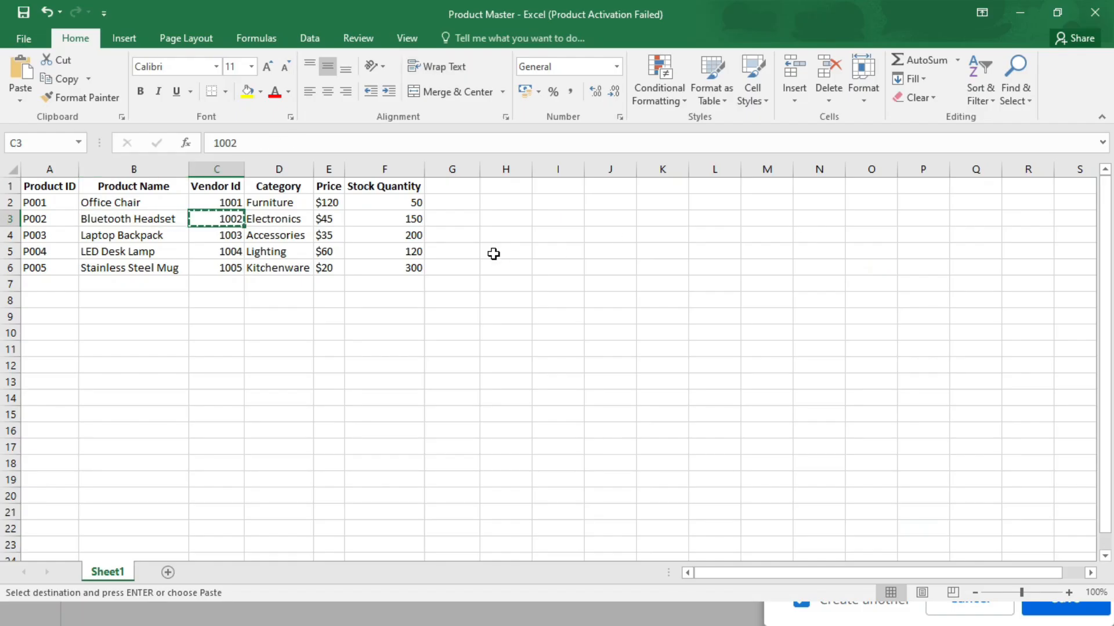
key("alt+Tab")
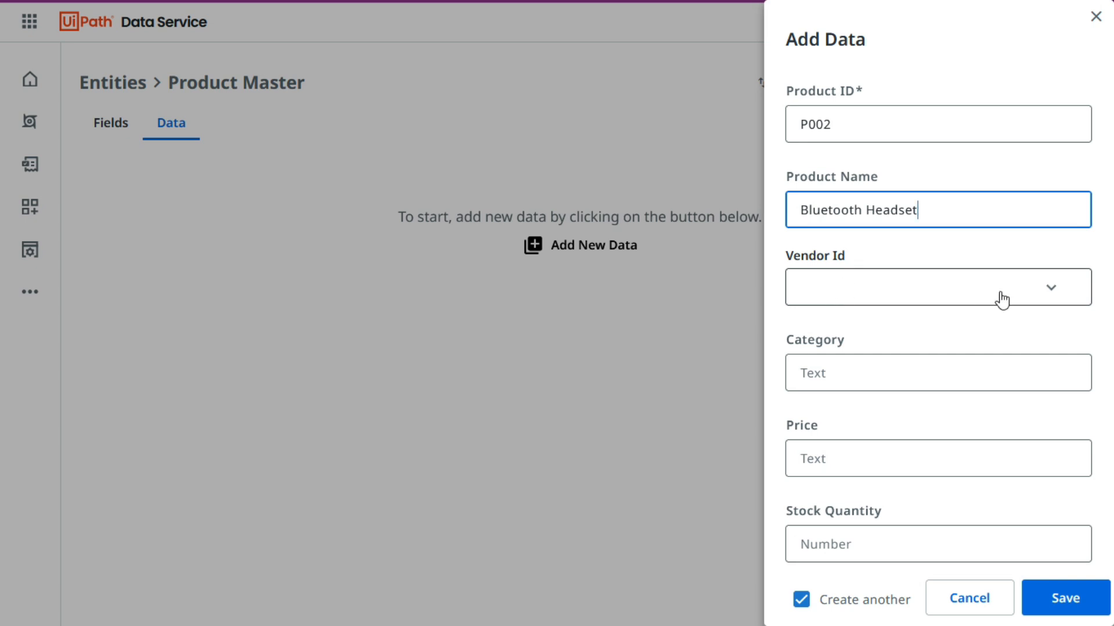
left_click(1046, 288)
left_click(791, 399)
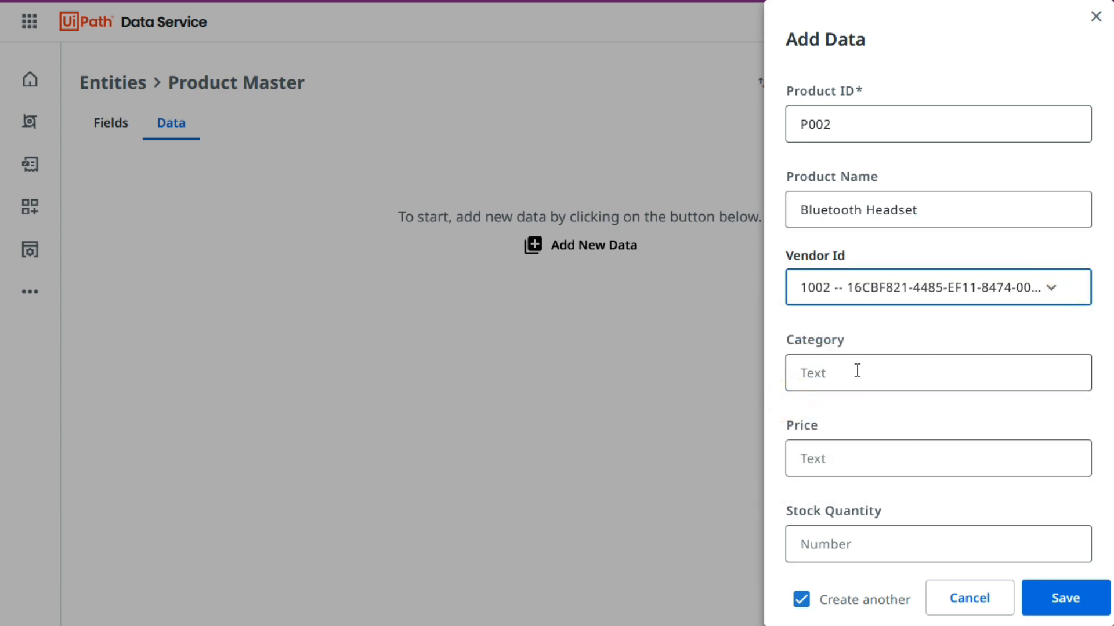
Compare the remaining vendor ids 1003 to 1005 in the Excel workbook with the choices offered for Vendor Id.
key("alt+Tab")
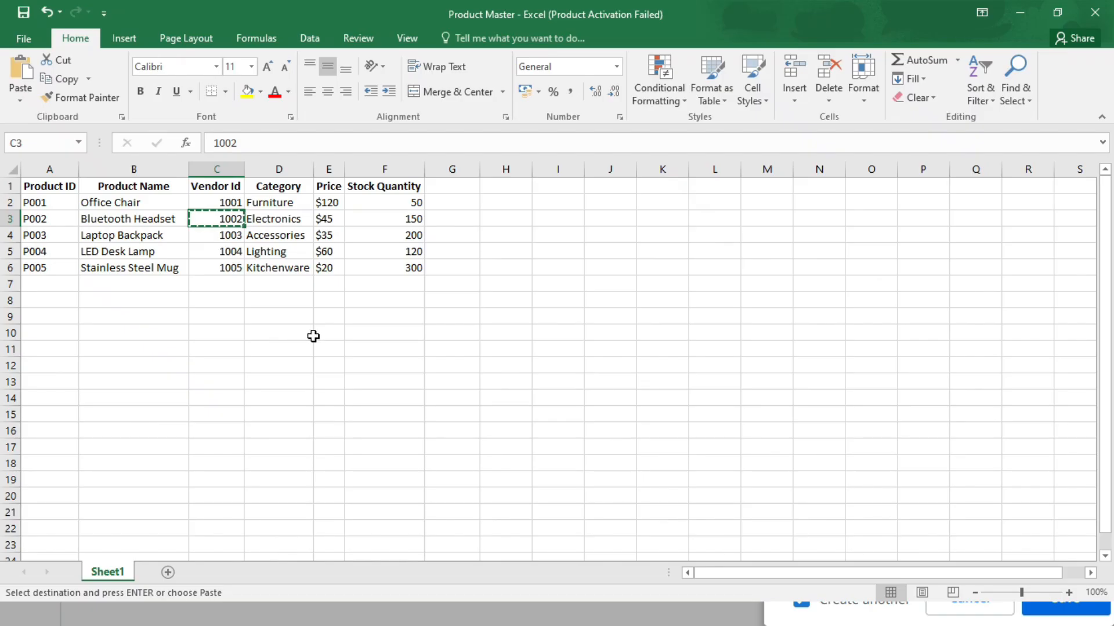
left_click_drag(230, 234, 230, 276)
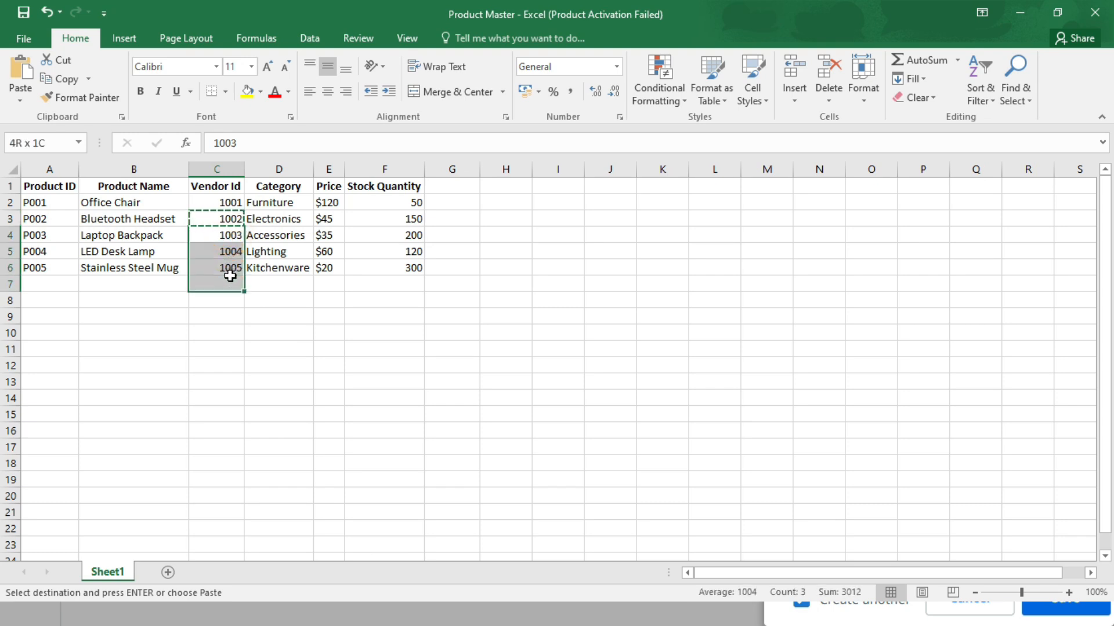
left_click_drag(230, 276, 230, 276)
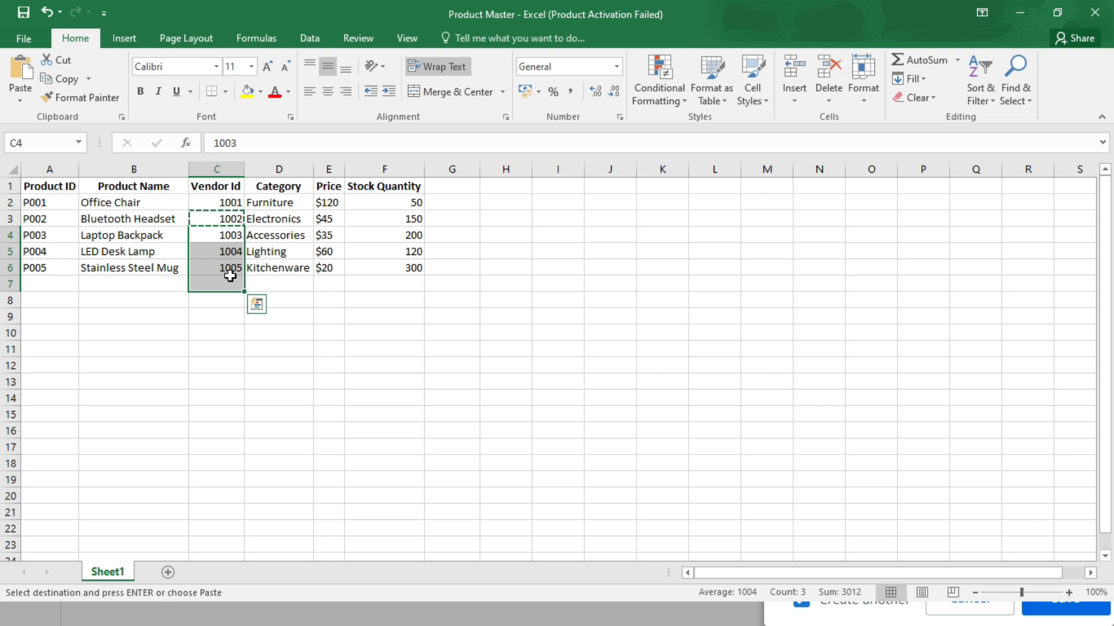
left_click(235, 384)
left_click_drag(221, 216, 224, 271)
left_click(222, 310)
left_click_drag(222, 231, 223, 266)
key("alt+Tab")
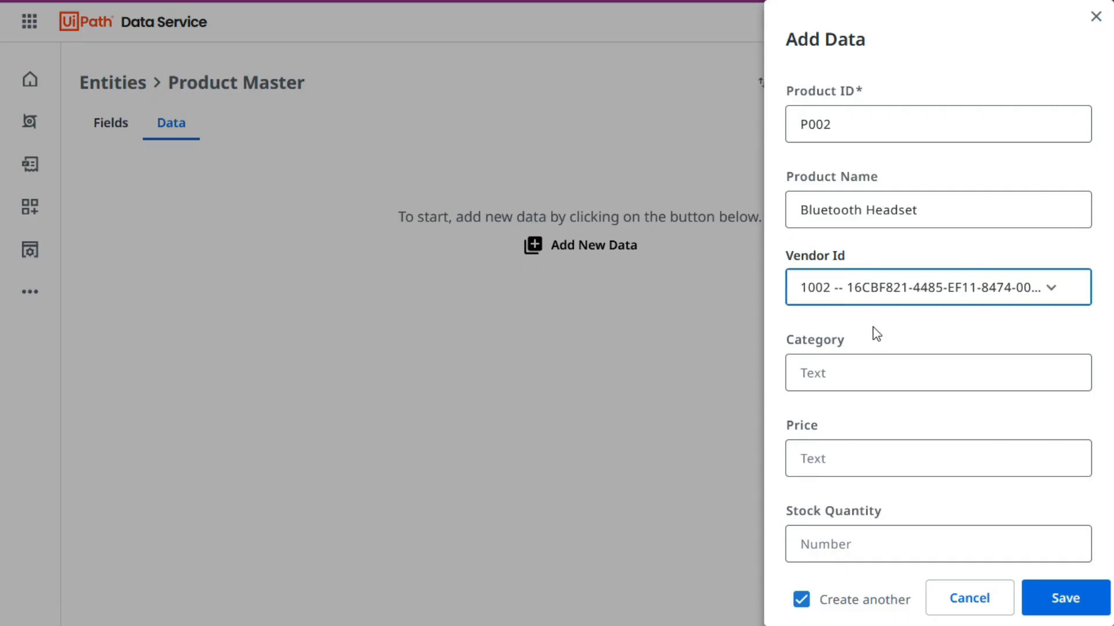
left_click(891, 300)
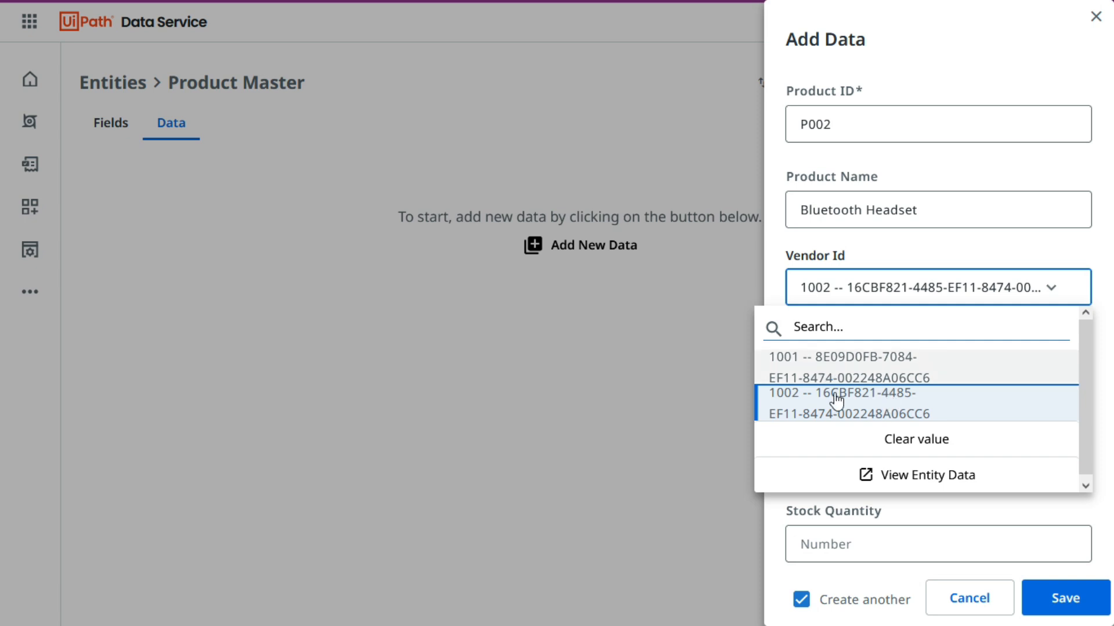
left_click(778, 246)
key("alt+Tab")
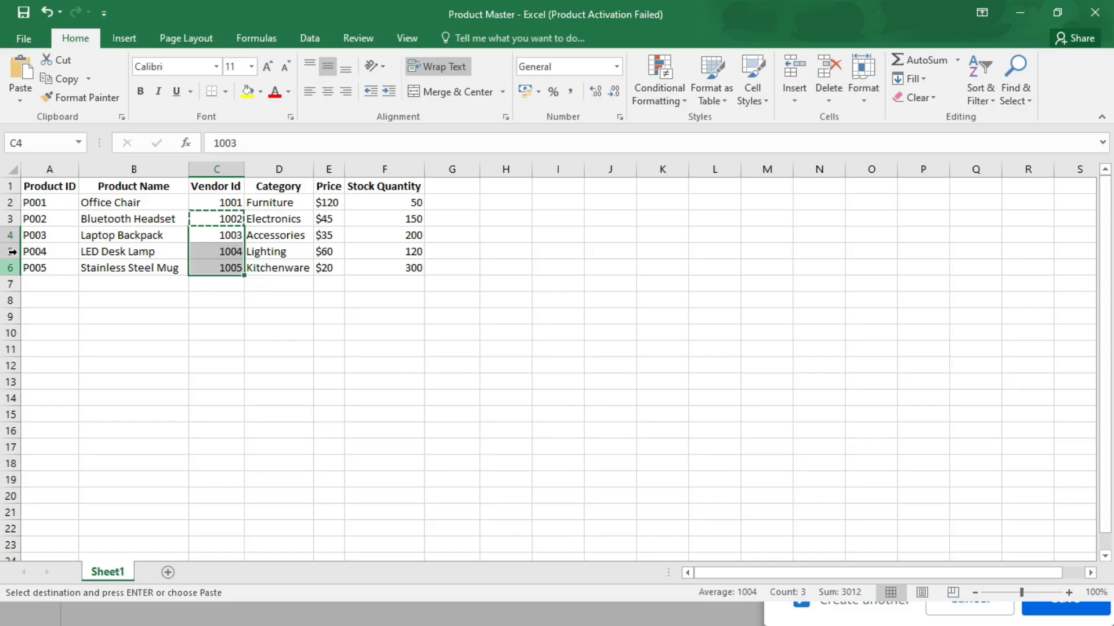
key("alt+Tab")
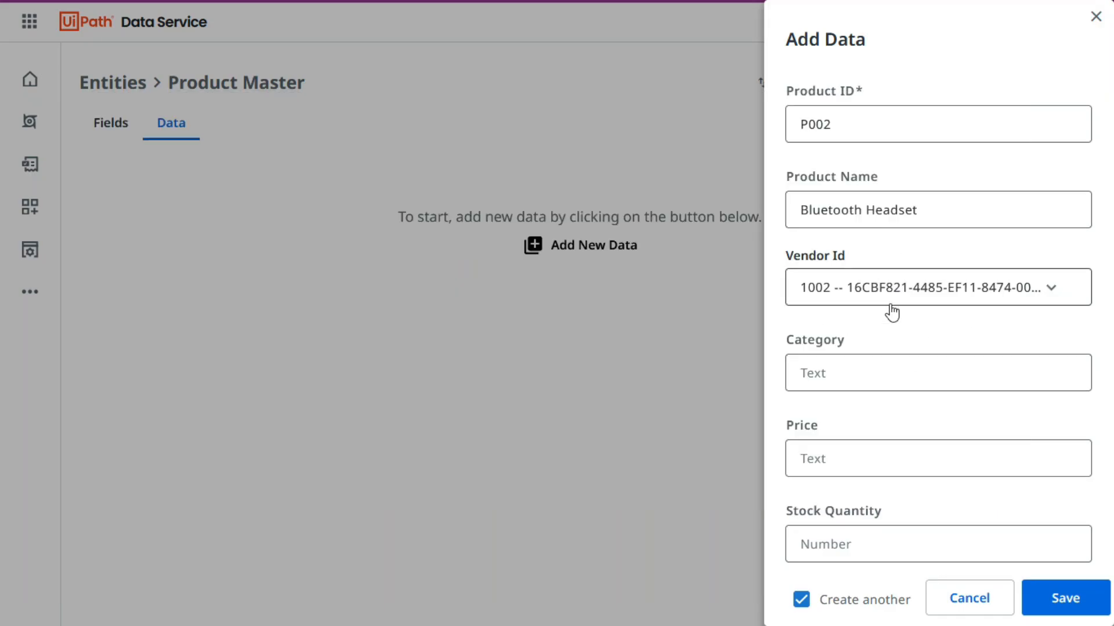
left_click(902, 288)
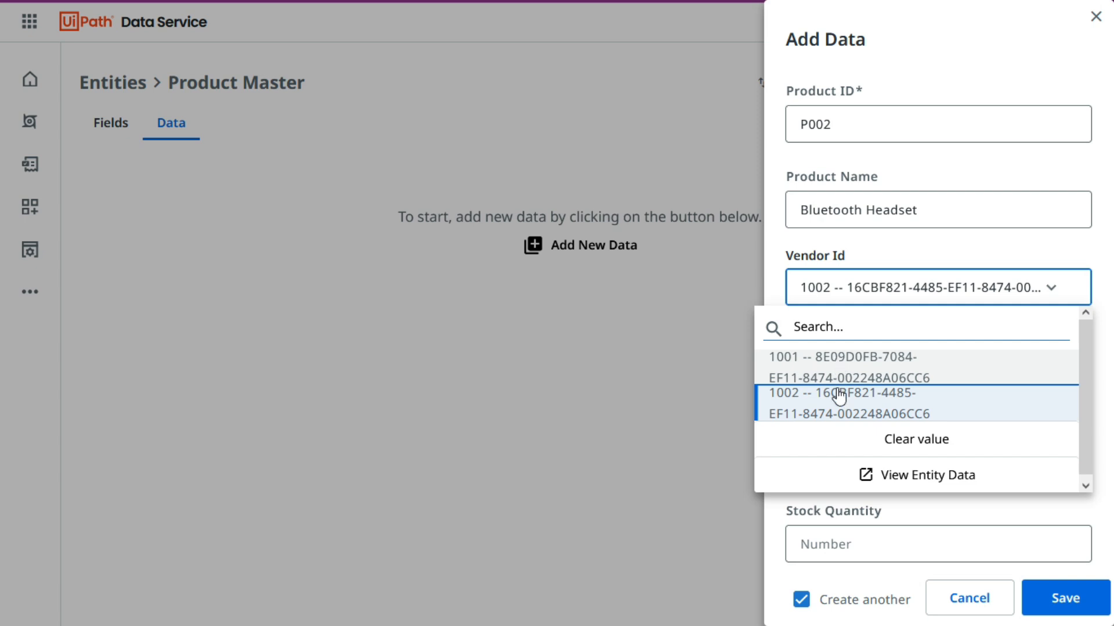
left_click(766, 237)
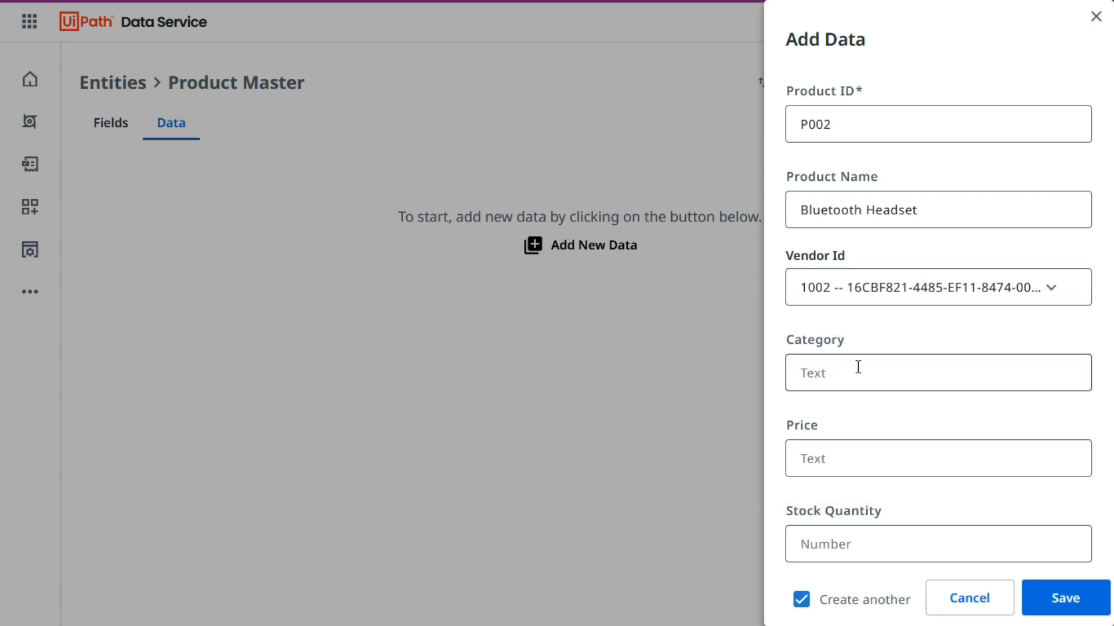
Copy the category Electronics from the Excel workbook into the Bluetooth Headset record's Category field.
key("alt+Tab")
left_click(280, 219)
key("ctrl+c")
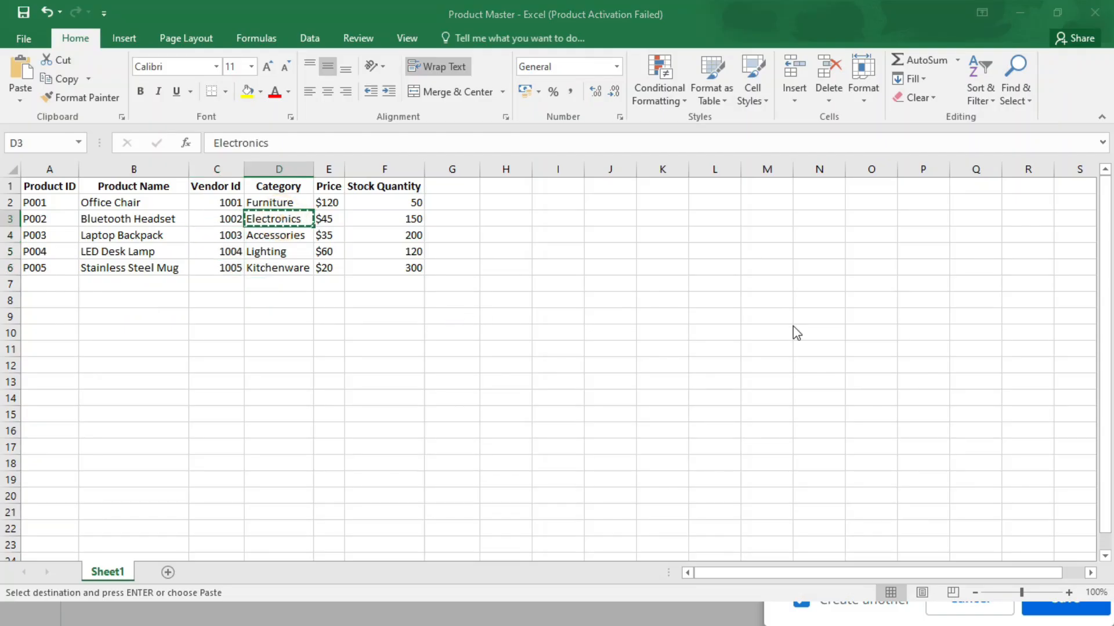
key("alt+Tab")
left_click(880, 371)
key("ctrl+v")
Copy the price $45 from the Excel workbook into the Bluetooth Headset record's Price field.
key("alt+Tab")
key("Right")
key("ctrl+c")
key("alt+Tab")
left_click(876, 458)
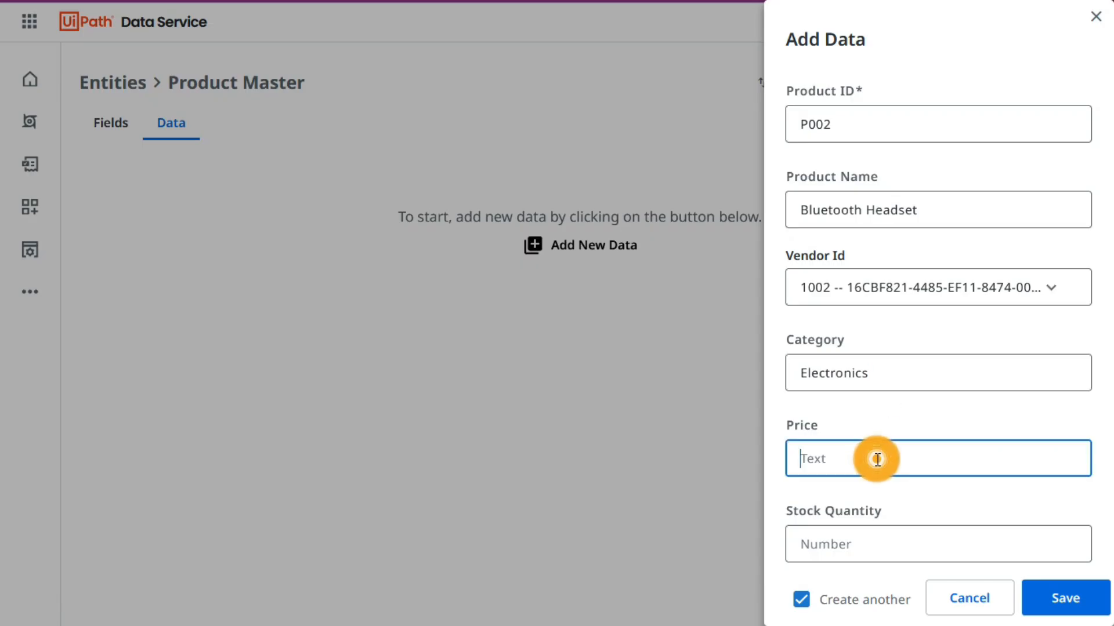
key("alt+Tab")
key("alt+Tab")
left_click(863, 460)
Copy the stock quantity 150 from the Excel workbook into the Bluetooth Headset record and save it with Create another turned off.
key("alt+Tab")
key("alt+Tab")
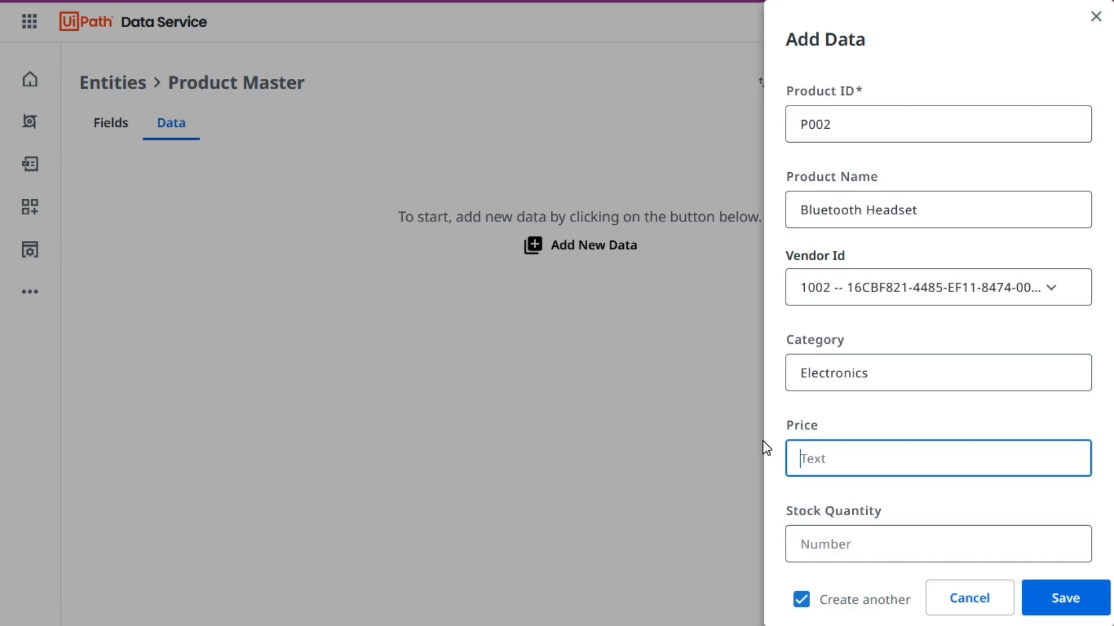
key("Tab")
key("alt+Tab")
key("Right")
key("ctrl+c")
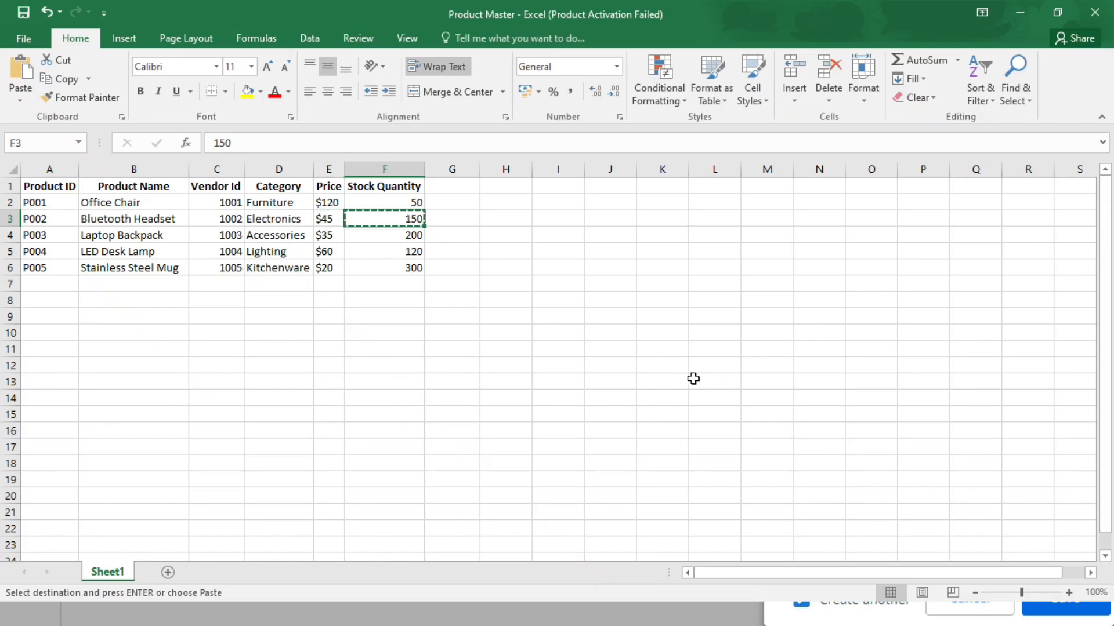
key("alt+Tab")
key("ctrl+v")
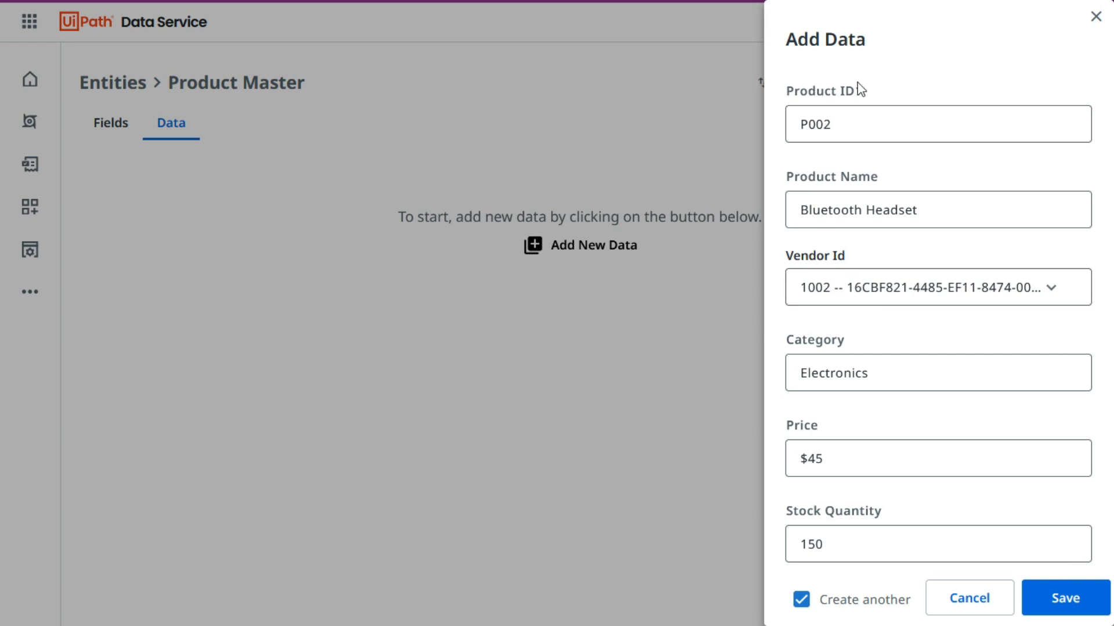
left_click(803, 604)
left_click(1038, 599)
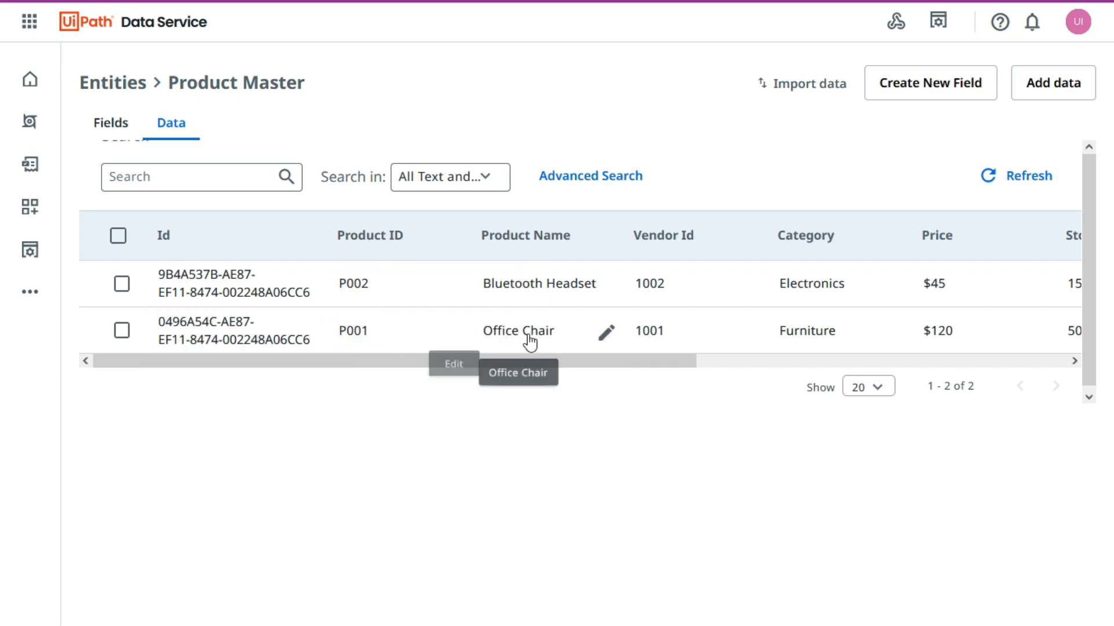
Review all columns of the two saved Product Master records, including stock quantity and the creation and update details.
mouse_move(649, 360)
left_mouse_down()
mouse_move(674, 363)
mouse_move(621, 348)
left_mouse_up()
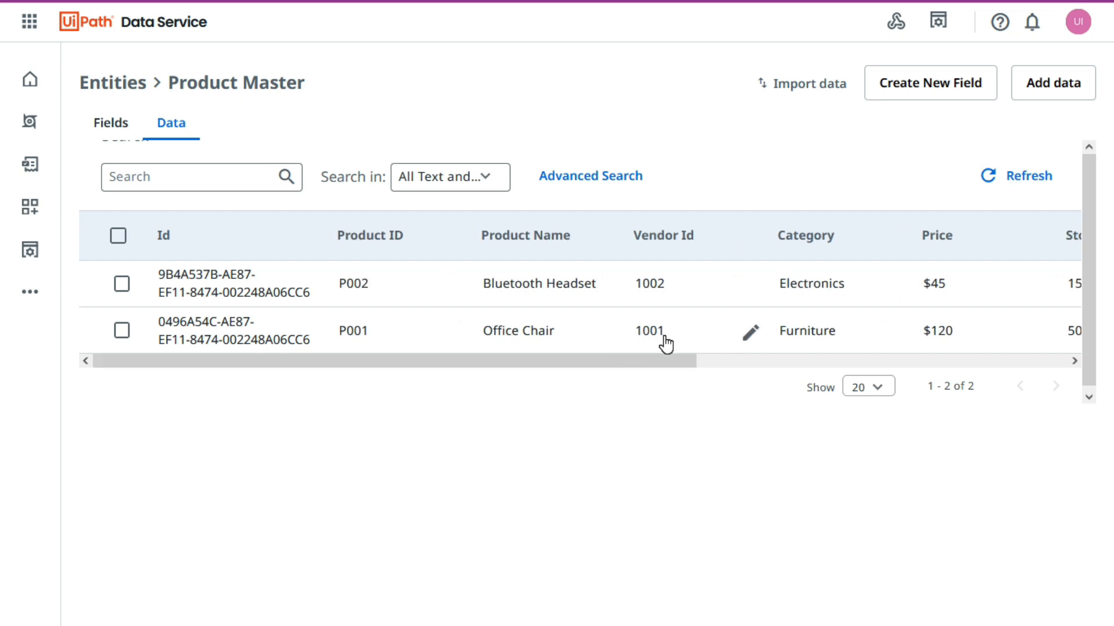
left_click_drag(670, 361, 1015, 371)
mouse_move(860, 334)
left_click_drag(837, 364, 864, 367)
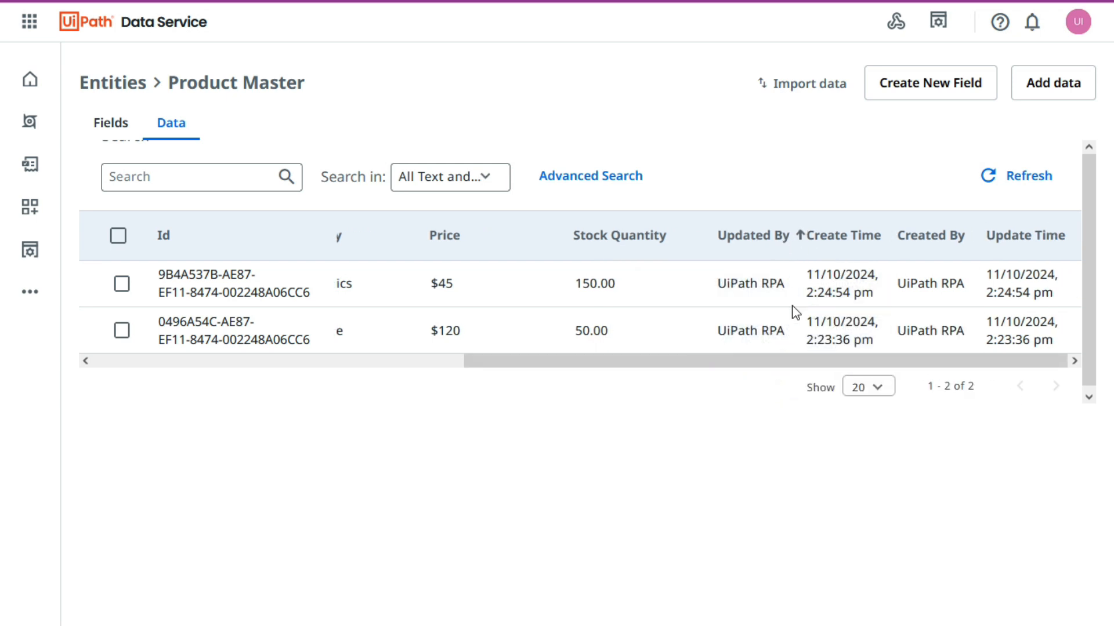
left_click_drag(845, 366, 383, 383)
left_click(400, 457)
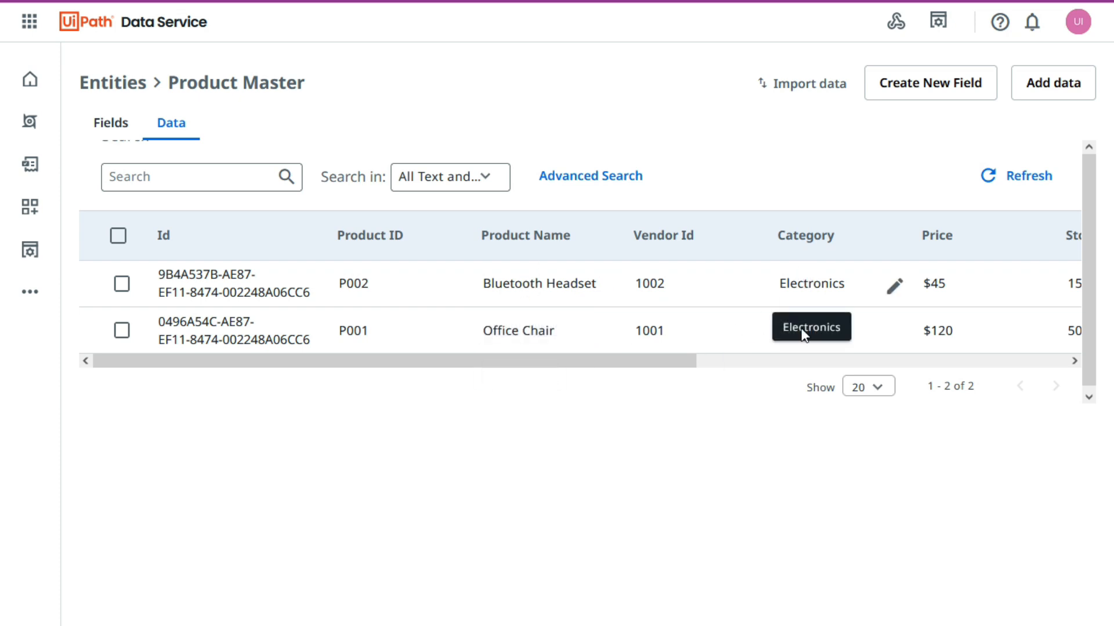
Change the Vendor Id of the Bluetooth Headset record to 1001.
left_click(751, 290)
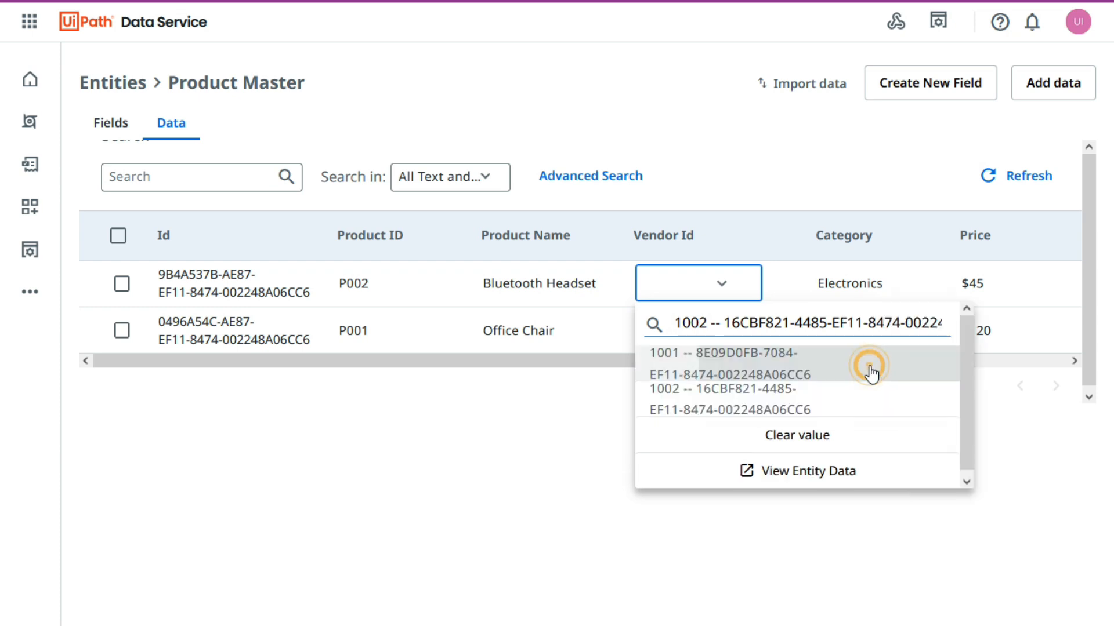
left_click(868, 366)
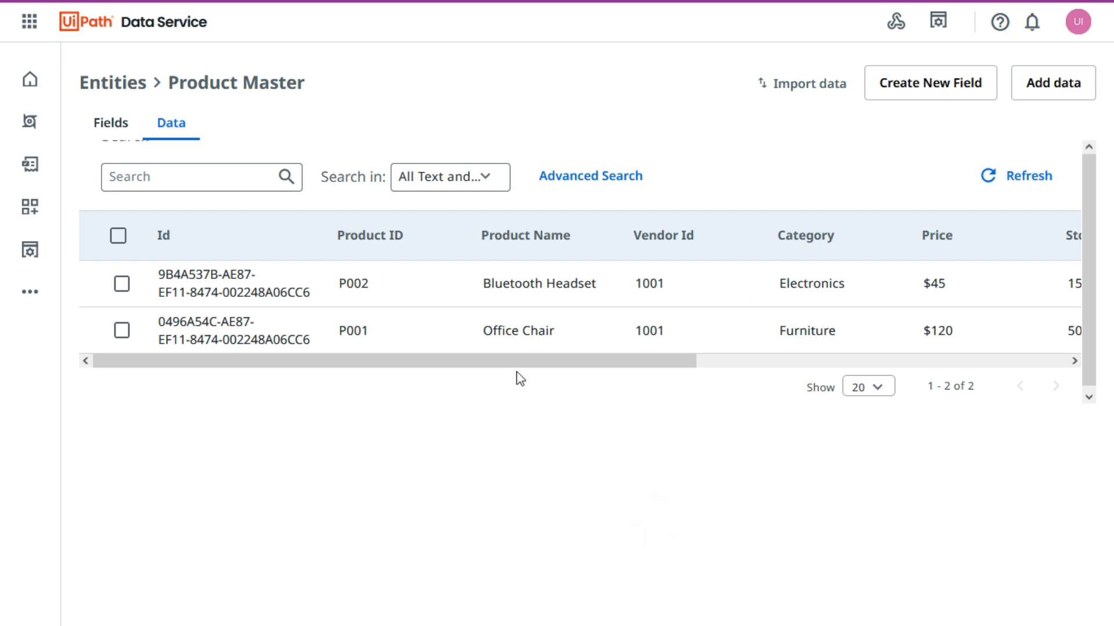
Open the Product Master entity from the entities list to show its fields.
left_click_drag(517, 360, 446, 377)
left_click(351, 251)
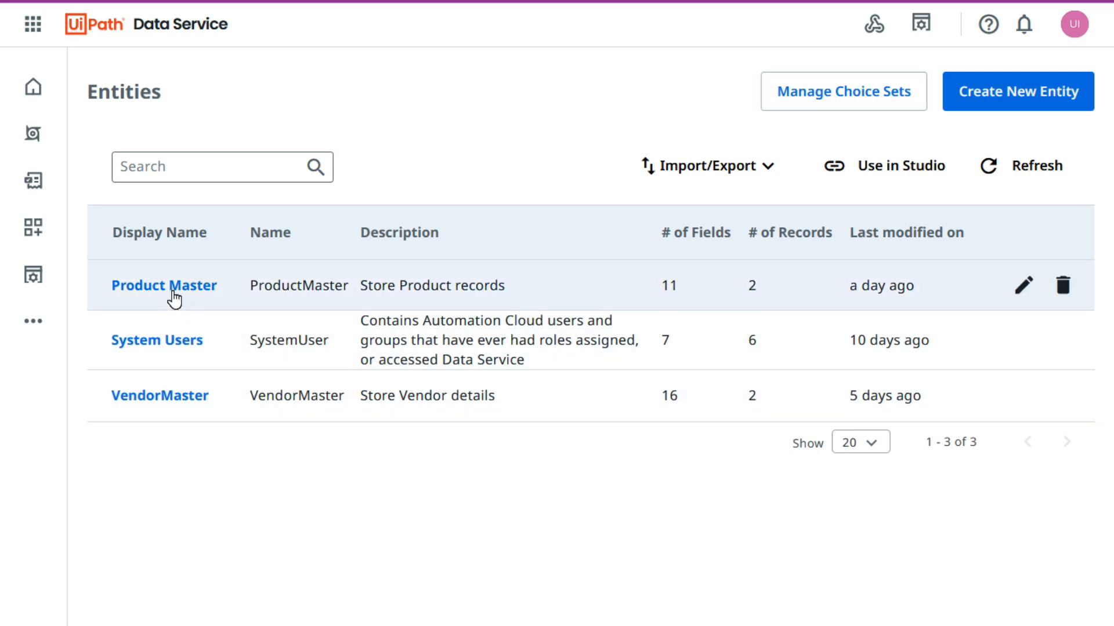
left_click(174, 300)
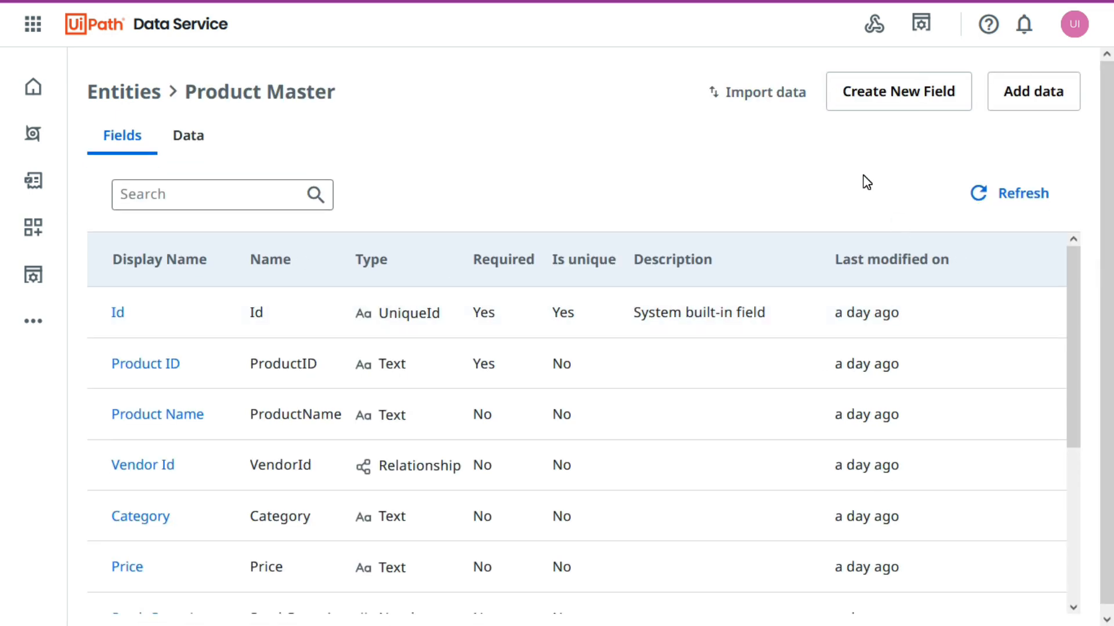
left_click(914, 110)
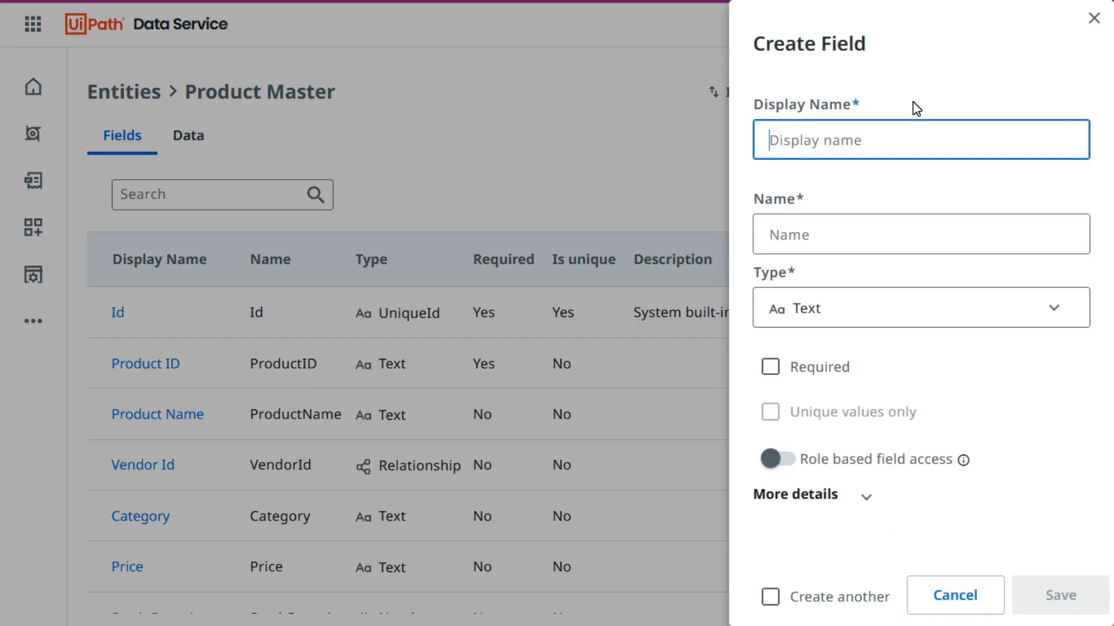
left_click(838, 313)
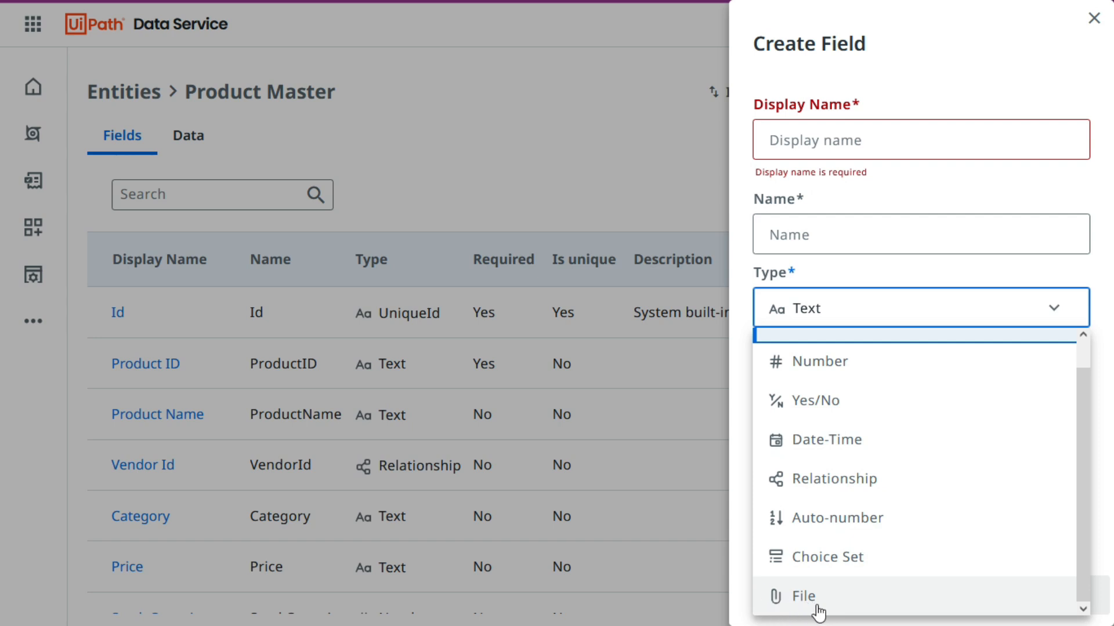
left_click(778, 604)
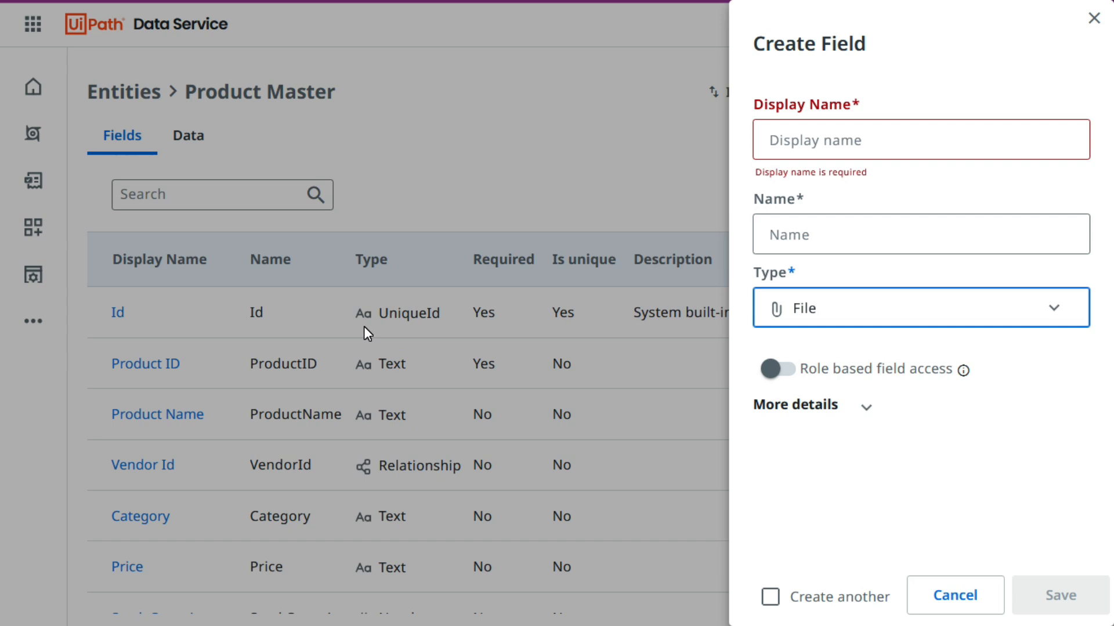
left_click(928, 601)
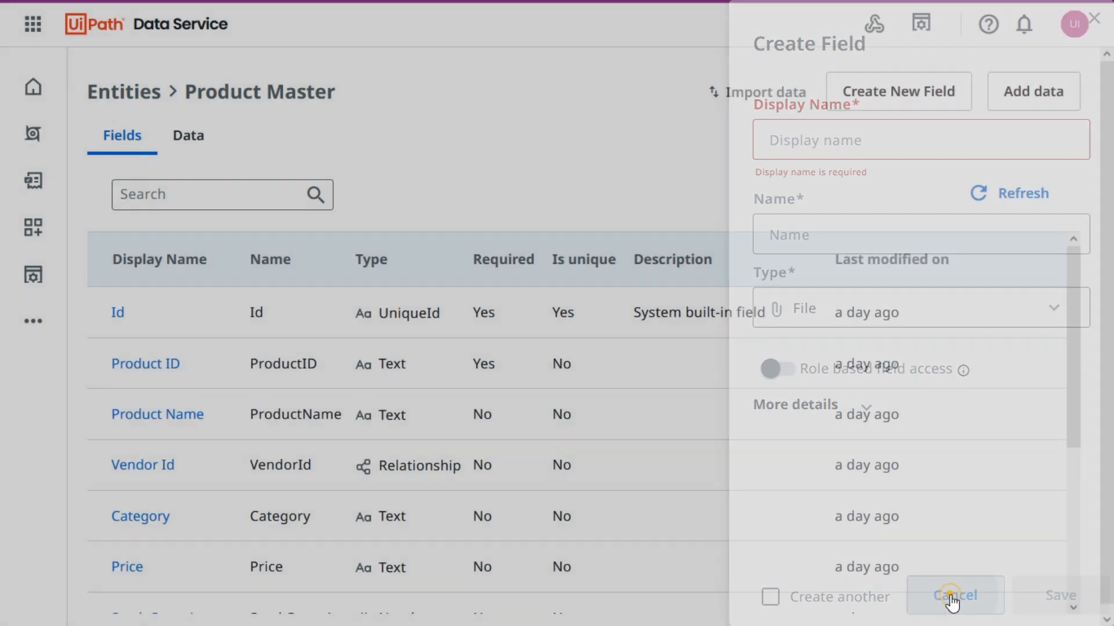
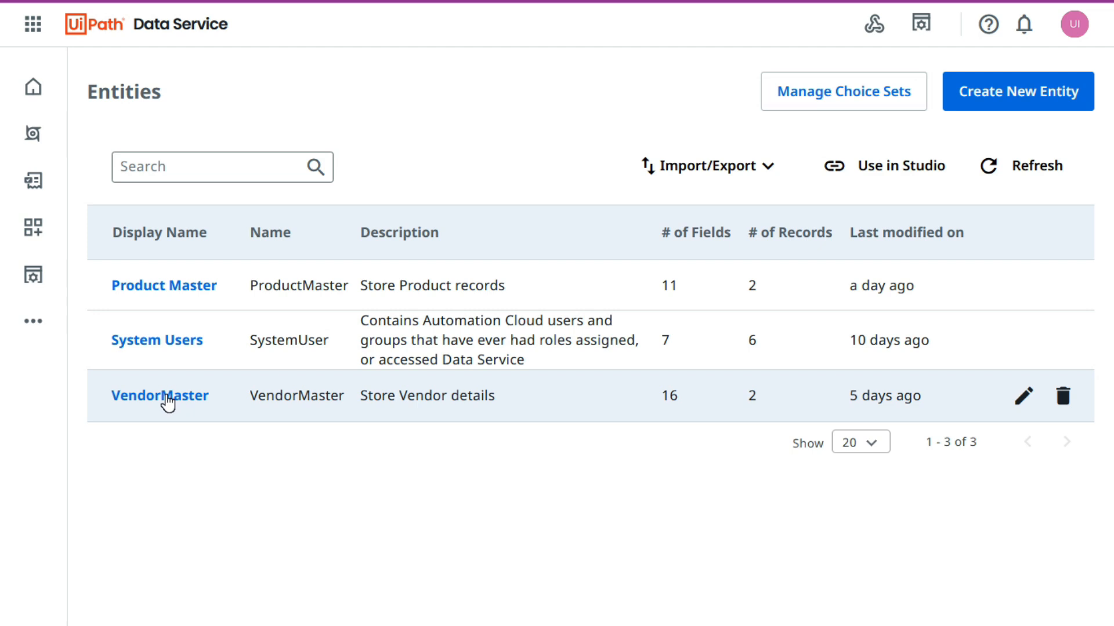
Add a File-type field named Vendor Documents to the VendorMaster entity and refresh its field list.
left_click(167, 400)
left_click(893, 102)
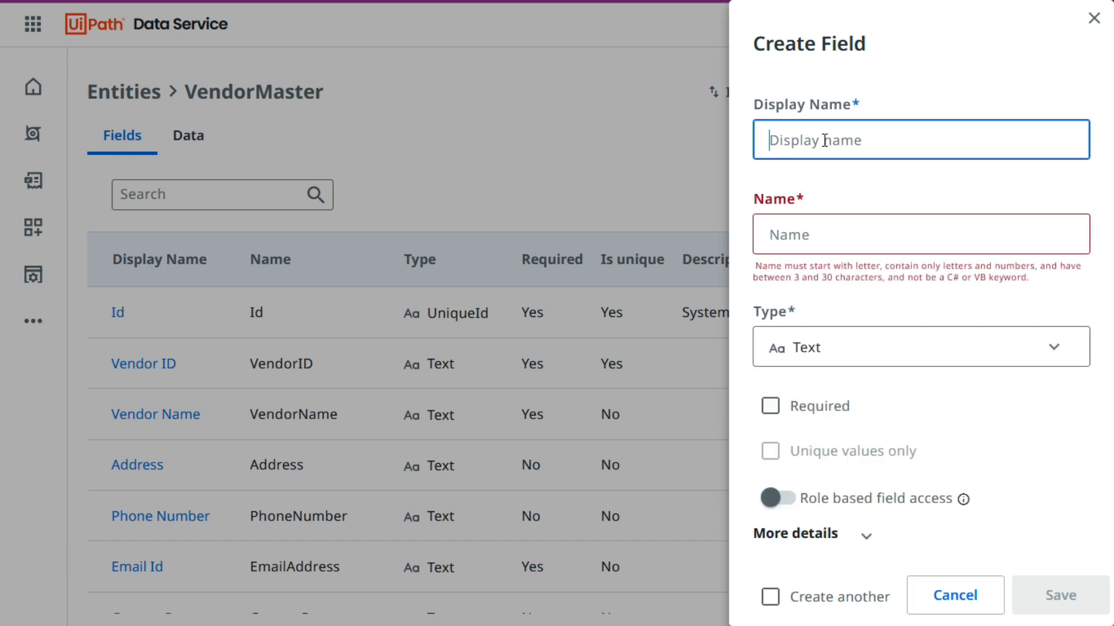
type("Vendor Documents")
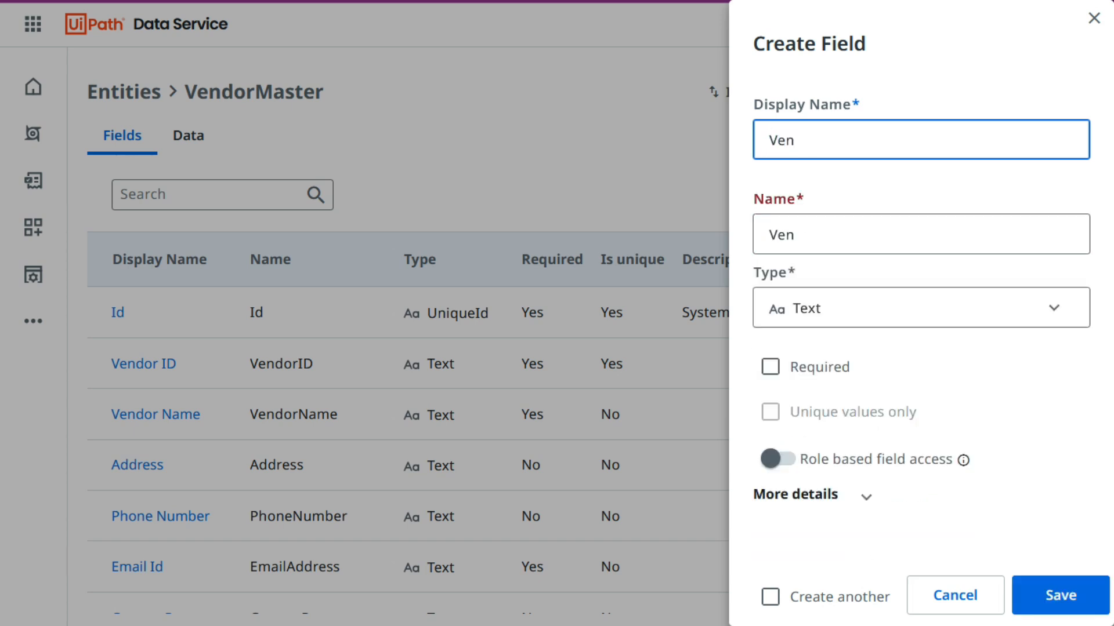
left_click(773, 313)
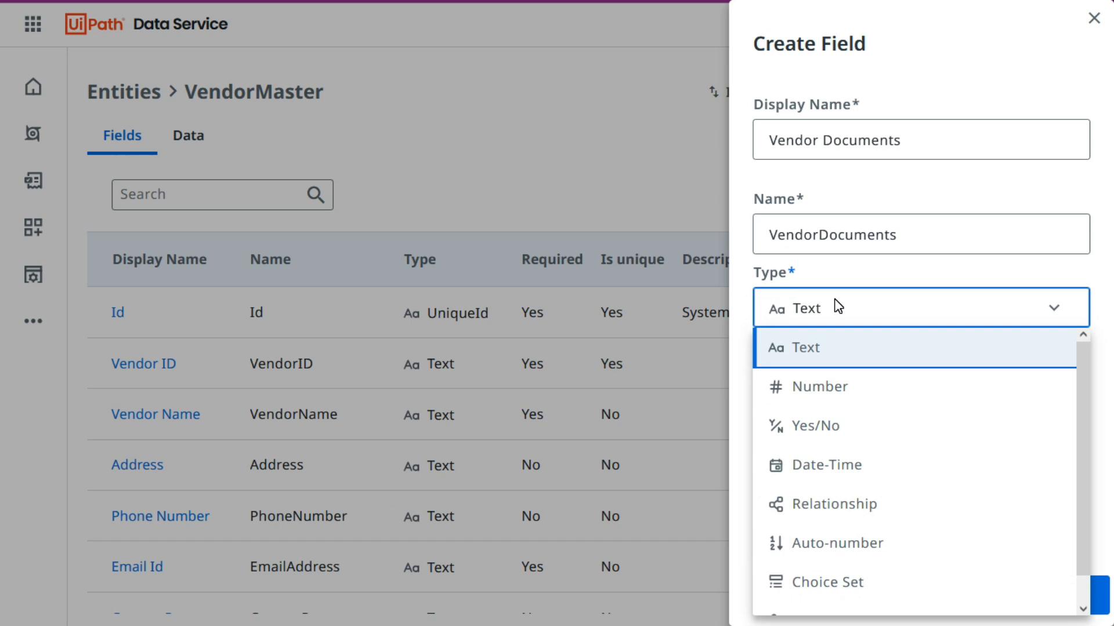
scroll(836, 551, "down", 1)
left_click(837, 595)
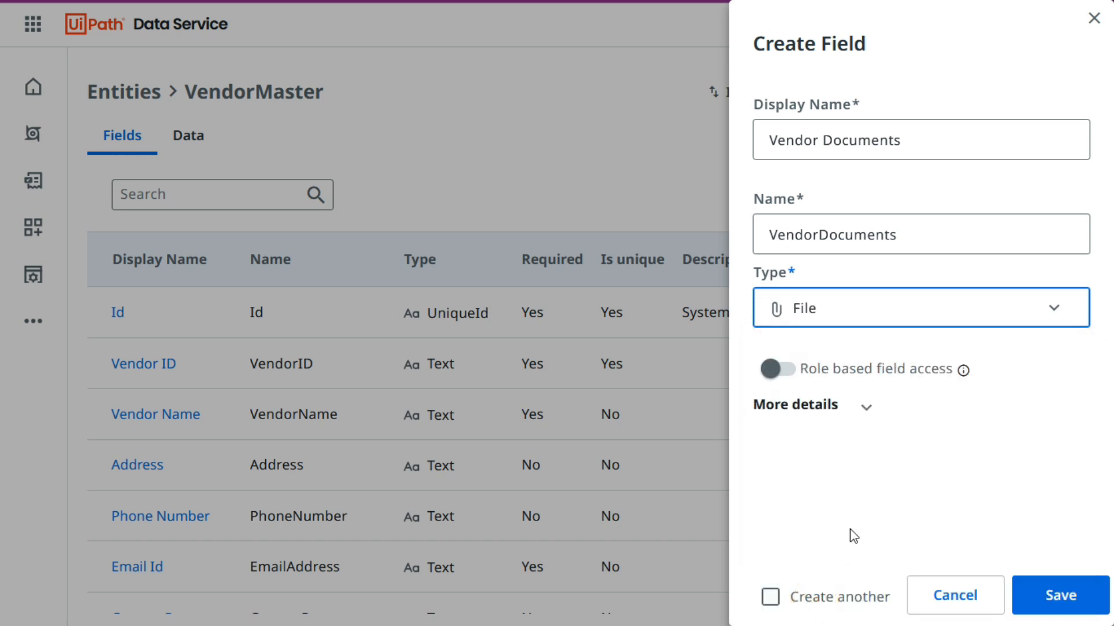
left_click(1060, 598)
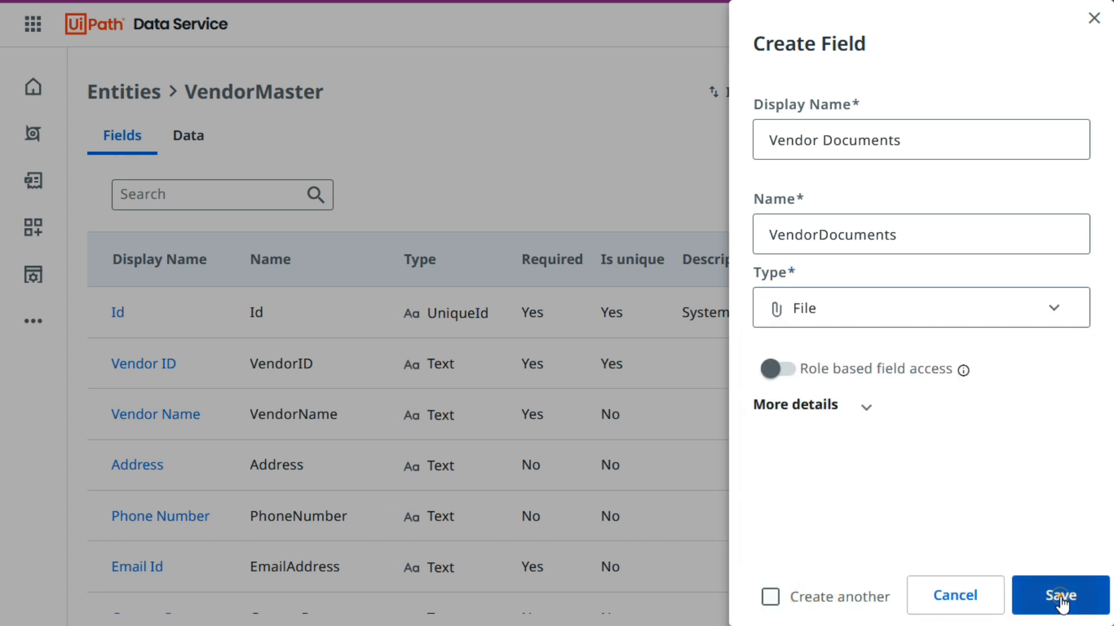
left_click(1022, 193)
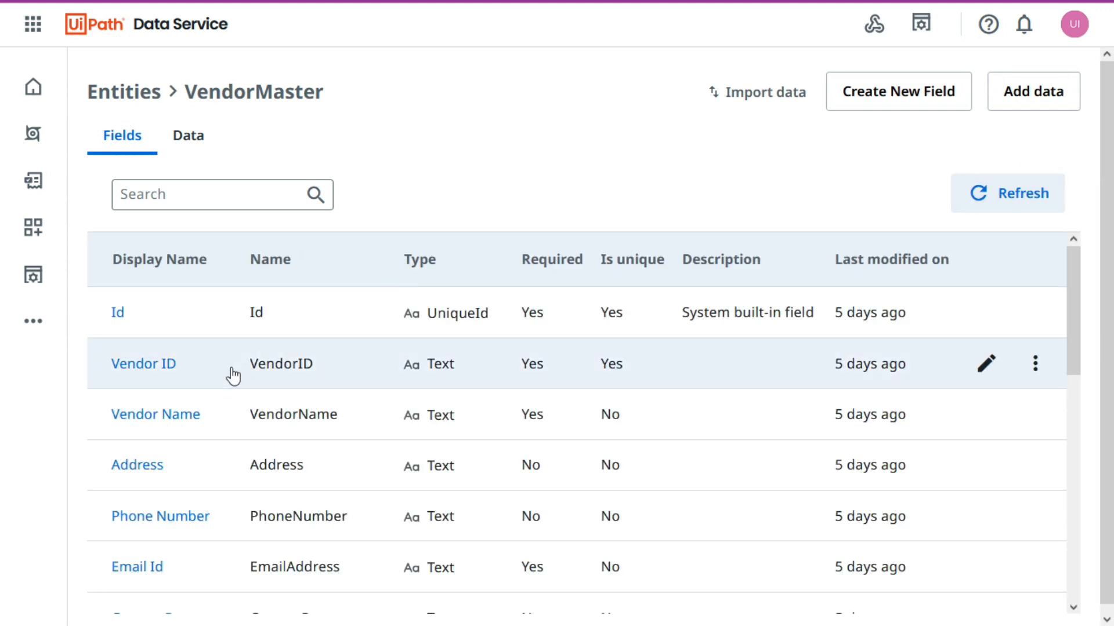
scroll(232, 506, "down", 8)
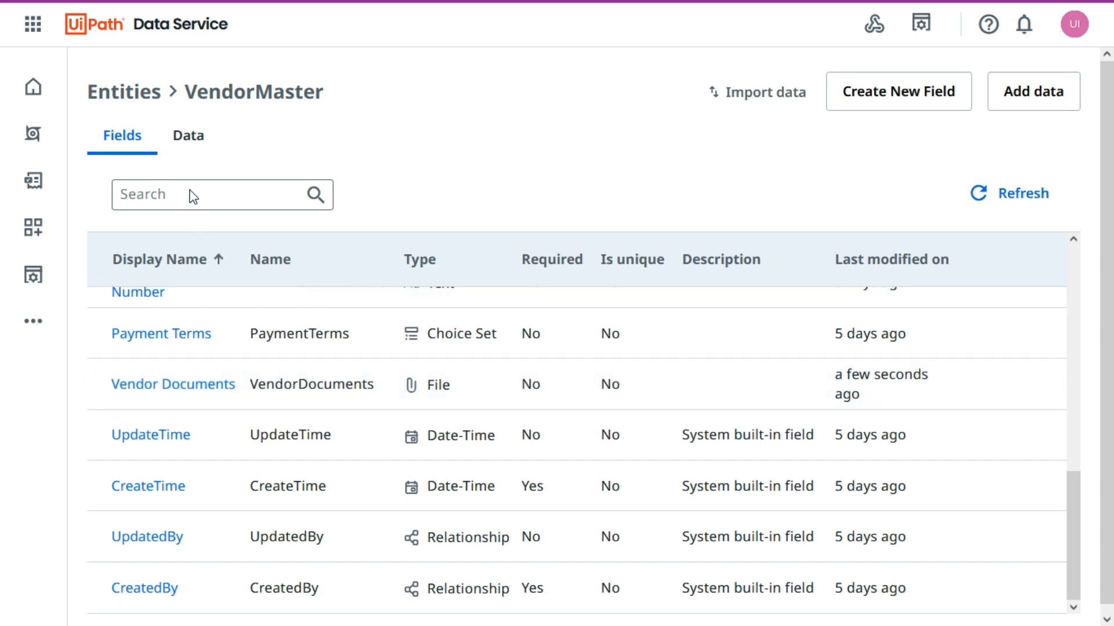
Upload the Invoice 1 PDF from the PDF to Excel folder as the Vendor Documents file of vendor 1001.
left_click(196, 152)
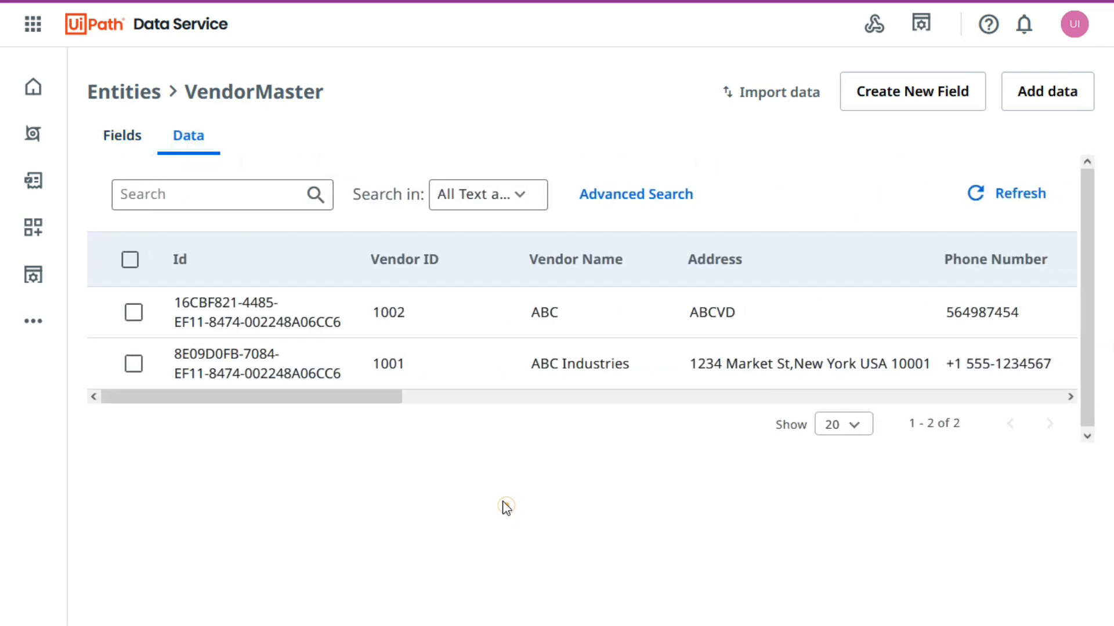
left_click_drag(308, 404, 248, 398)
left_click_drag(389, 397, 1062, 403)
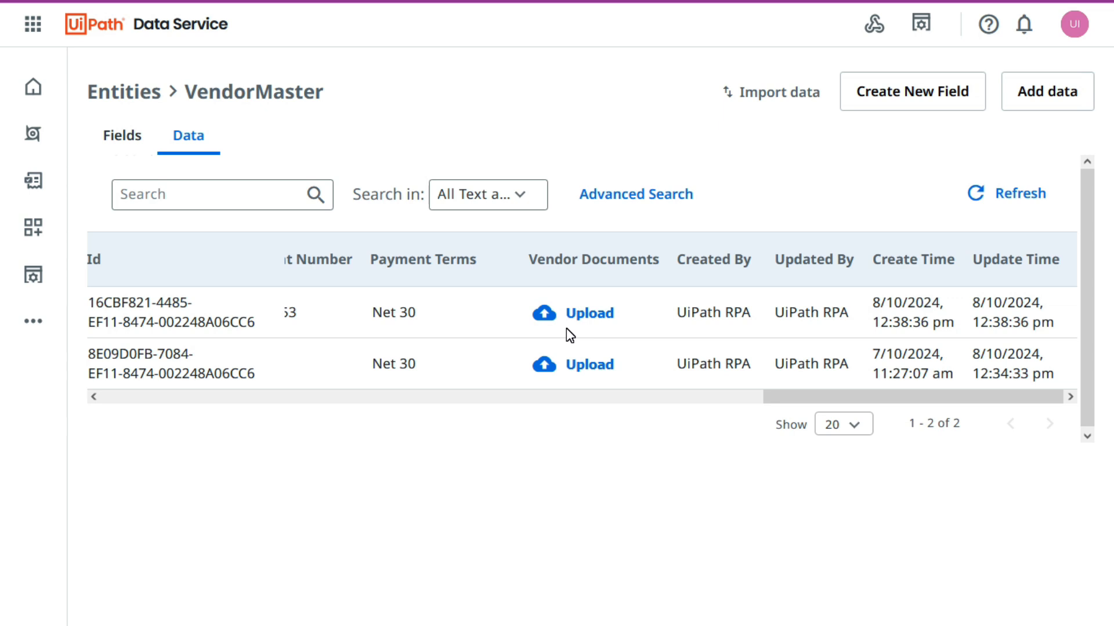
left_click(589, 366)
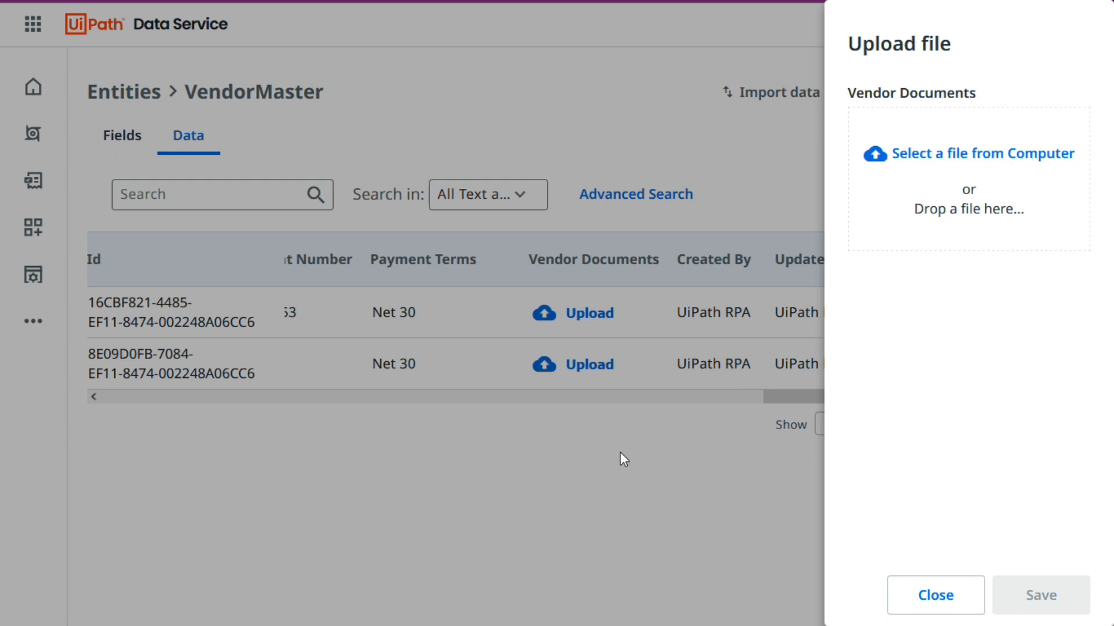
left_click(963, 153)
left_click(294, 363)
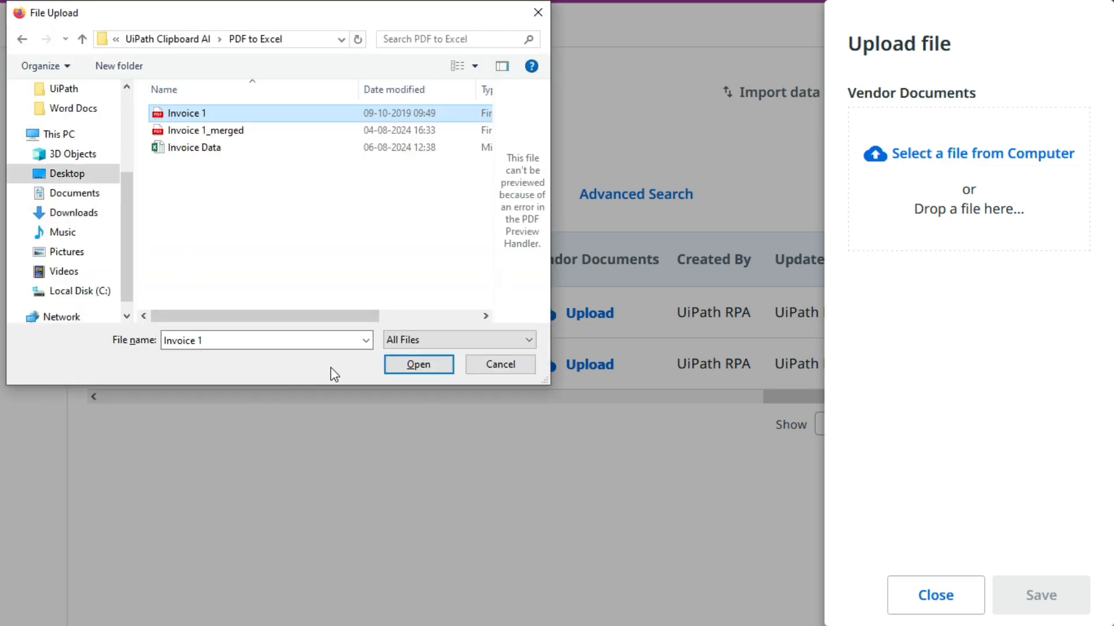
left_click(418, 365)
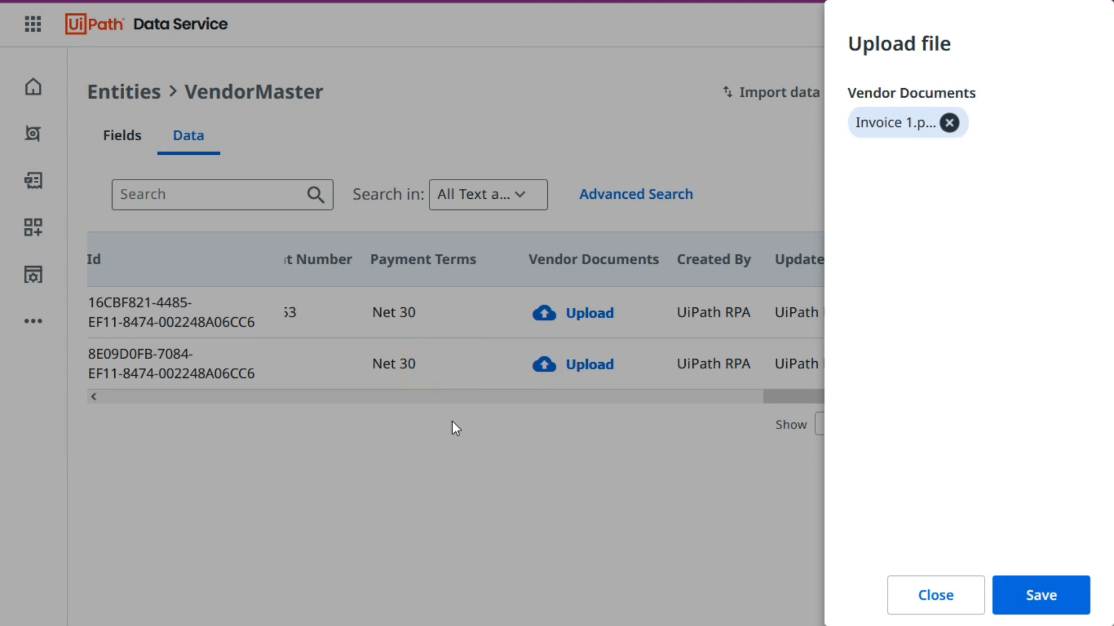
left_click(932, 300)
left_click(1069, 609)
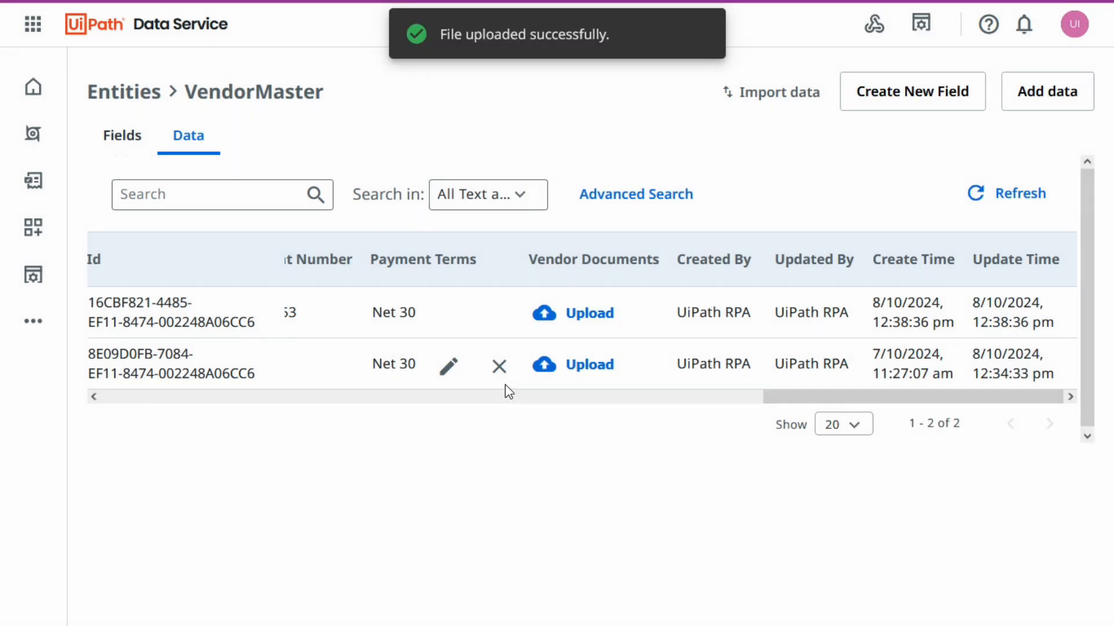
Upload the Invoice 1_merged PDF as the Vendor Documents file of vendor 1002.
left_click_drag(572, 396, 835, 423)
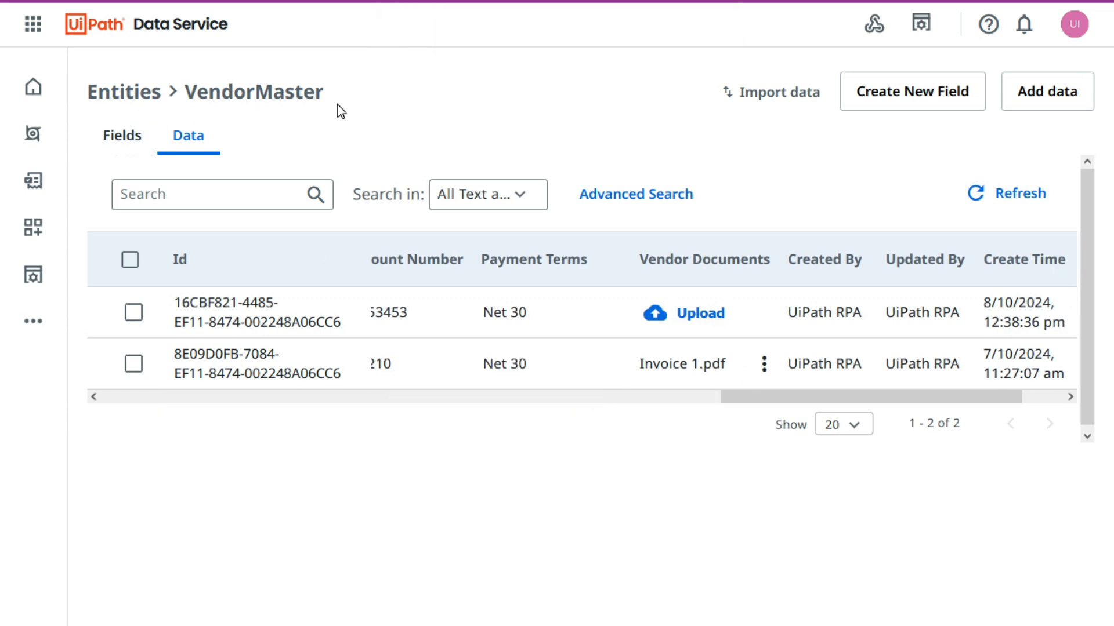
left_click(702, 516)
left_click(687, 315)
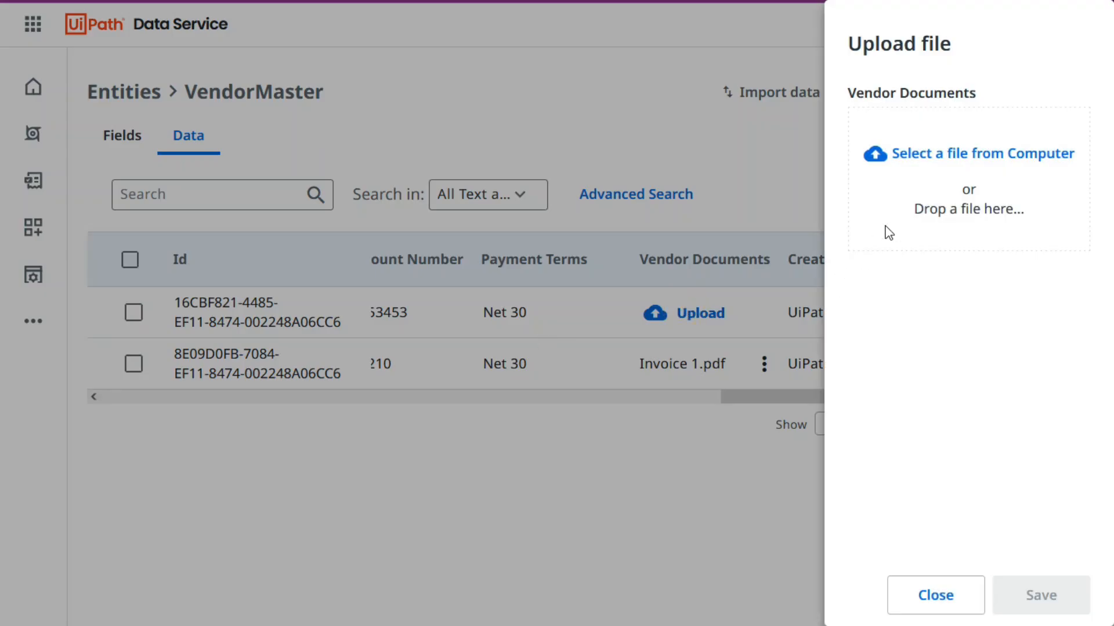
left_click(983, 185)
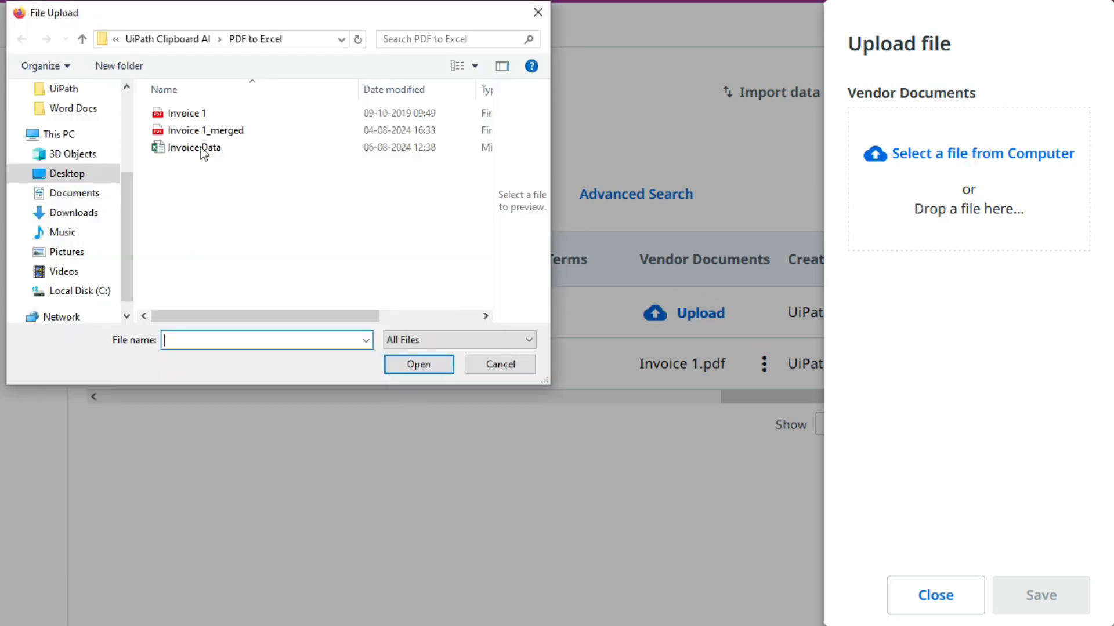
left_click(210, 131)
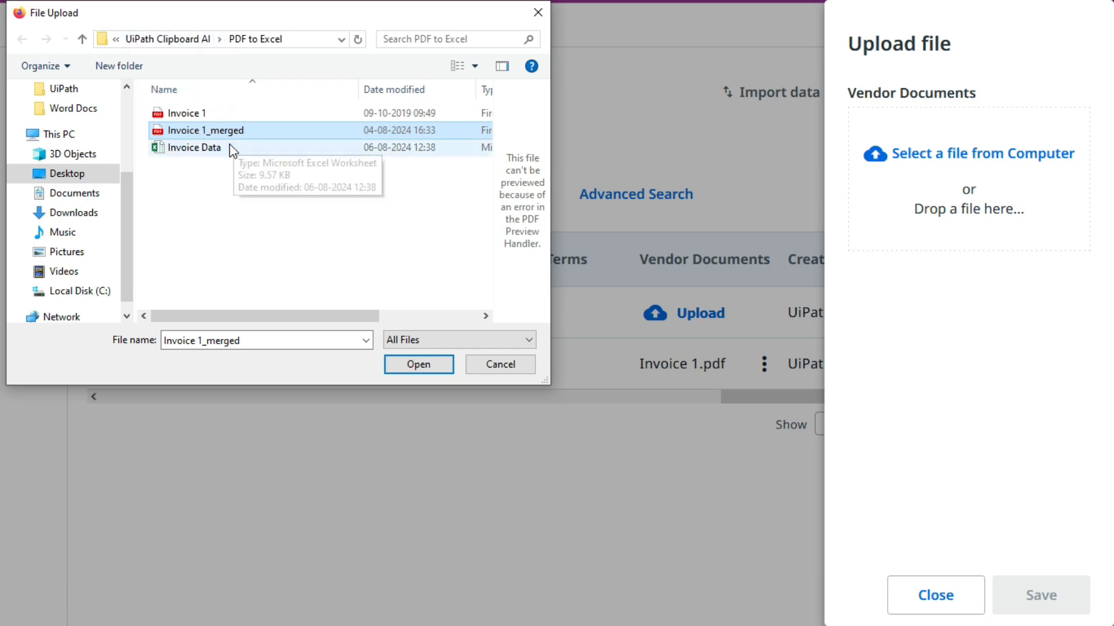
left_click(417, 365)
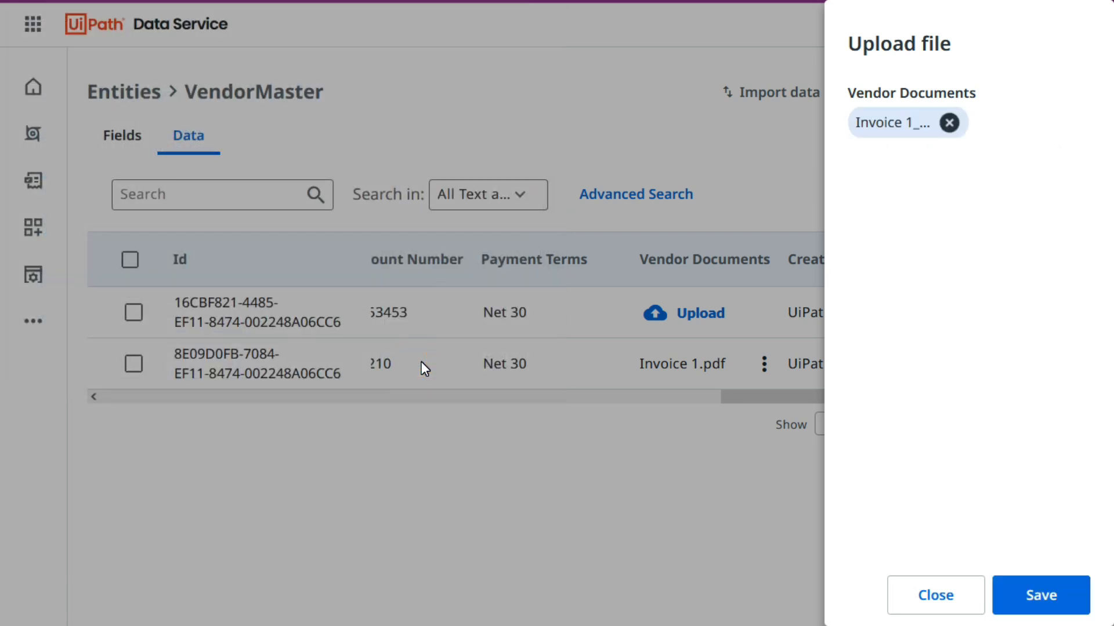
left_click(1042, 597)
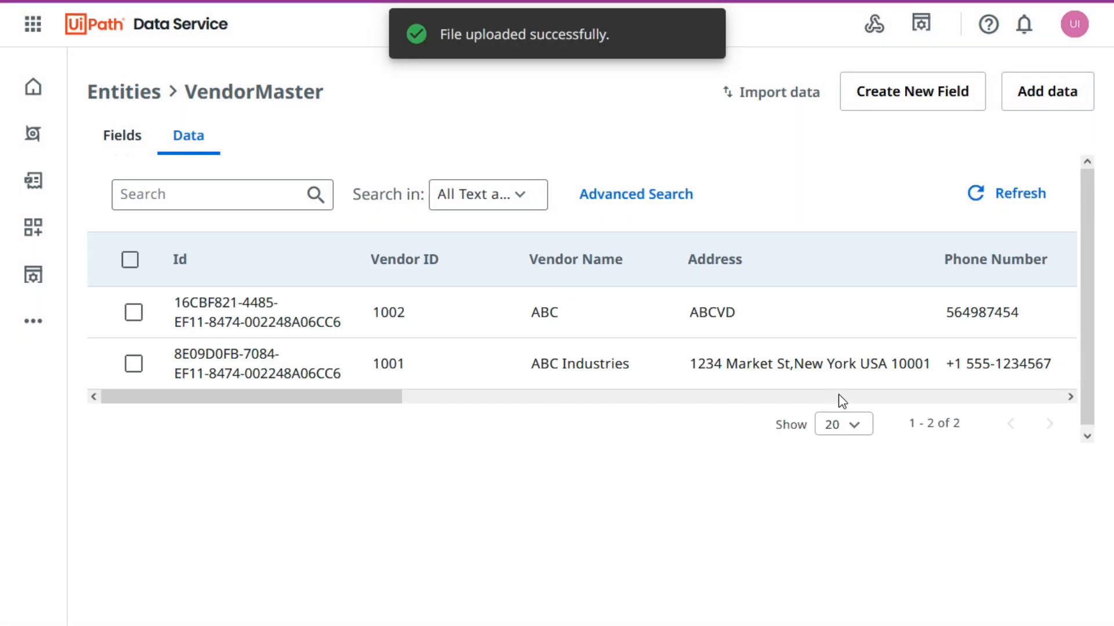
Review the Vendor Documents column of both vendor records and the options available for the Invoice 1_merged.pdf file.
left_click(835, 397)
left_click(836, 397)
left_click_drag(842, 400, 805, 398)
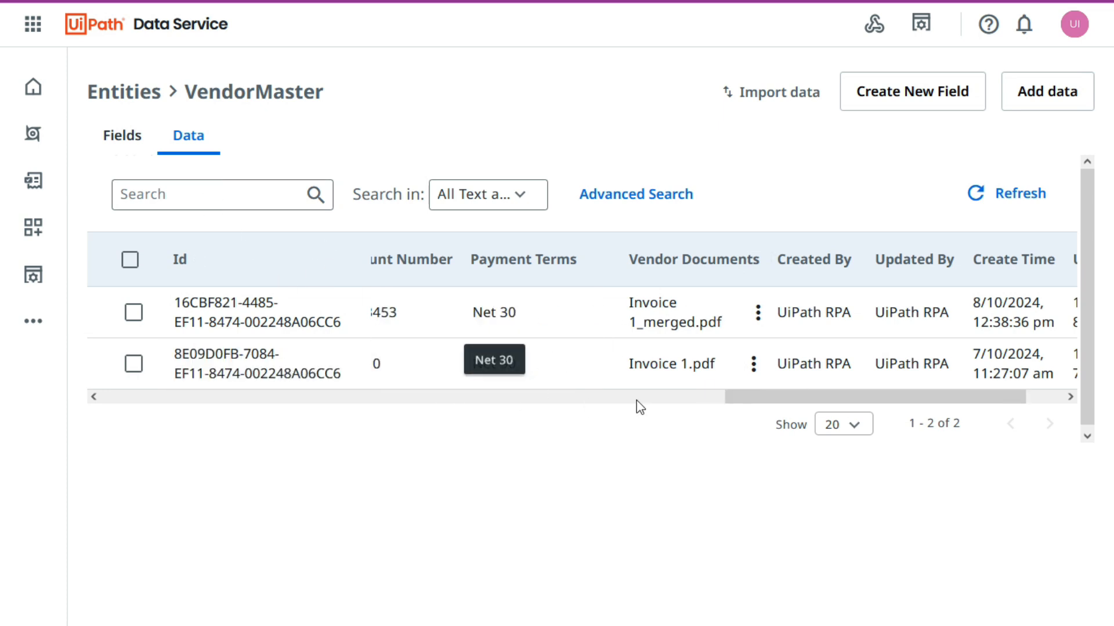
left_click_drag(748, 397, 736, 400)
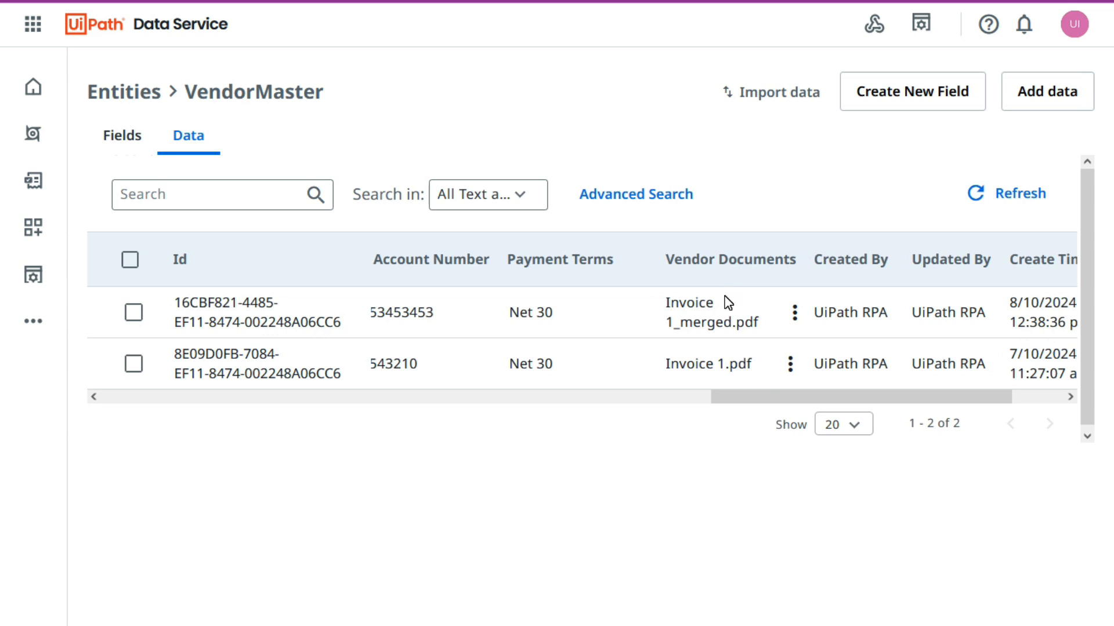
left_click_drag(817, 397, 830, 396)
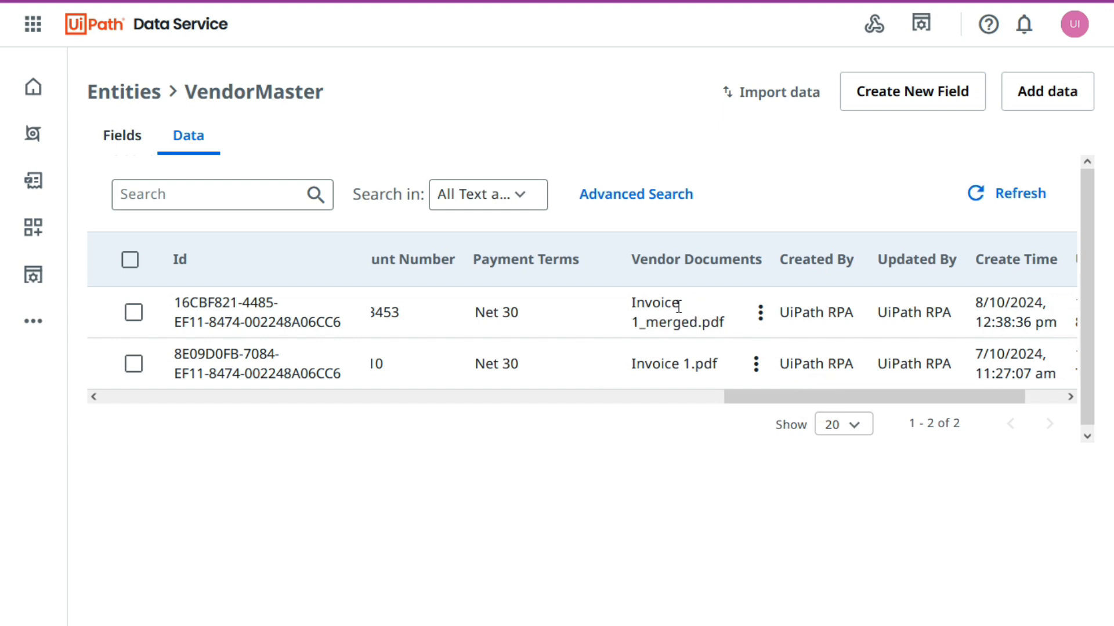
left_click(760, 313)
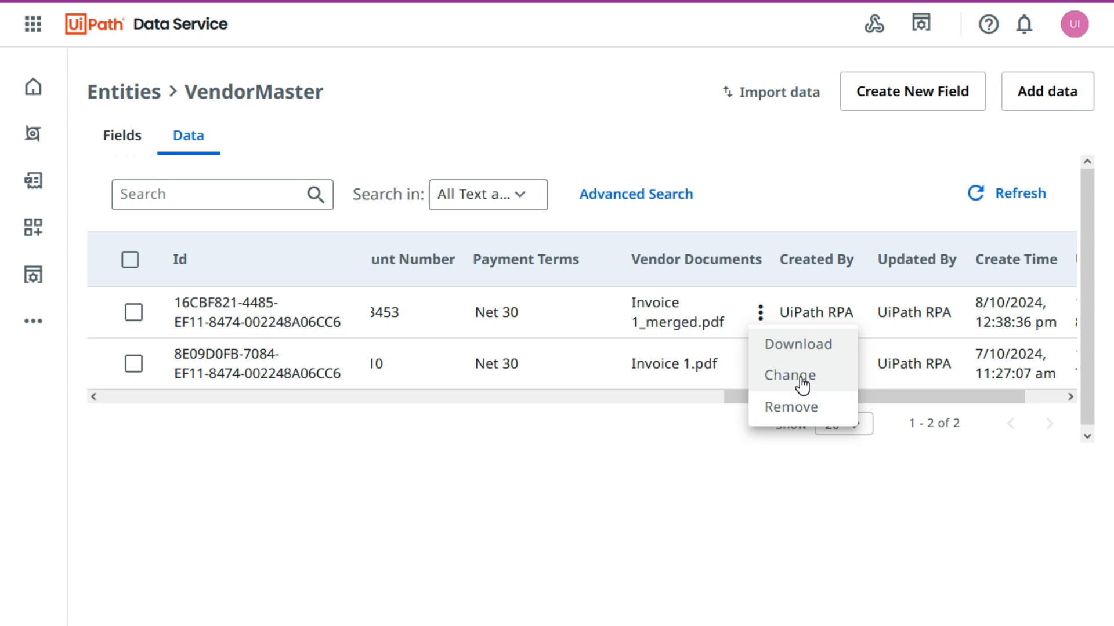
left_click(541, 444)
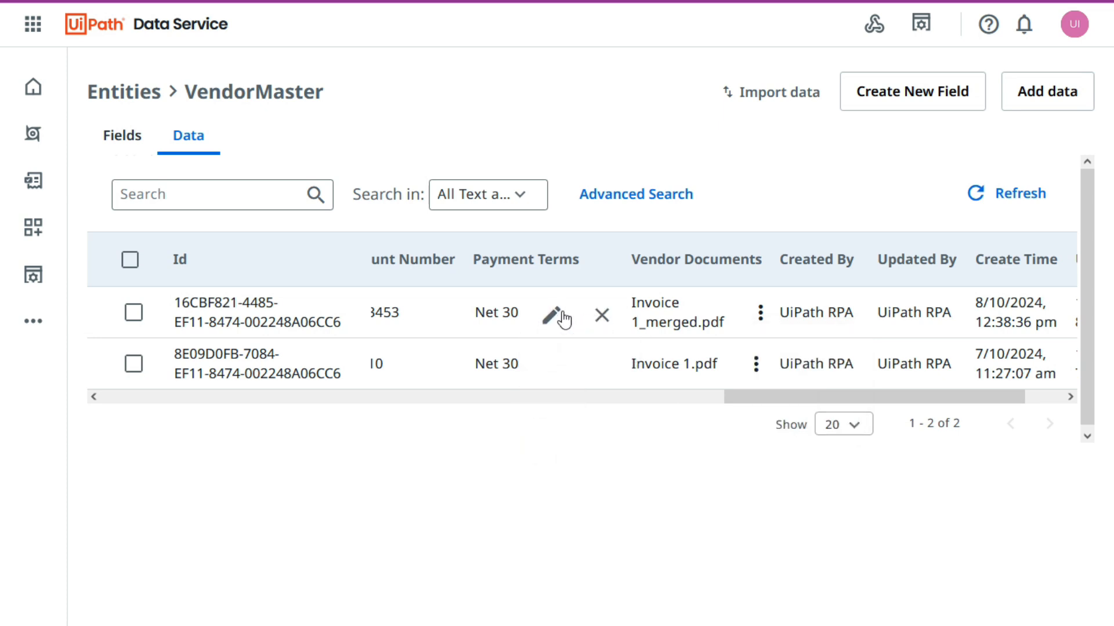
left_click(716, 478)
left_click(761, 314)
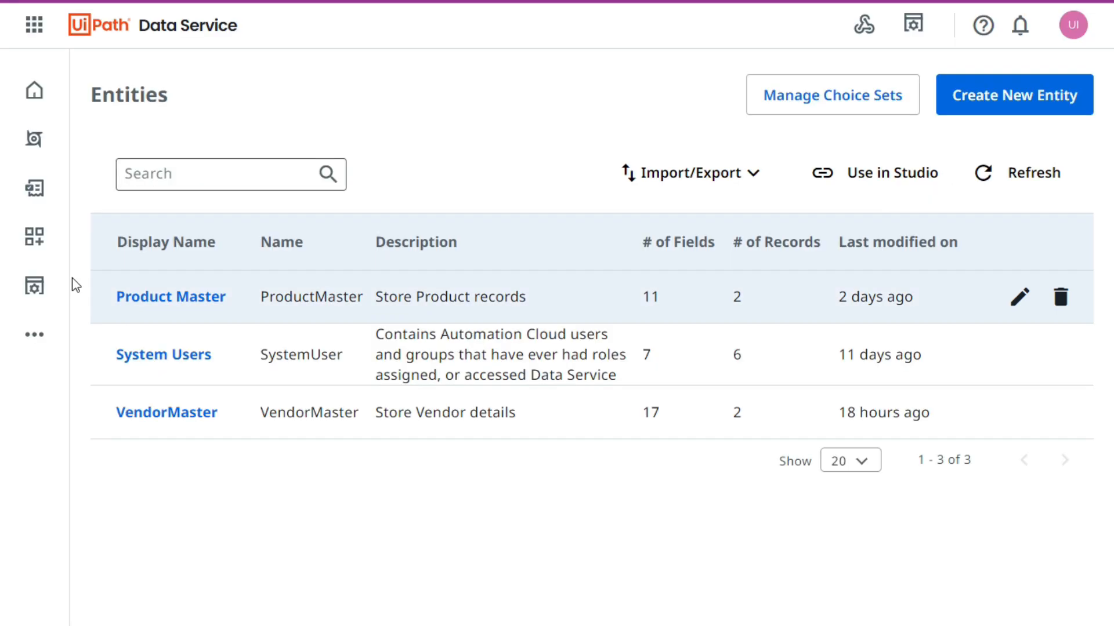
View the existing records of the Product Master entity, and switch to the Product Master workbook in Excel.
left_click(161, 299)
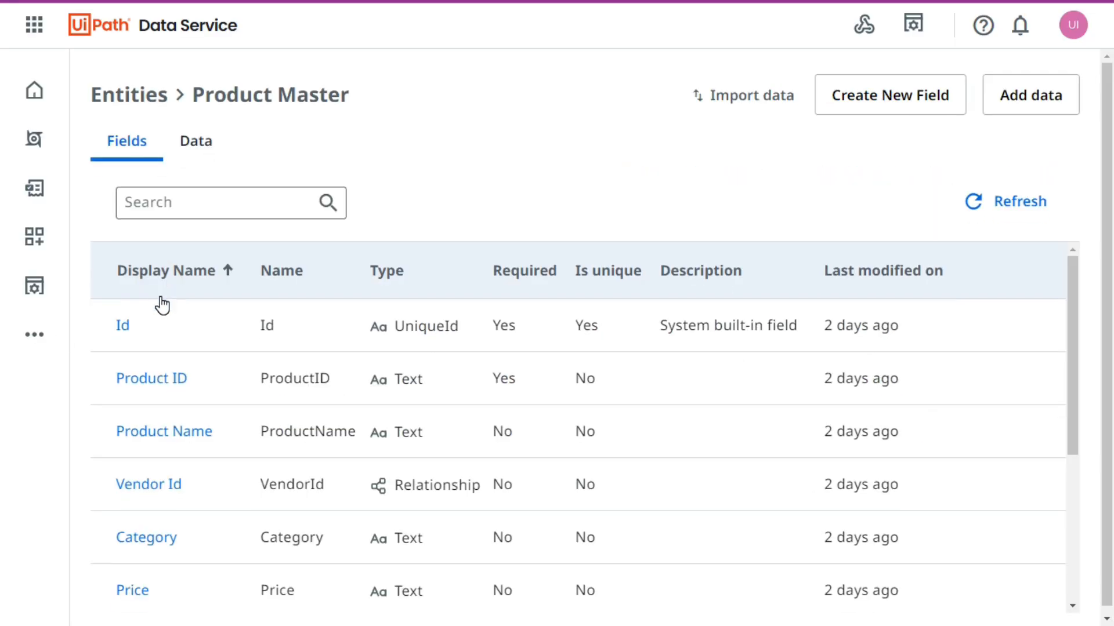
left_click(196, 150)
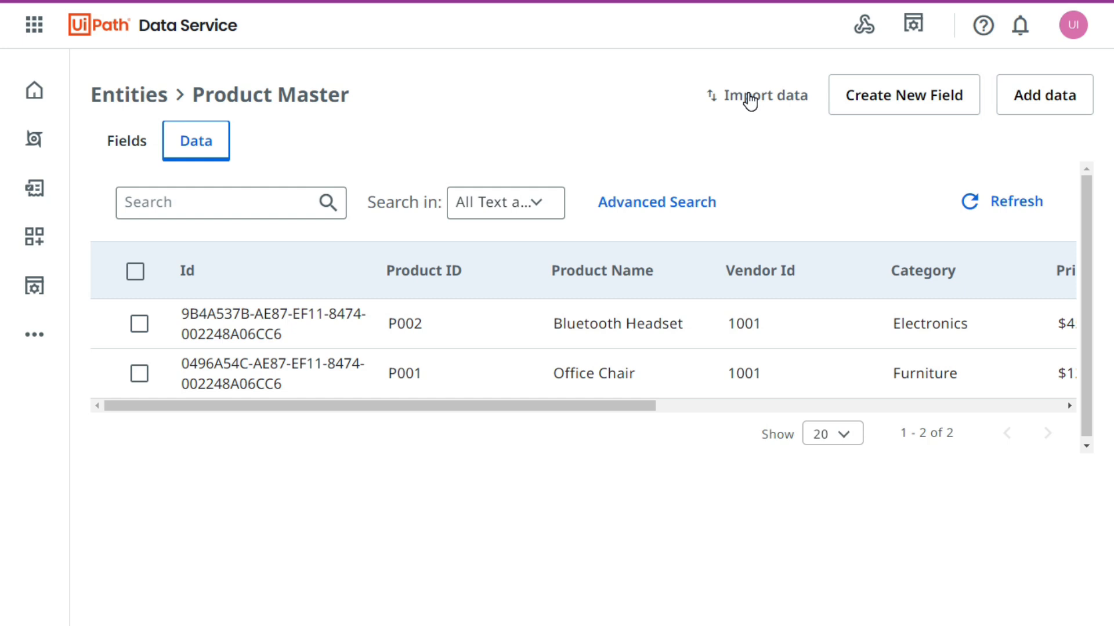
mouse_move(473, 409)
left_mouse_down()
mouse_move(800, 412)
mouse_move(444, 409)
left_mouse_up()
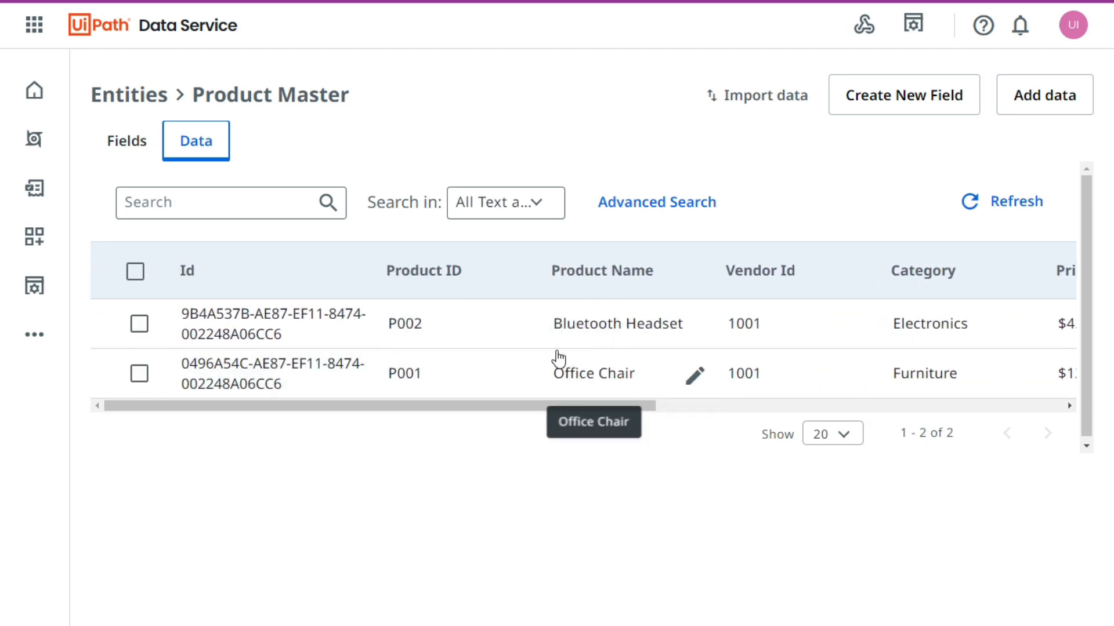
key("alt+Tab")
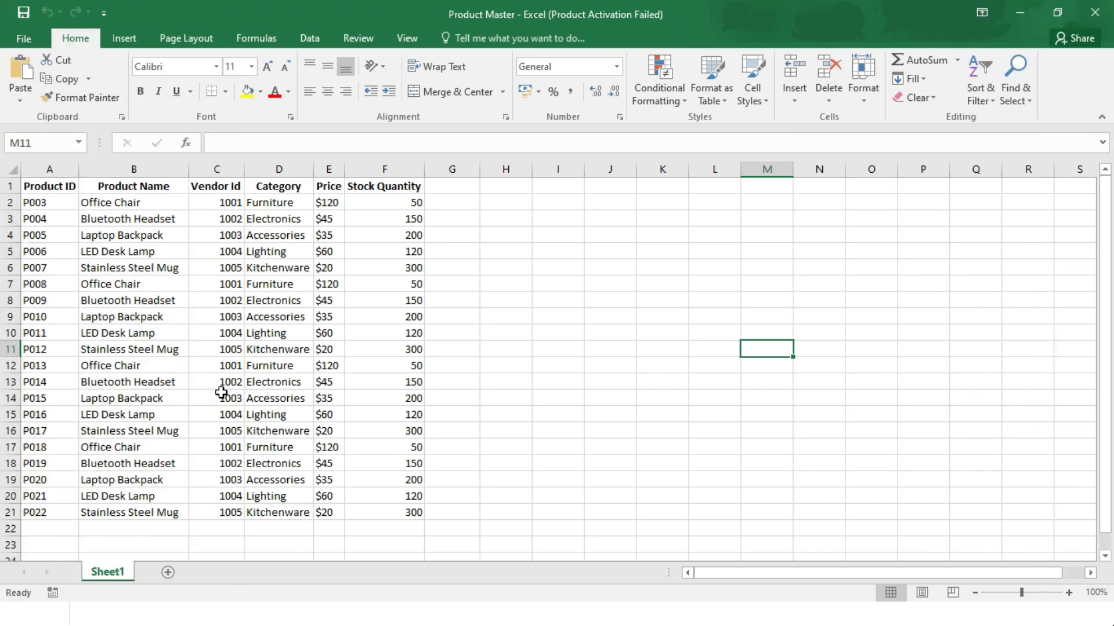
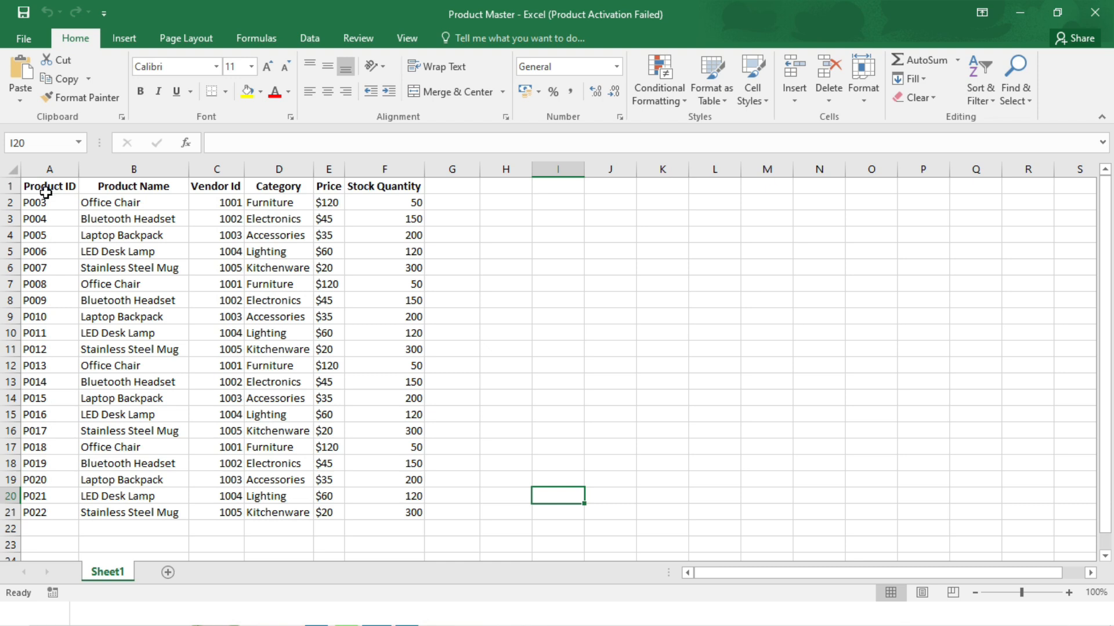
Save the Product Master workbook to the Downloads folder as a CSV (Comma delimited) file named Product Master CSV.
left_click(24, 40)
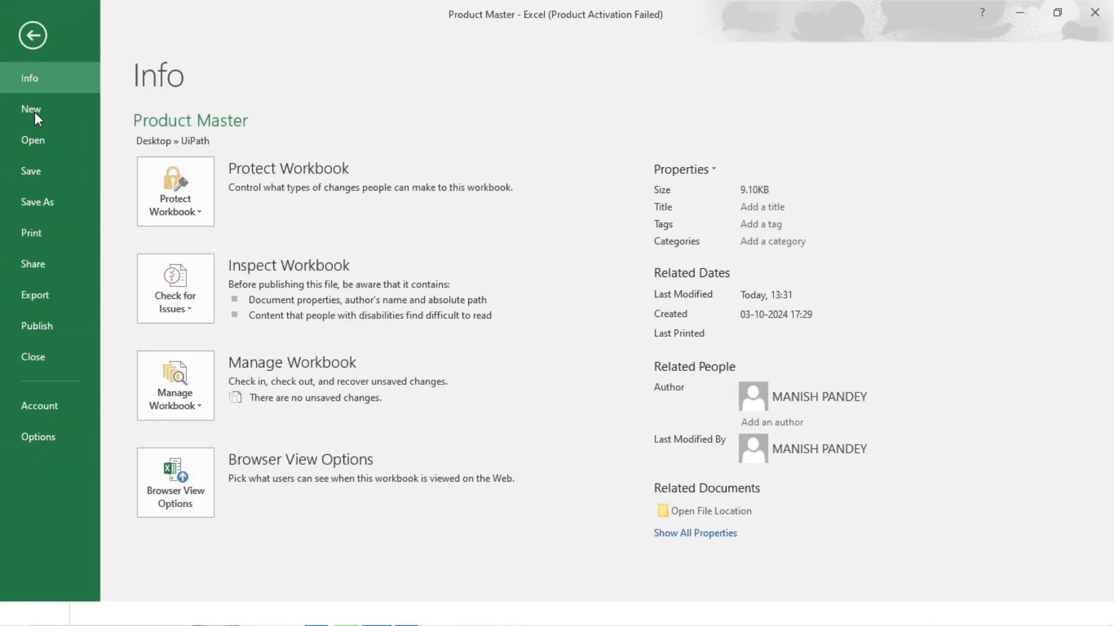
left_click(62, 212)
left_click(253, 272)
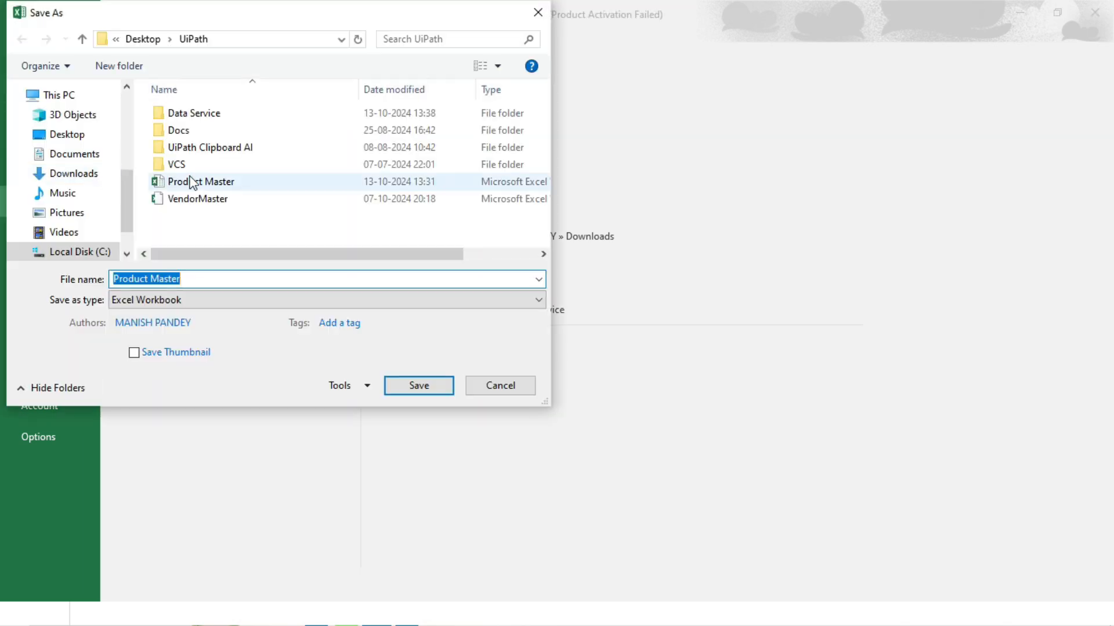
left_click(81, 174)
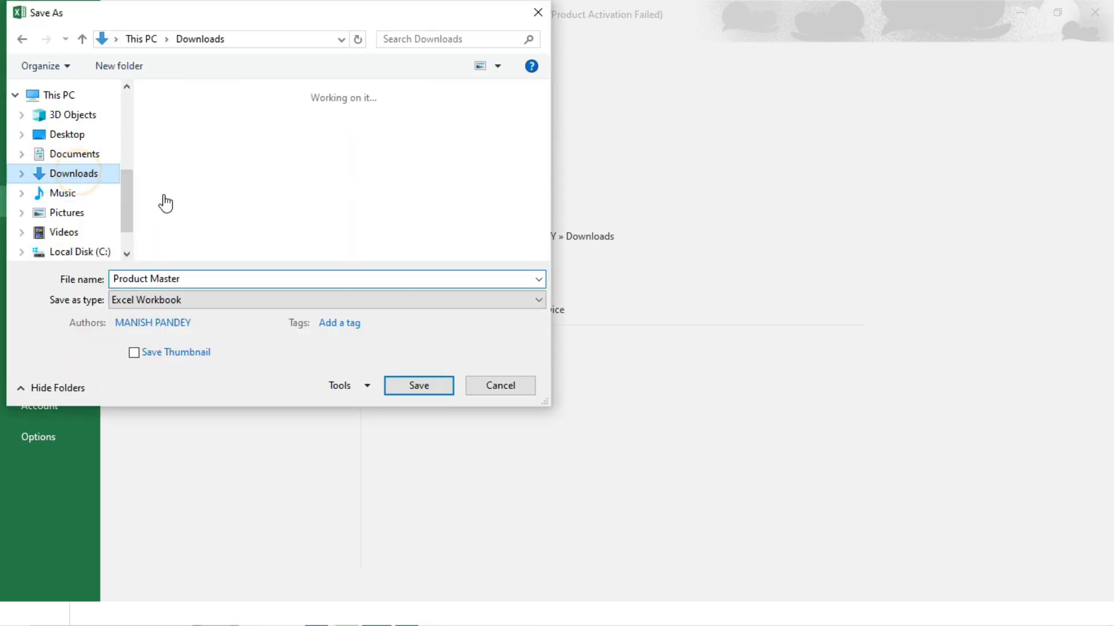
left_click(177, 301)
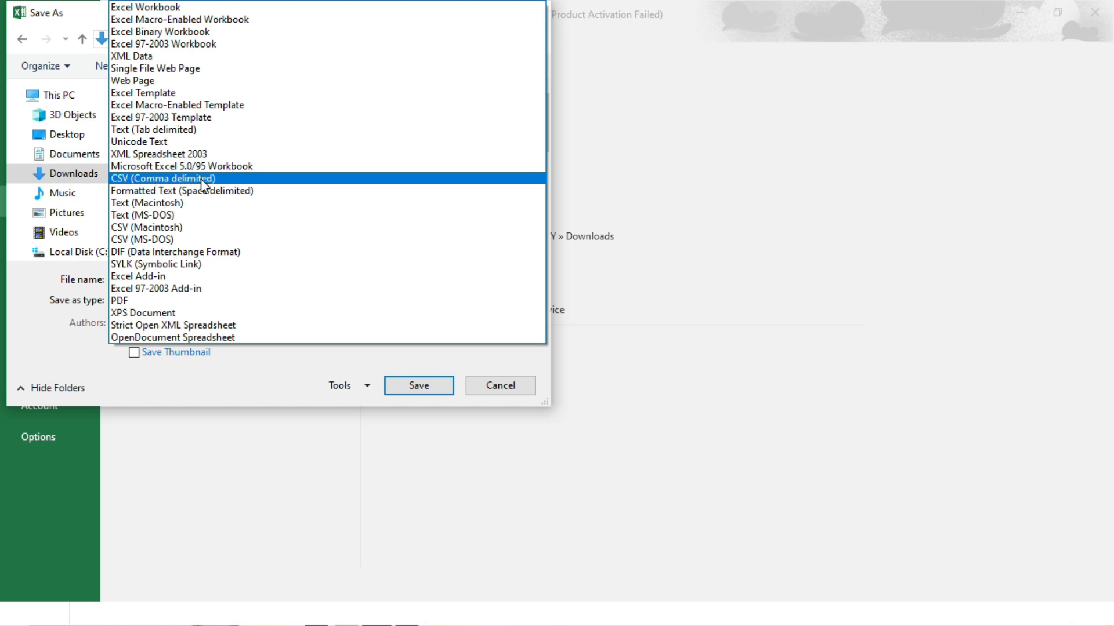
left_click(191, 179)
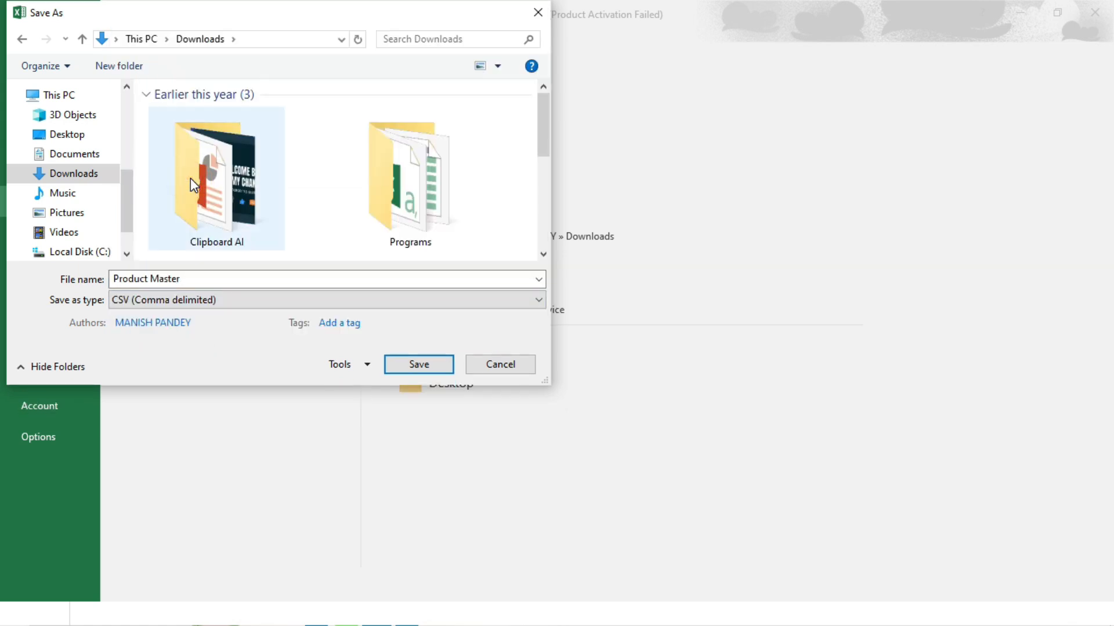
left_click(198, 281)
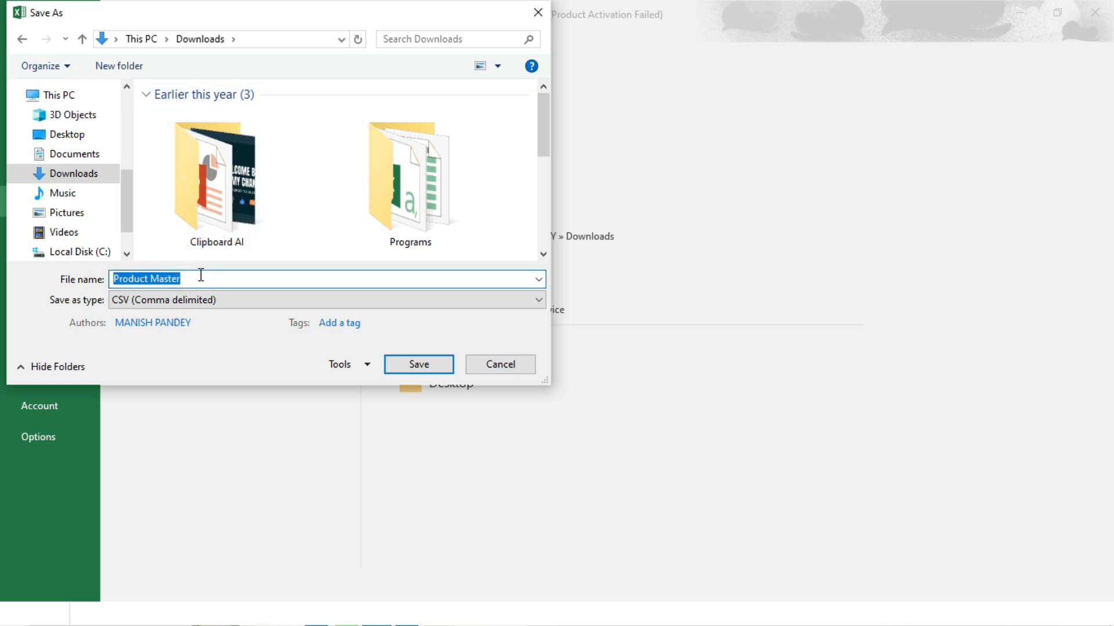
left_click(201, 276)
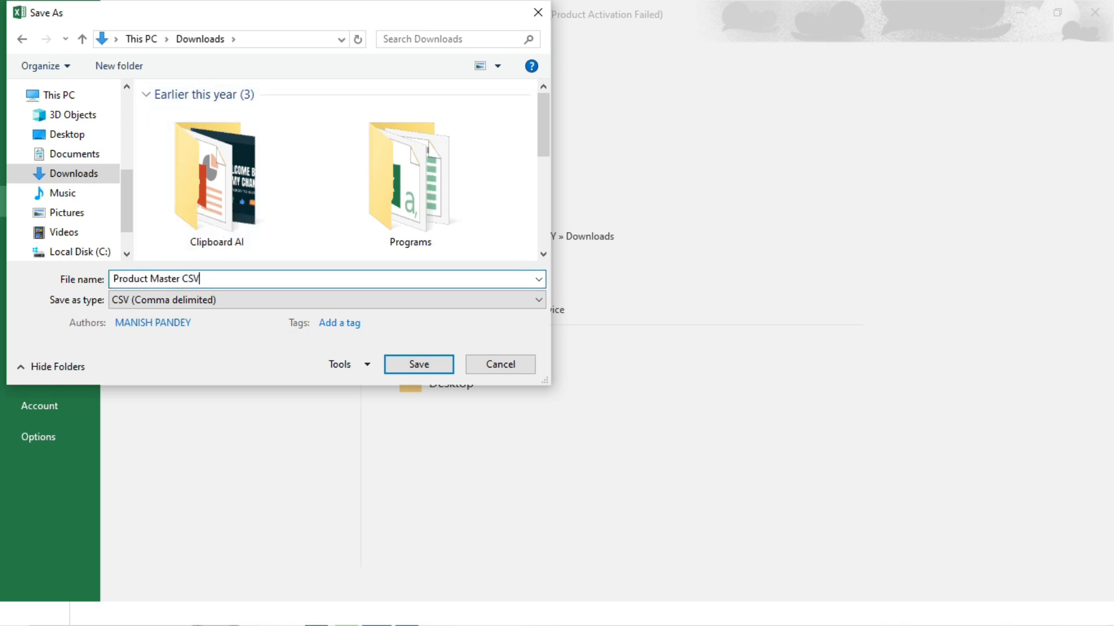
left_click(197, 373)
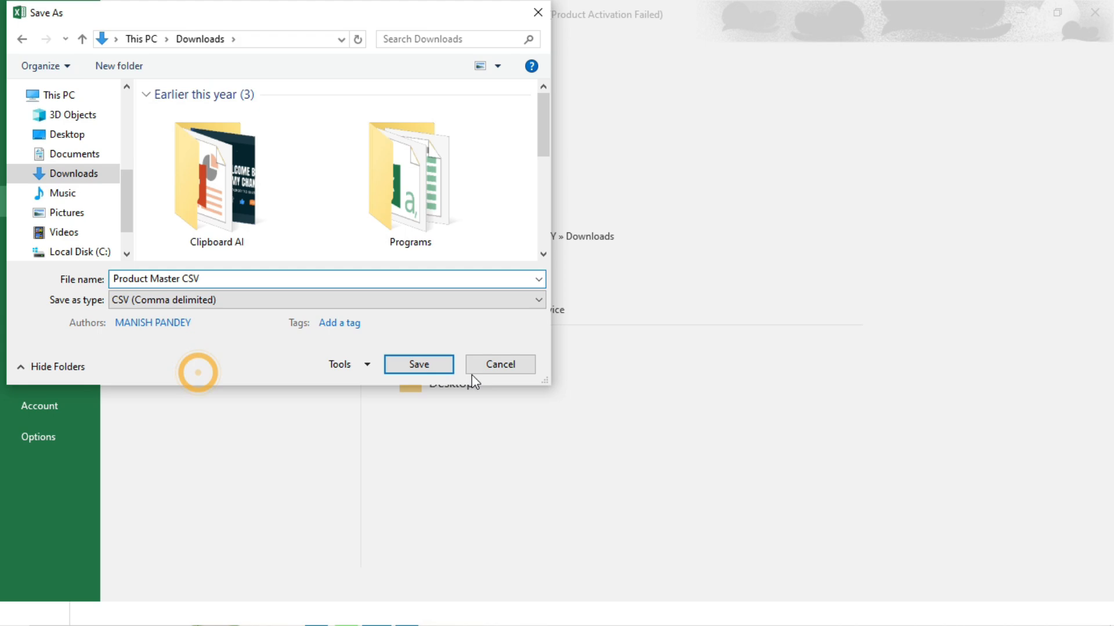
left_click(419, 365)
left_click(513, 361)
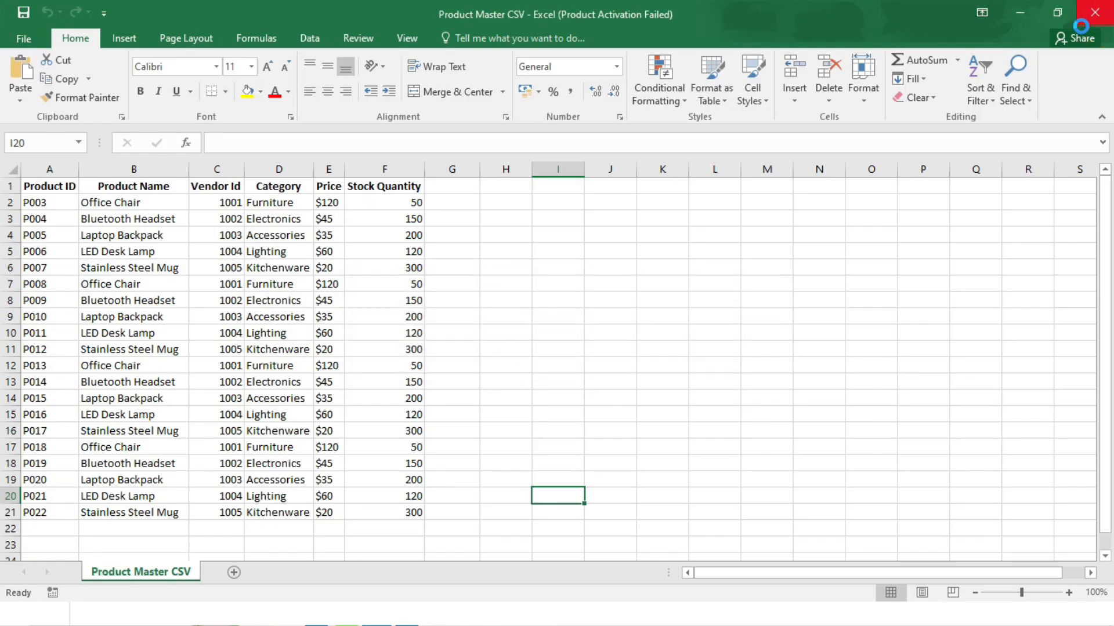
Close the workbook, saving it over the existing Product Master CSV file in Downloads and keeping the comma-delimited format.
left_click(1095, 12)
left_click(509, 327)
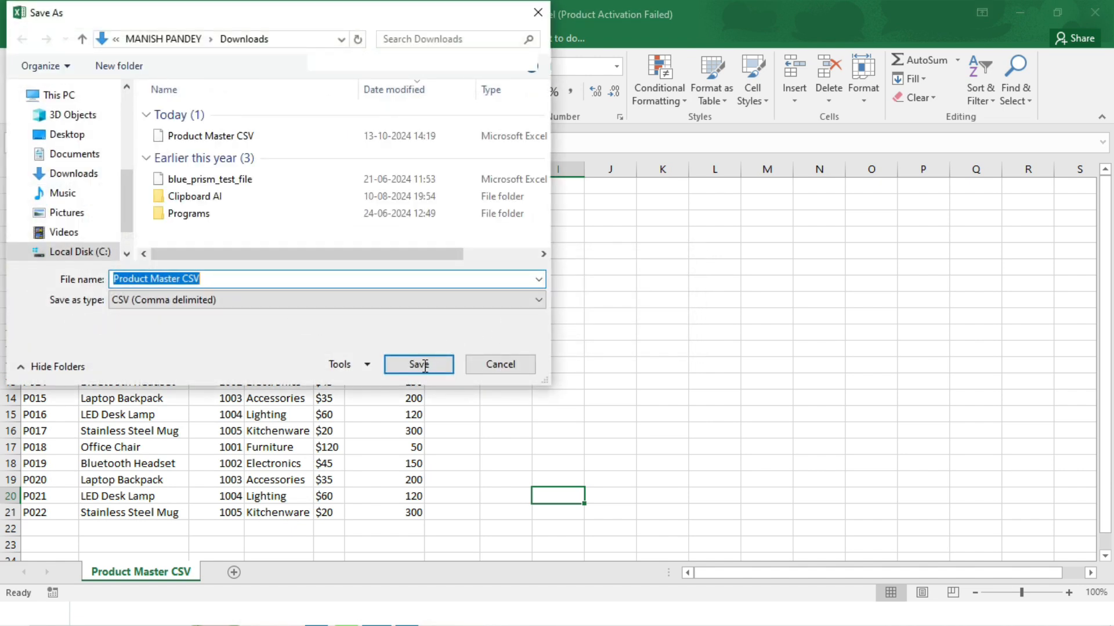
left_click(424, 366)
left_click(599, 313)
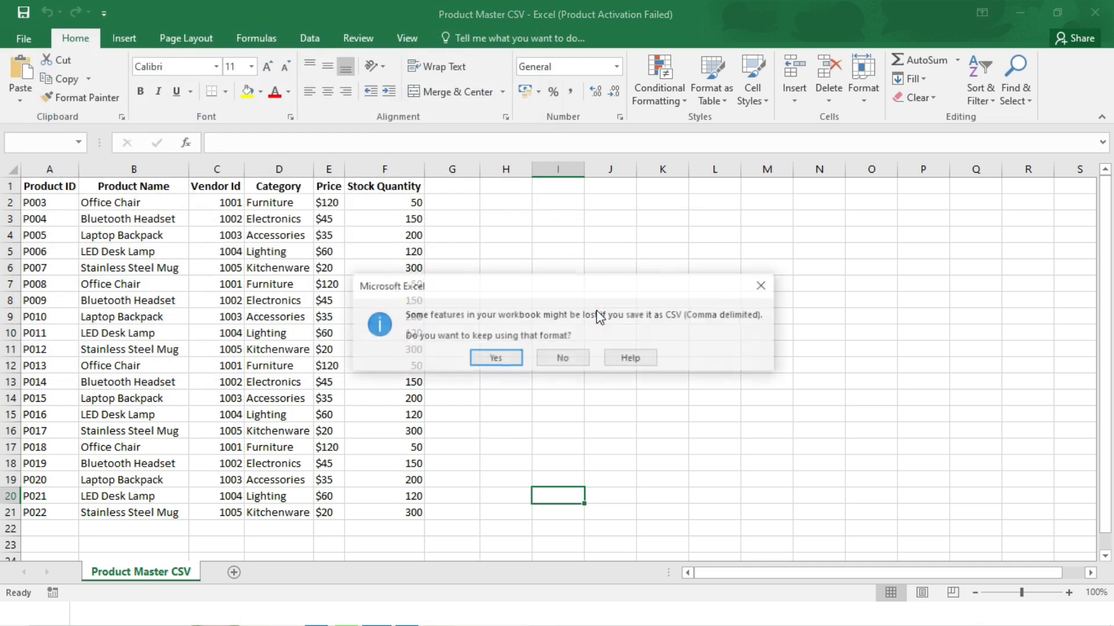
left_click(496, 358)
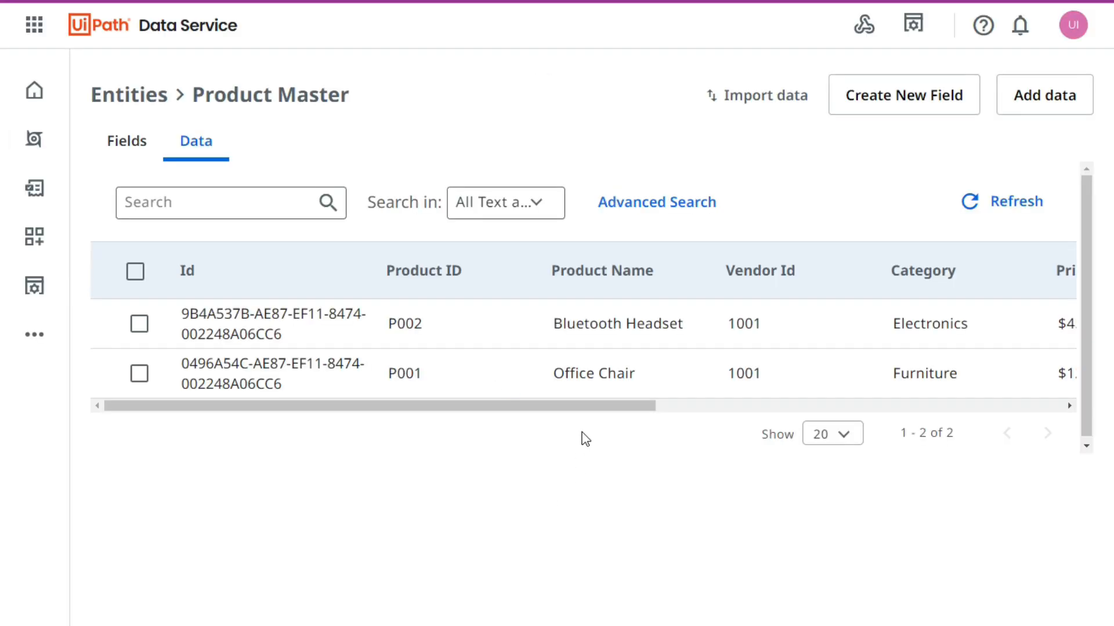
Review the columns of the Product Master records in Data Service and the type of the entity's Vendor Id field.
left_click_drag(505, 406, 435, 416)
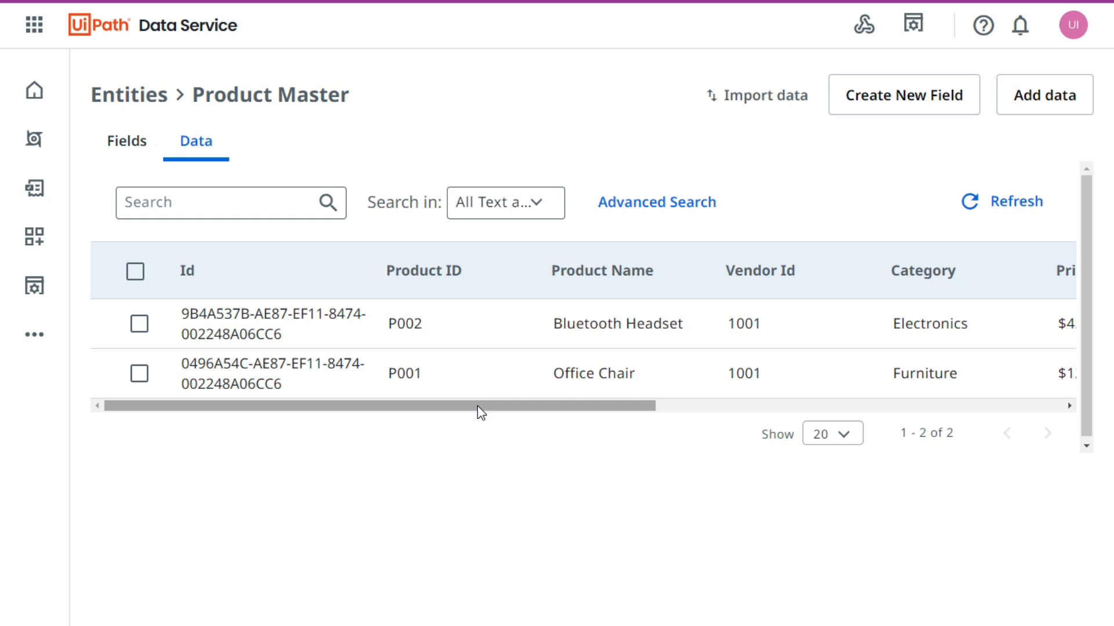
left_click_drag(472, 406, 368, 413)
left_click_drag(248, 410, 424, 415)
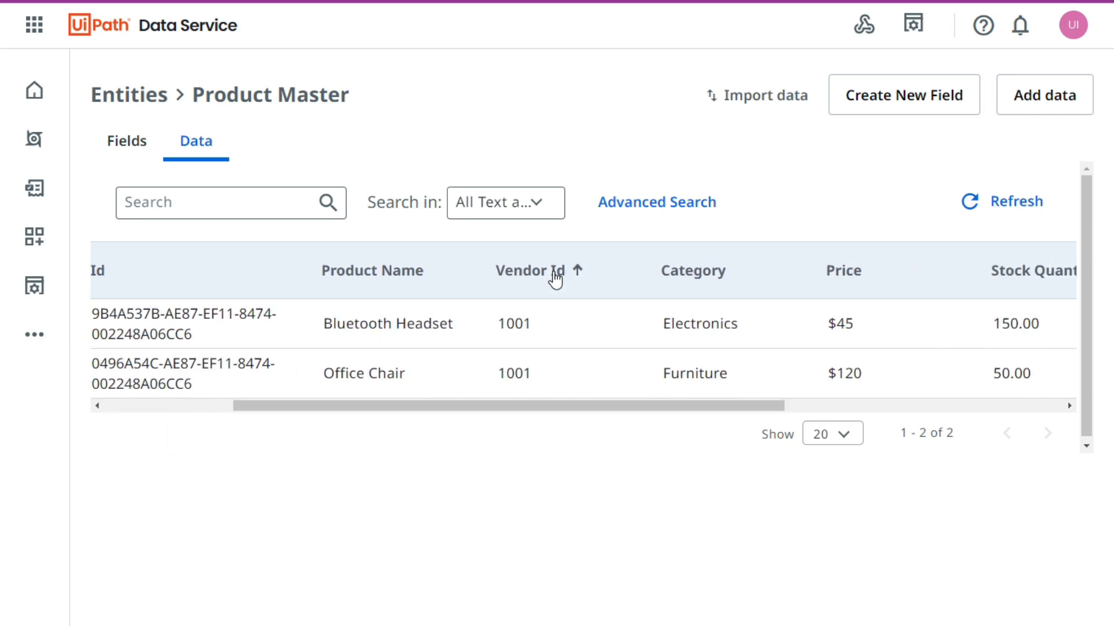
left_click(139, 152)
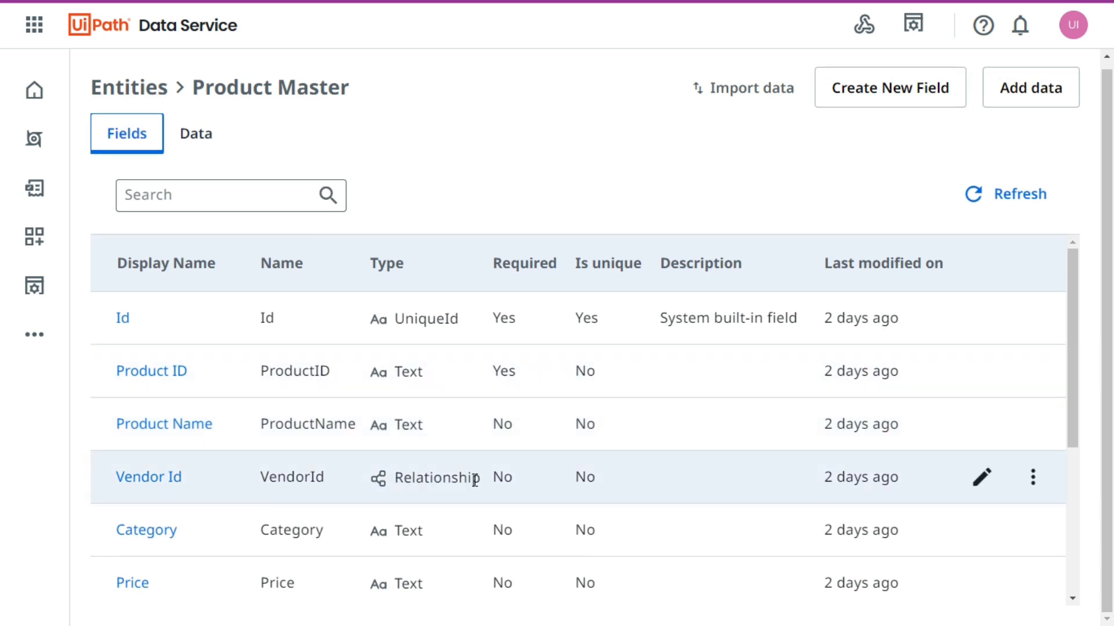
left_click(186, 144)
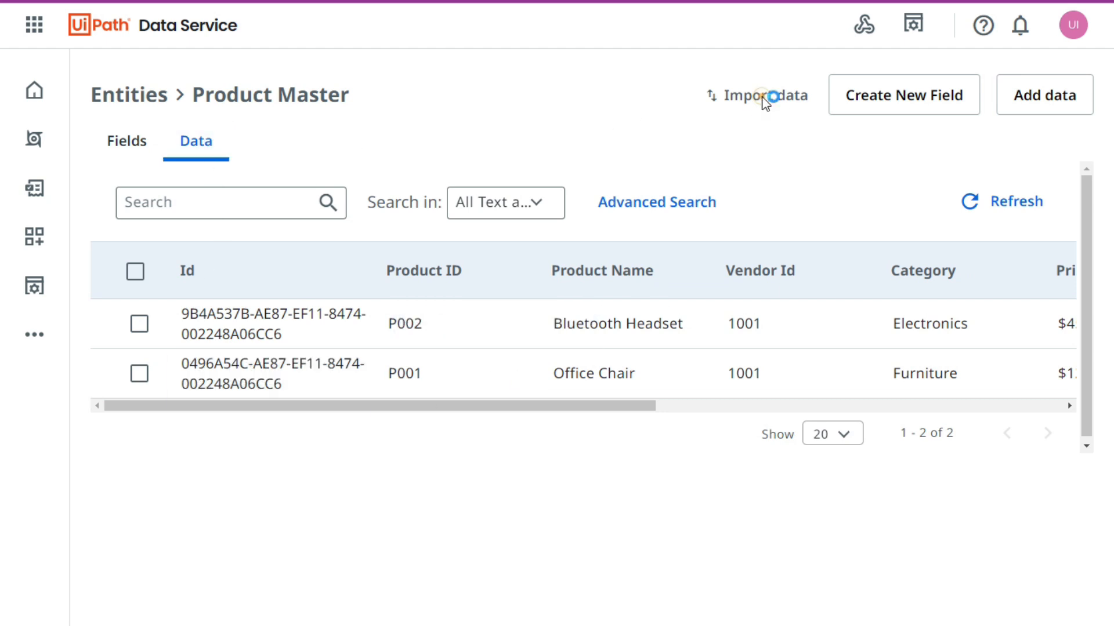
Start a data import for Product Master and select Product Master CSV in Downloads, enlarging the file dialog's preview.
left_click(770, 98)
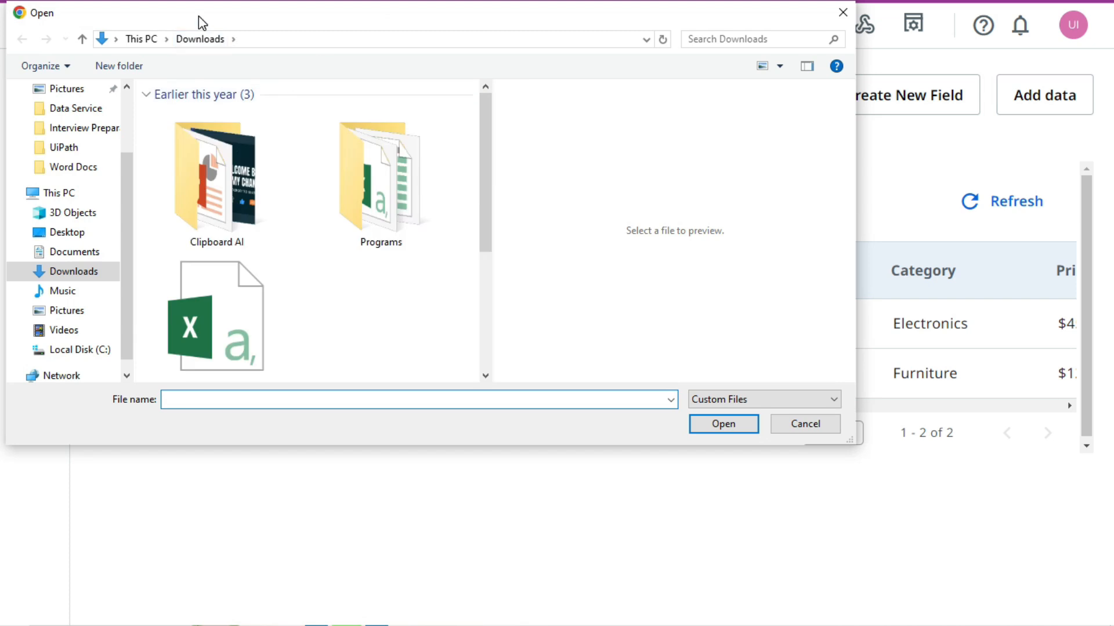
left_click_drag(199, 19, 229, 54)
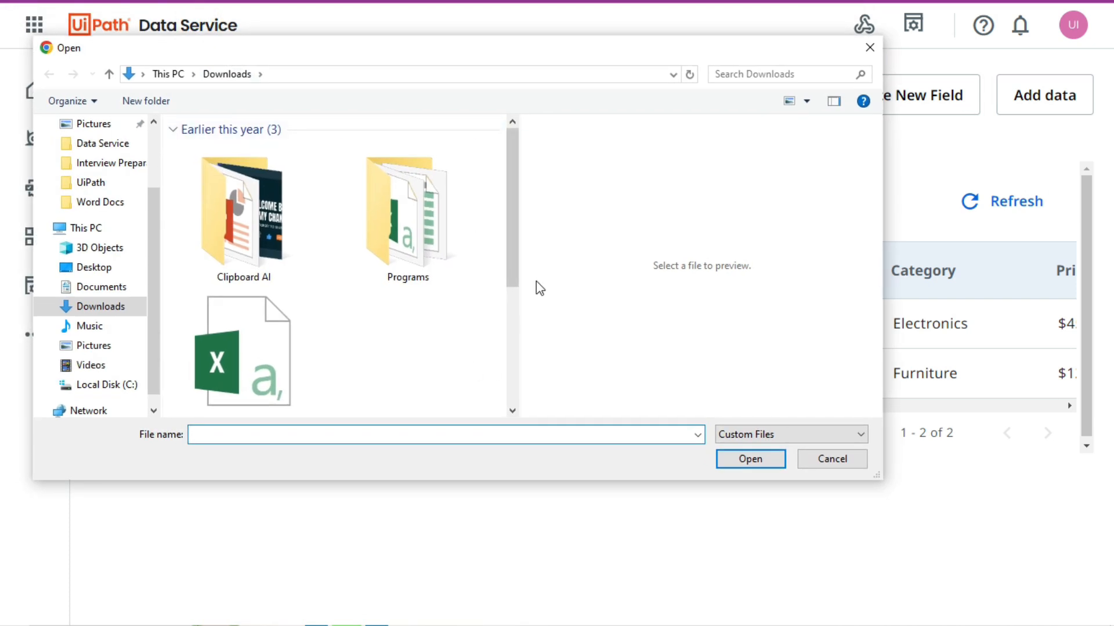
left_click_drag(513, 276, 522, 420)
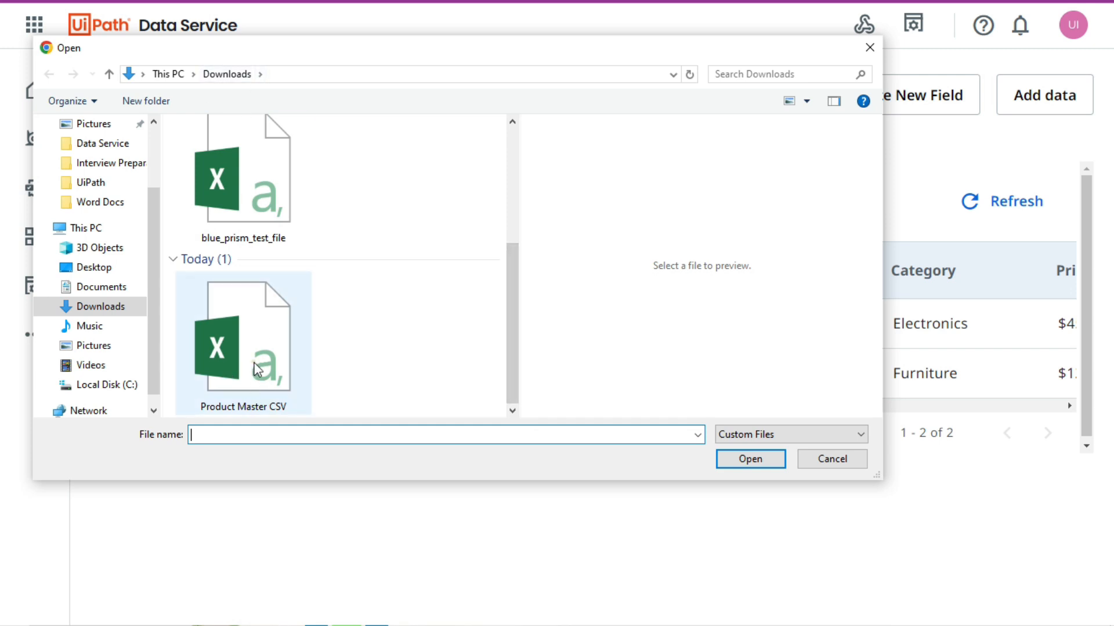
left_click(258, 380)
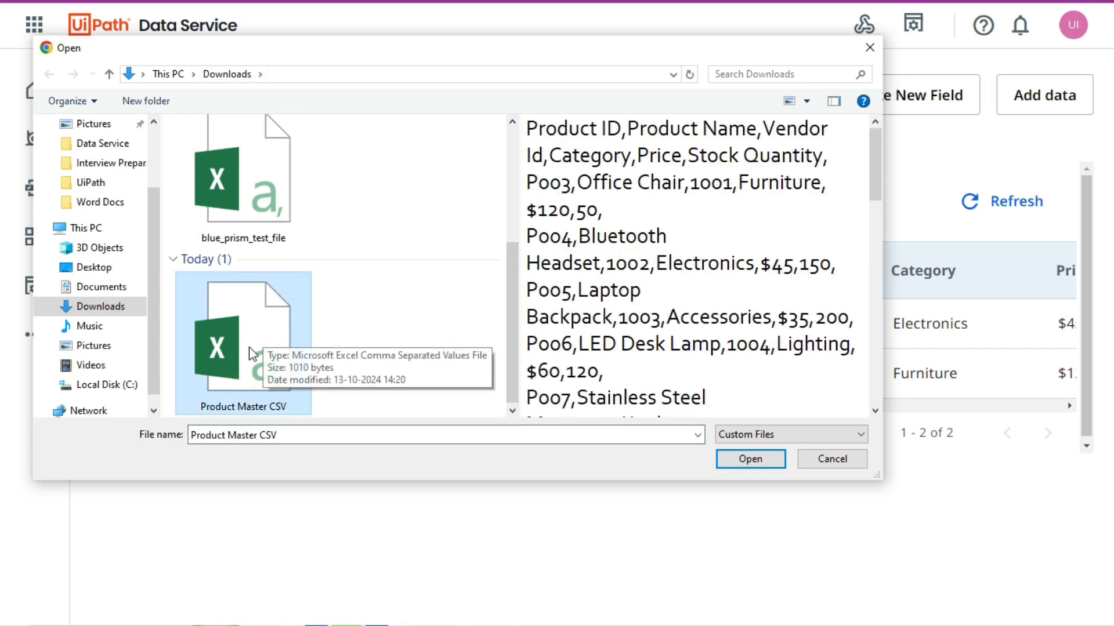
left_click_drag(882, 482, 1044, 467)
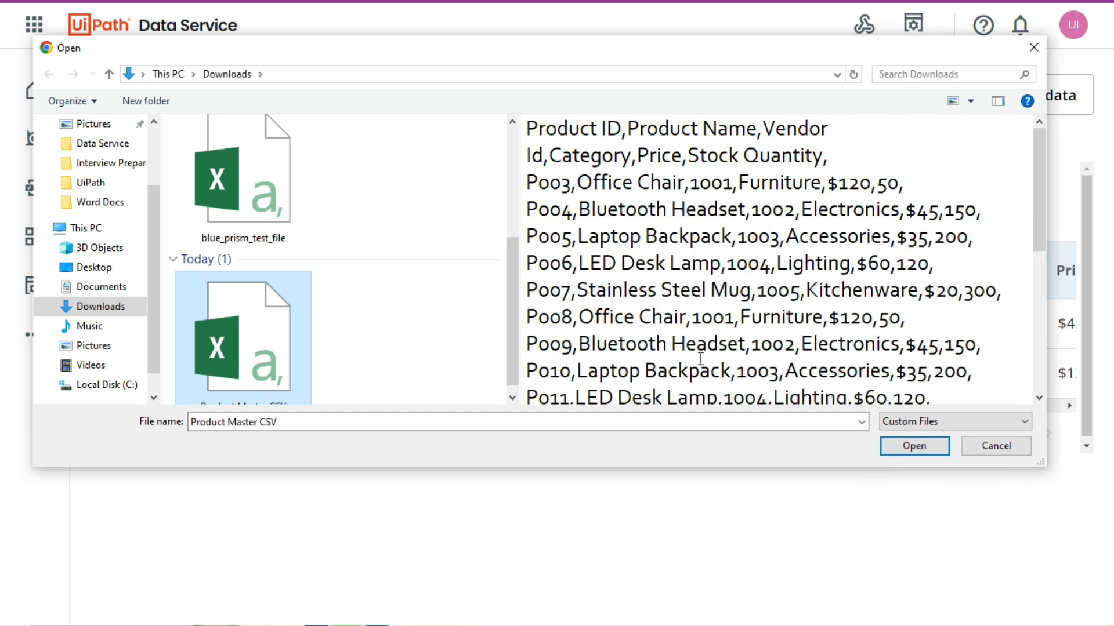
Check the headers and product rows in the preview of Product Master CSV, and import the file into the entity.
left_click(603, 128)
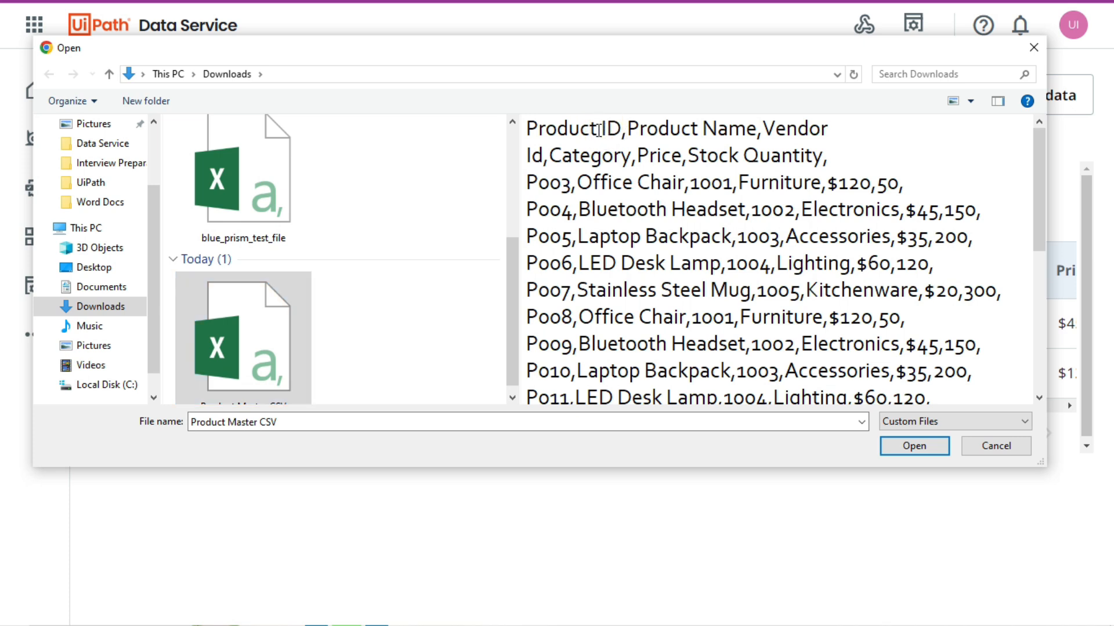
left_click(596, 128)
left_click(602, 127)
left_click(701, 127)
left_click(733, 182)
left_click(694, 184)
scroll(765, 316, "down", 2)
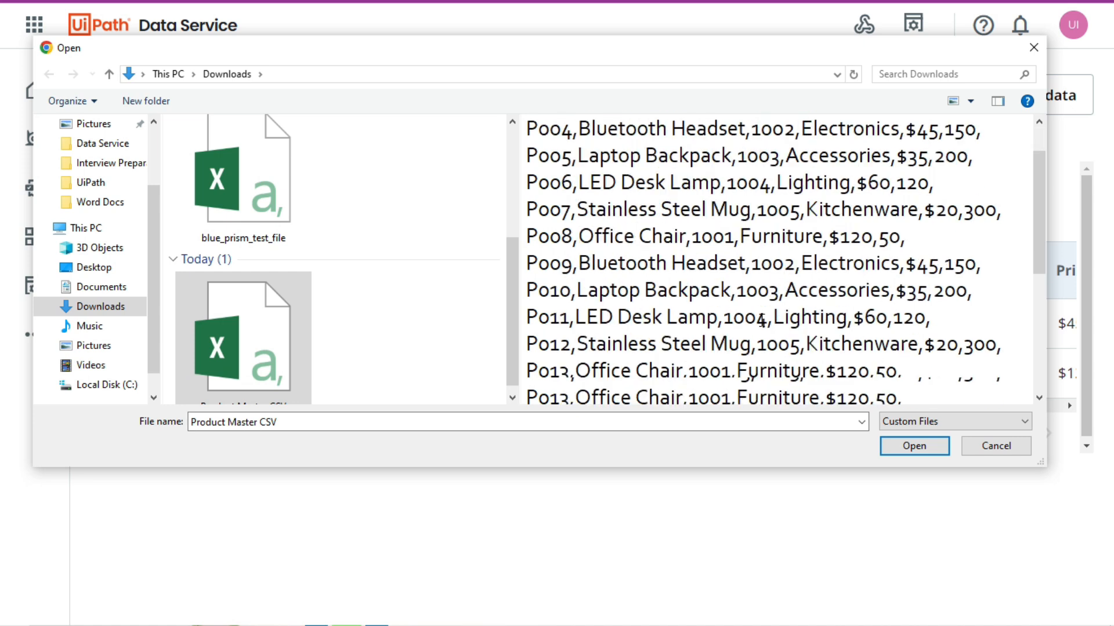
scroll(764, 324, "up", 2)
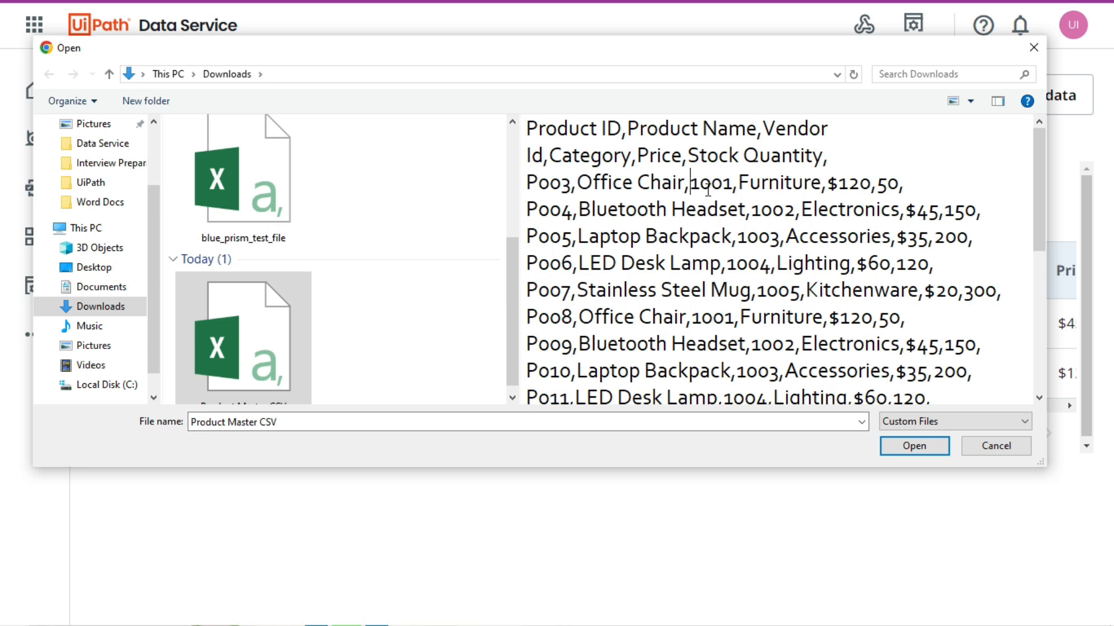
scroll(713, 242, "down", 4)
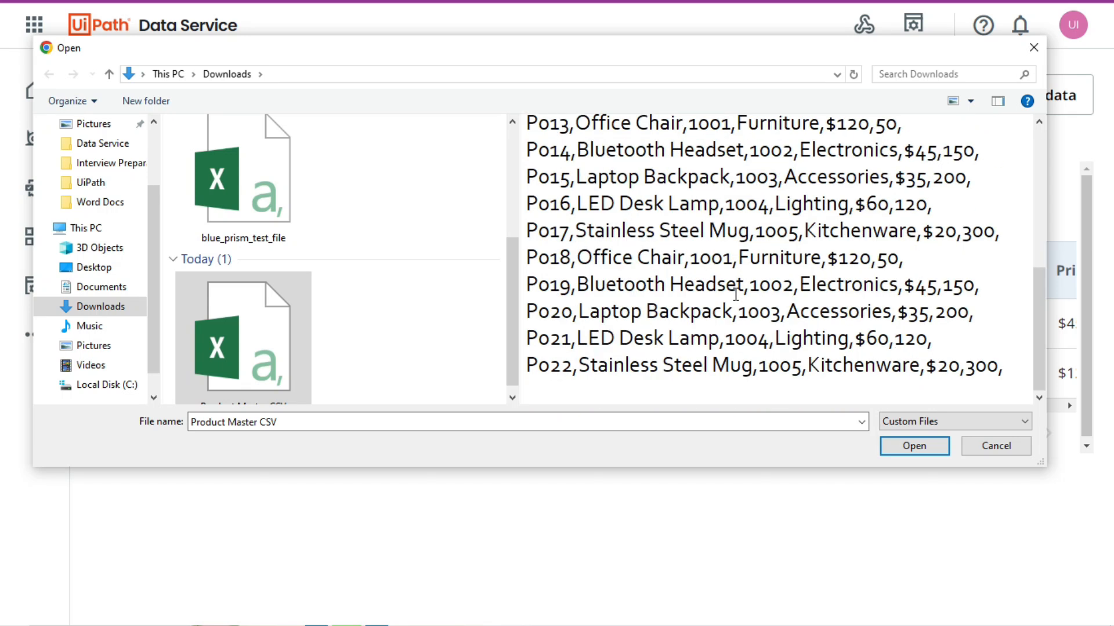
scroll(853, 401, "up", 3)
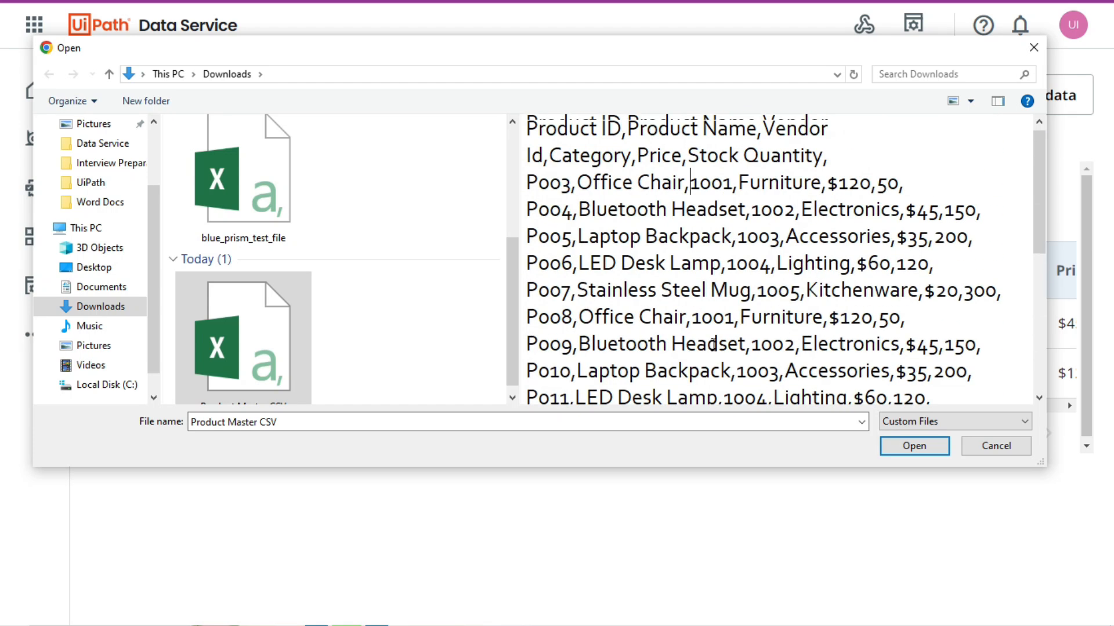
left_click(925, 453)
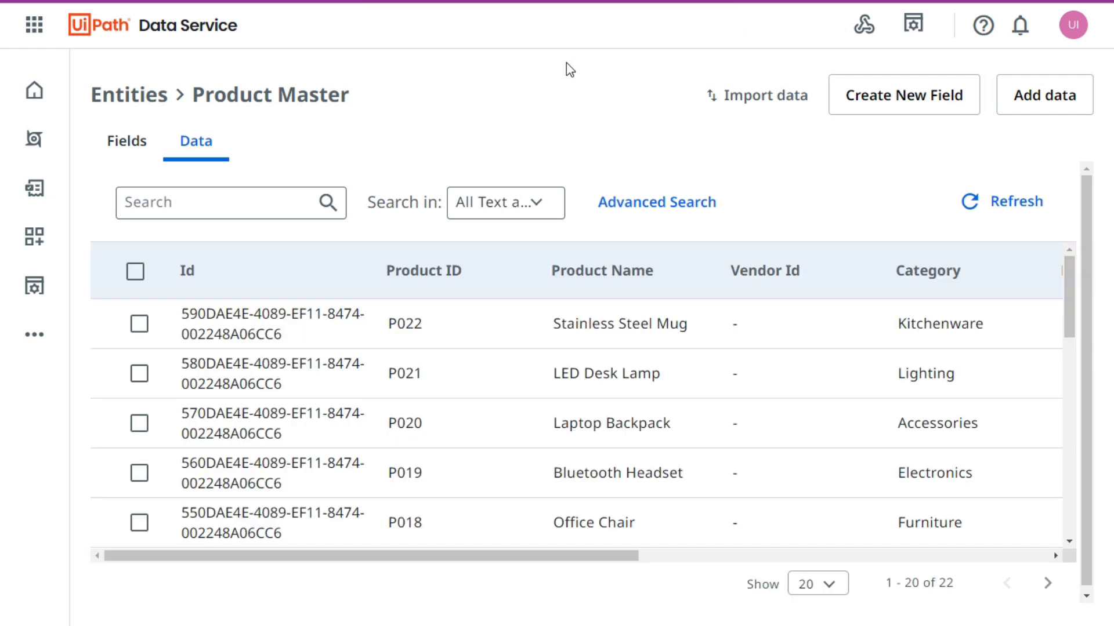
Review the imported product records in the Product Master data, including their Product ID and Vendor Id values.
scroll(348, 406, "down", 10)
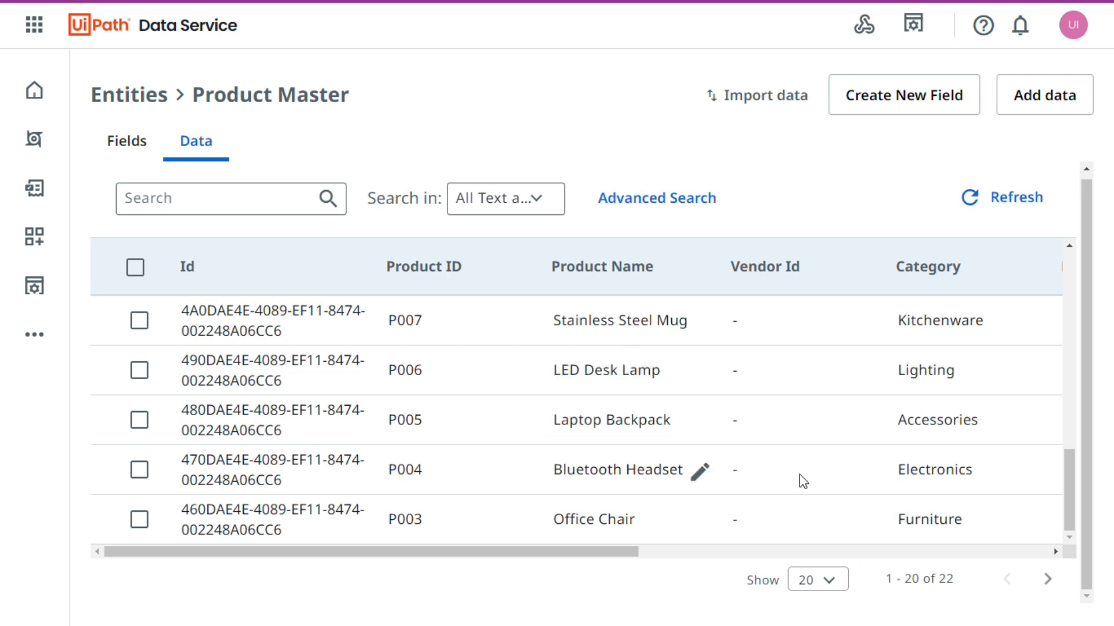
scroll(449, 406, "up", 8)
scroll(441, 493, "up", 4)
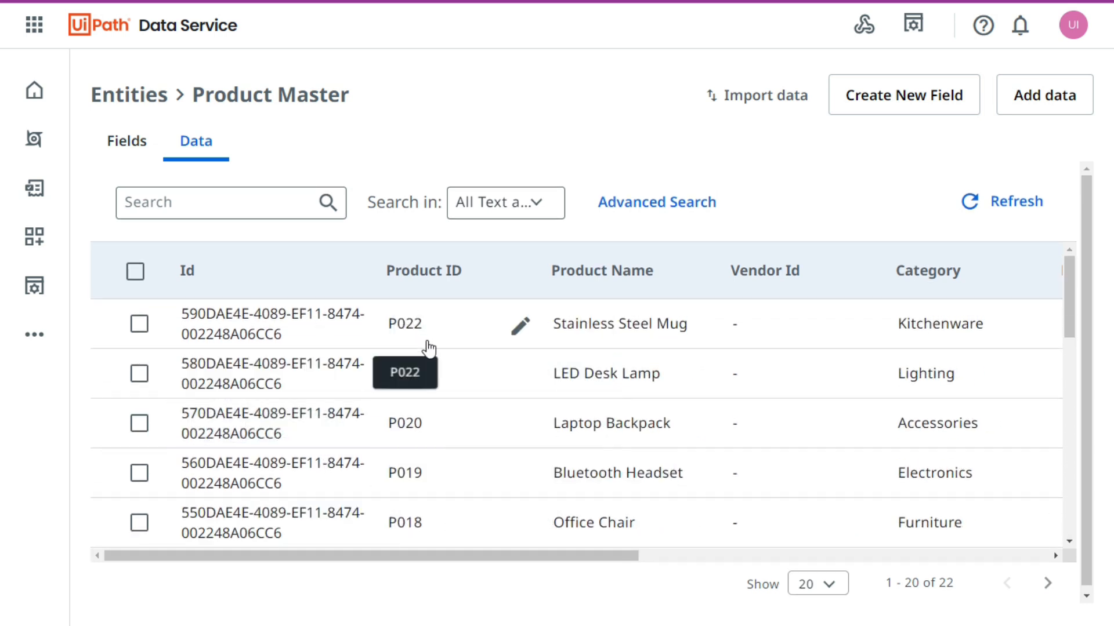
scroll(428, 348, "down", 2)
scroll(417, 355, "up", 2)
Set the Vendor Id of the Stainless Steel Mug record P022 to 1001.
left_click_drag(427, 555, 532, 561)
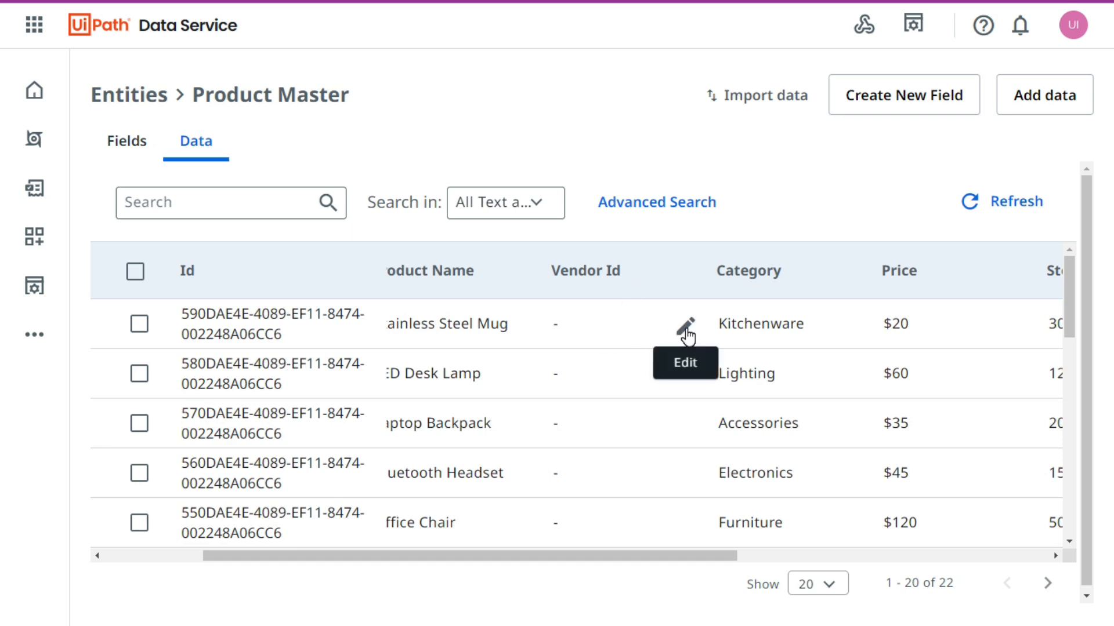
scroll(615, 383, "down", 10)
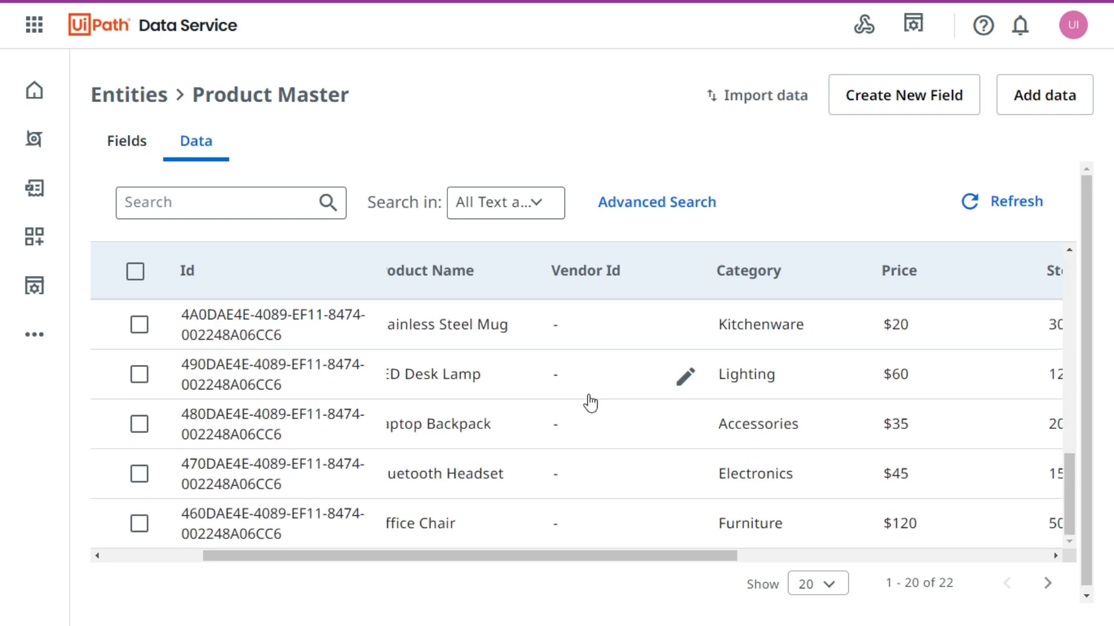
scroll(539, 410, "up", 10)
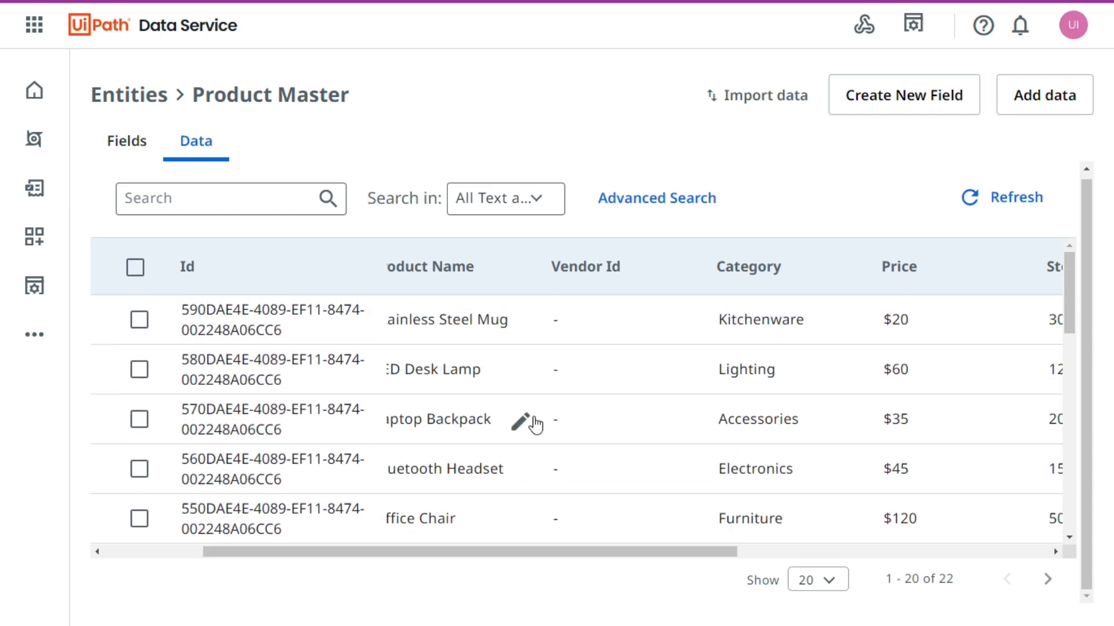
left_click(690, 330)
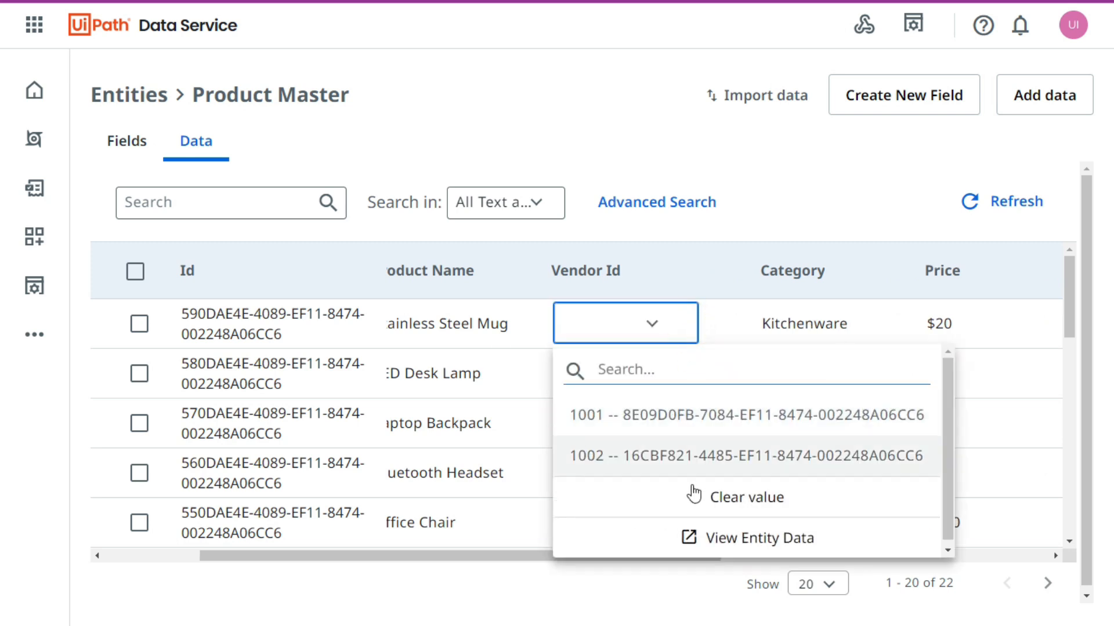
left_click(651, 418)
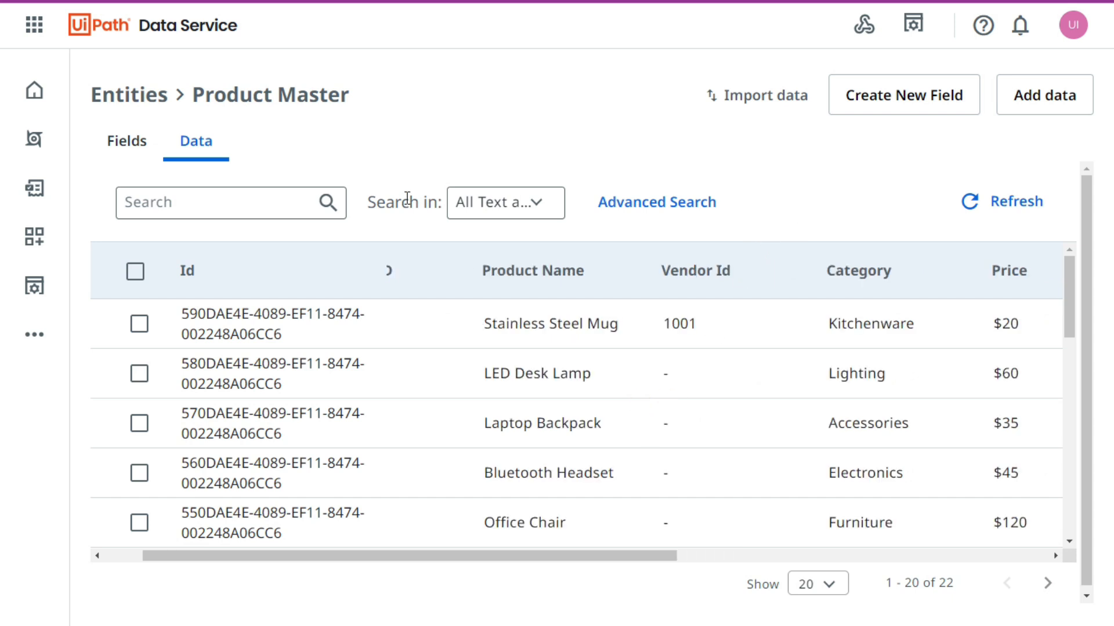